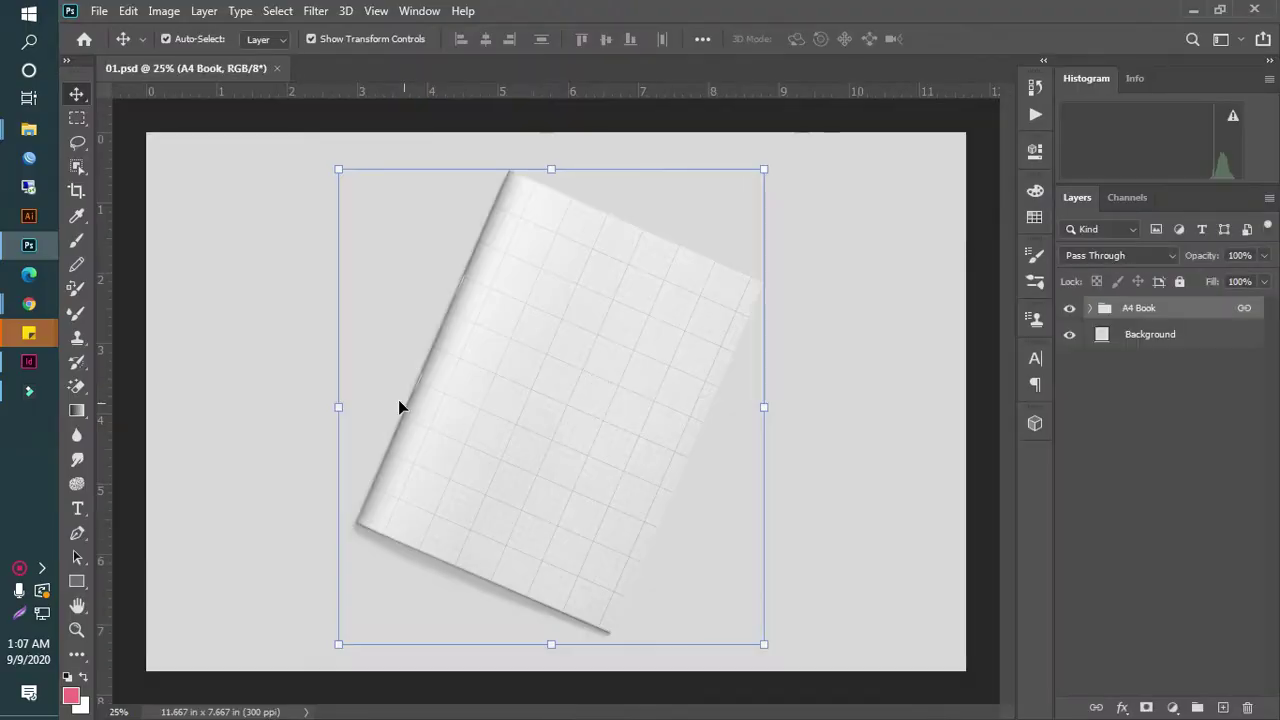
- Open the Front Cover smart object in the A4 Book group and place Untitled-6.png on its page
click(1089, 308)
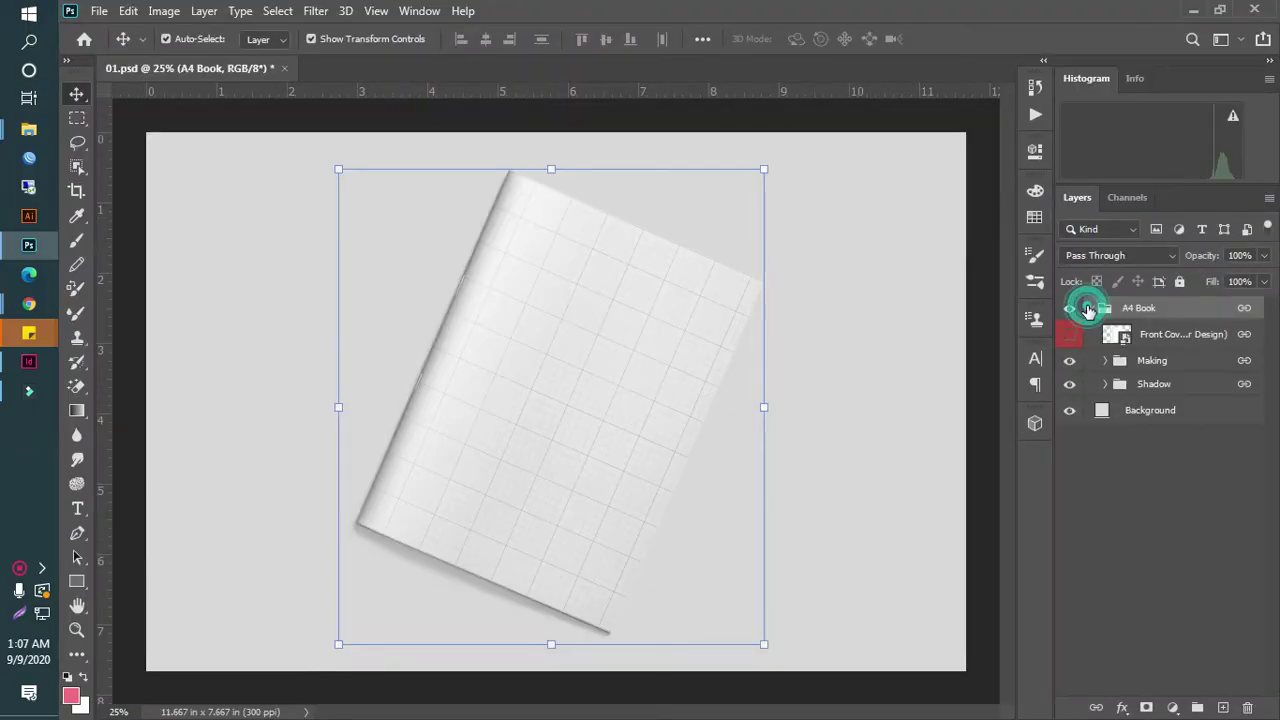
double_click(1165, 334)
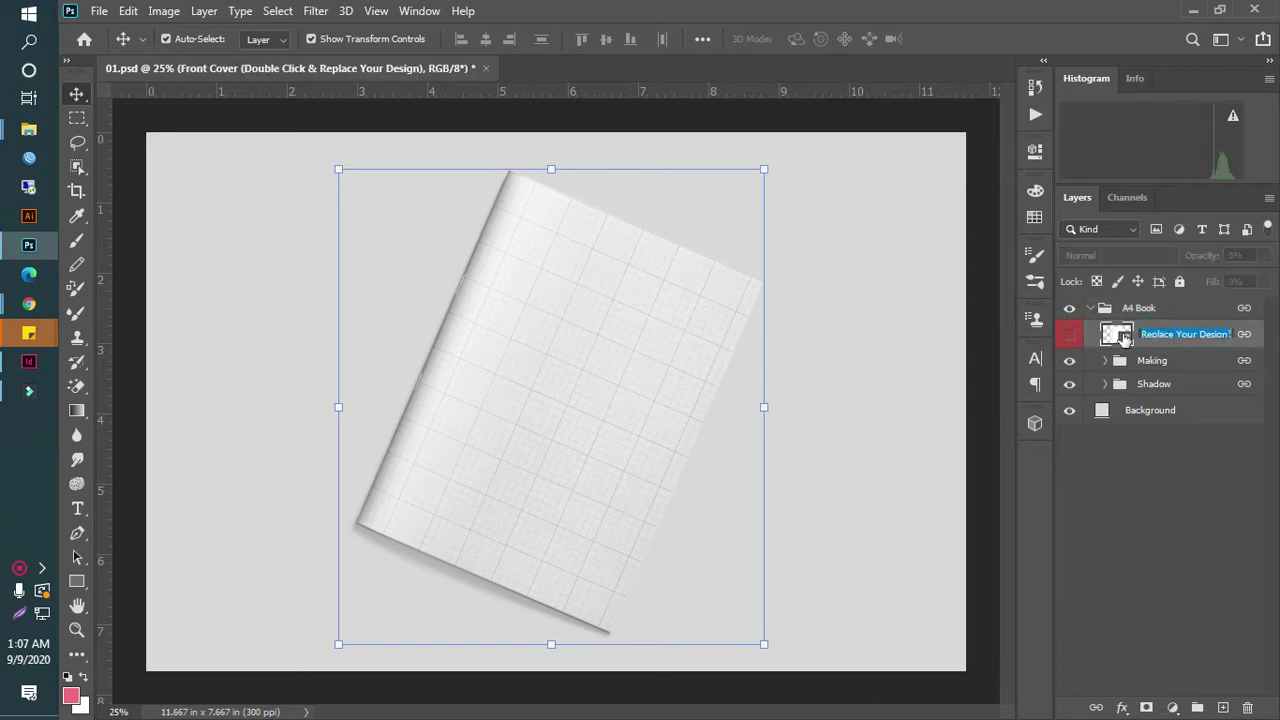
double_click(1117, 334)
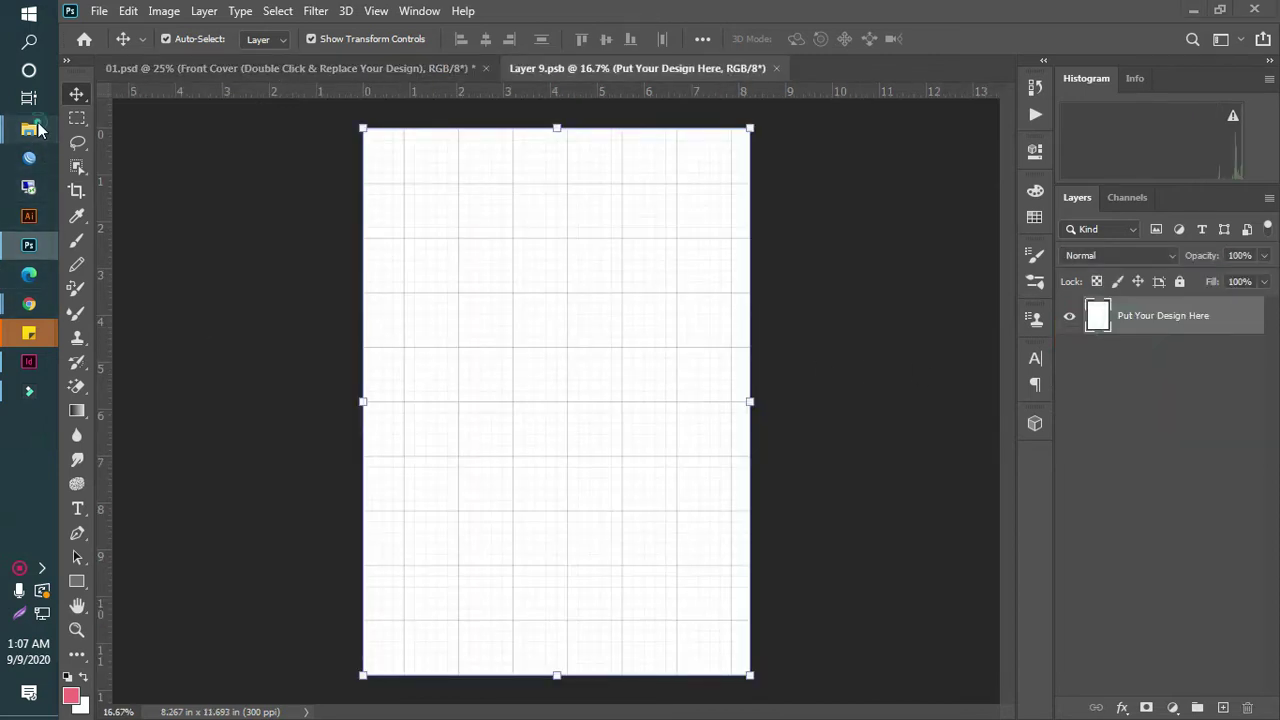
mouse_move(29, 130)
click(189, 212)
drag(267, 280, 603, 497)
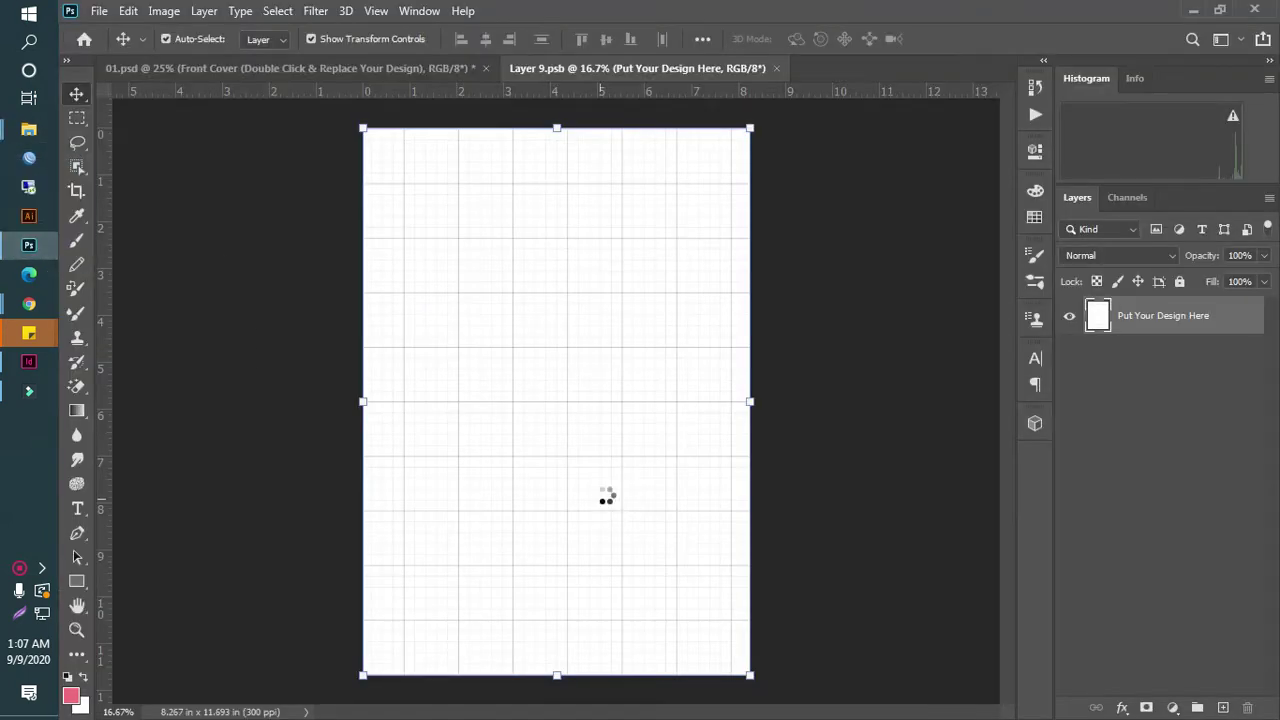
- Stretch the placed Business Proposal cover vertically to fill the page, then save and close the smart object
drag(556, 648, 567, 676)
key(Return)
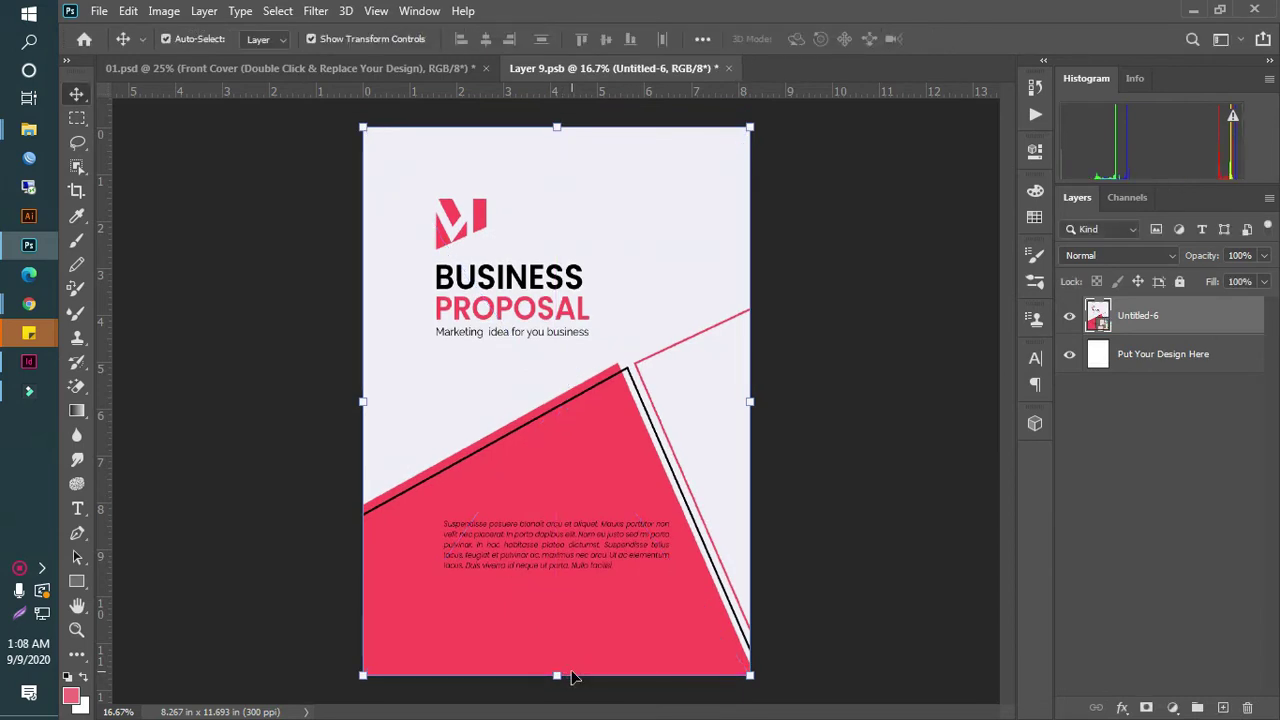
click(729, 68)
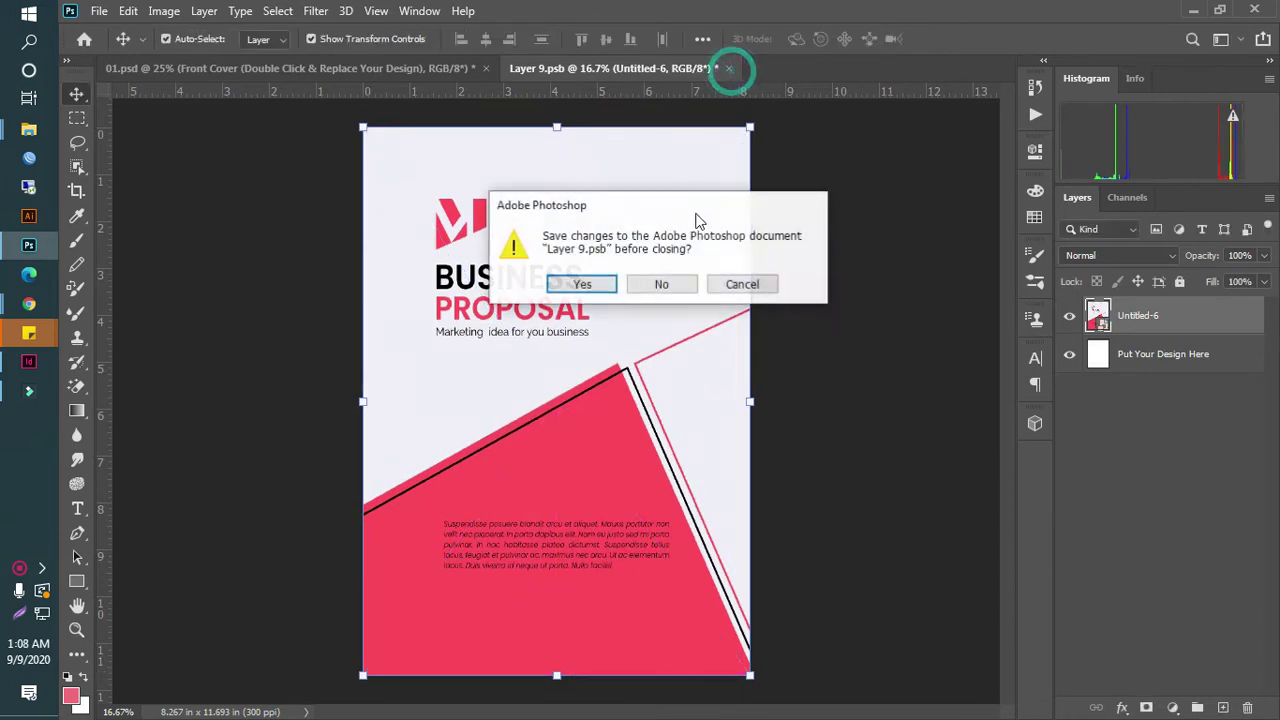
click(600, 286)
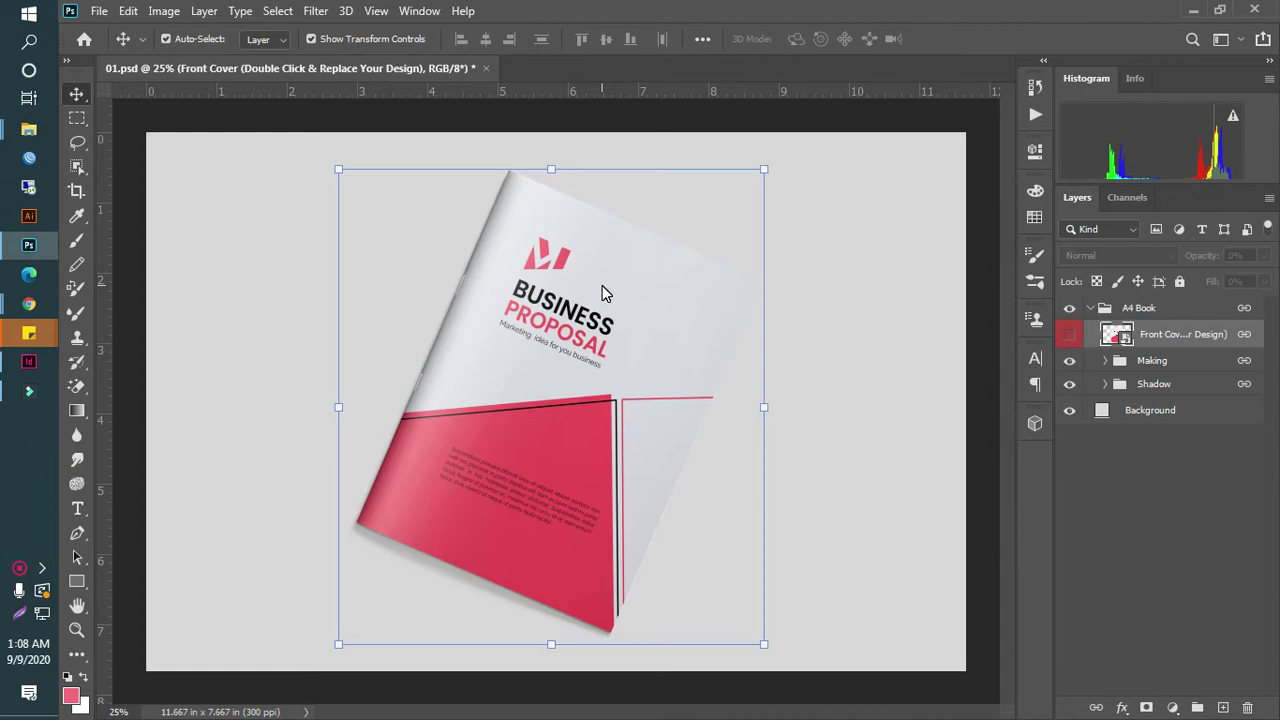
- Change the Background layer's solid fill to a pale pink around #f9ecec and save the mockup file
key(ctrl)
click(1104, 411)
double_click(1104, 411)
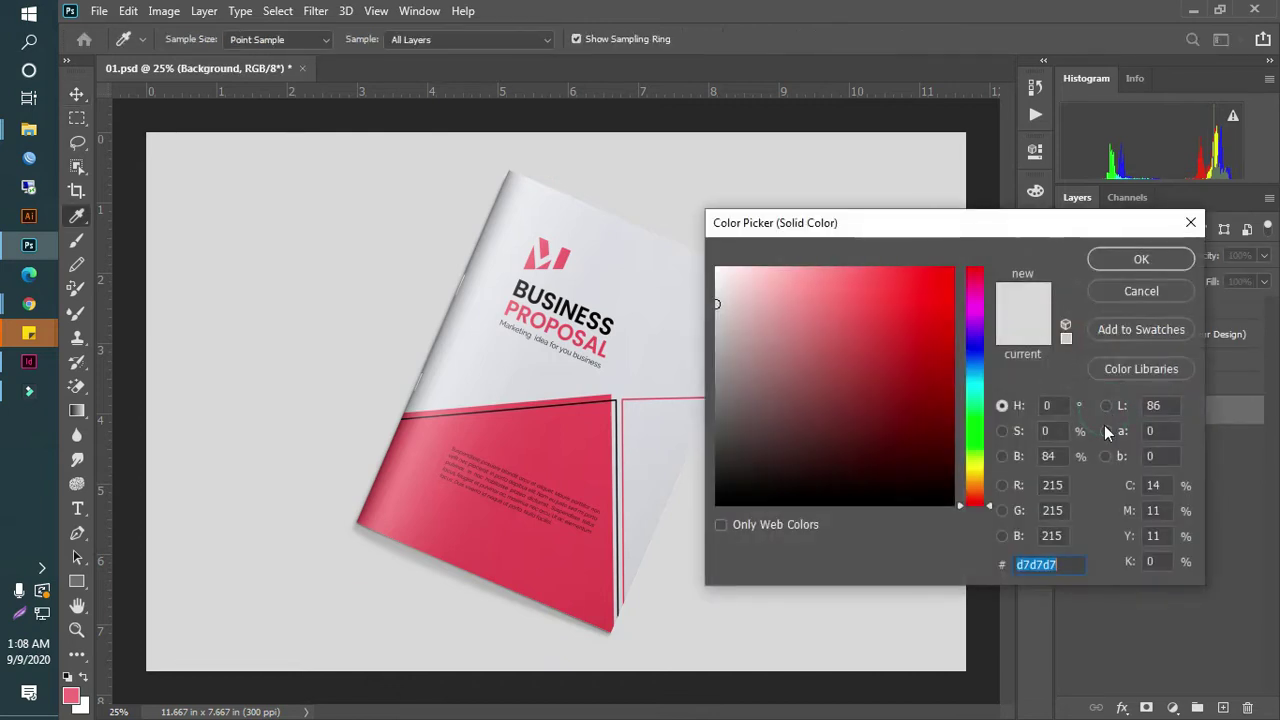
click(785, 358)
mouse_move(785, 358)
mouse_down()
mouse_move(729, 323)
mouse_move(678, 316)
mouse_move(663, 283)
mouse_move(621, 437)
mouse_move(690, 469)
mouse_move(814, 366)
mouse_move(786, 317)
mouse_move(749, 306)
mouse_move(728, 272)
mouse_up()
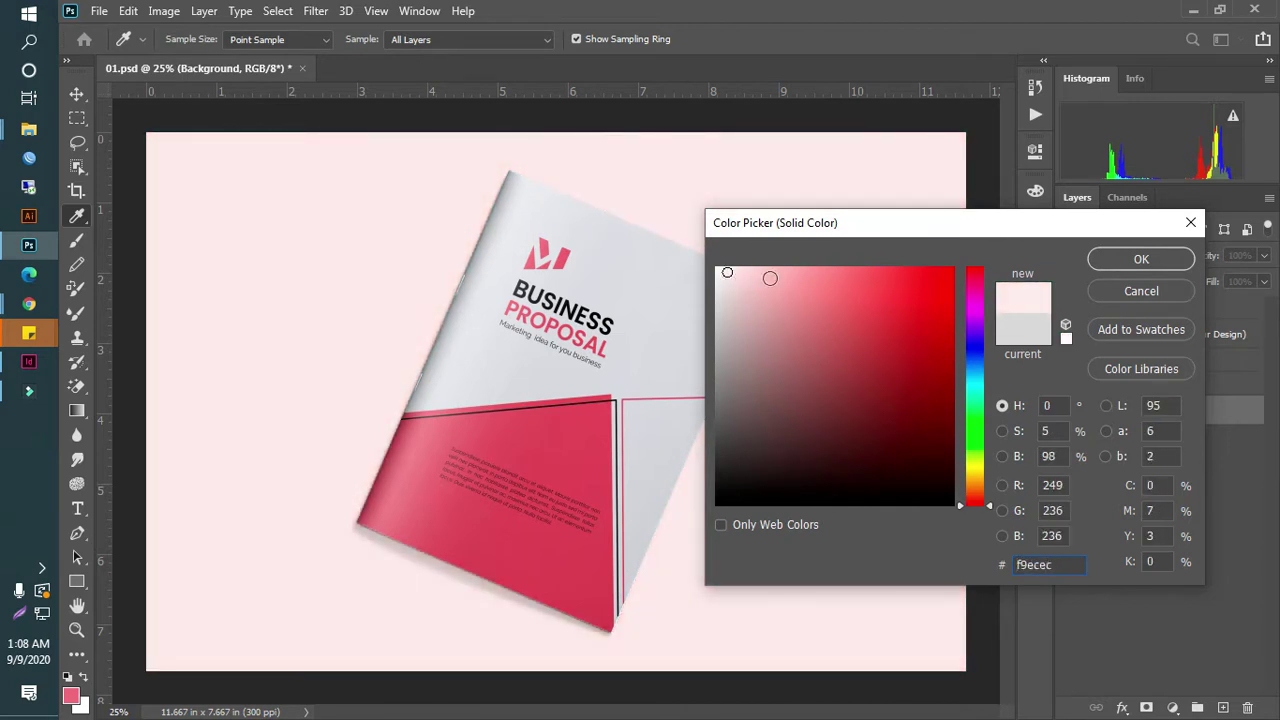
click(1141, 260)
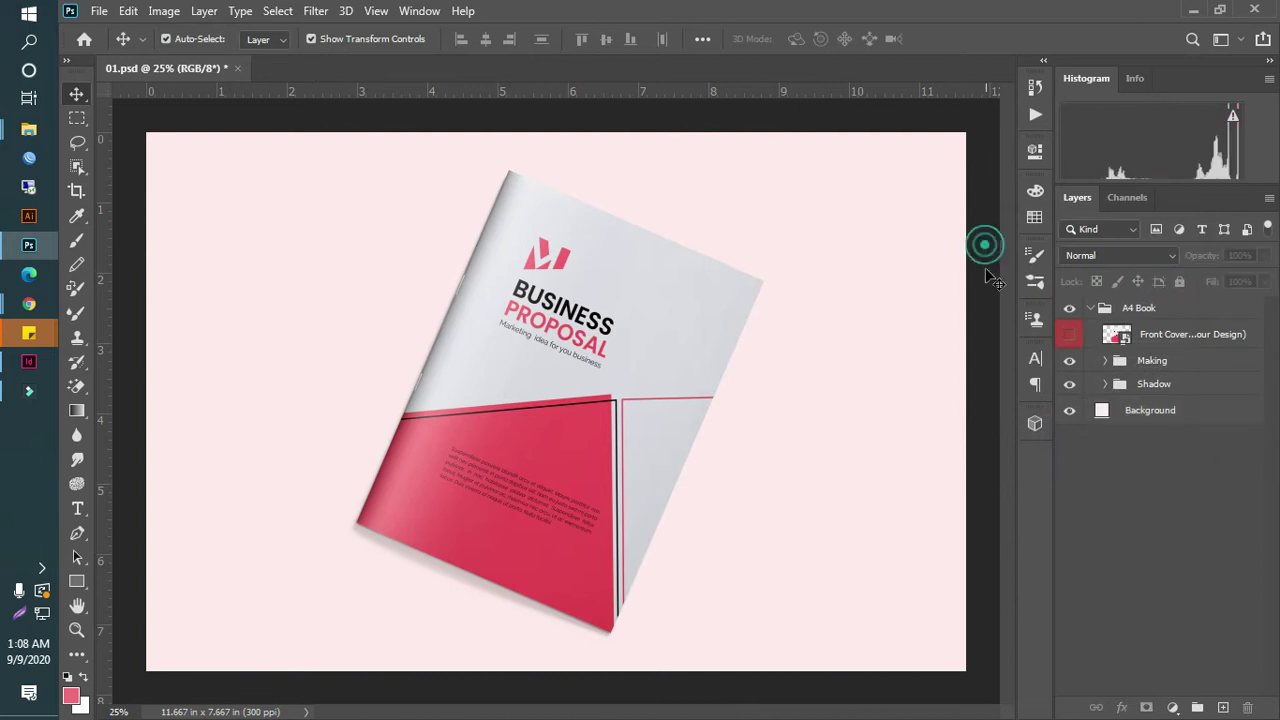
key(ctrl+s)
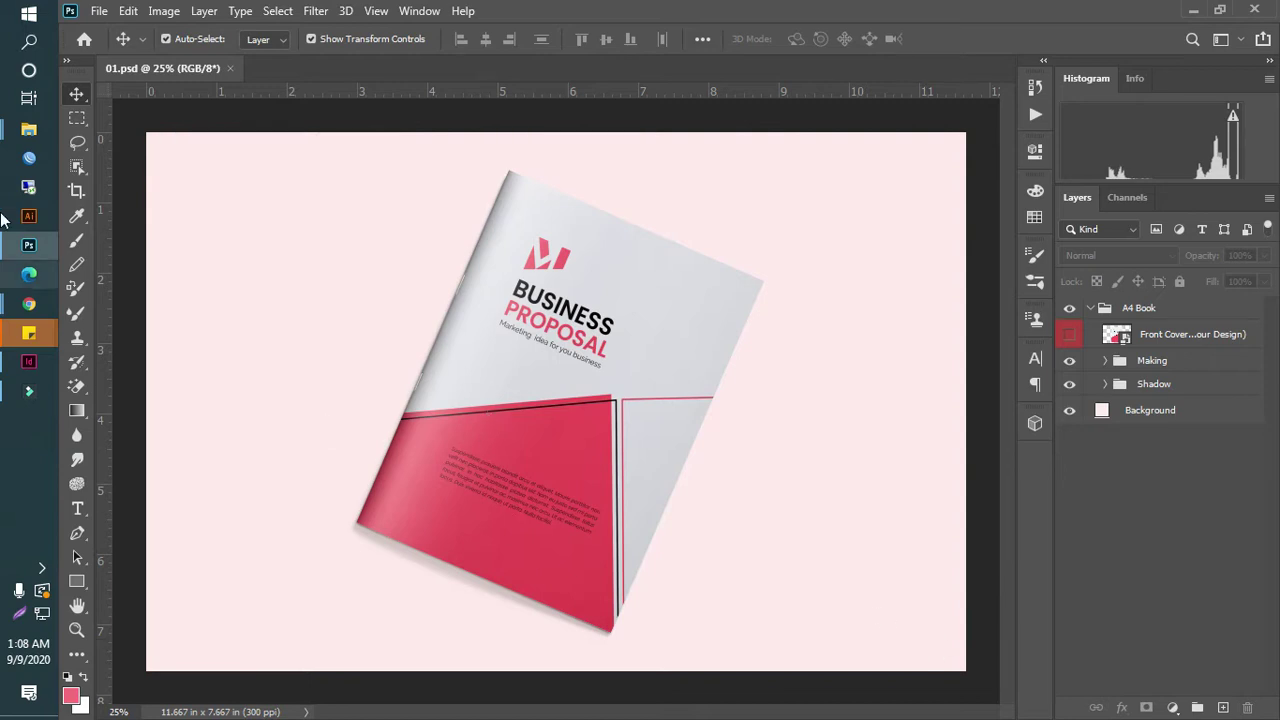
- Start a quick PNG export of the mockup and browse to the Display folder on Local Disk (F:)
click(99, 10)
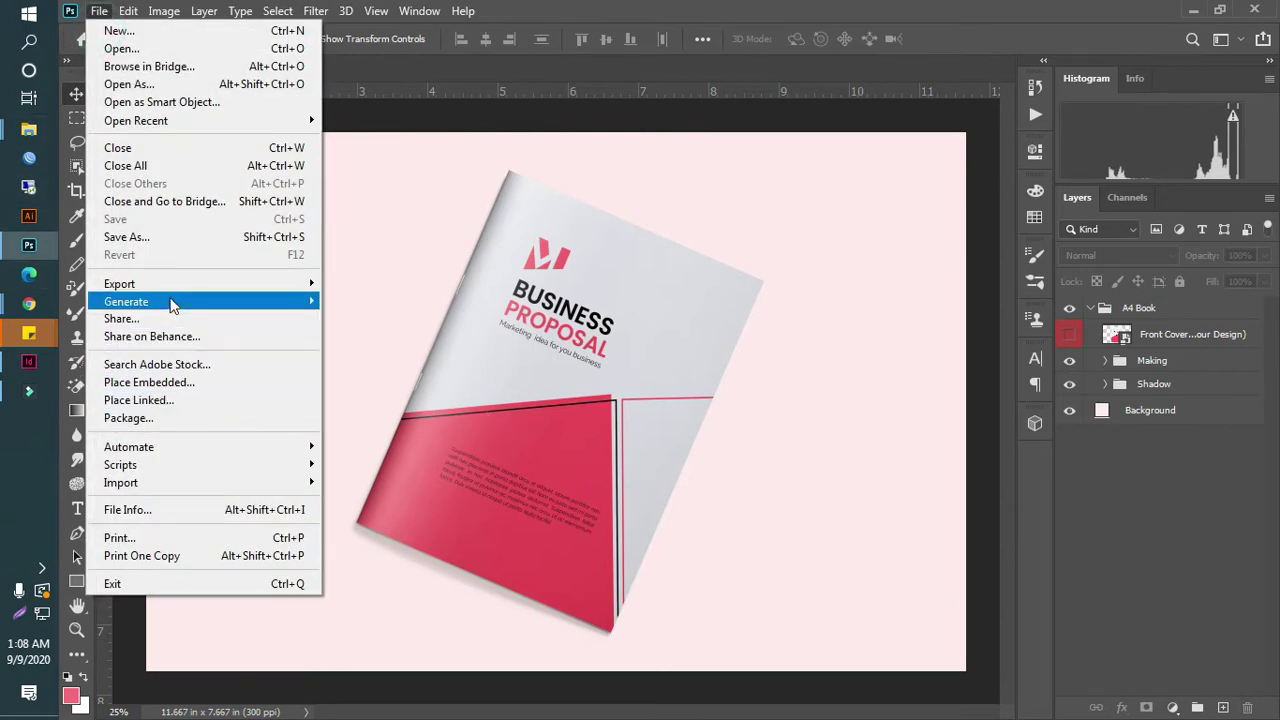
click(163, 283)
click(337, 280)
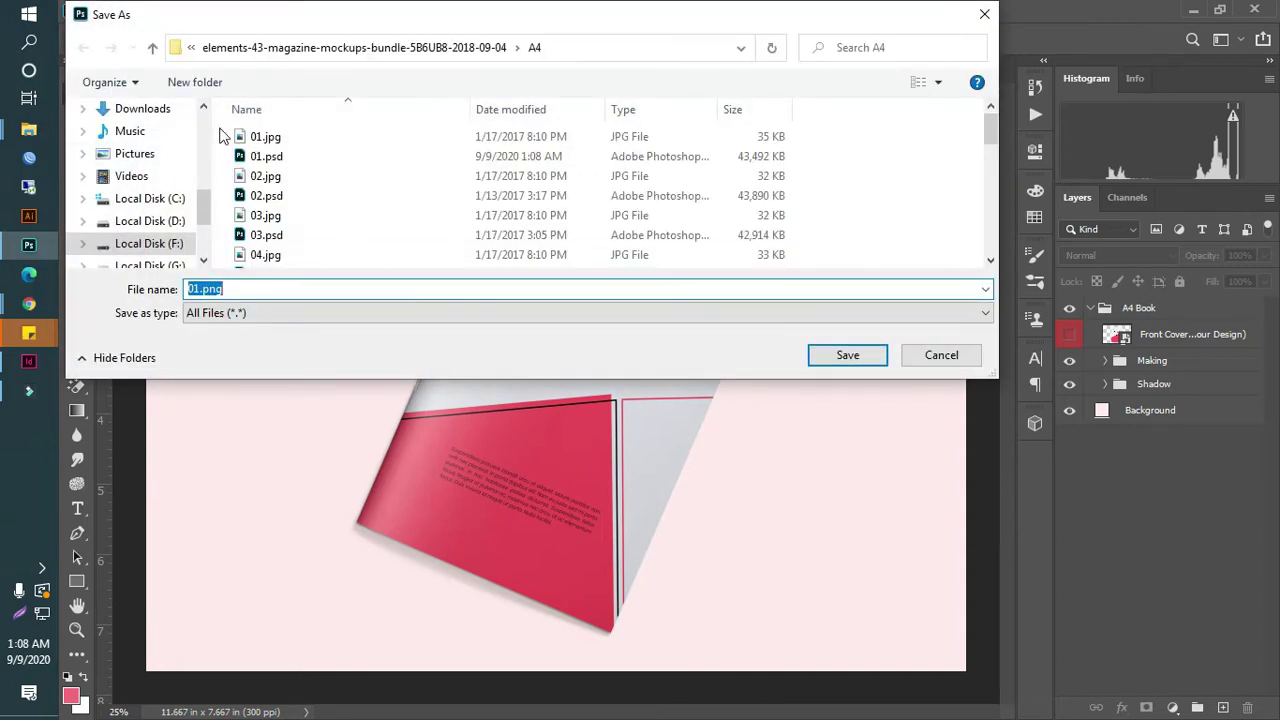
click(152, 47)
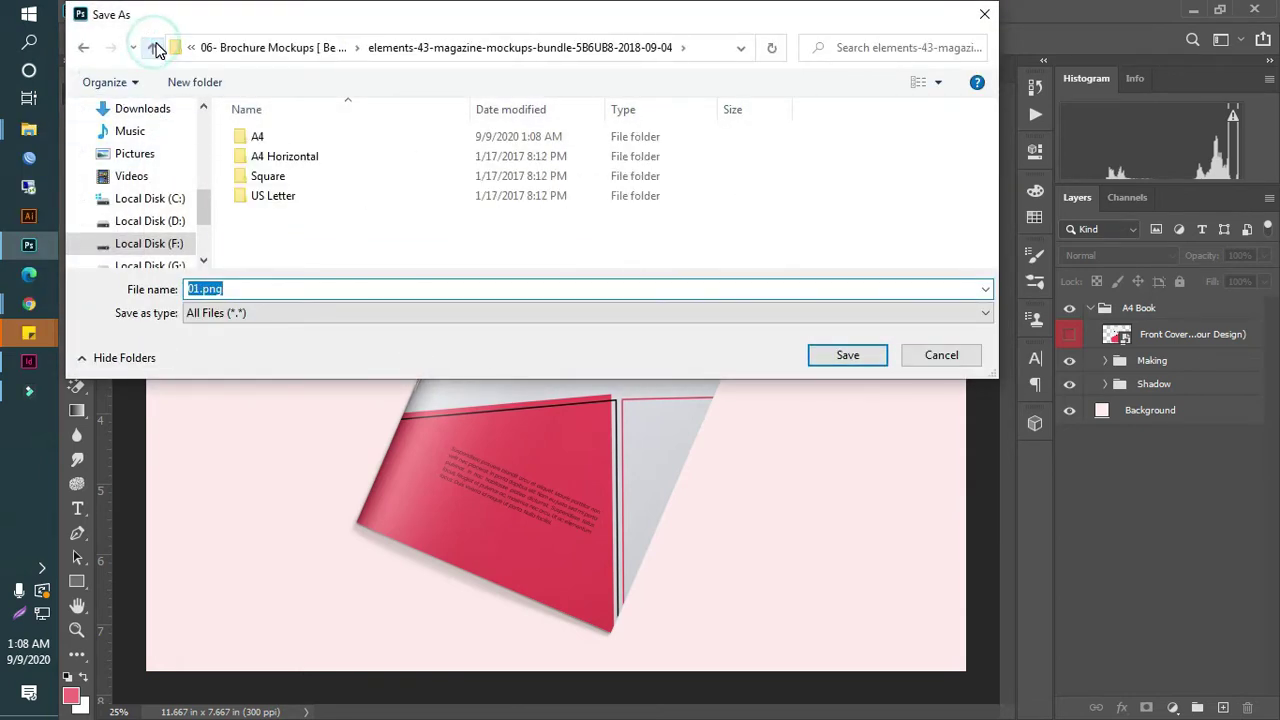
click(152, 47)
click(152, 47)
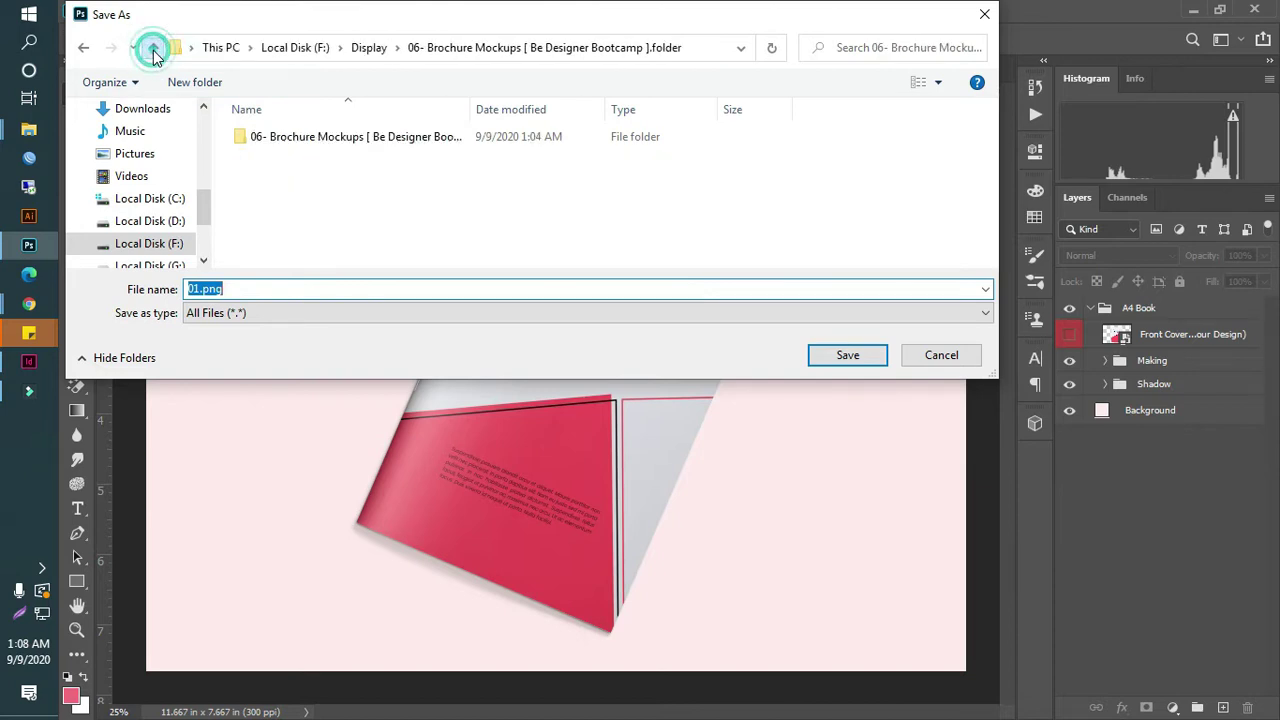
click(152, 47)
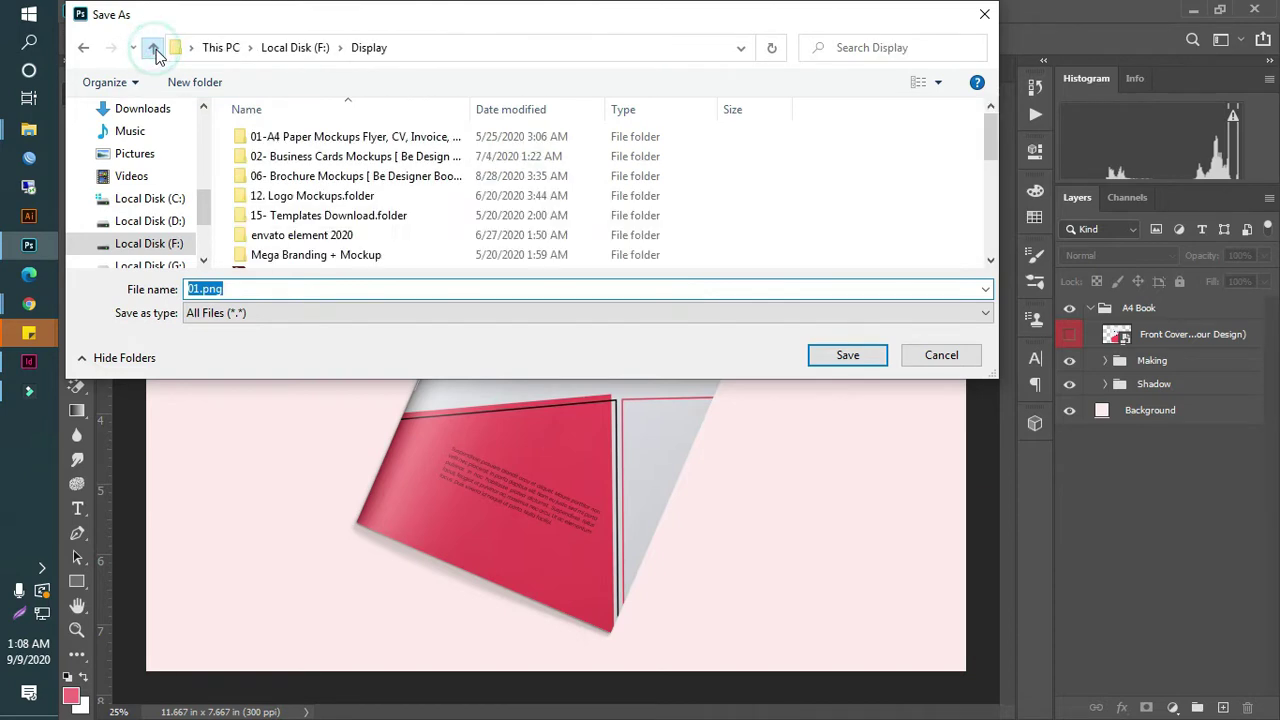
- Create a folder named "new book" in Display and export the mockup there as 01.png
click(199, 86)
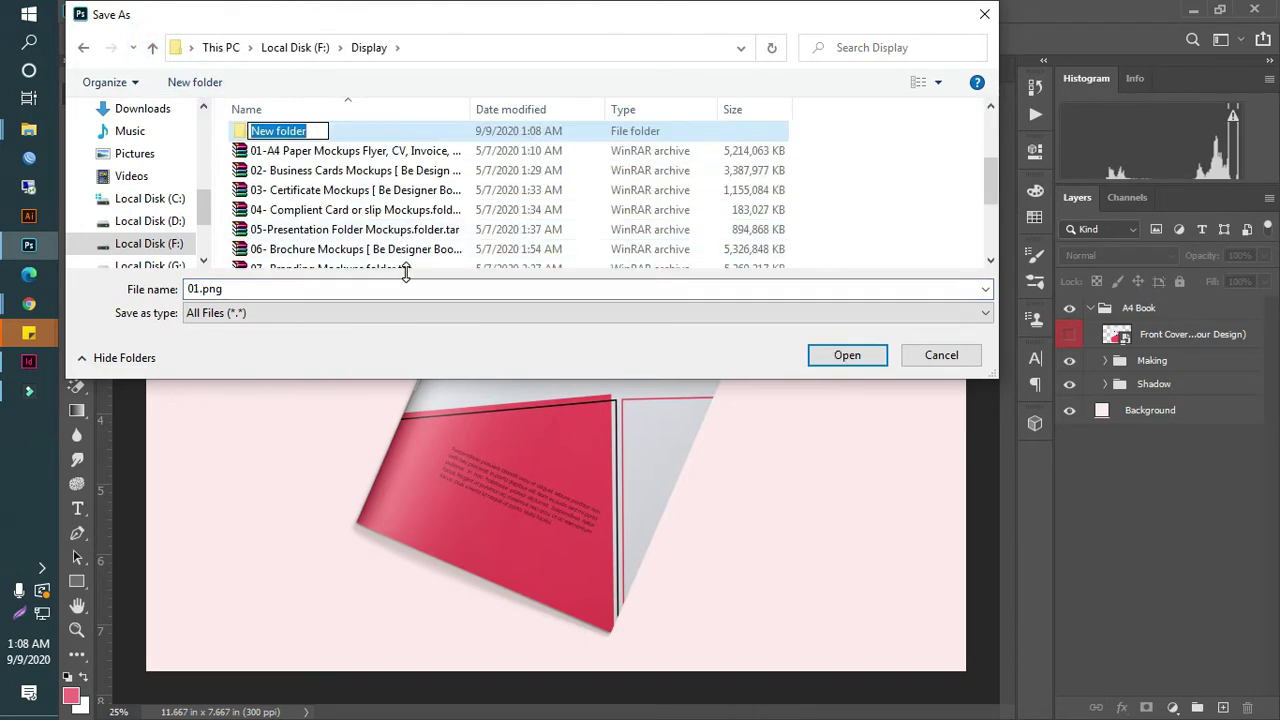
text(new book)
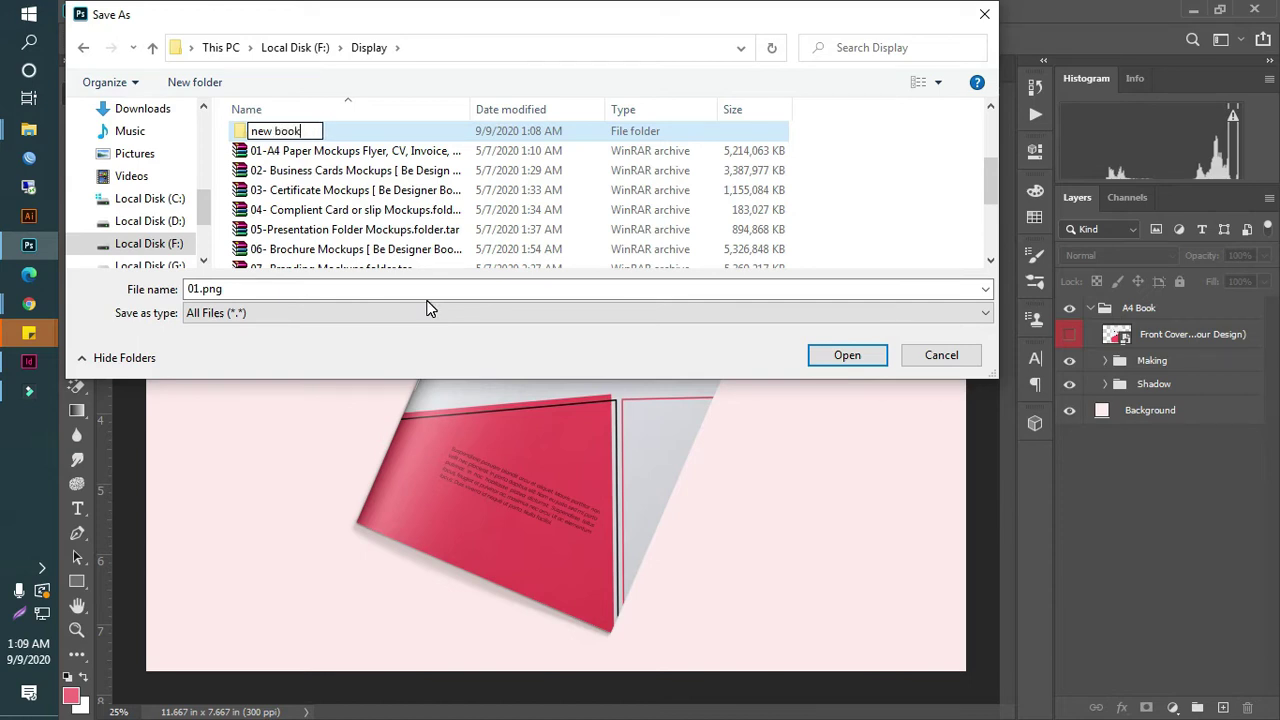
key(Return)
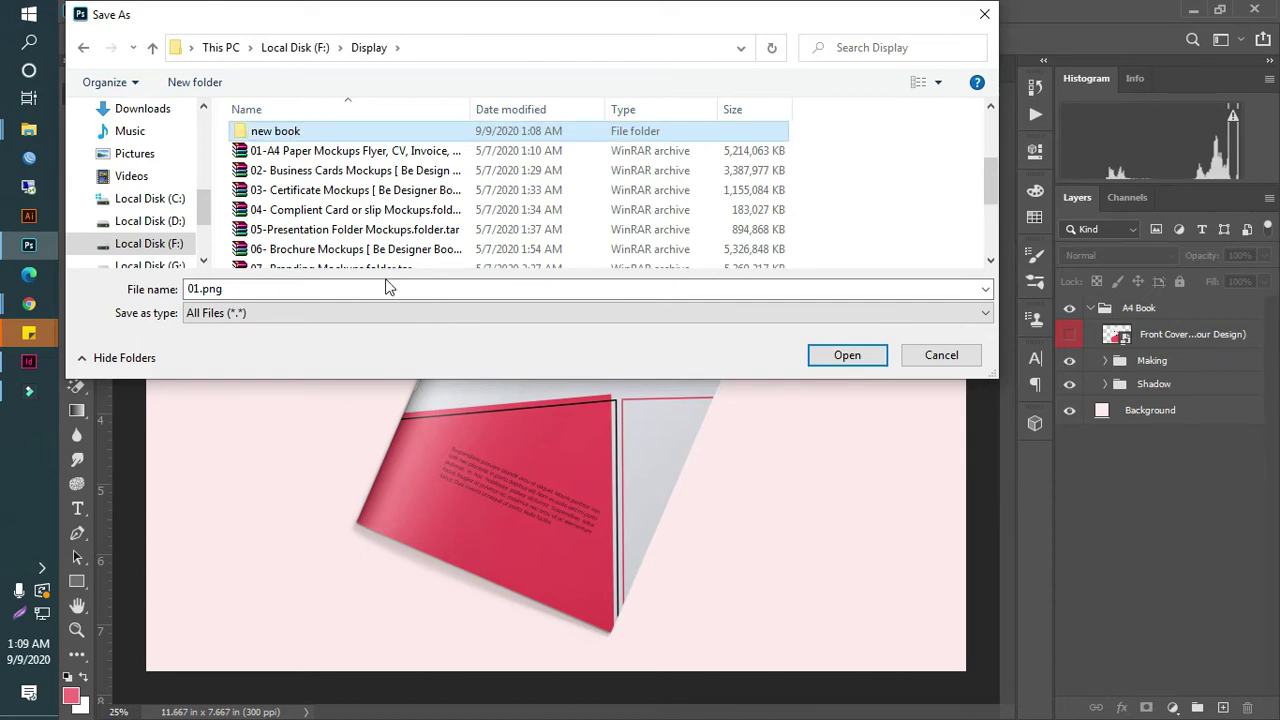
double_click(281, 133)
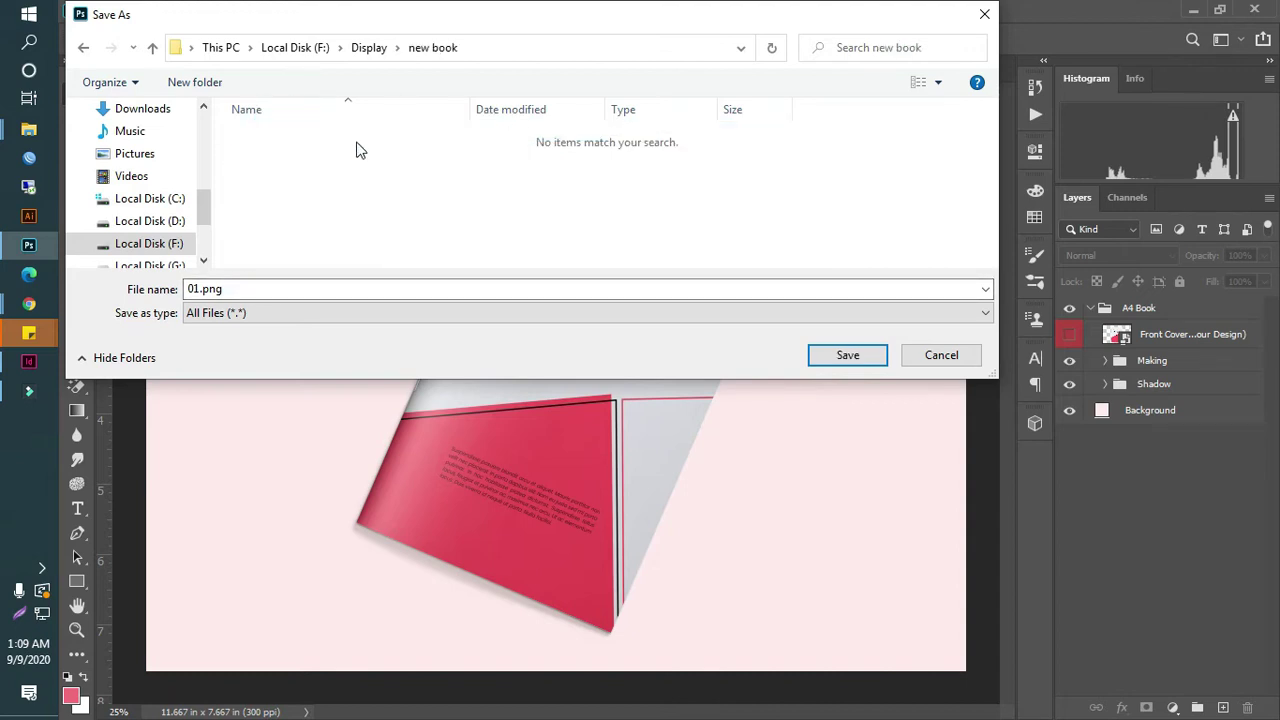
click(846, 355)
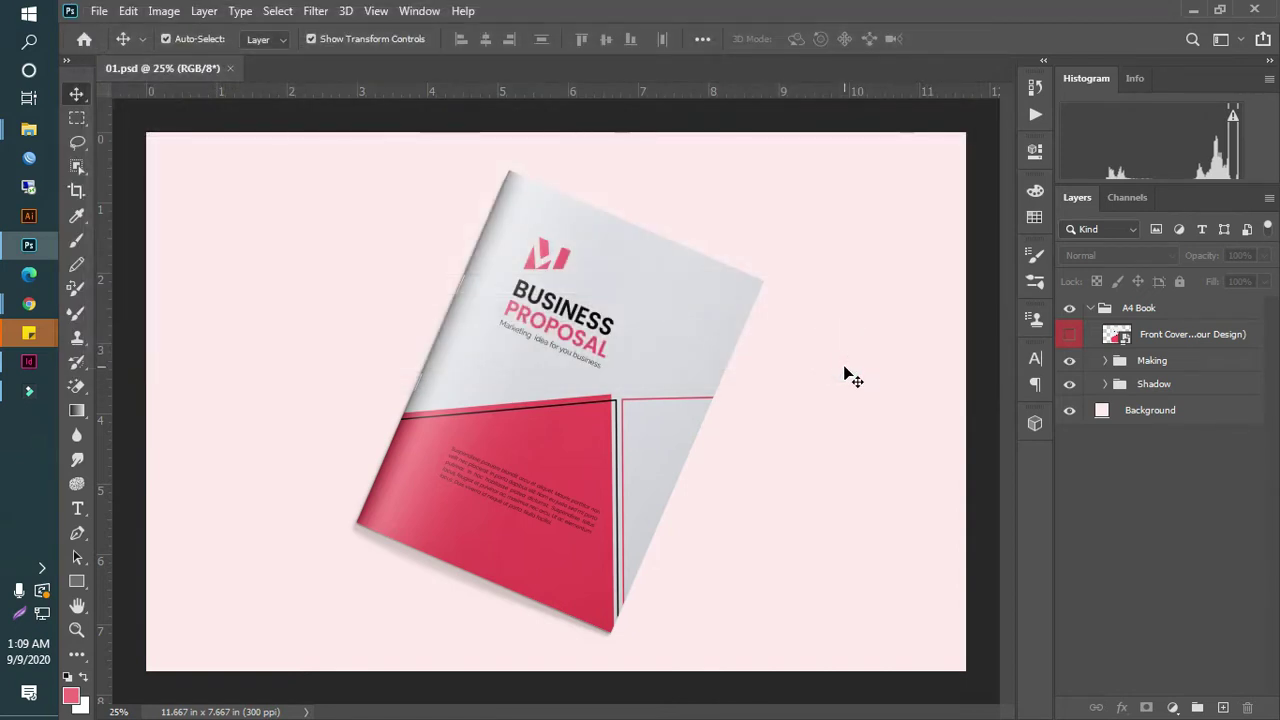
- Close the finished 01.psd mockup and open 03.psd from the A4 mockups folder
click(229, 68)
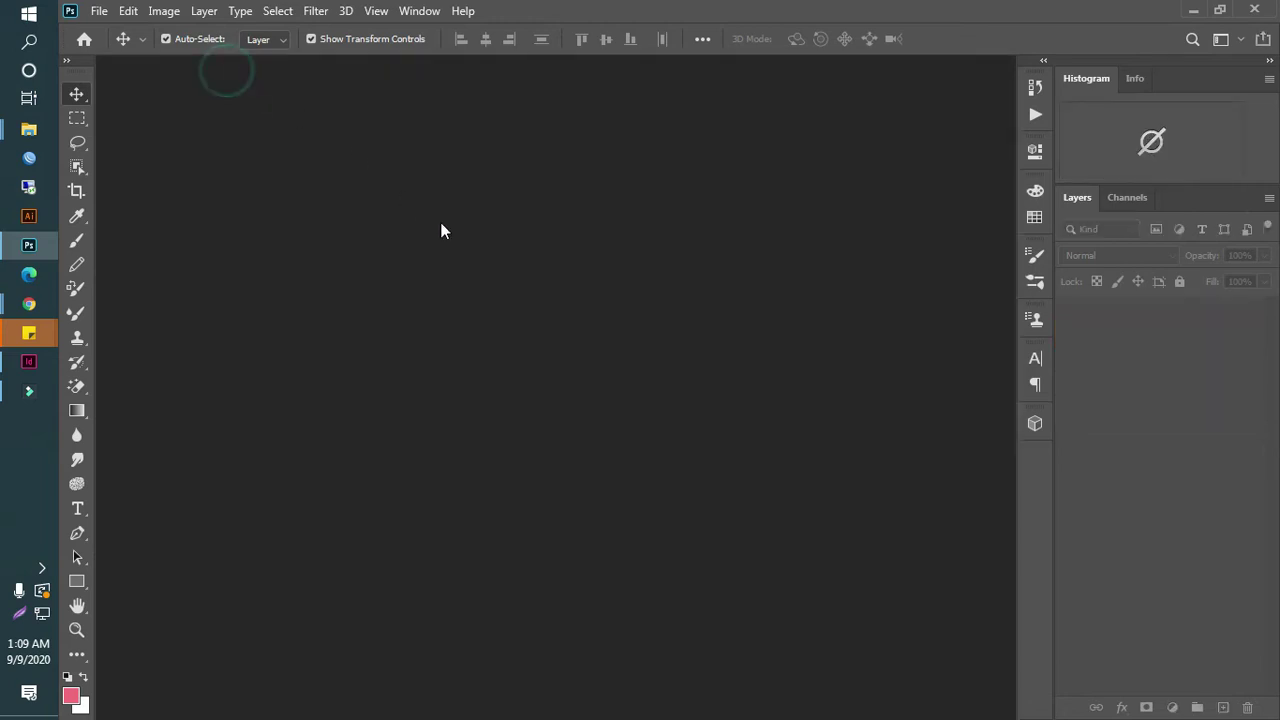
click(29, 130)
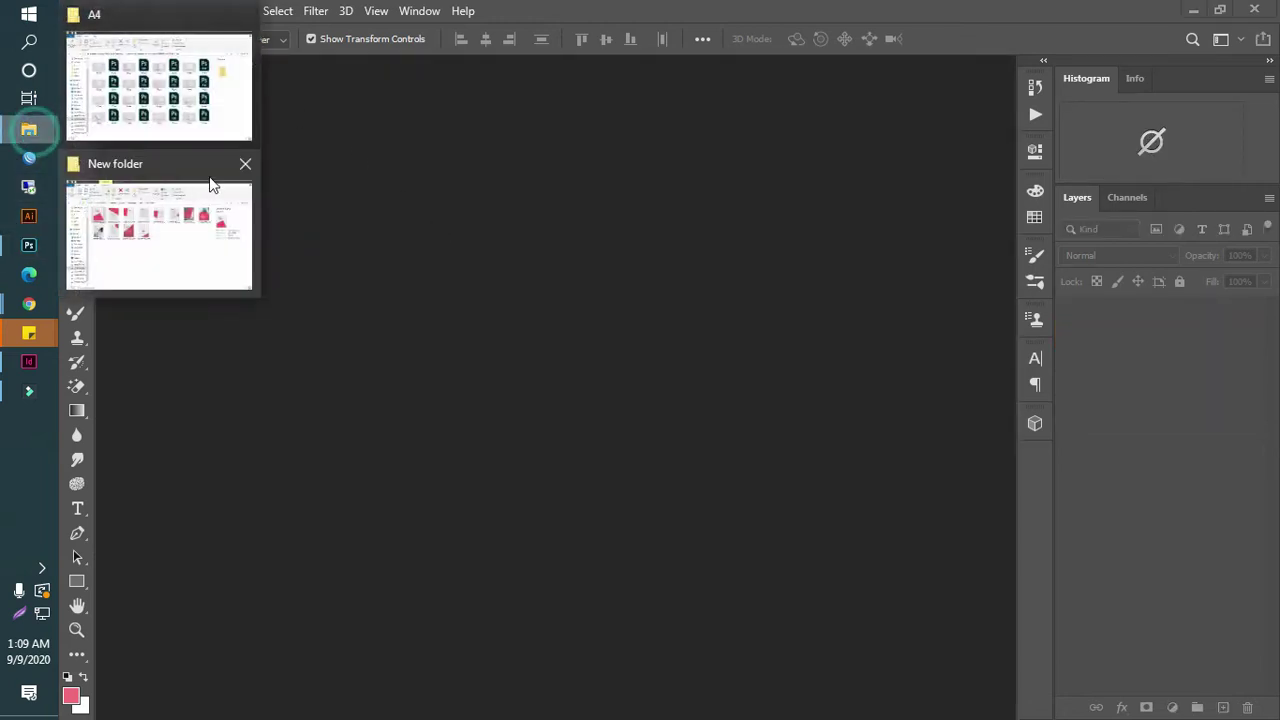
click(177, 110)
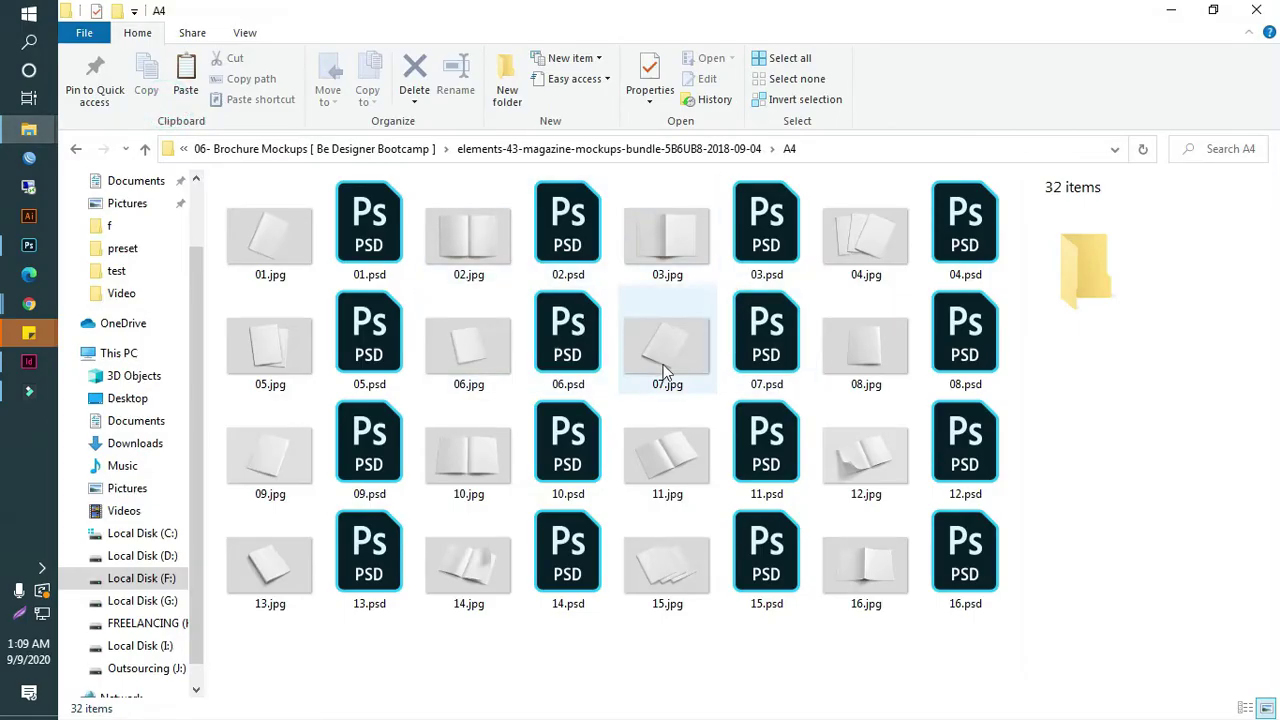
double_click(578, 238)
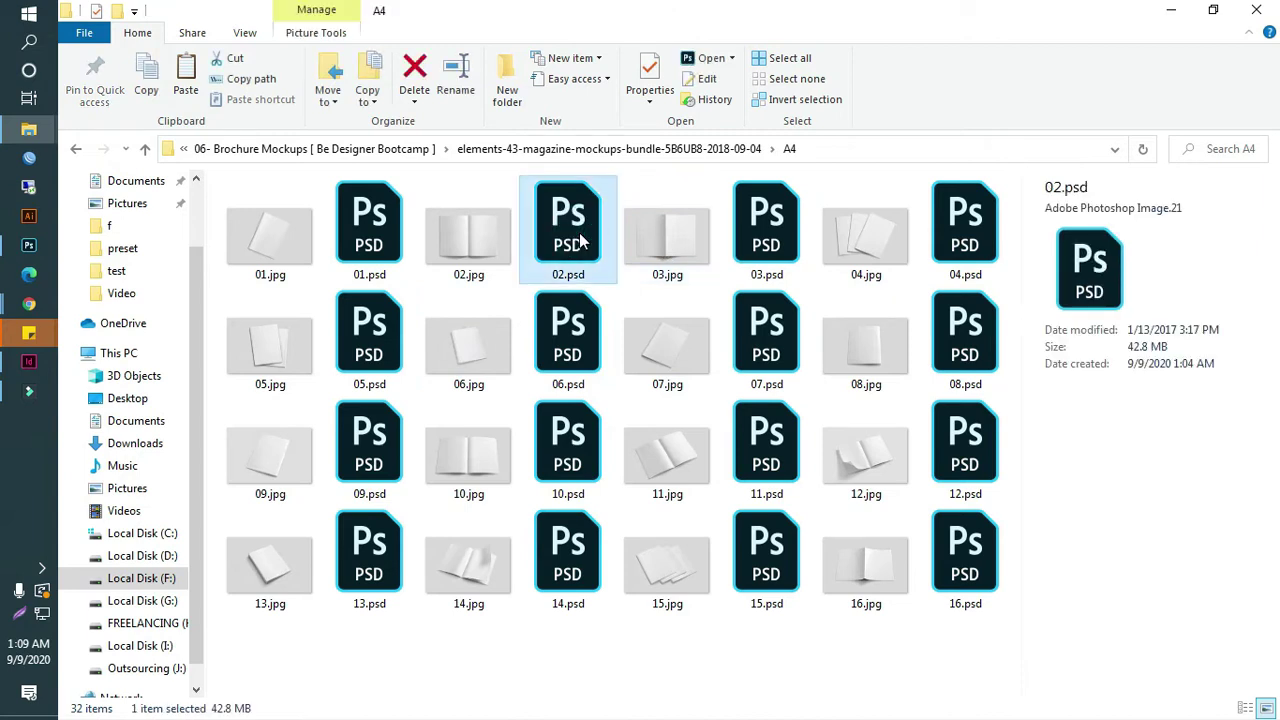
double_click(780, 250)
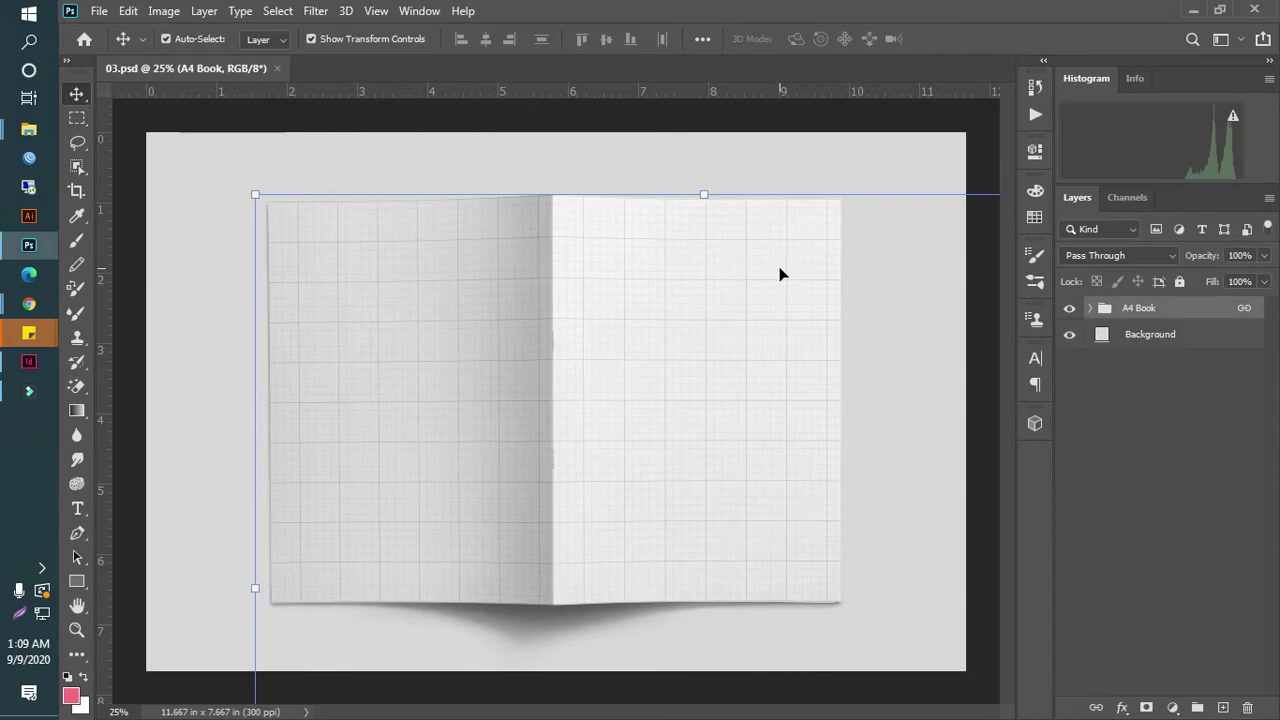
- Open the Front Cover smart object of the open-spread mockup and place Untitled-6.png in it
click(1090, 308)
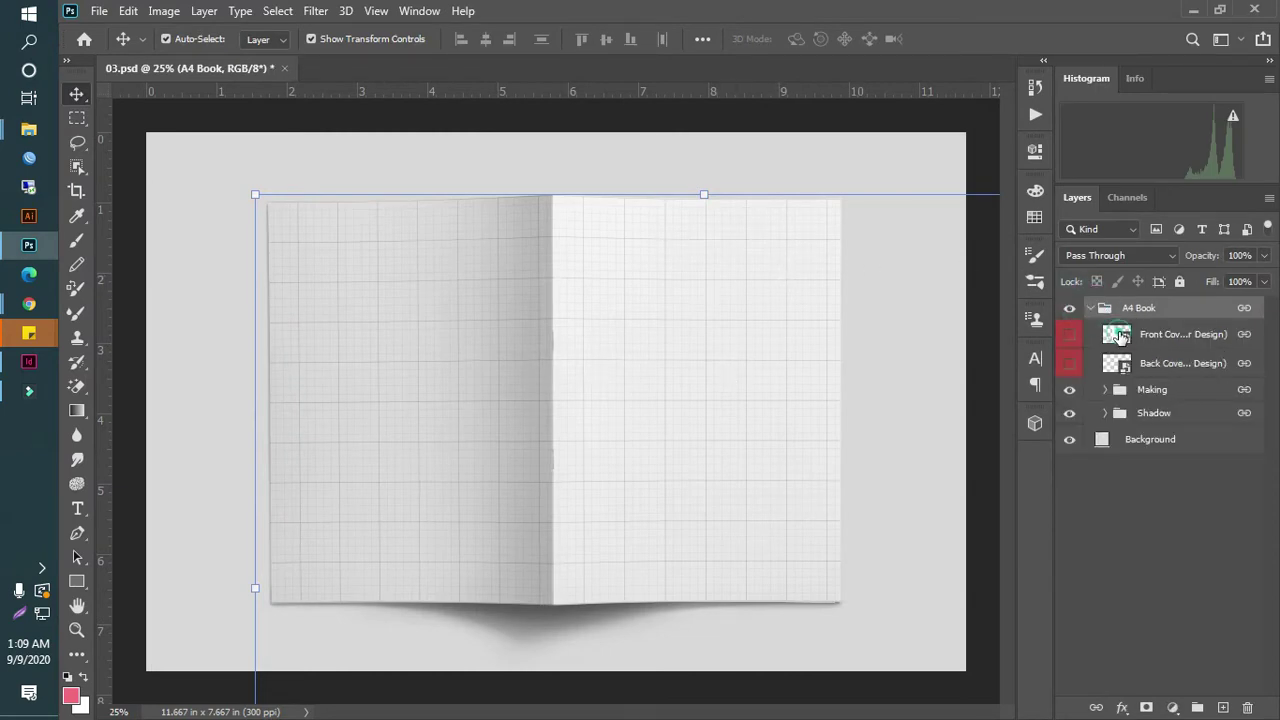
double_click(1118, 336)
click(29, 130)
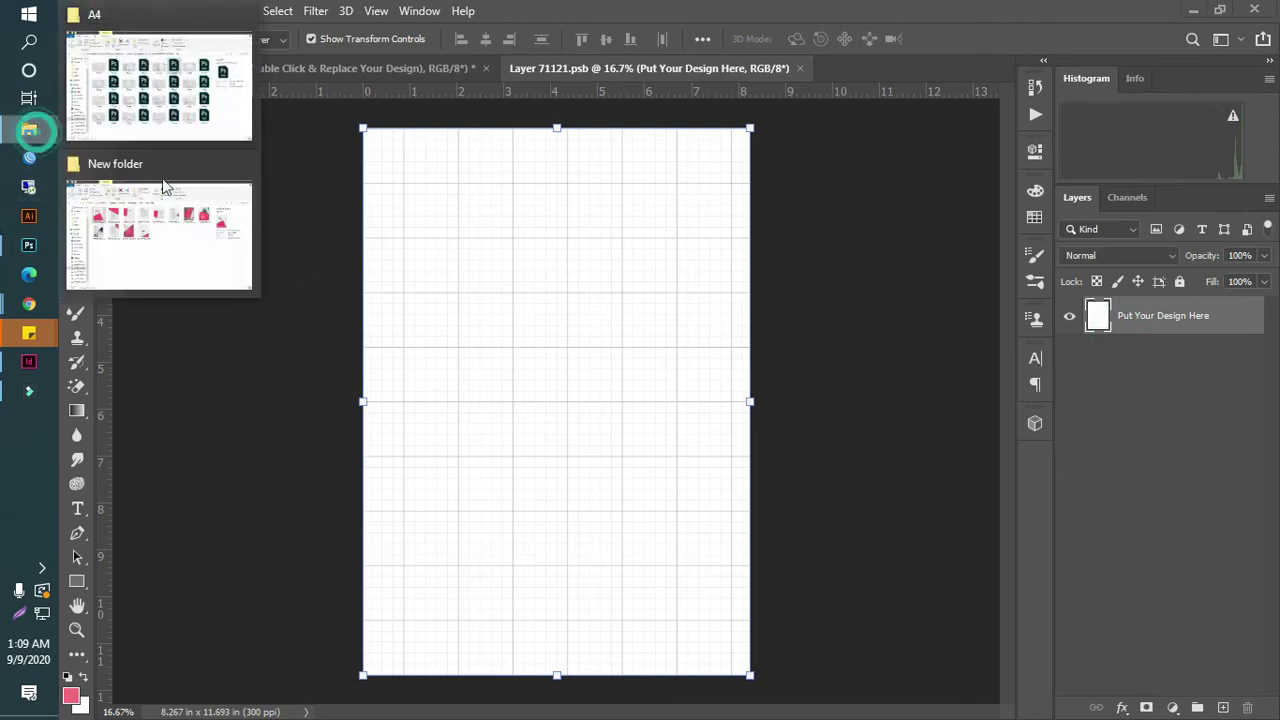
click(165, 187)
drag(268, 240, 558, 489)
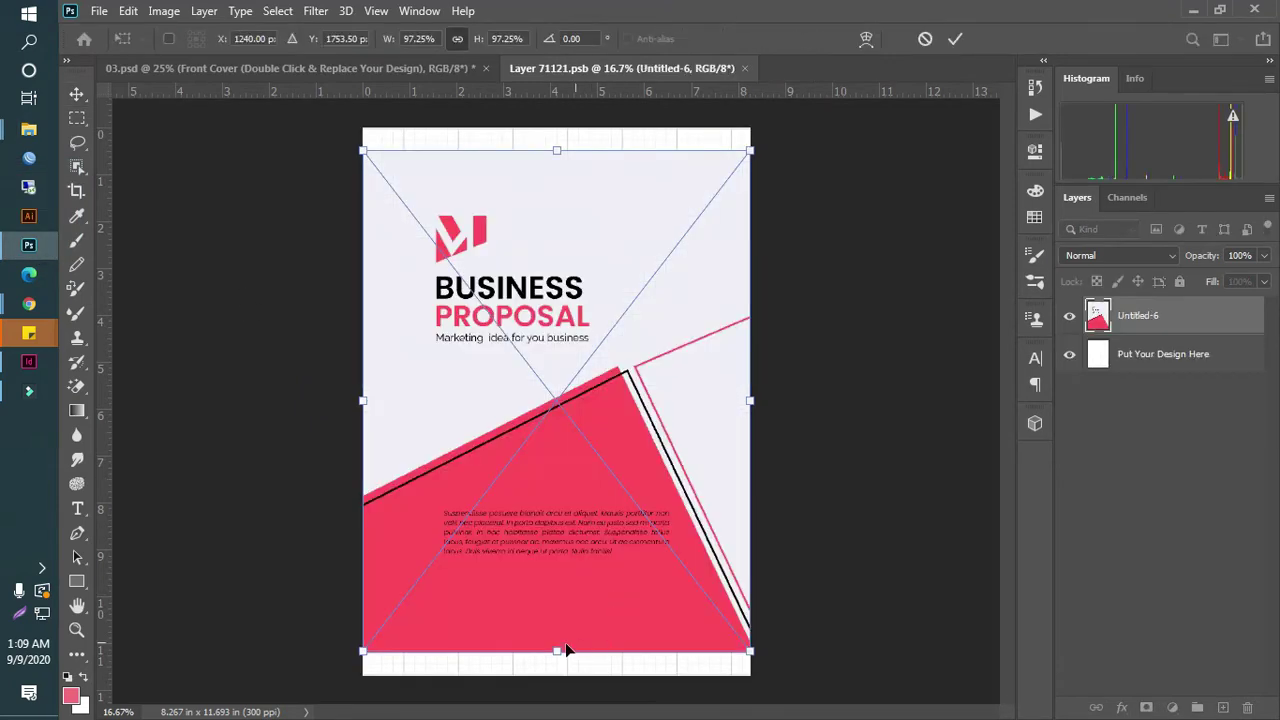
- Stretch the placed front cover to 106.33% height to fill the page, then save and close the smart object
drag(557, 654, 558, 677)
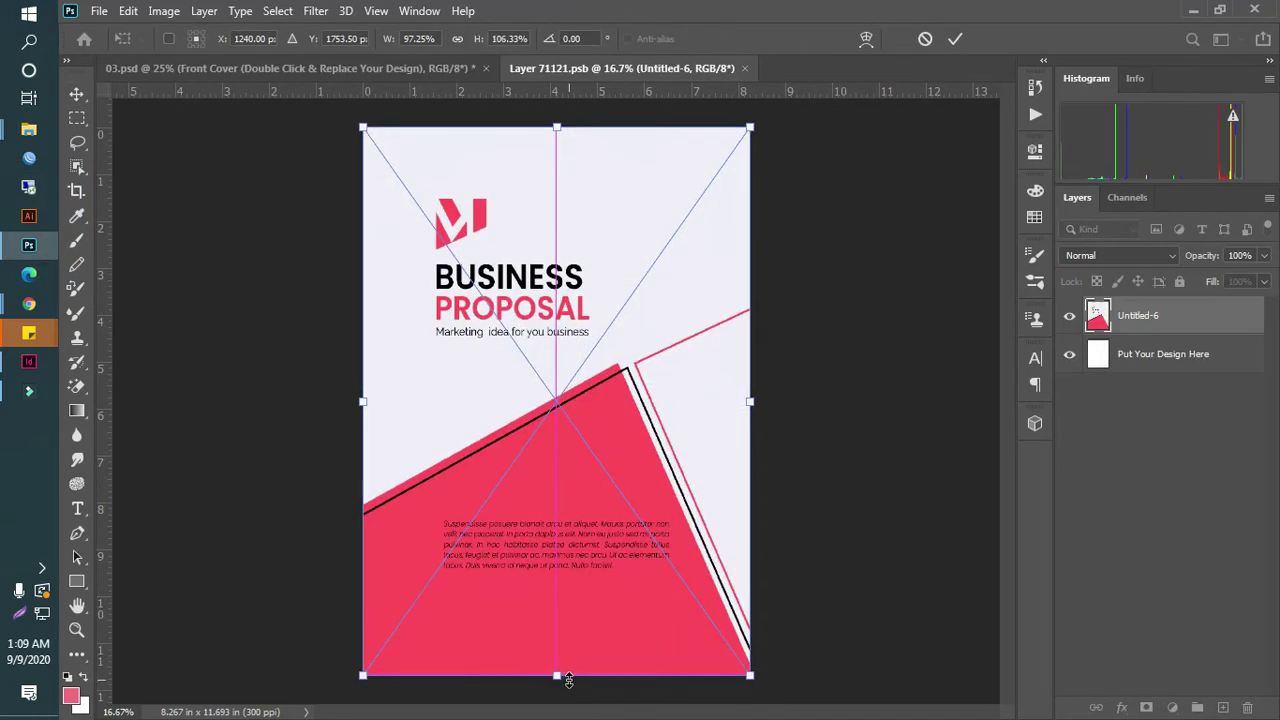
key(Return)
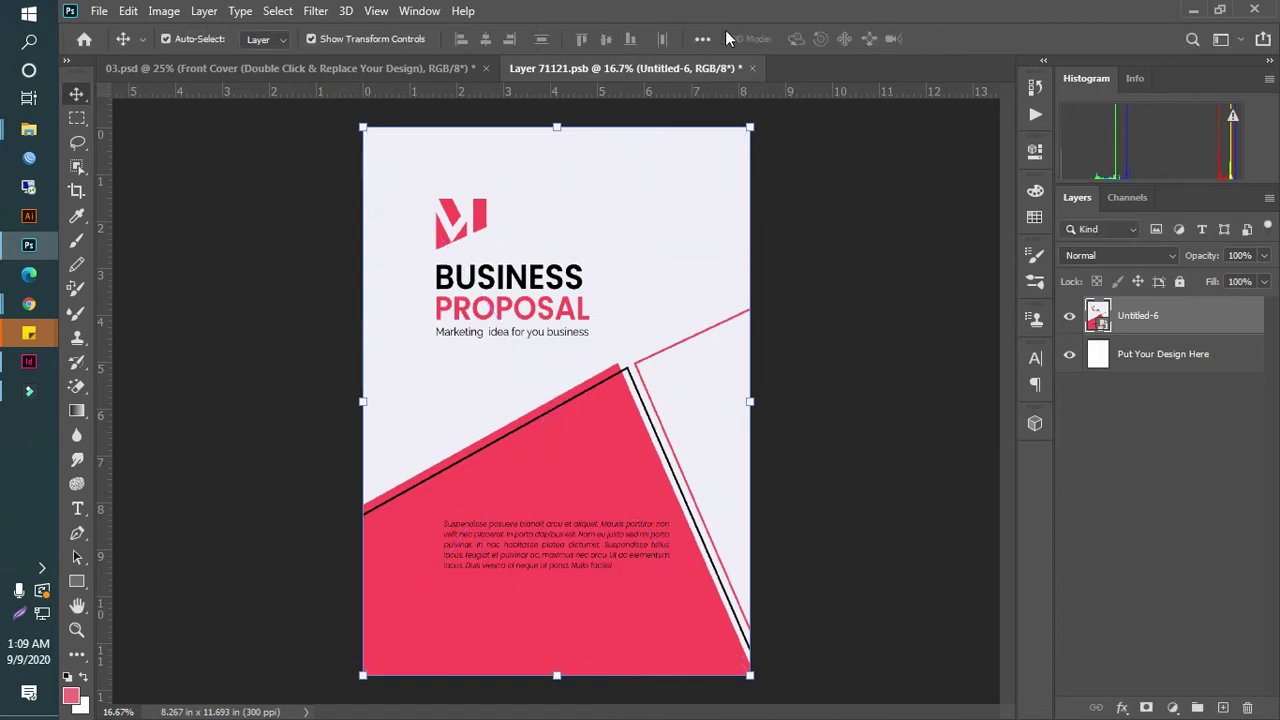
click(748, 68)
click(575, 287)
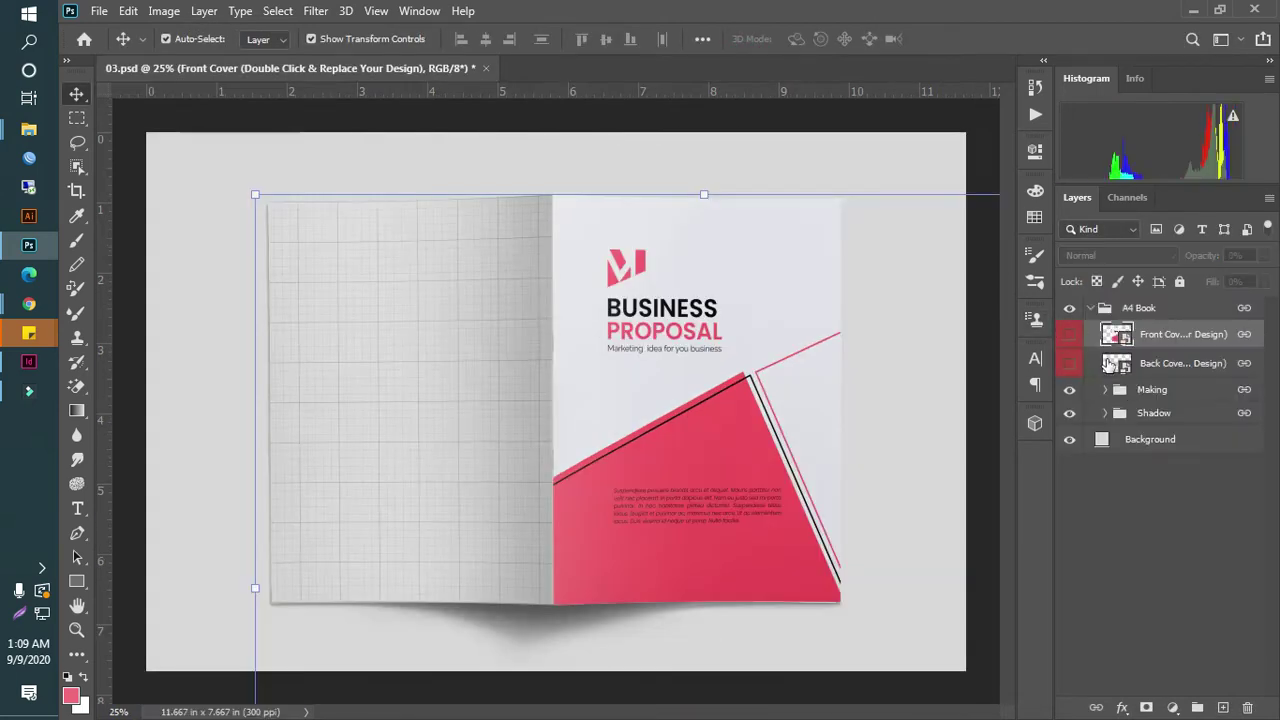
- Open the Back Cover smart object of the open-spread mockup
double_click(1116, 363)
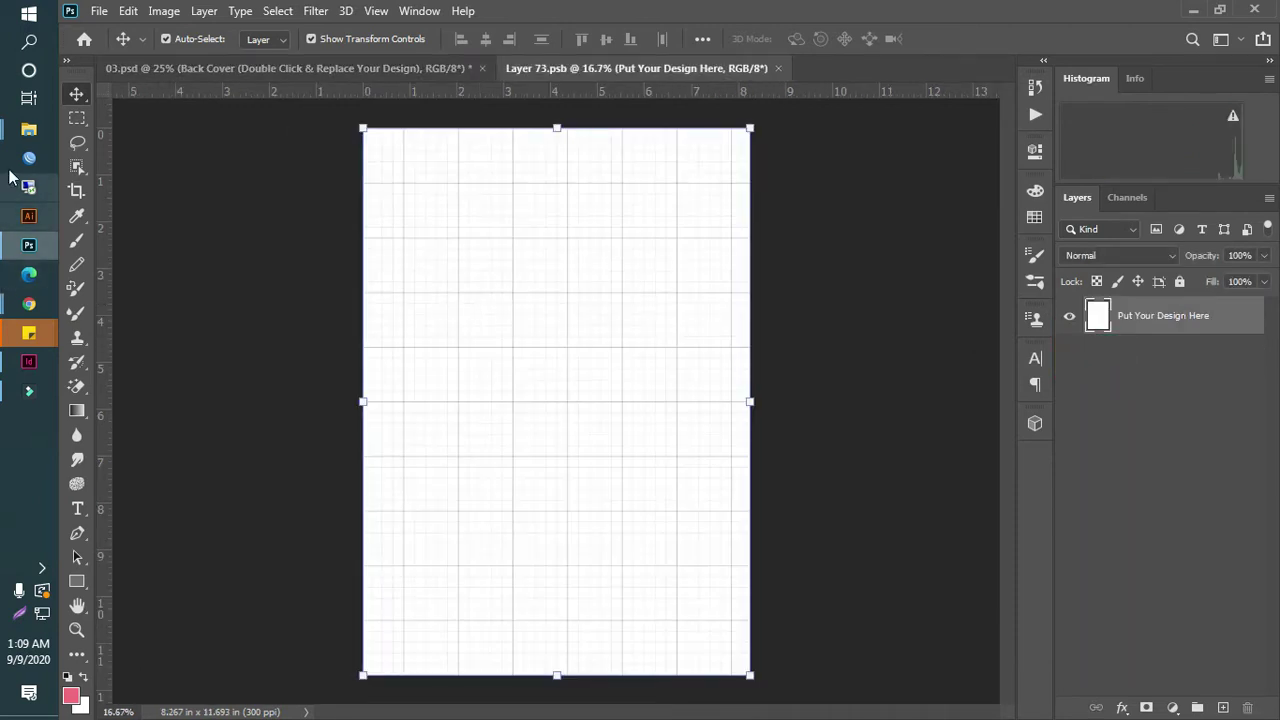
mouse_move(28, 130)
click(123, 250)
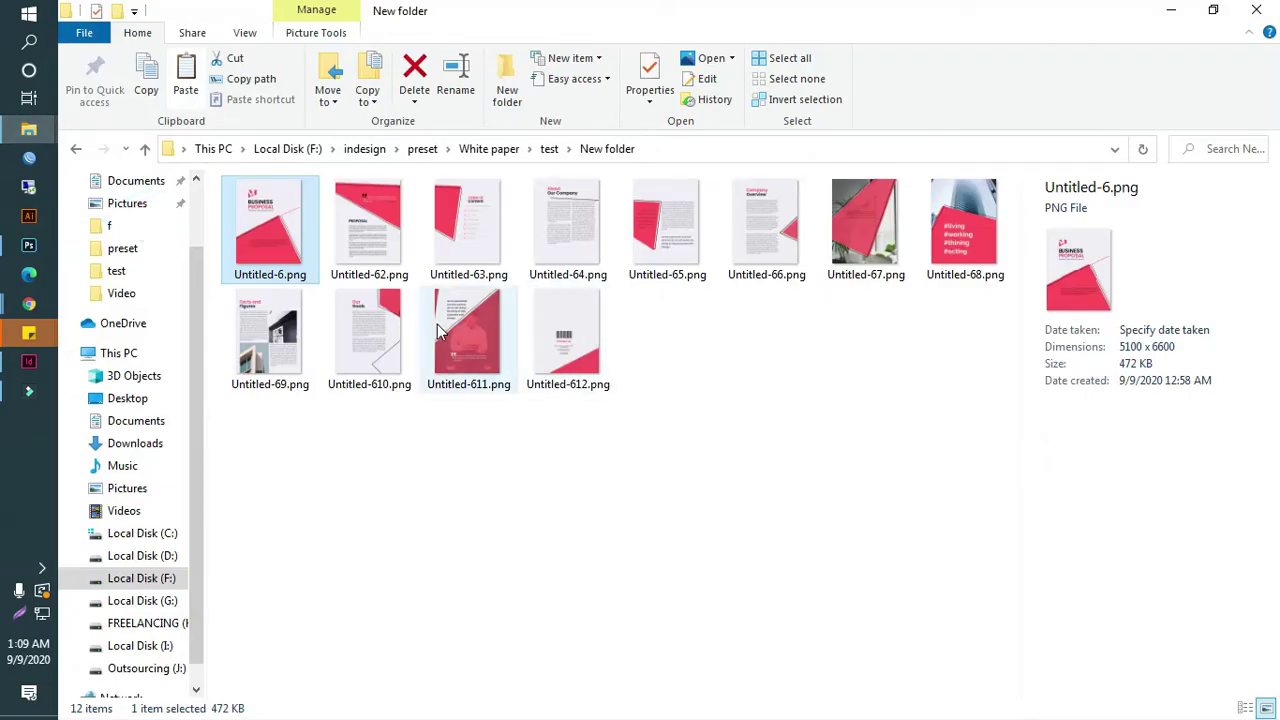
drag(370, 240, 523, 423)
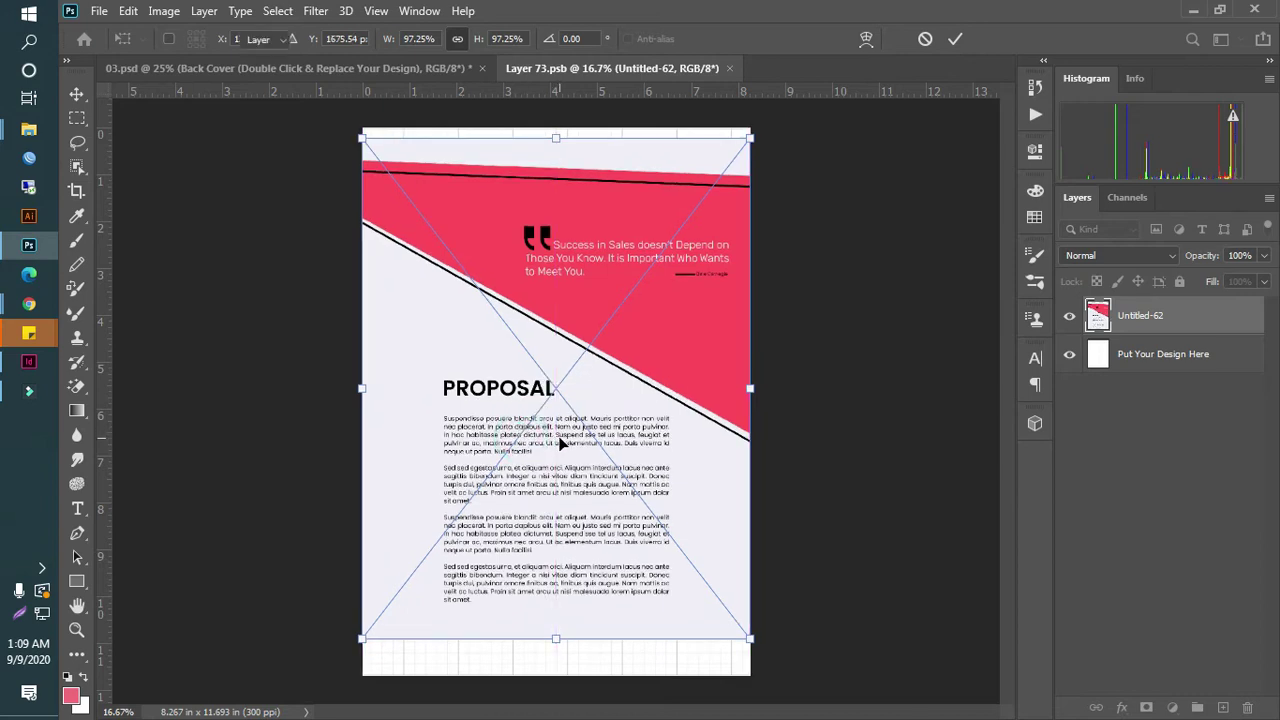
key(Escape)
- Place Untitled-612.png from the page images folder into the Back Cover smart object
mouse_move(29, 129)
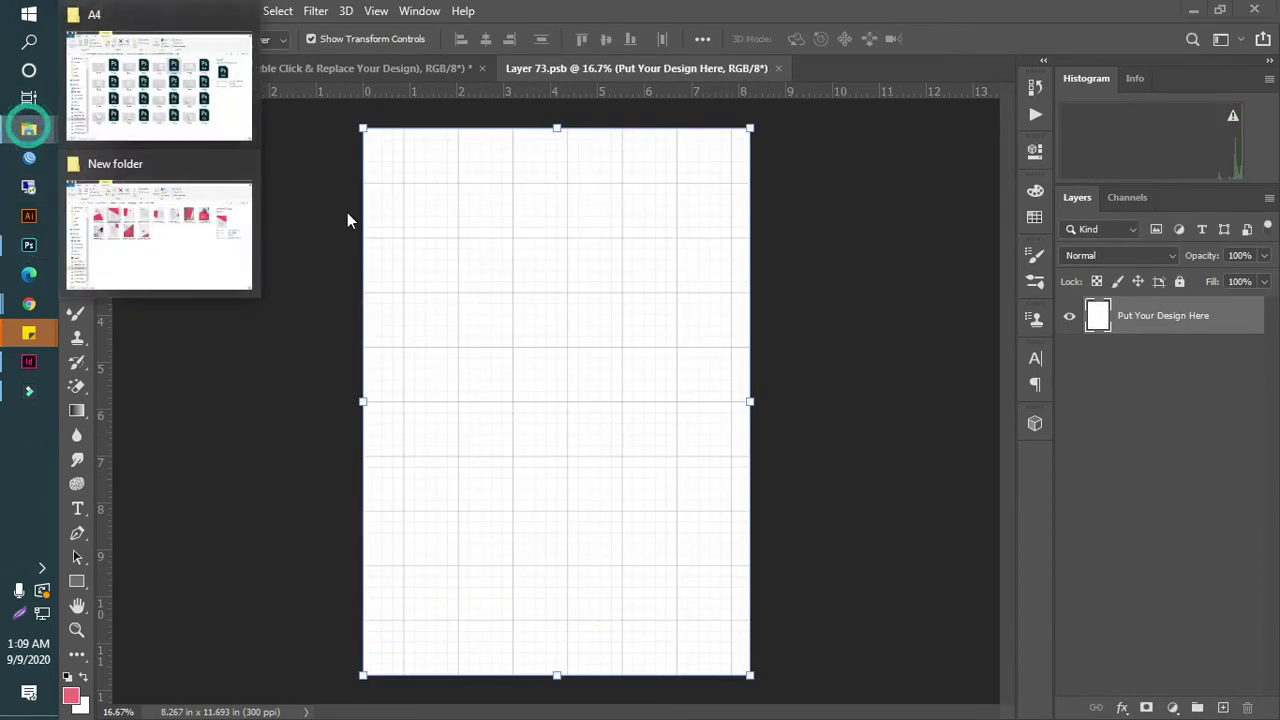
click(180, 223)
drag(567, 340, 523, 578)
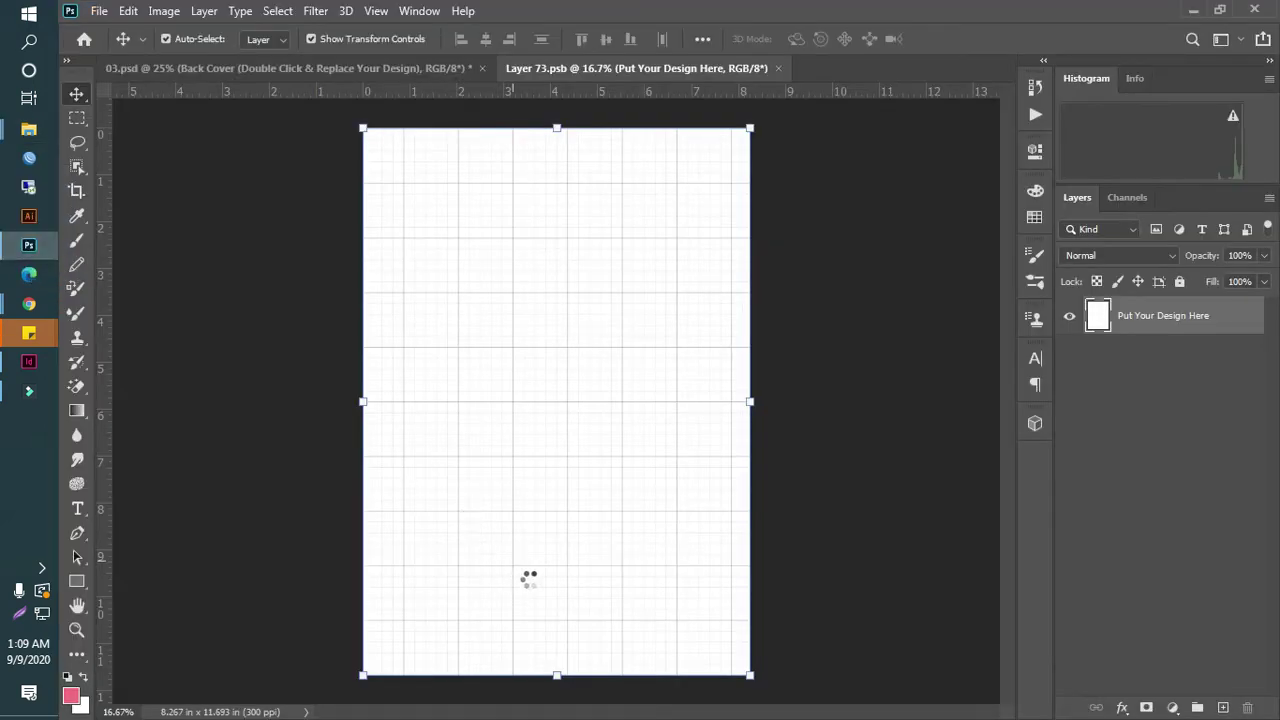
- Stretch the placed back cover to 106.33% height to fill the page, then save and close the smart object
drag(557, 657, 560, 677)
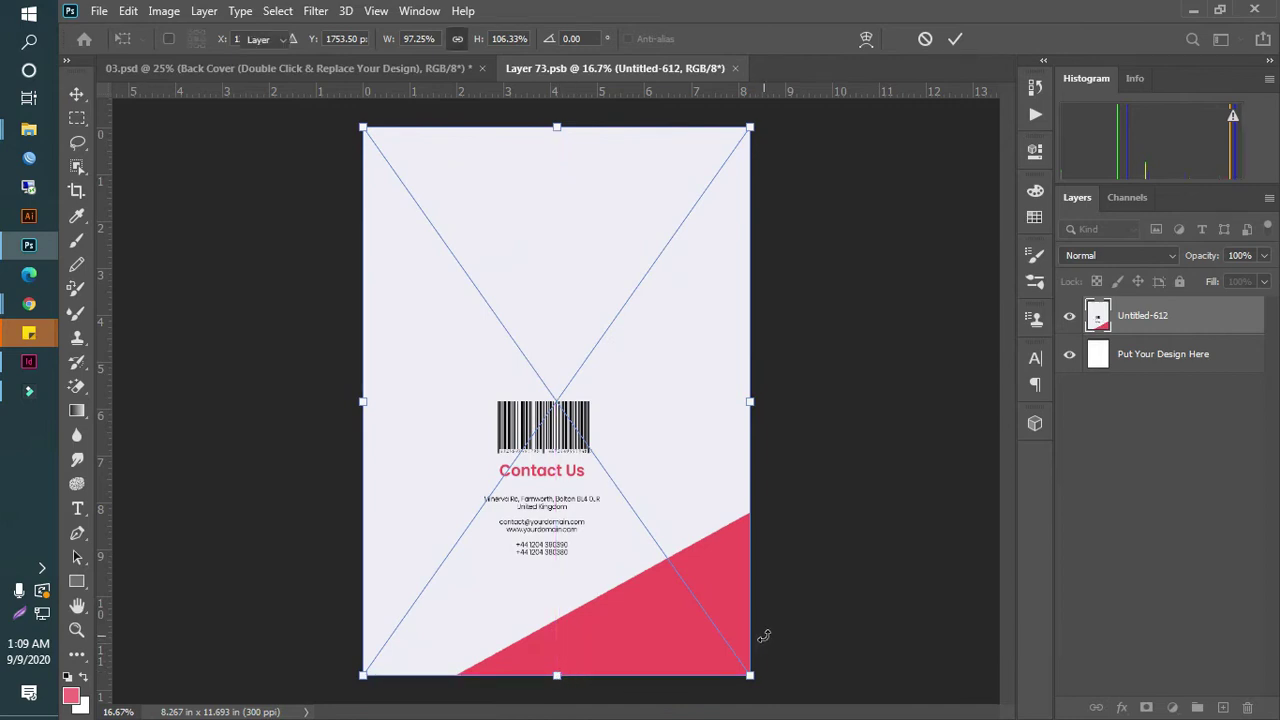
key(Return)
click(820, 536)
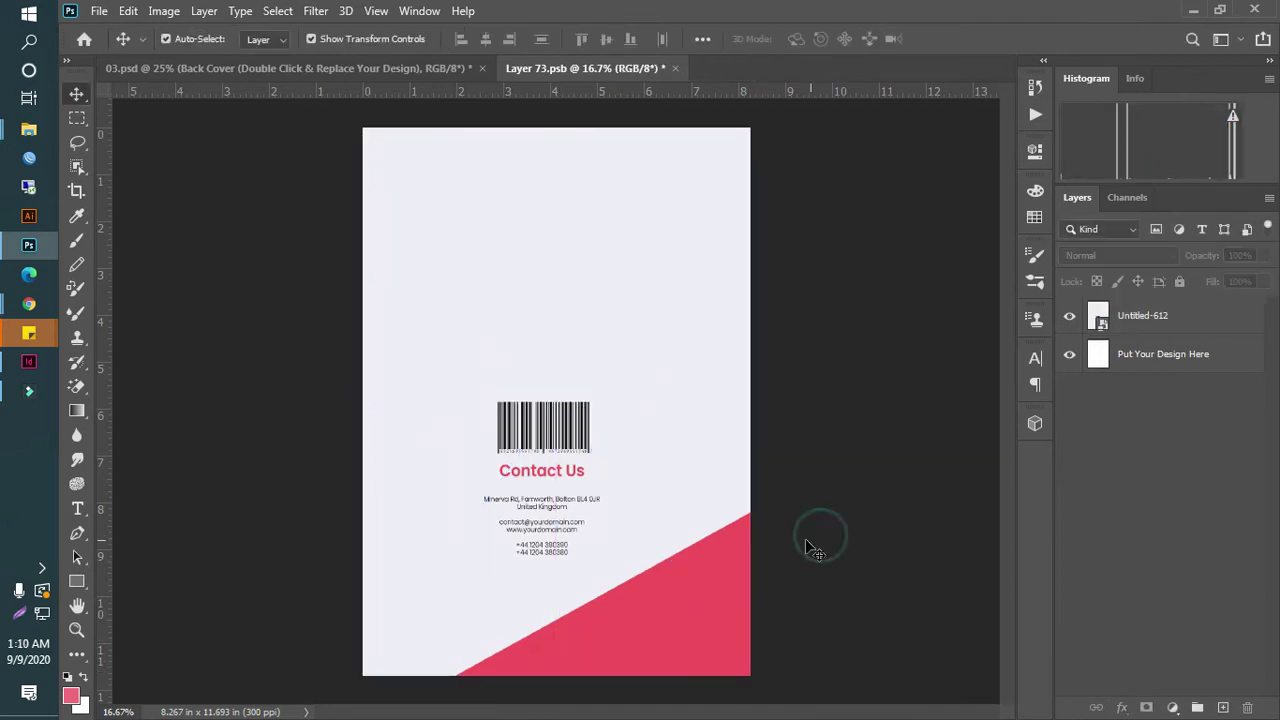
click(676, 67)
click(584, 286)
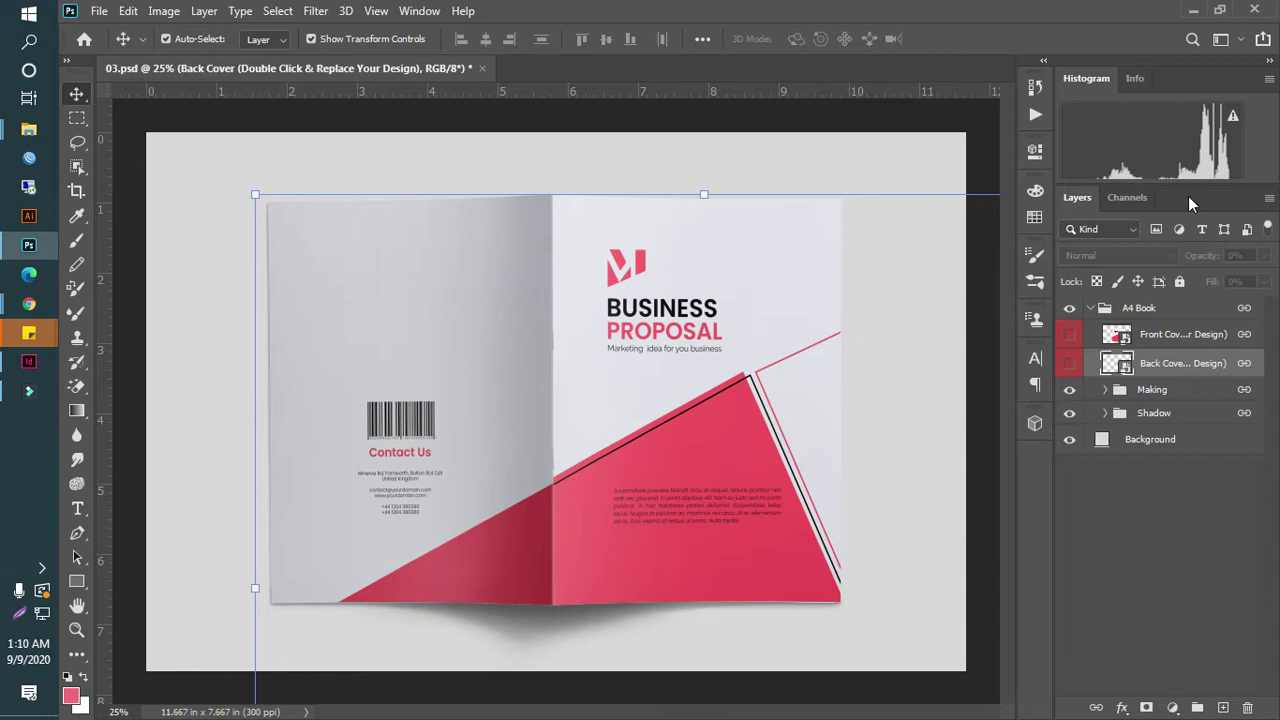
- Reopen the Back Cover smart object, enlarge the Untitled-612 page slightly to cover the canvas edges, then save and close it
double_click(1116, 362)
drag(623, 527, 640, 517)
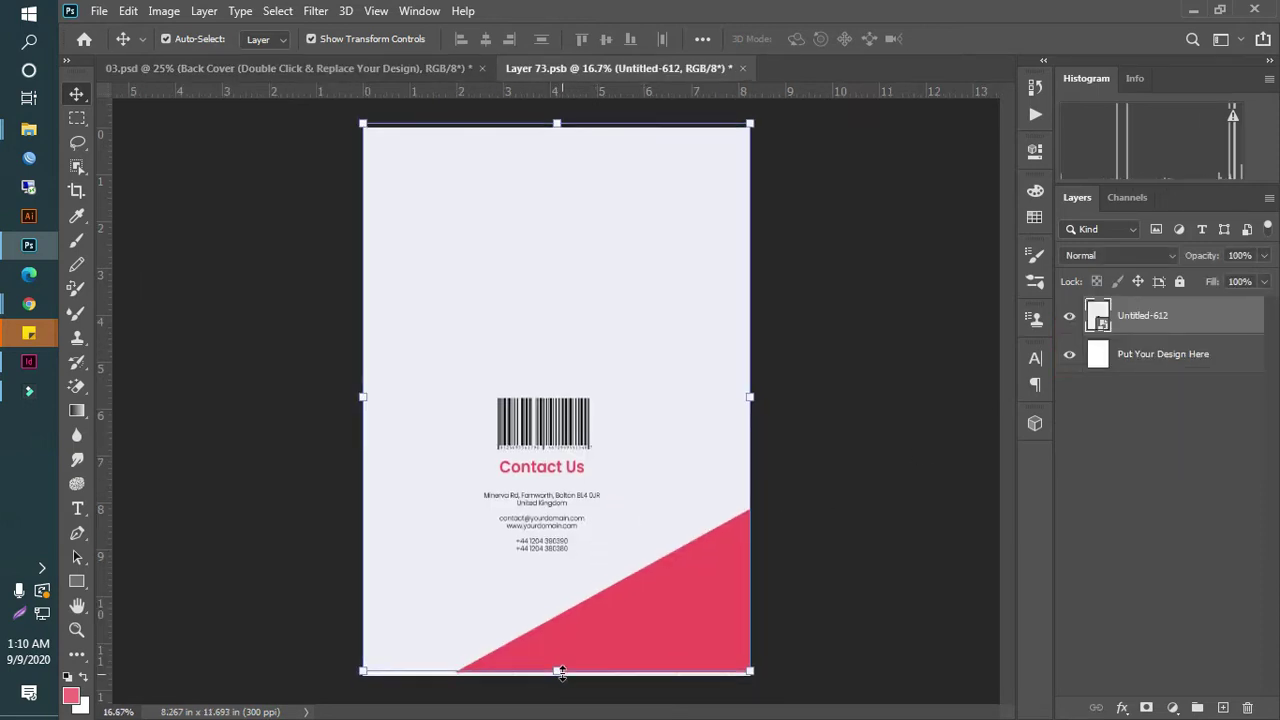
drag(560, 675, 558, 676)
key(Return)
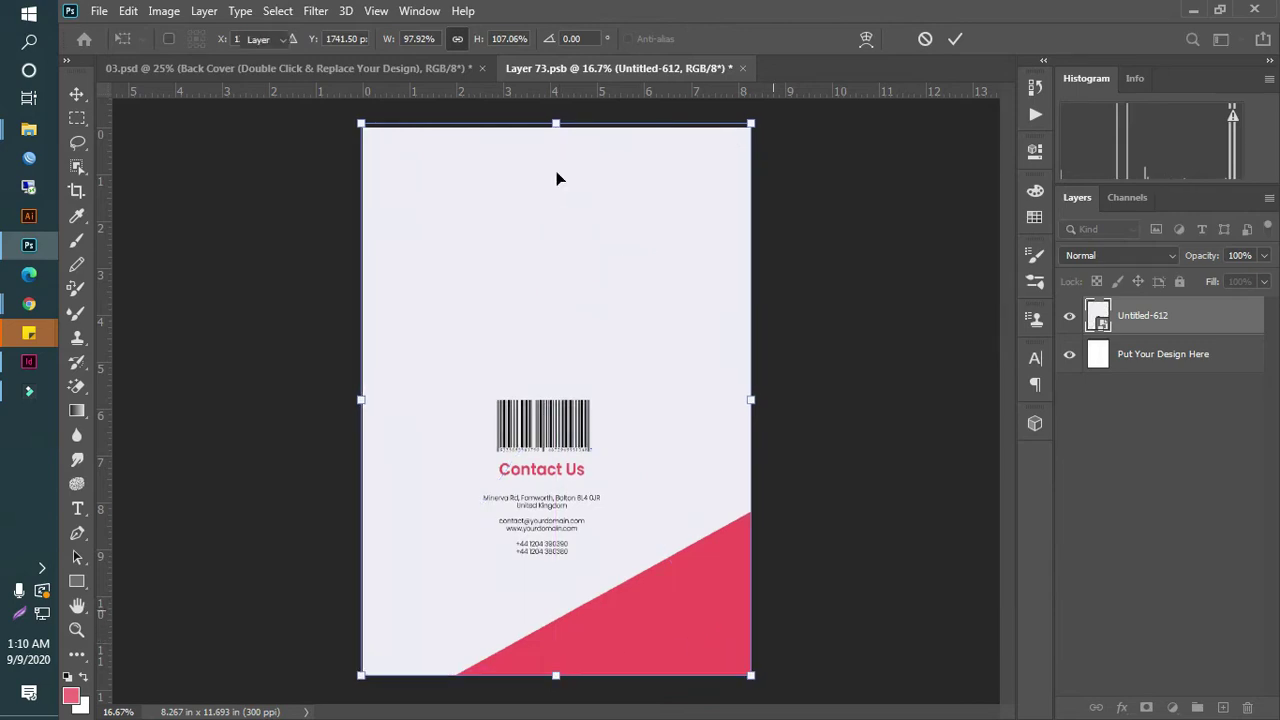
click(742, 68)
click(585, 286)
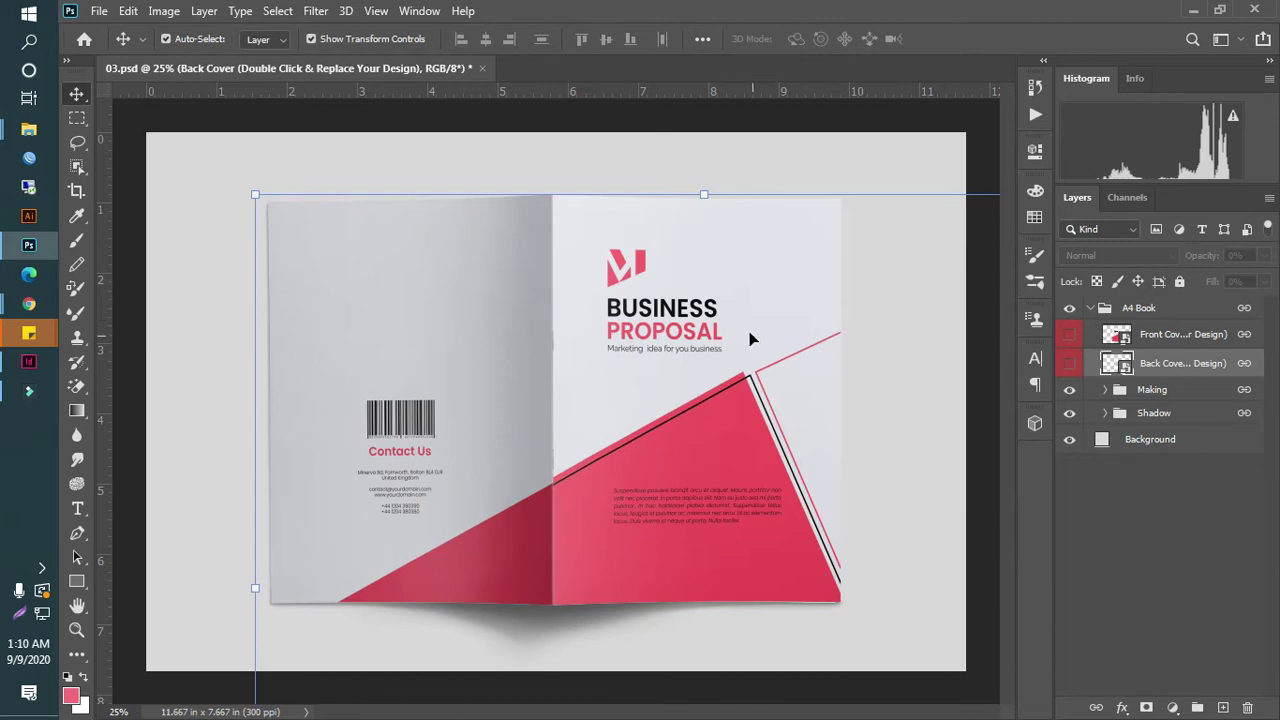
- Save the 03.psd mockup and start its PNG export with the Display folder as the location
key(ctrl+s)
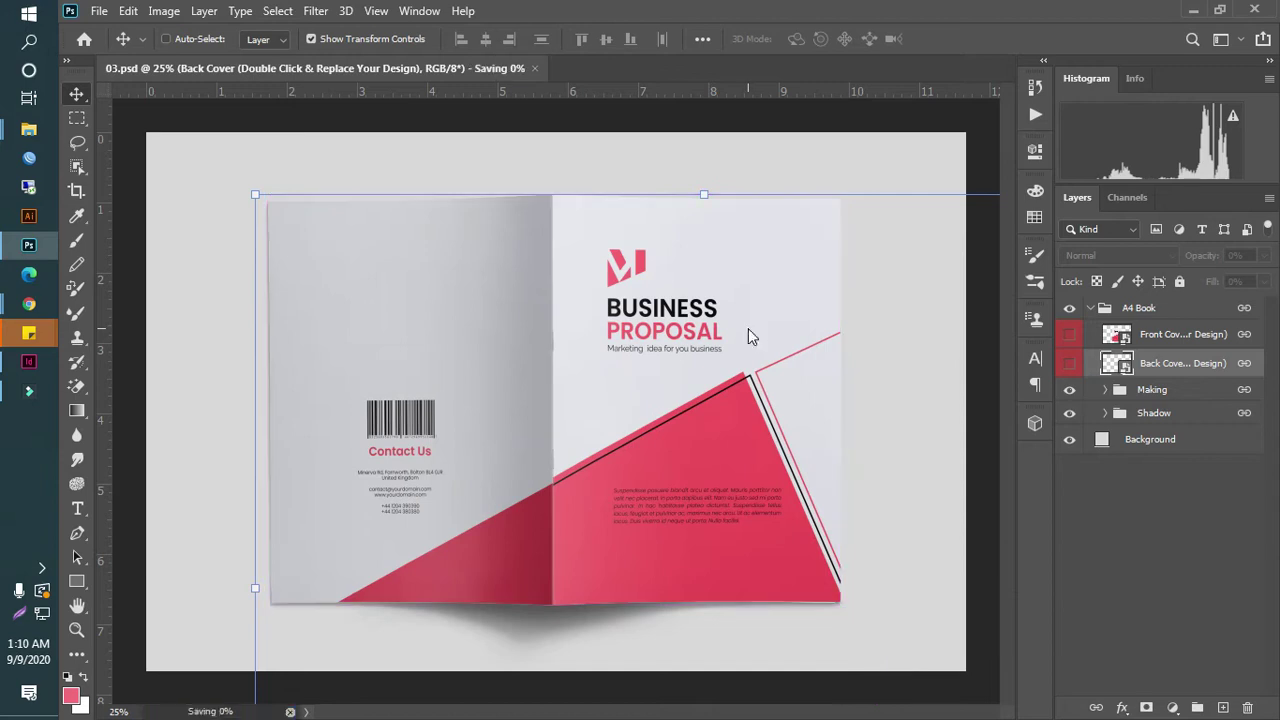
click(99, 11)
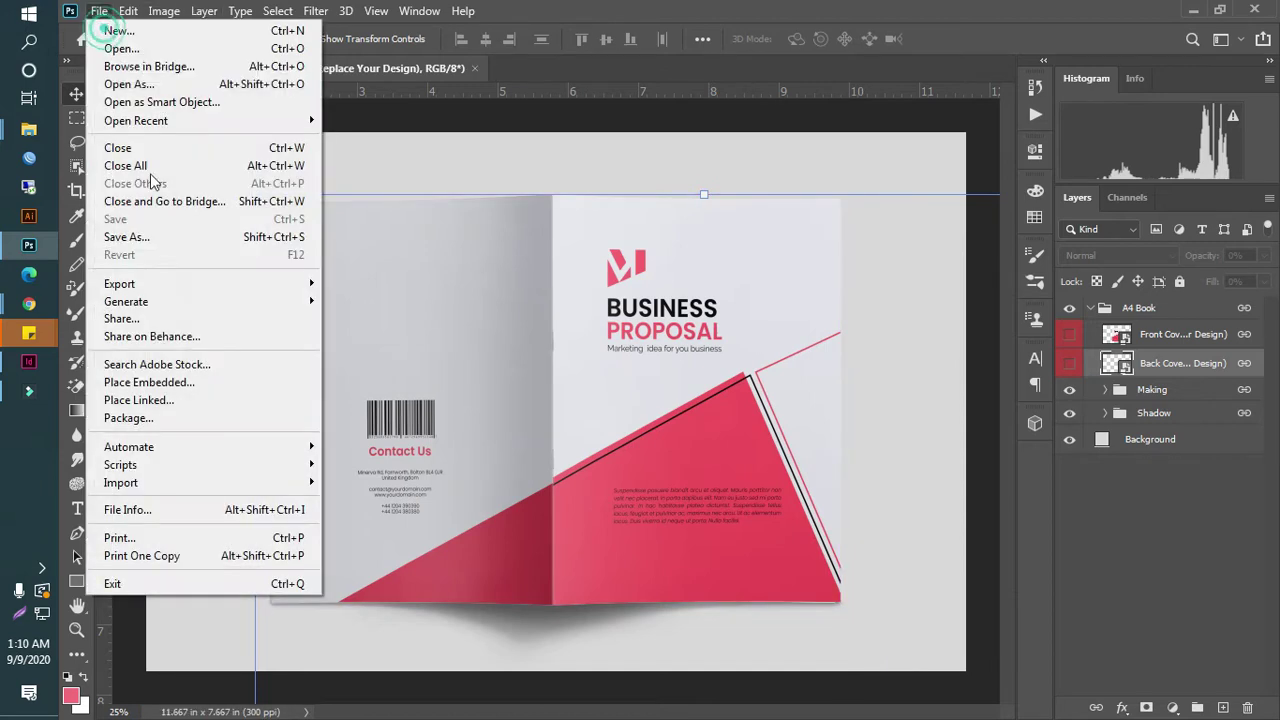
mouse_move(130, 284)
click(352, 285)
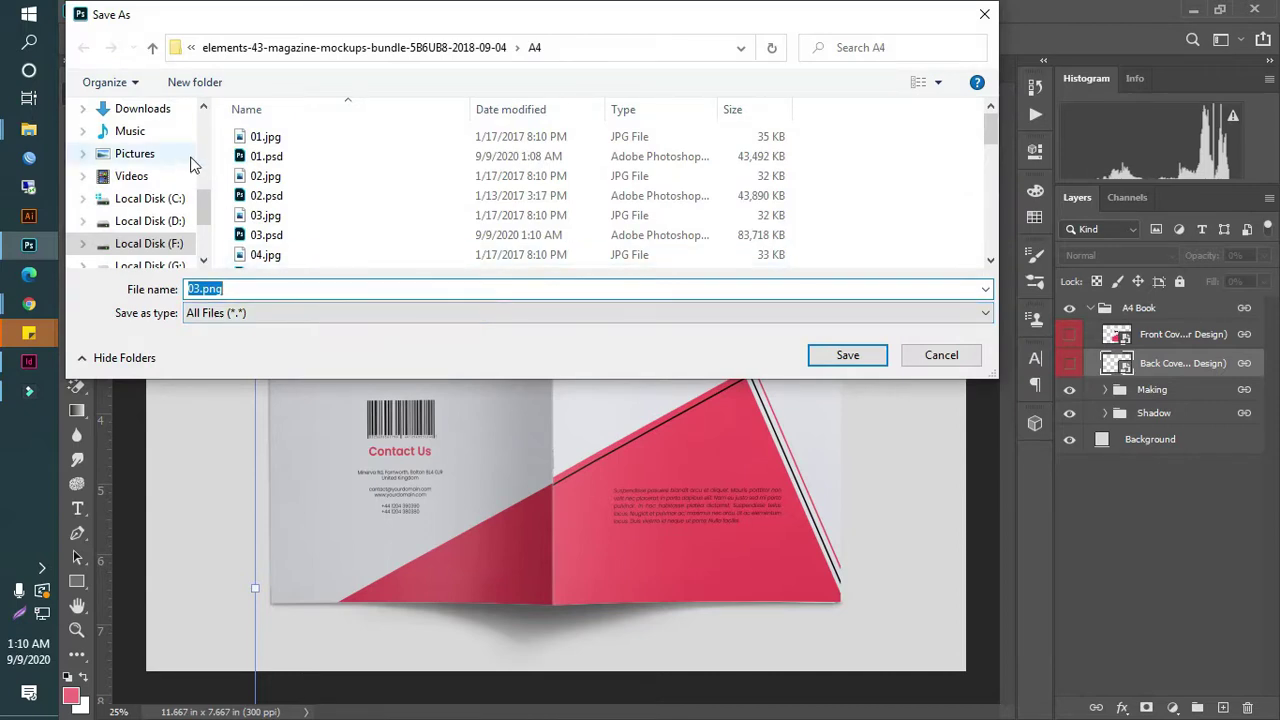
click(152, 48)
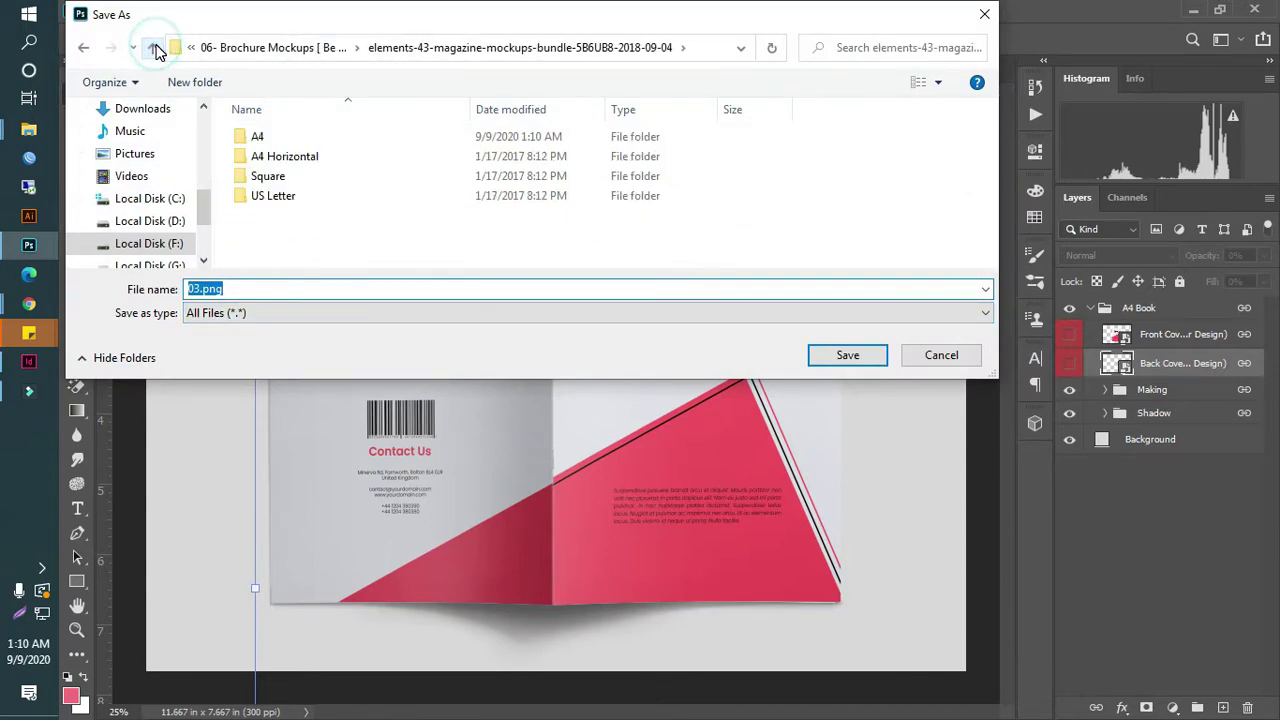
click(153, 48)
click(154, 48)
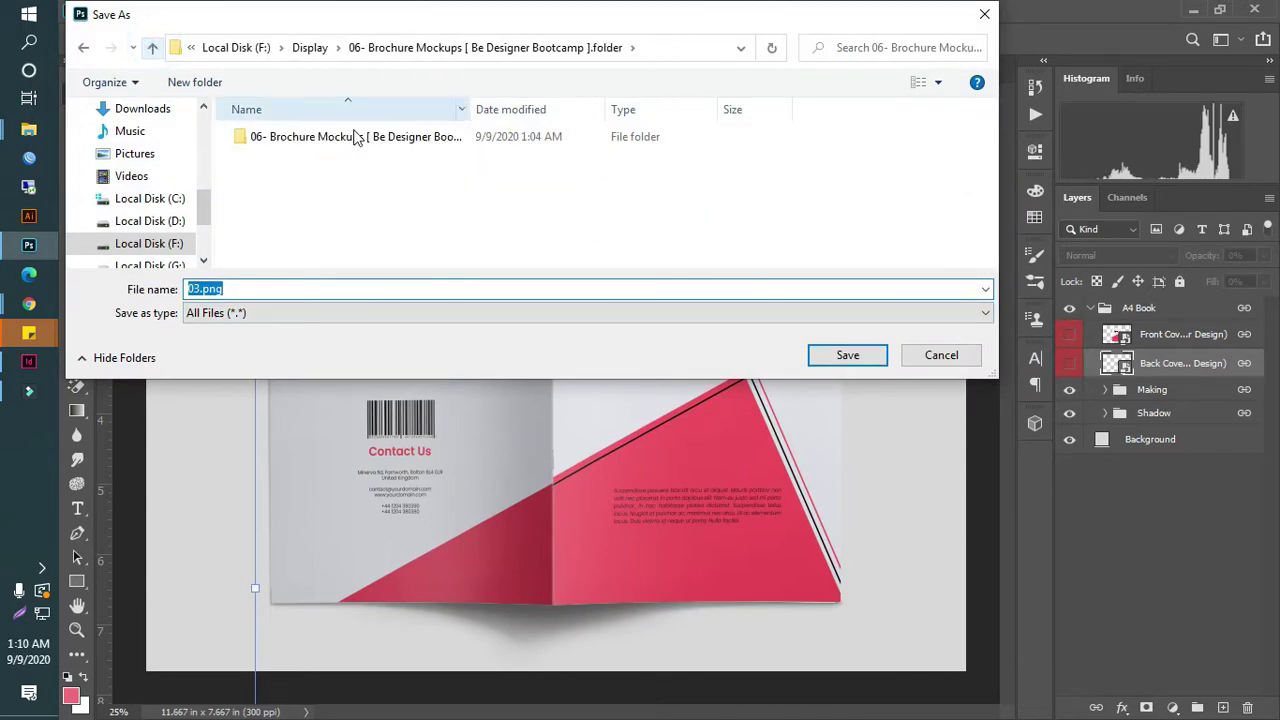
click(152, 48)
- Look through the subfolders of Display for the new book folder
scroll(362, 240, down, 4)
scroll(375, 258, up, 4)
scroll(430, 200, down, 4)
scroll(434, 202, up, 4)
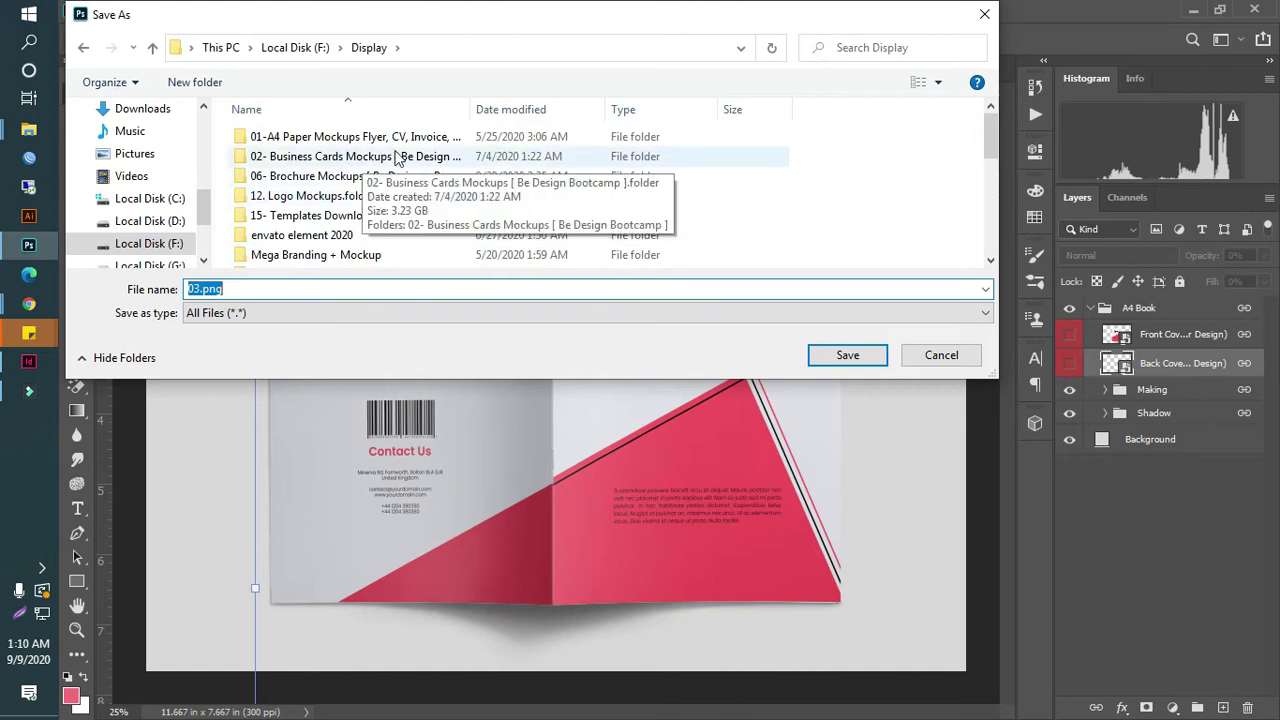
double_click(338, 138)
key(alt+Up)
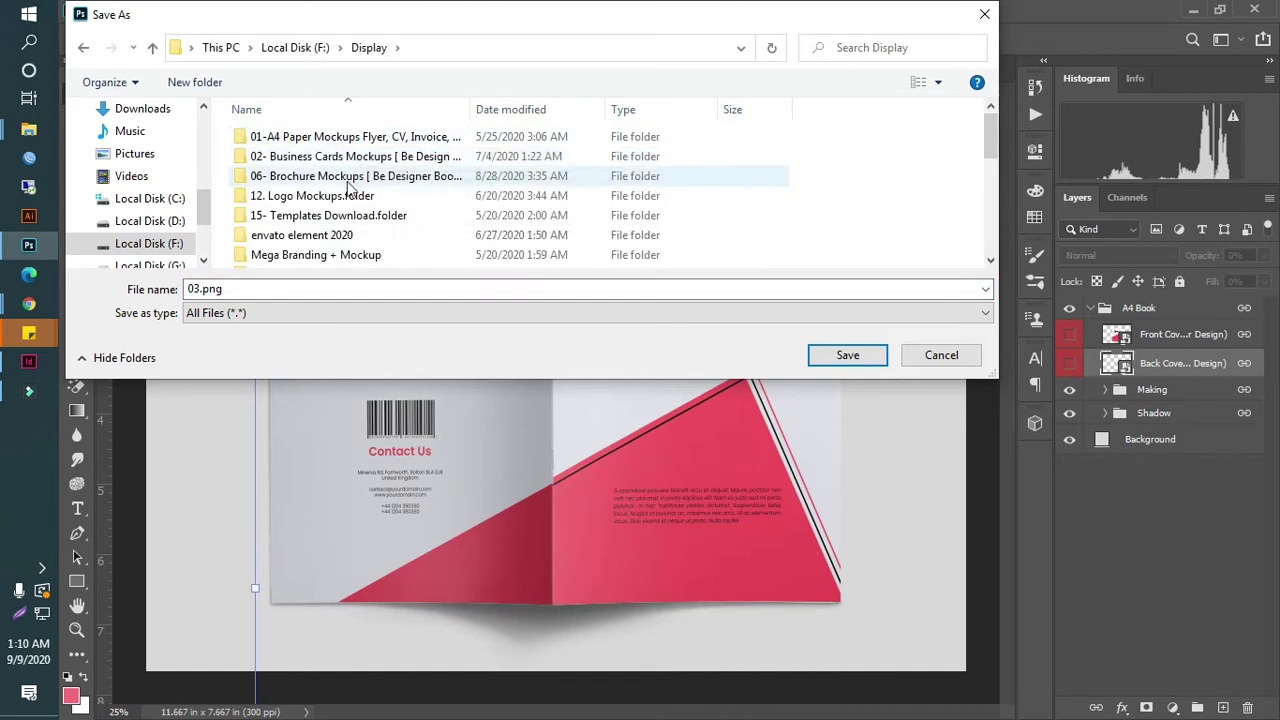
double_click(325, 158)
key(alt+Up)
double_click(350, 176)
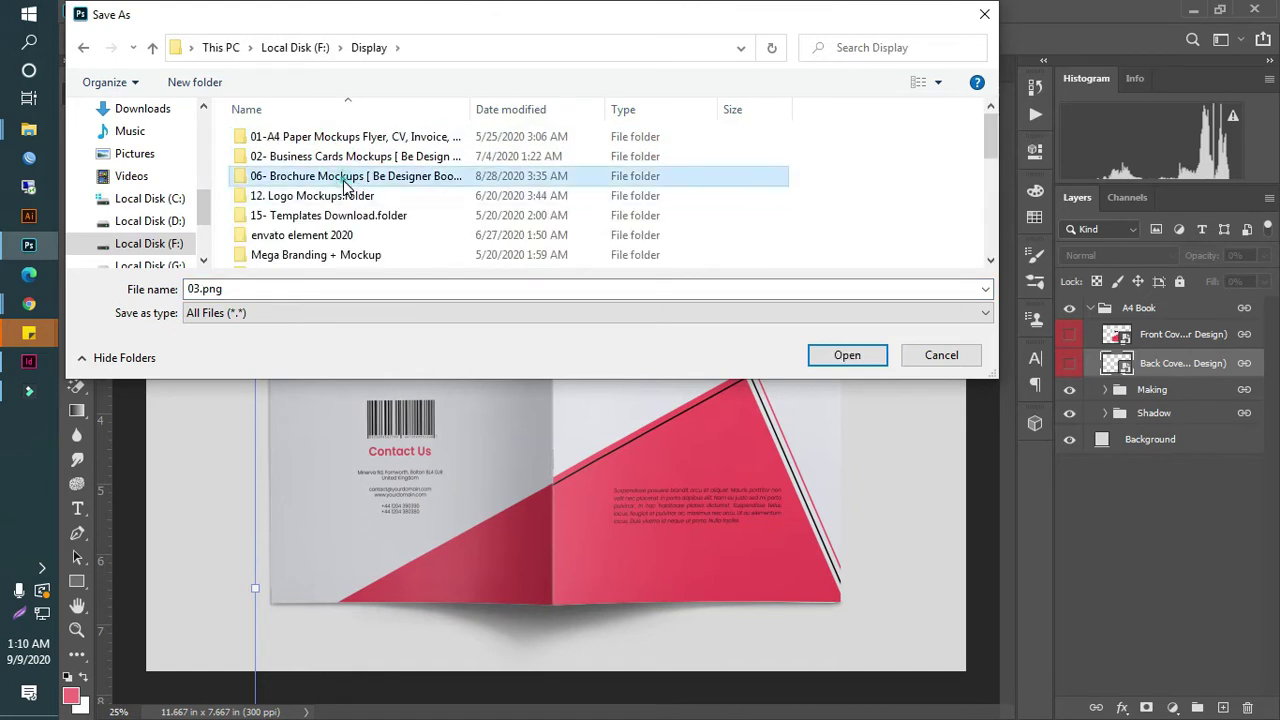
key(alt+Up)
click(343, 198)
double_click(343, 198)
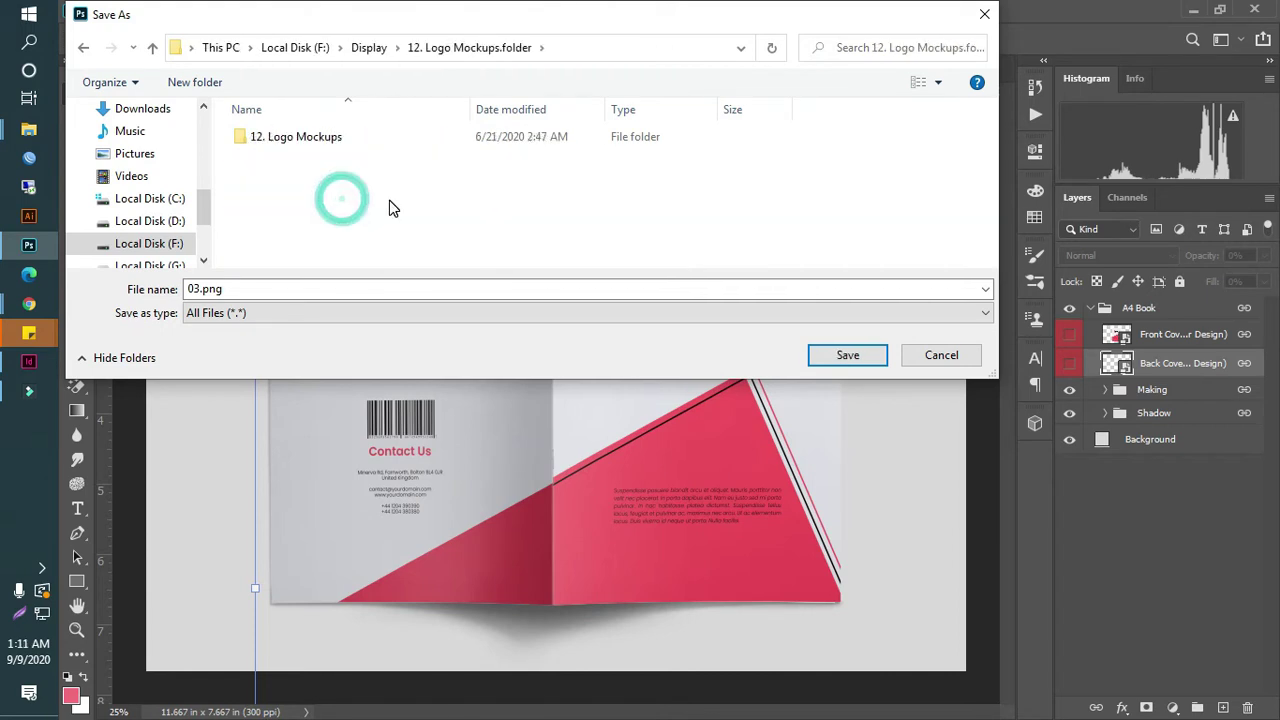
key(alt+Up)
scroll(365, 250, down, 1)
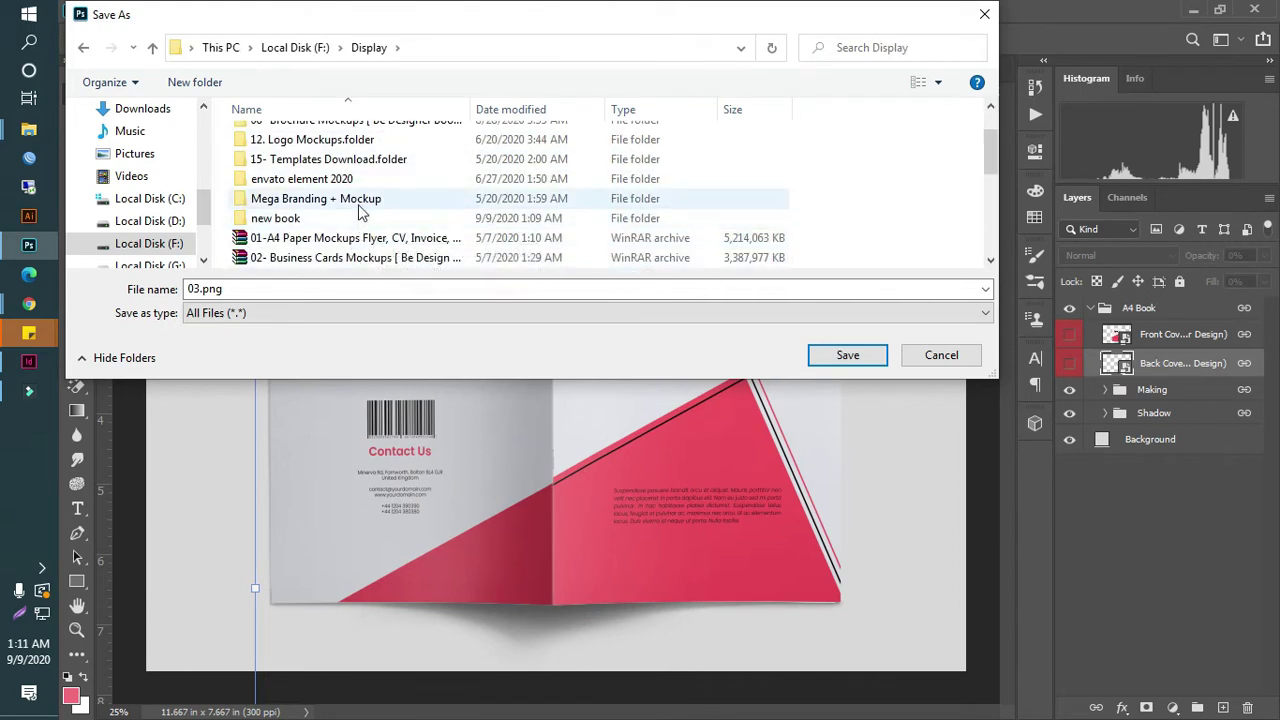
double_click(330, 198)
scroll(330, 240, down, 3)
scroll(334, 230, up, 2)
- Export the open-spread mockup into the new book folder as 02.png
click(302, 211)
double_click(302, 211)
click(231, 289)
drag(228, 289, 167, 290)
click(197, 287)
click(197, 287)
key(Delete)
text(2)
click(852, 356)
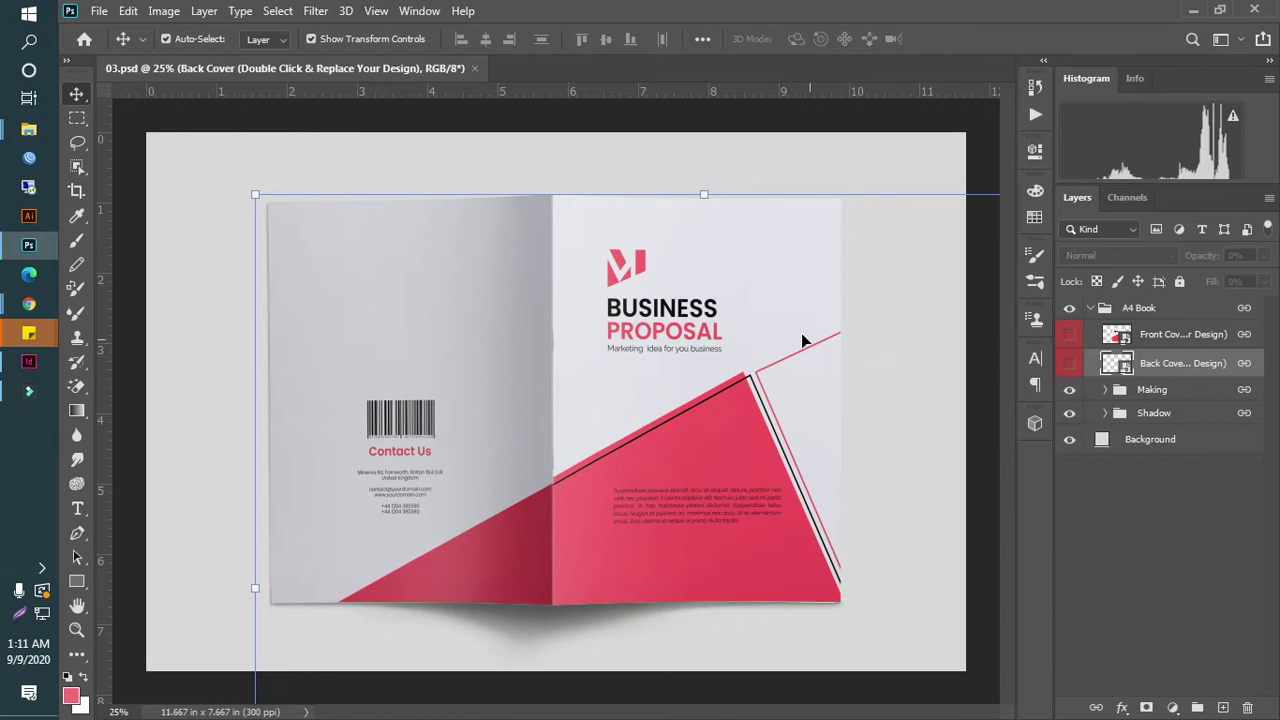
- Close 03.psd and open a4-brochure-mock-up-01.psd from PSD Mockups in the elements-a4-brochure-magazine-mock-up folder
click(474, 69)
mouse_move(30, 138)
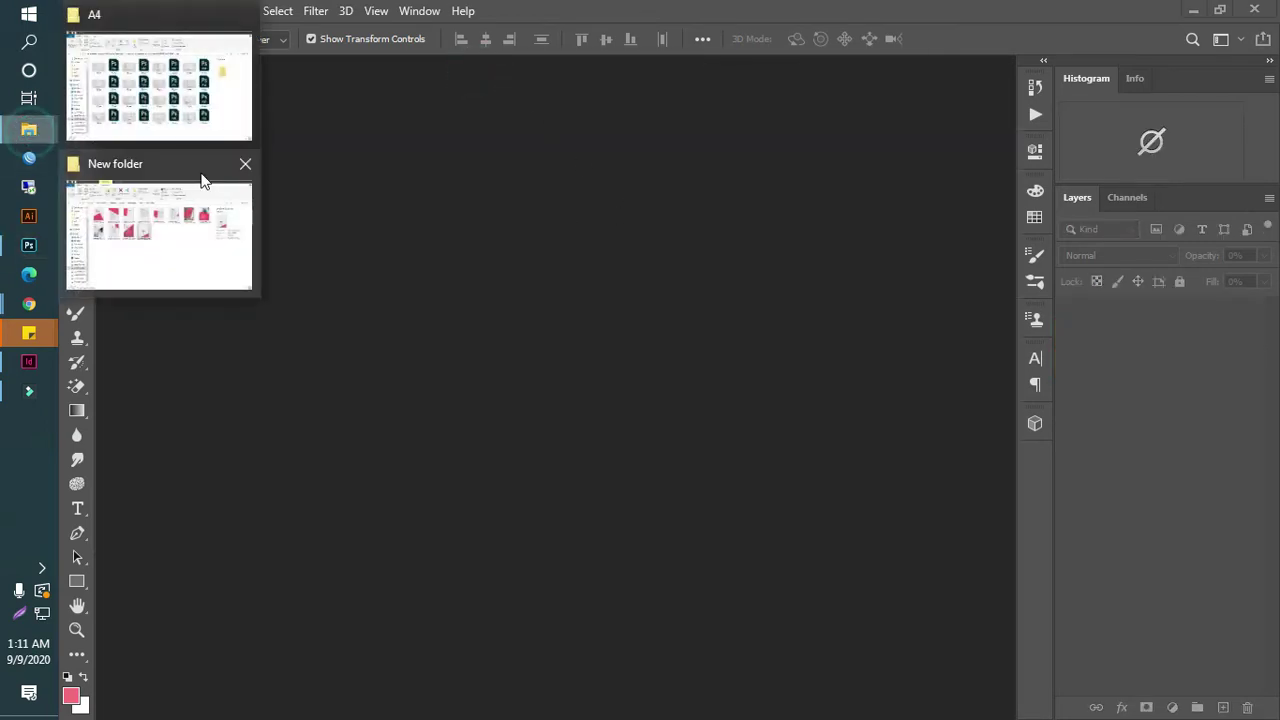
click(150, 90)
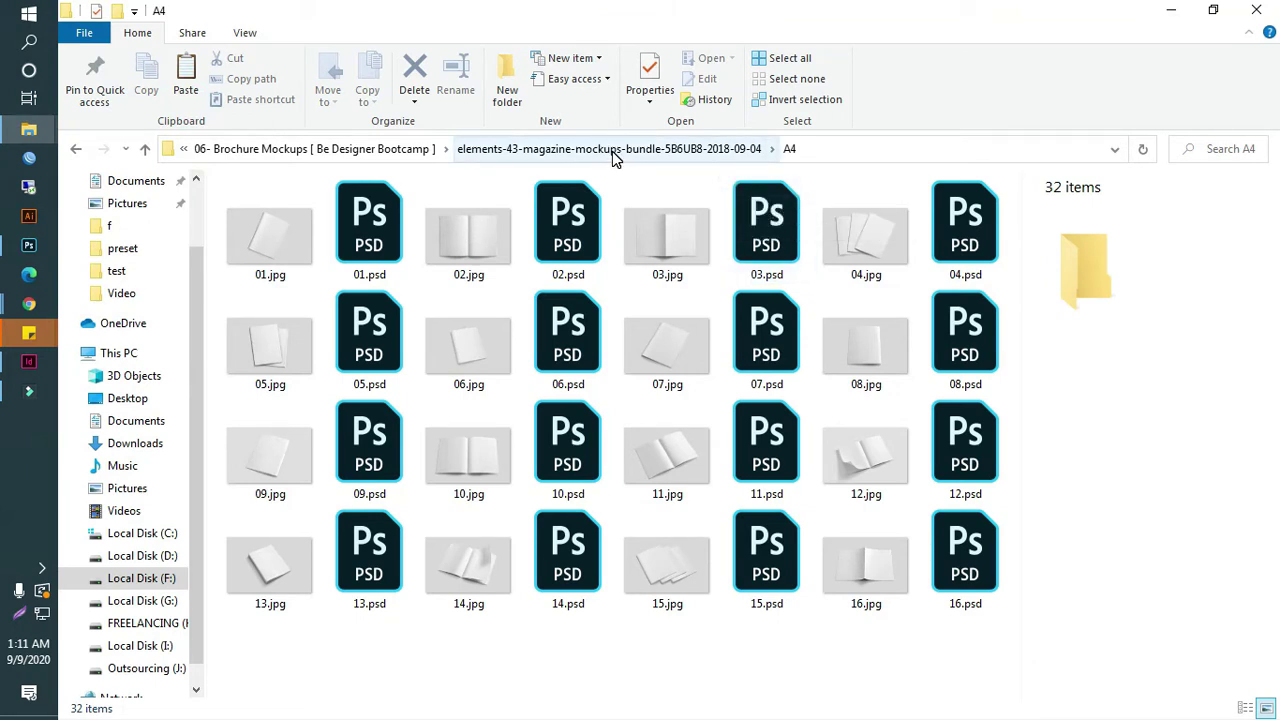
click(145, 152)
click(148, 150)
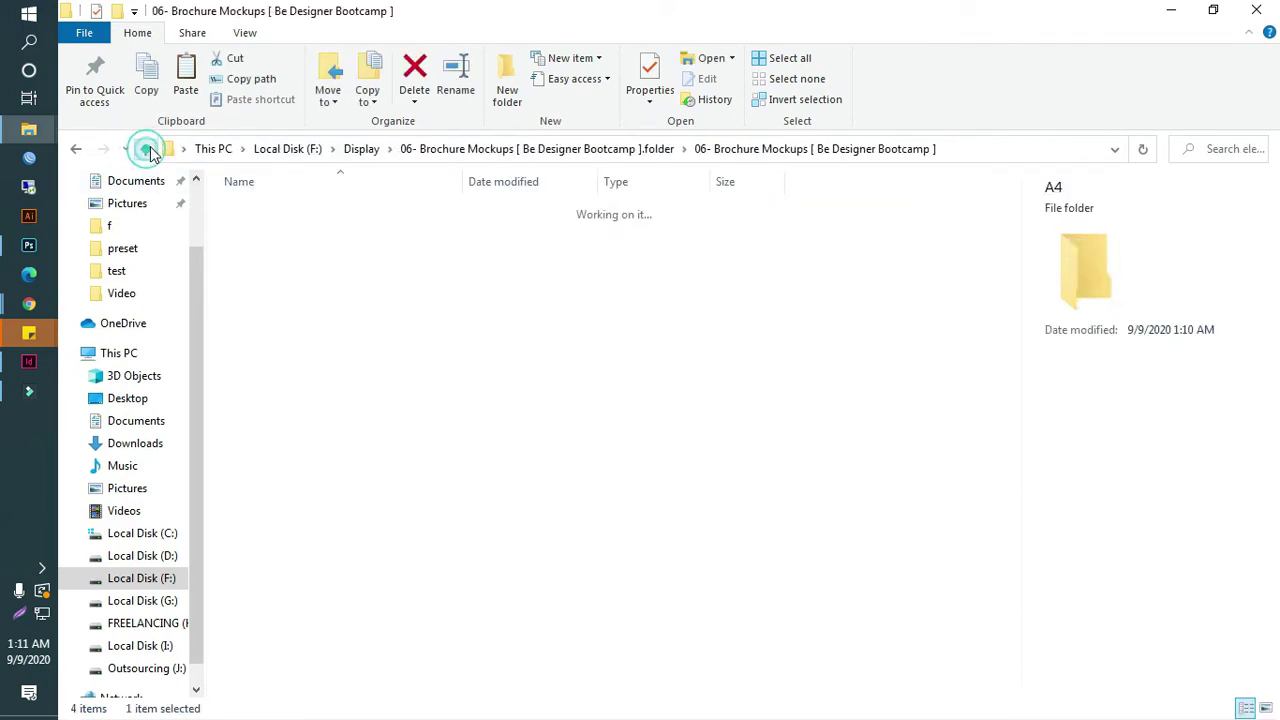
double_click(360, 266)
double_click(294, 211)
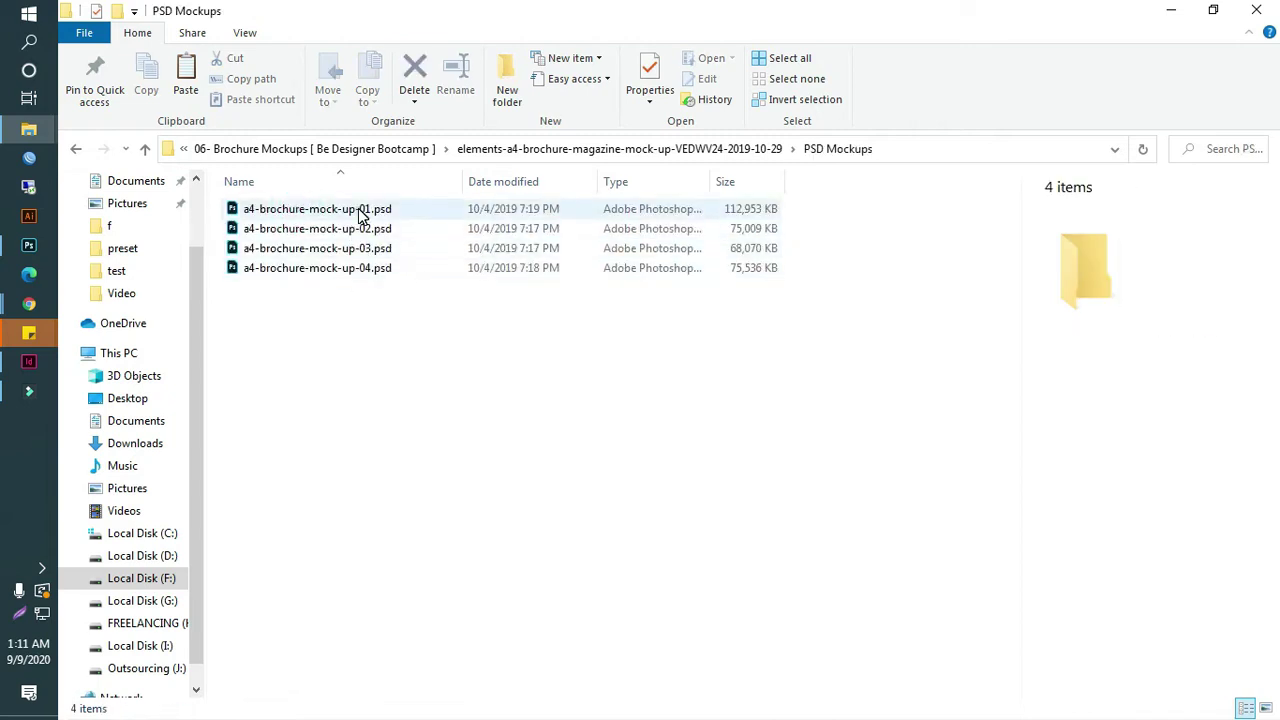
double_click(362, 211)
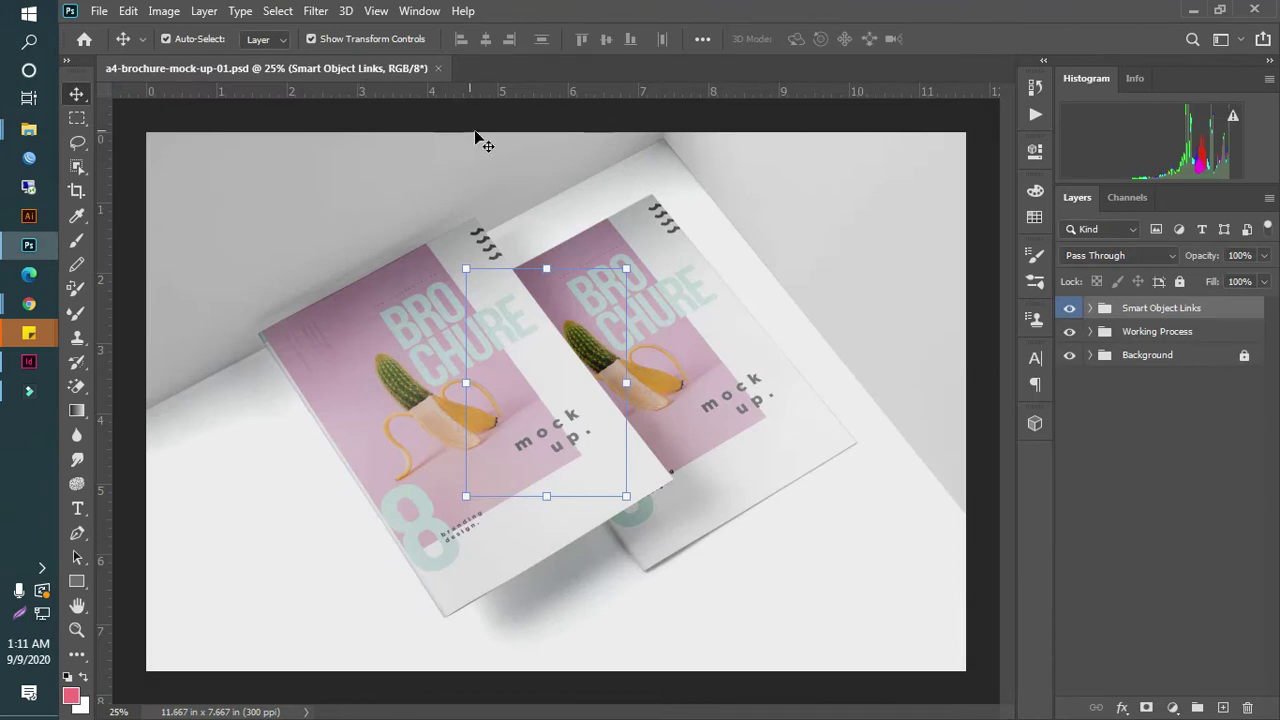
- Expand the Working Process and Smart Object Links groups and open the upper Replace Your Design Here smart object
click(1090, 331)
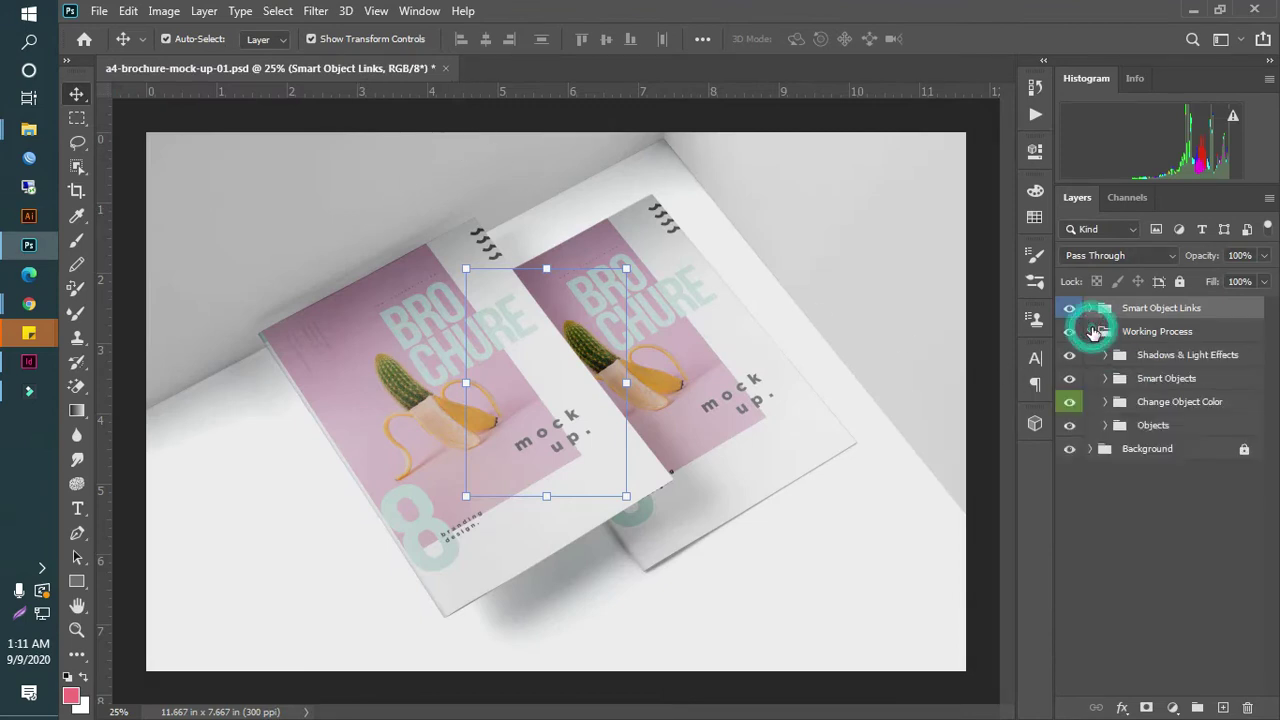
click(1090, 308)
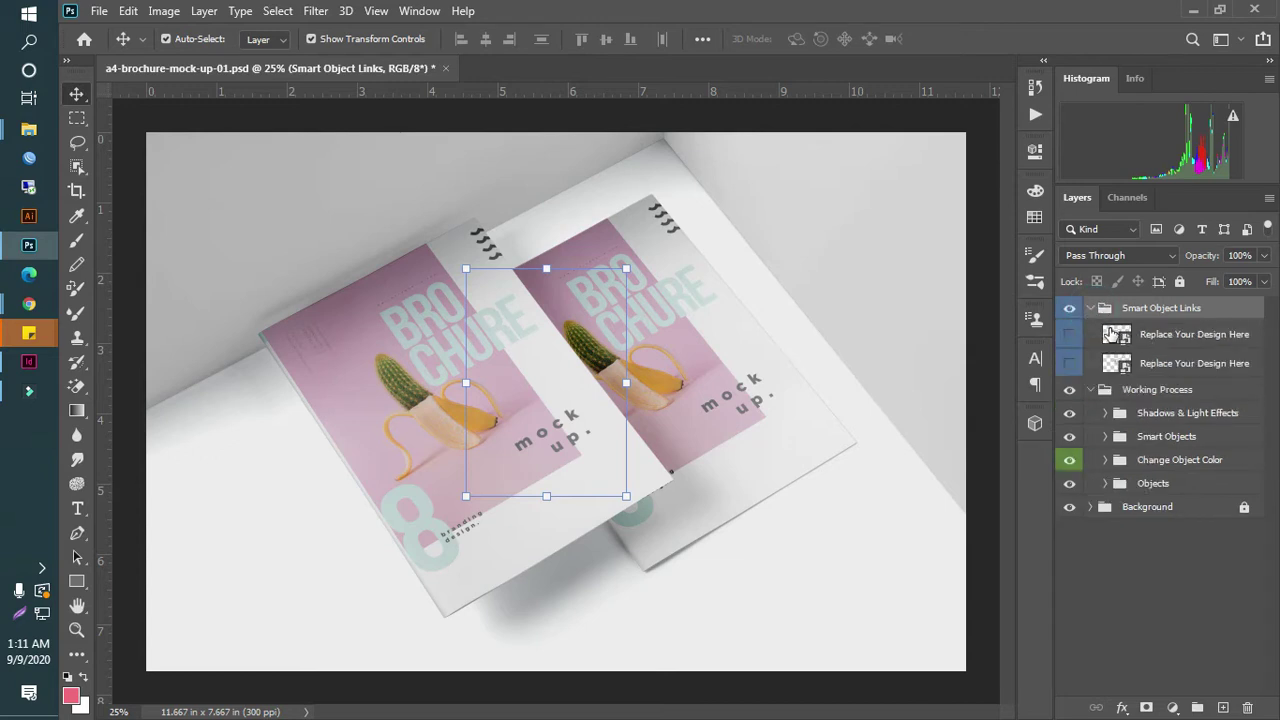
double_click(1112, 334)
- Scale the sample brochure artwork in the smart object down to 89.86% and apply the transform
click(622, 335)
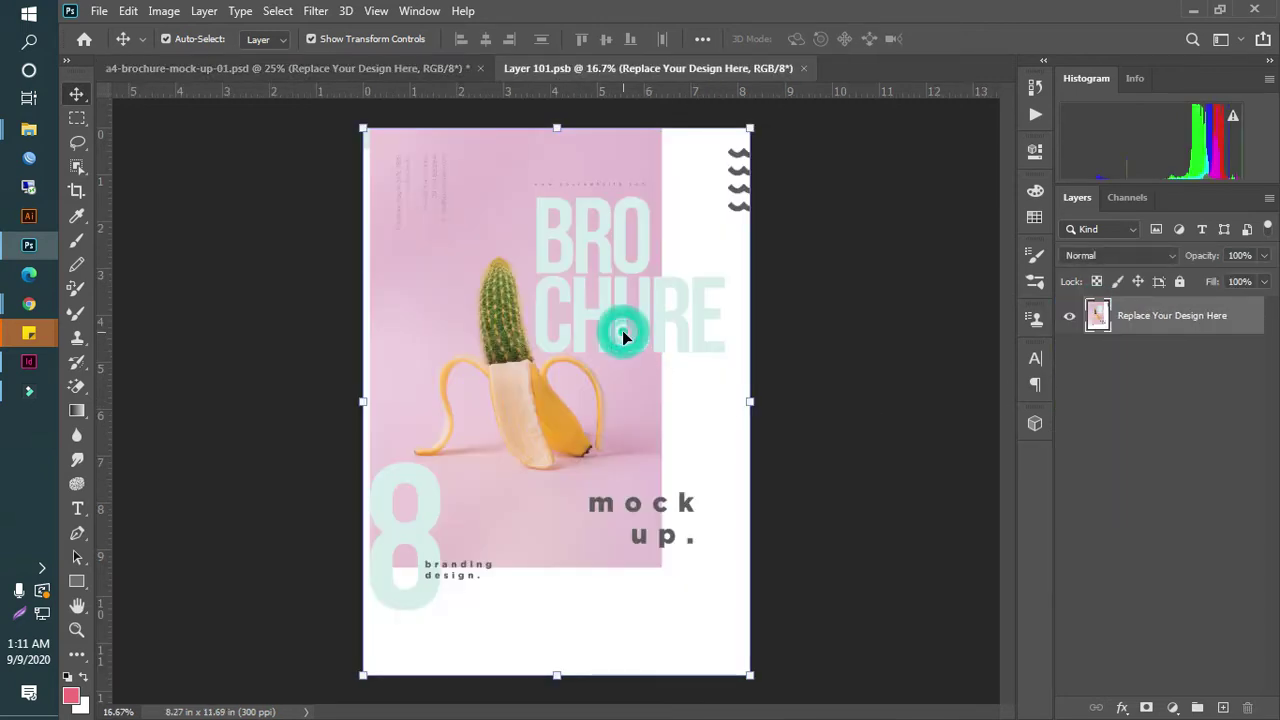
click(300, 250)
drag(750, 452, 710, 452)
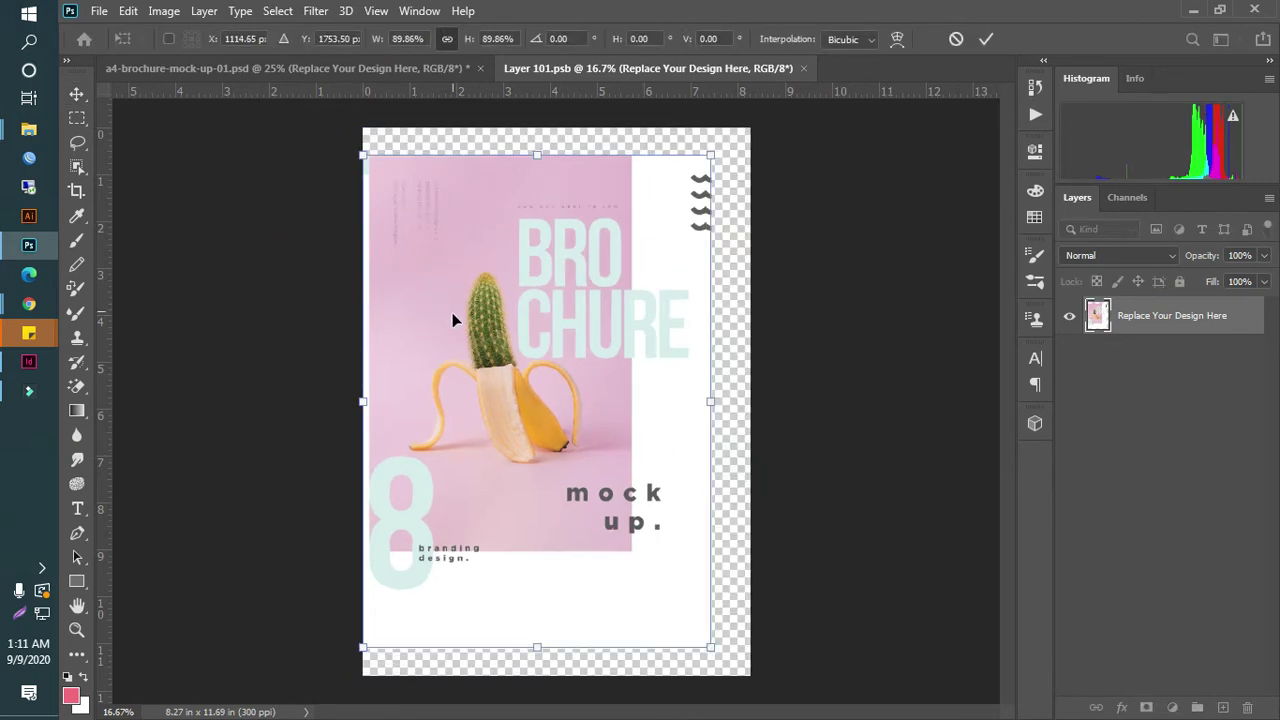
click(76, 93)
click(485, 435)
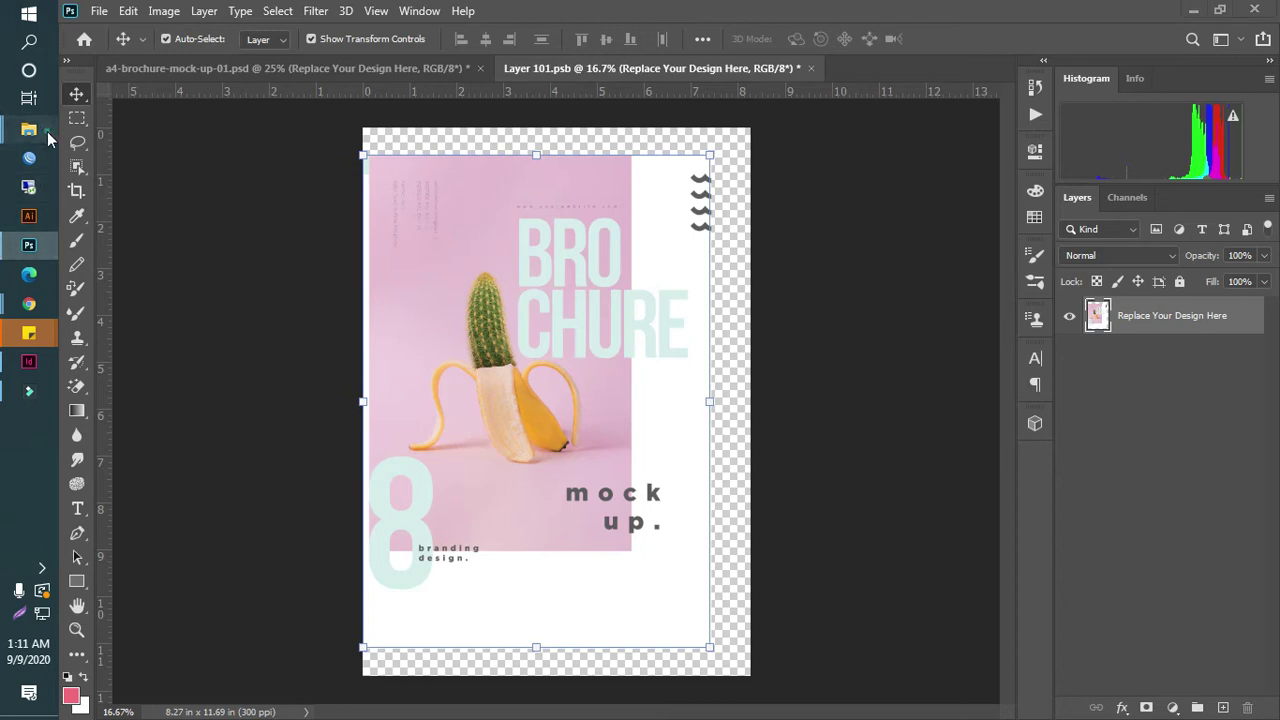
- Place Untitled-6.png above the sample artwork in the brochure smart object
mouse_move(29, 130)
click(205, 215)
drag(268, 225, 637, 471)
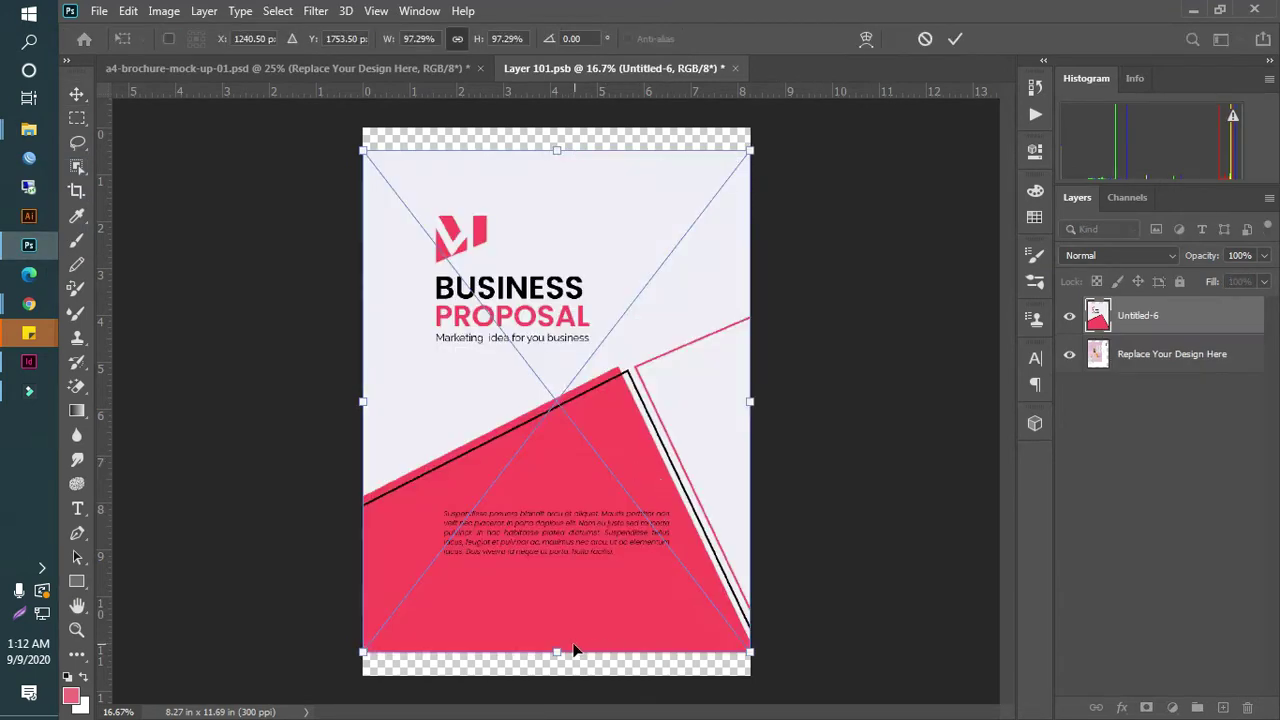
- Stretch the placed Untitled-6 cover vertically to fill the page, then save and close the smart object
drag(549, 651, 563, 677)
key(Return)
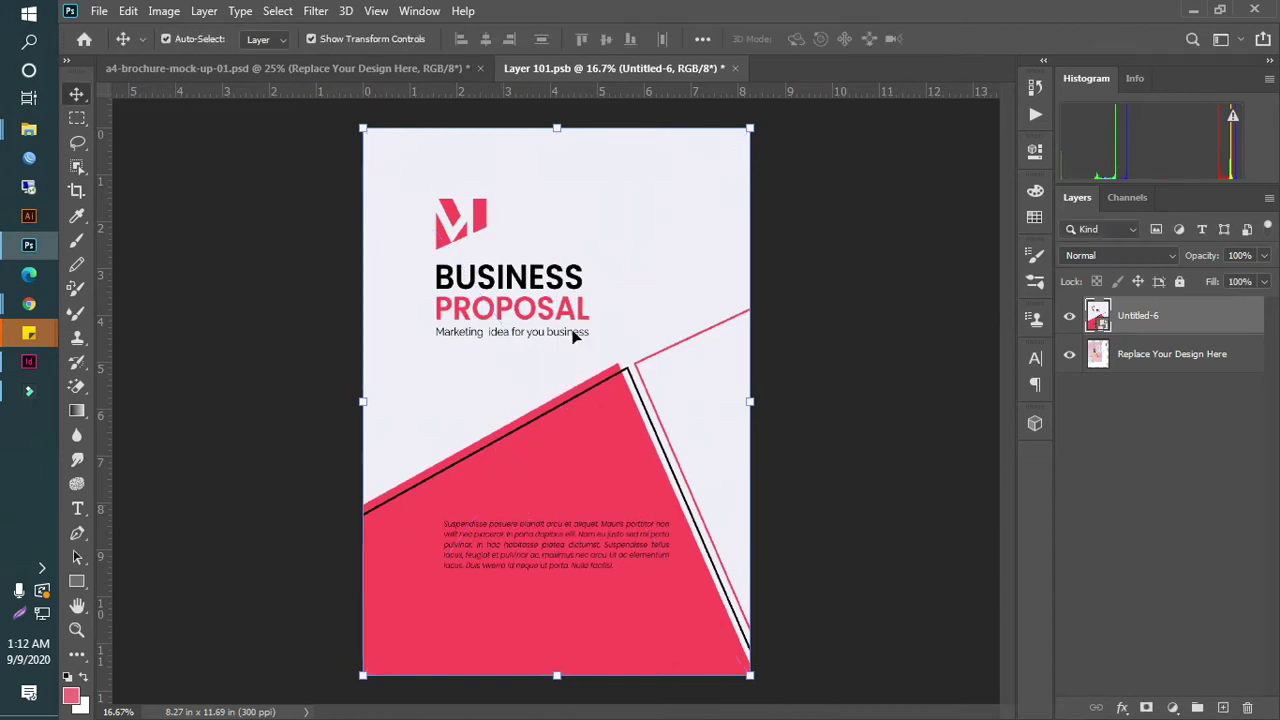
click(737, 70)
click(500, 284)
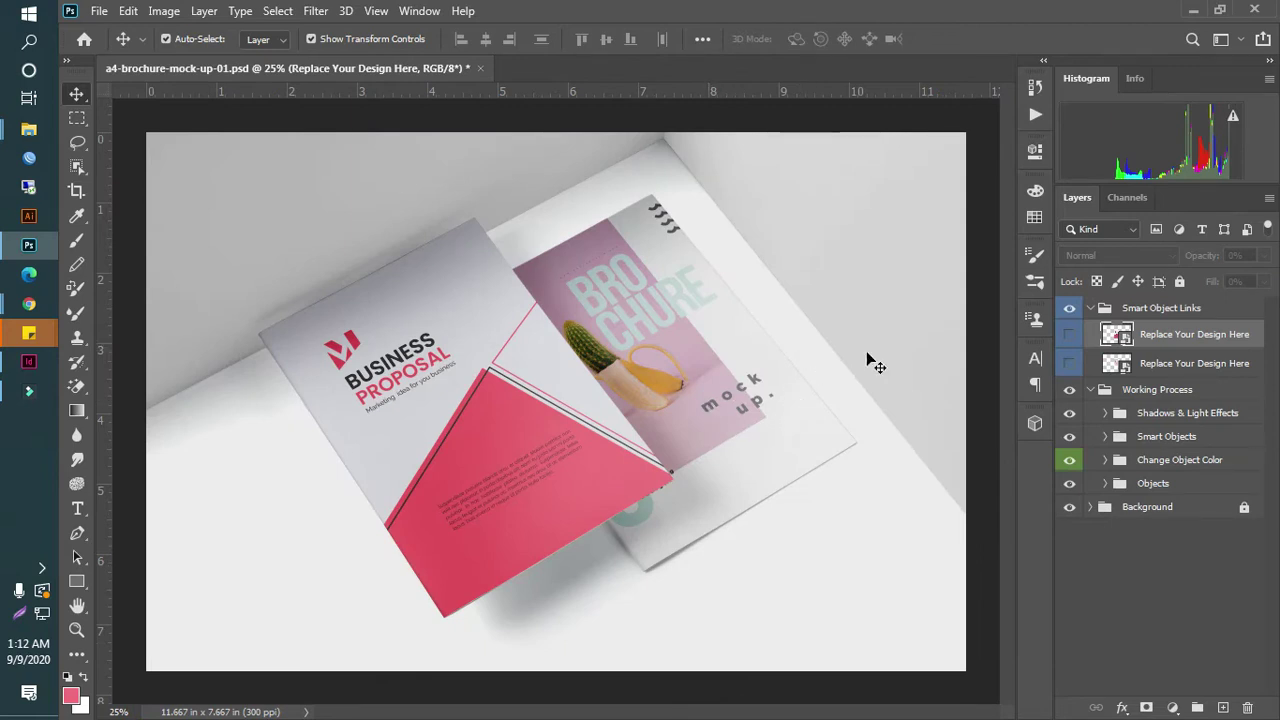
- Open the lower Replace Your Design Here smart object and place Untitled-6.png above its sample artwork
double_click(1113, 366)
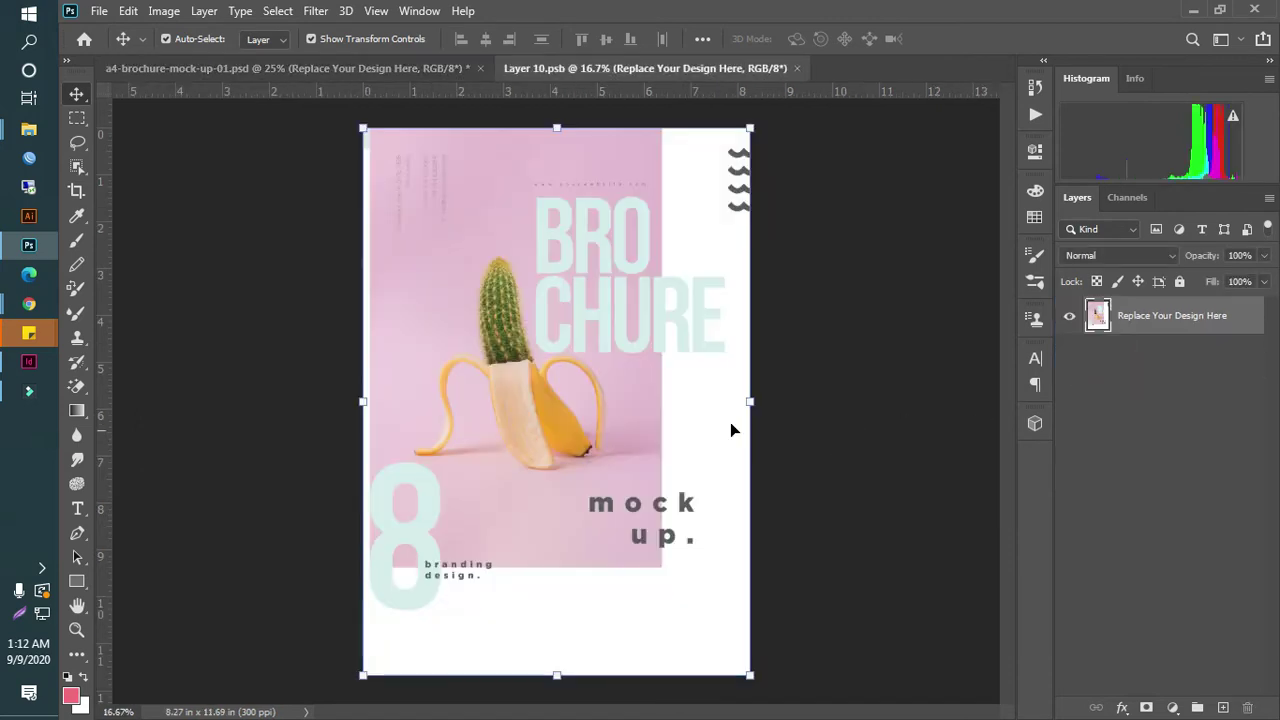
mouse_move(33, 137)
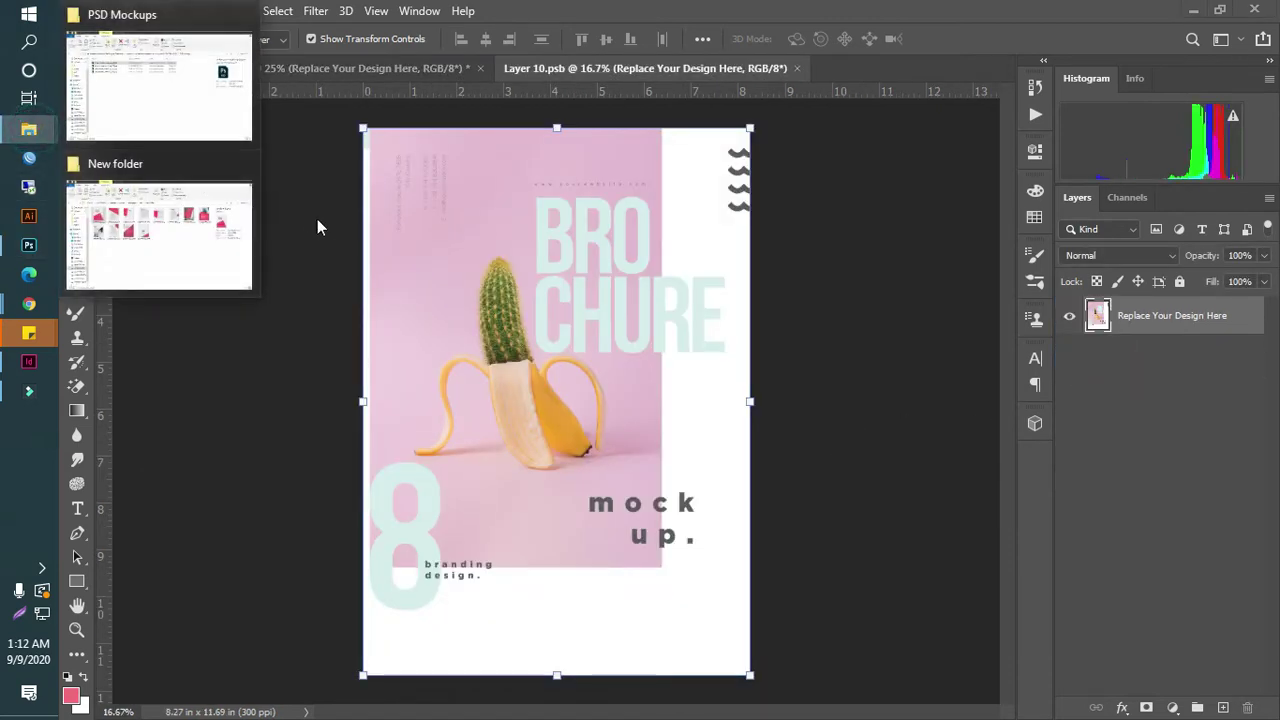
click(213, 222)
drag(283, 258, 661, 490)
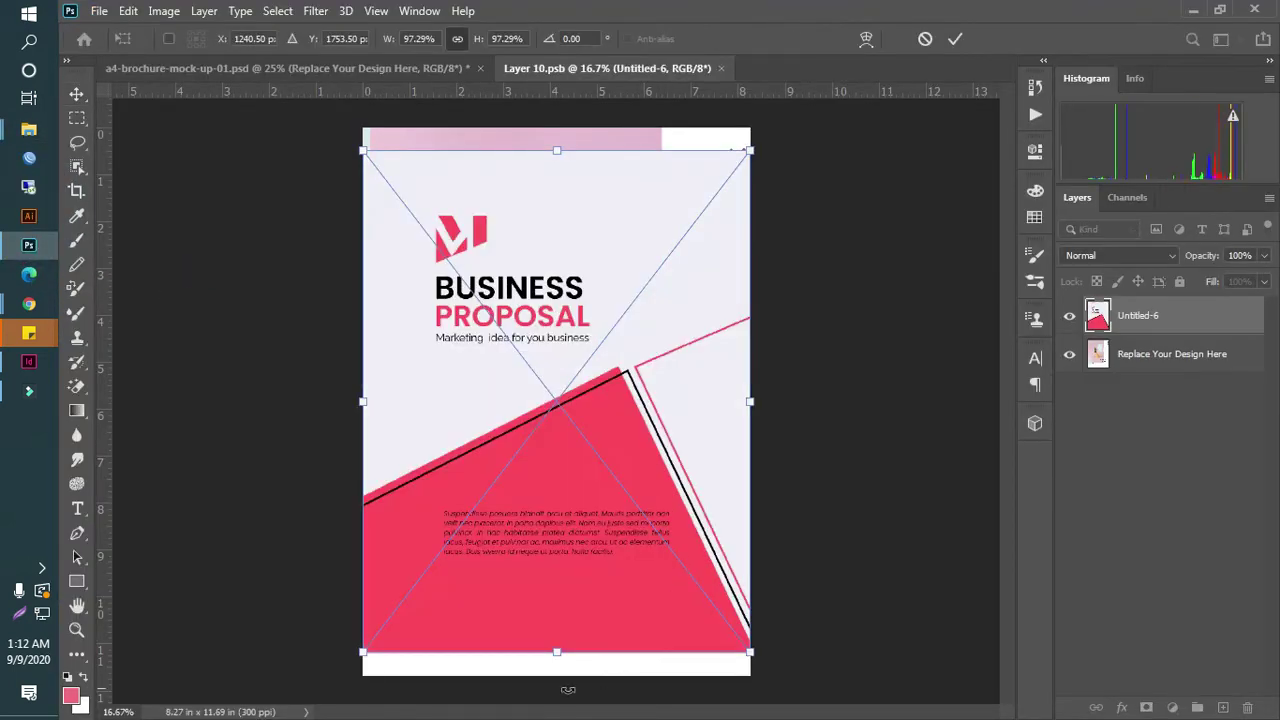
- Stretch the placed Untitled-6 cover vertically to fill the page, apply the transform, then save and close this second smart object
drag(557, 657, 557, 680)
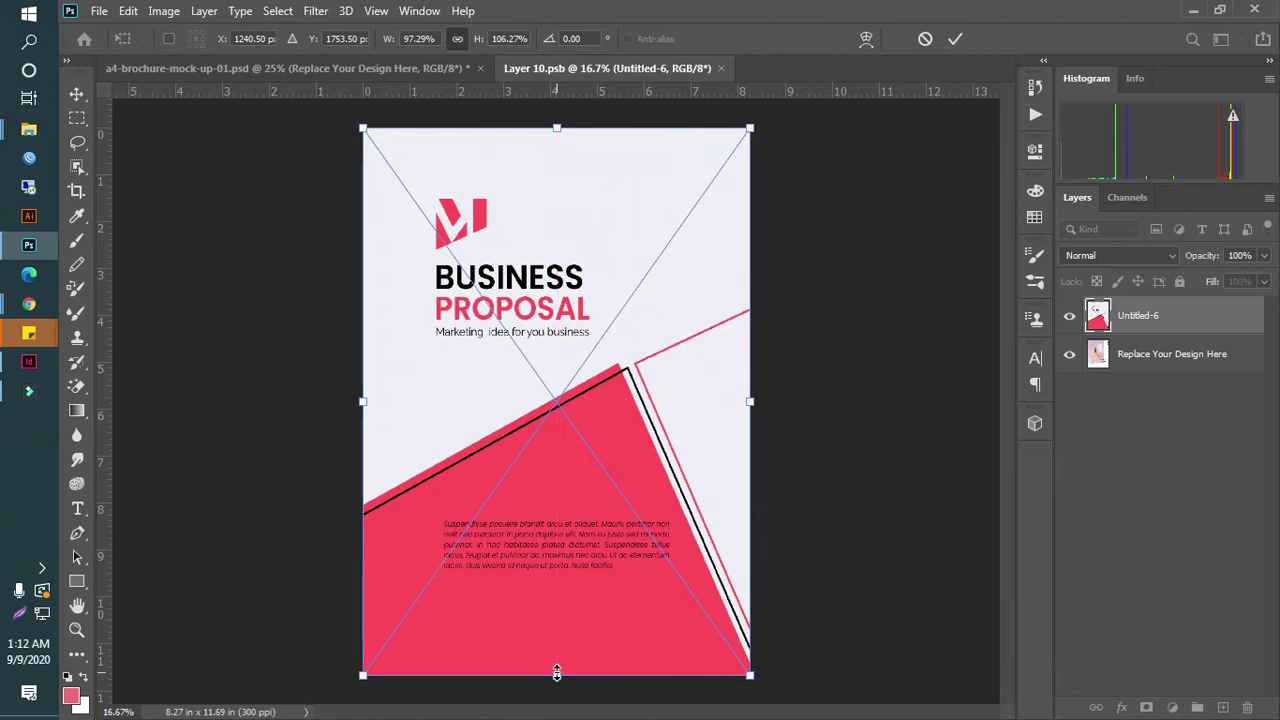
key(Return)
click(720, 68)
click(580, 283)
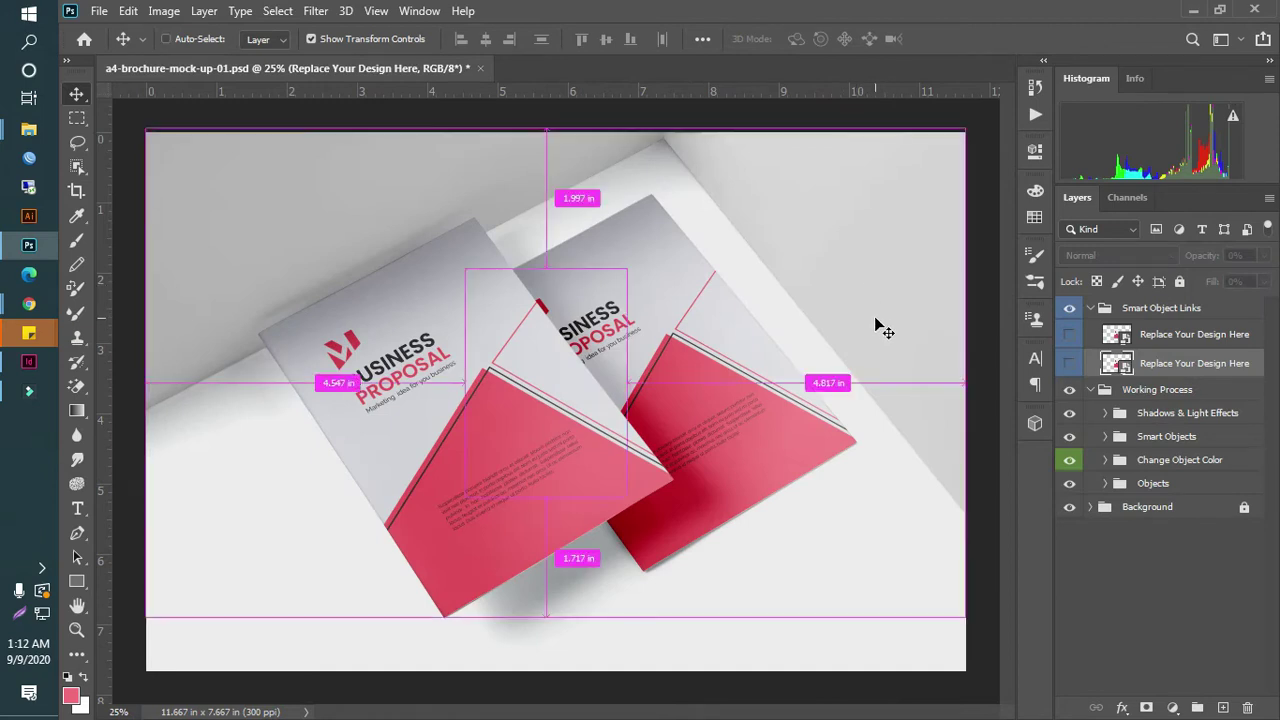
- Save the a4-brochure-mock-up-01.psd mockup and start a quick PNG export
key(ctrl+s)
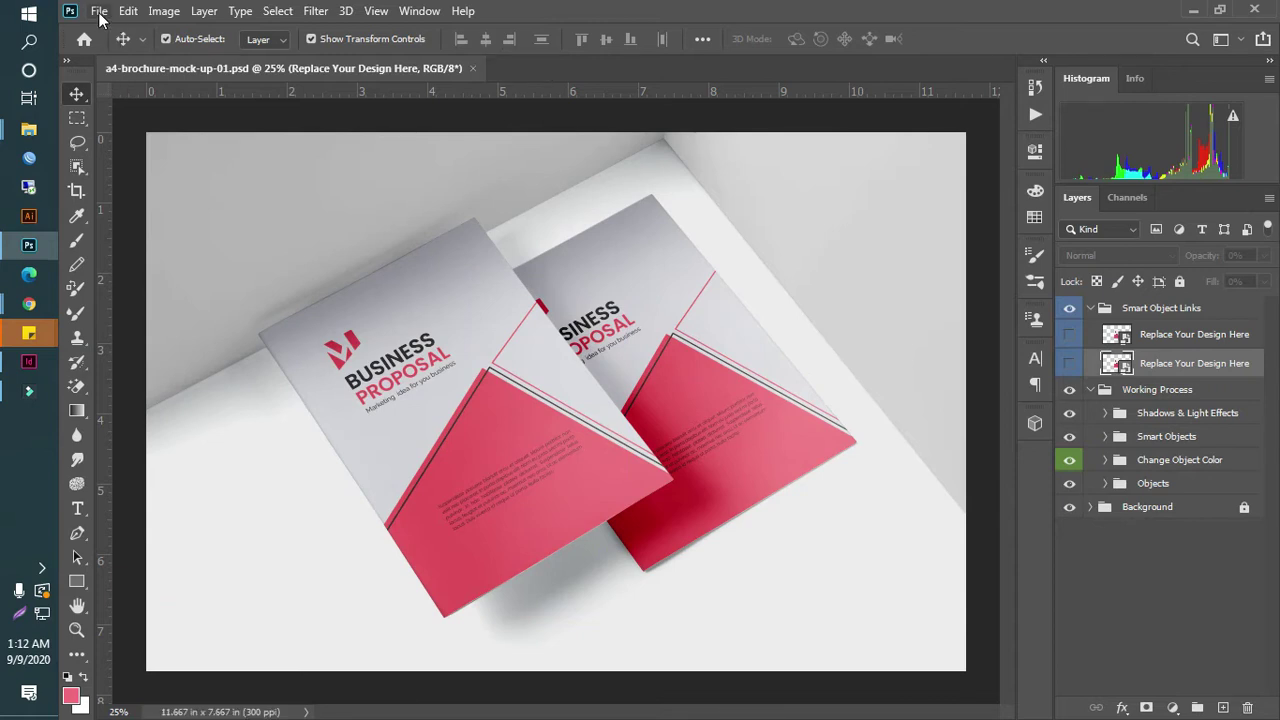
click(99, 11)
mouse_move(163, 285)
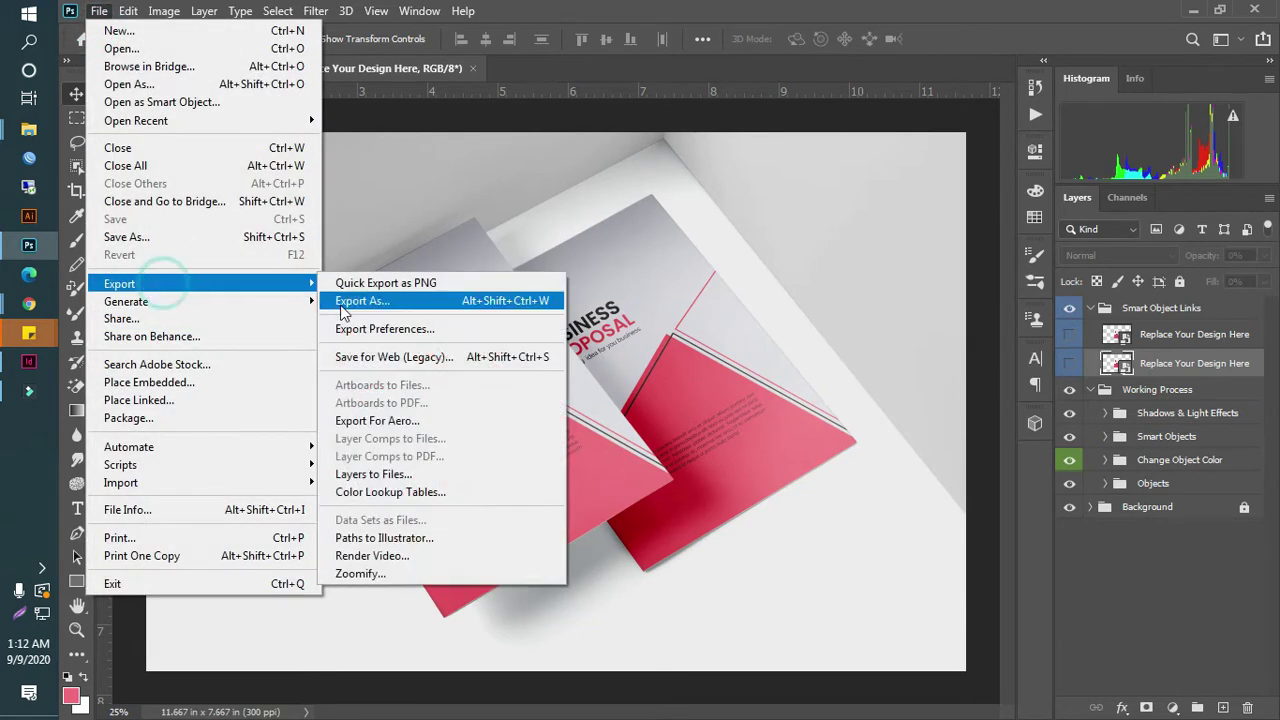
click(380, 284)
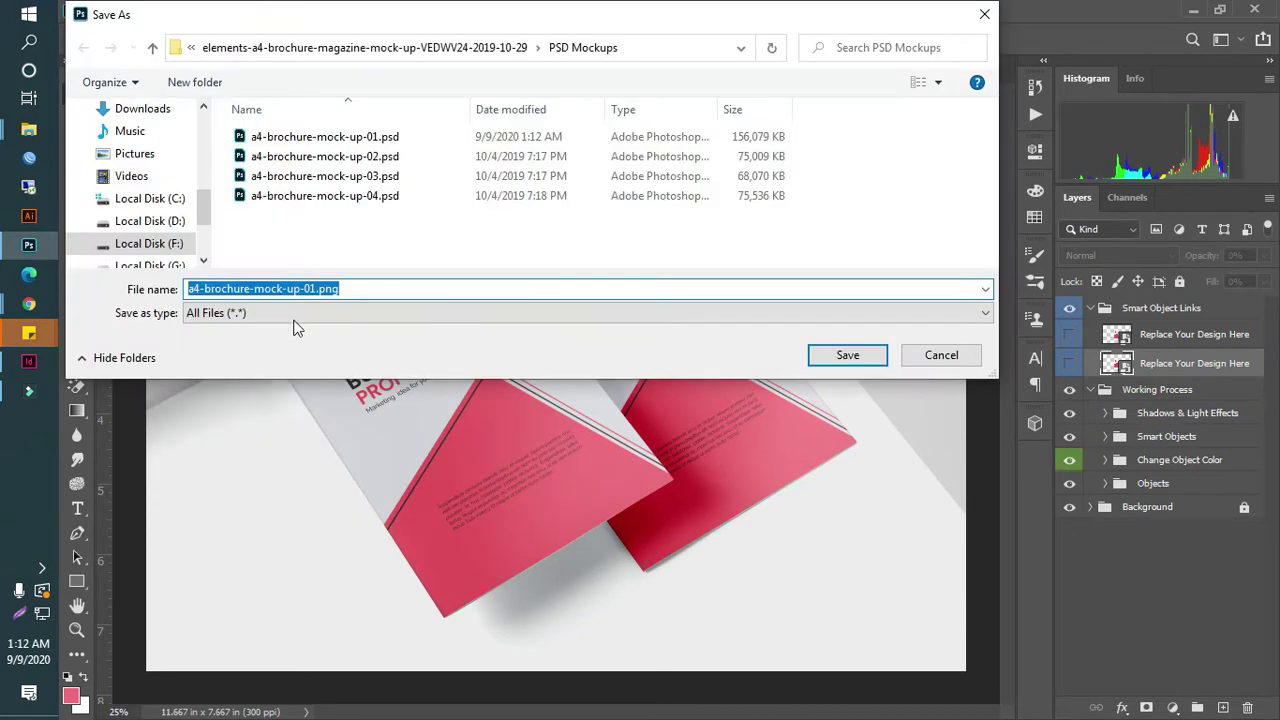
- Browse to the new book folder inside Display on drive F and save the exported PNG there as 3
click(153, 48)
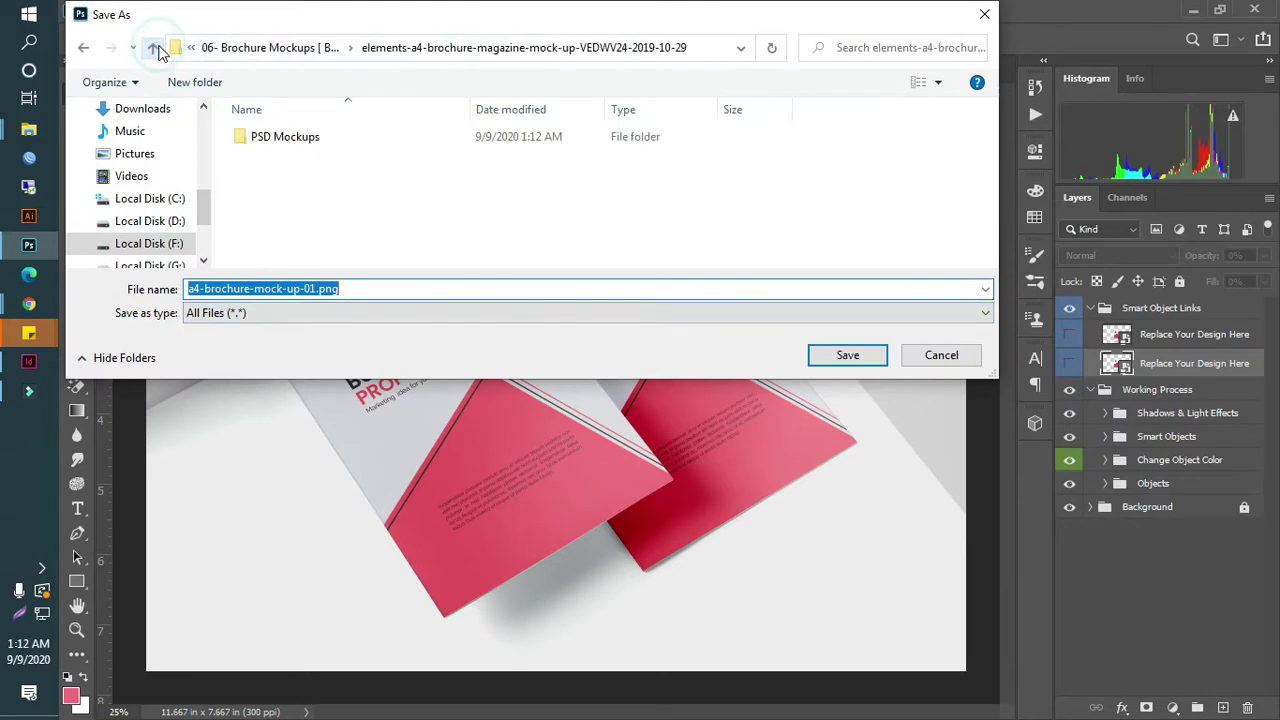
click(153, 48)
click(156, 48)
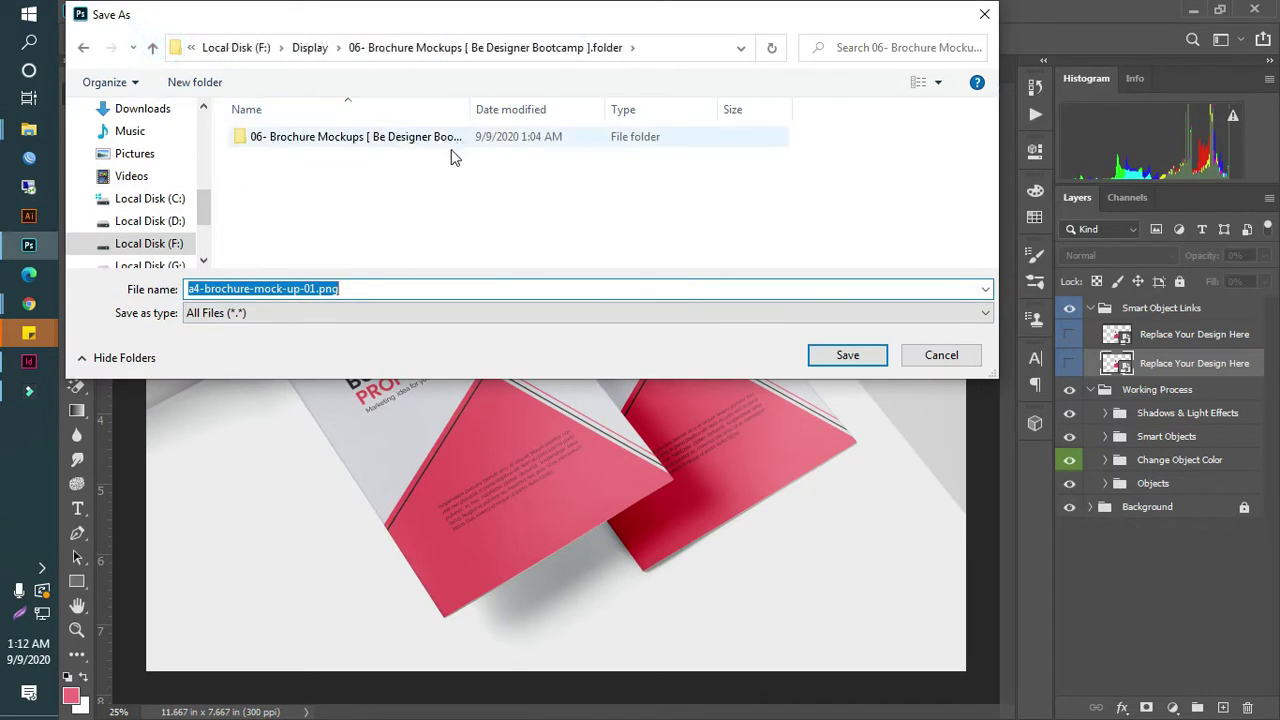
click(153, 48)
scroll(420, 197, down, 4)
scroll(420, 197, up, 5)
double_click(280, 158)
click(362, 289)
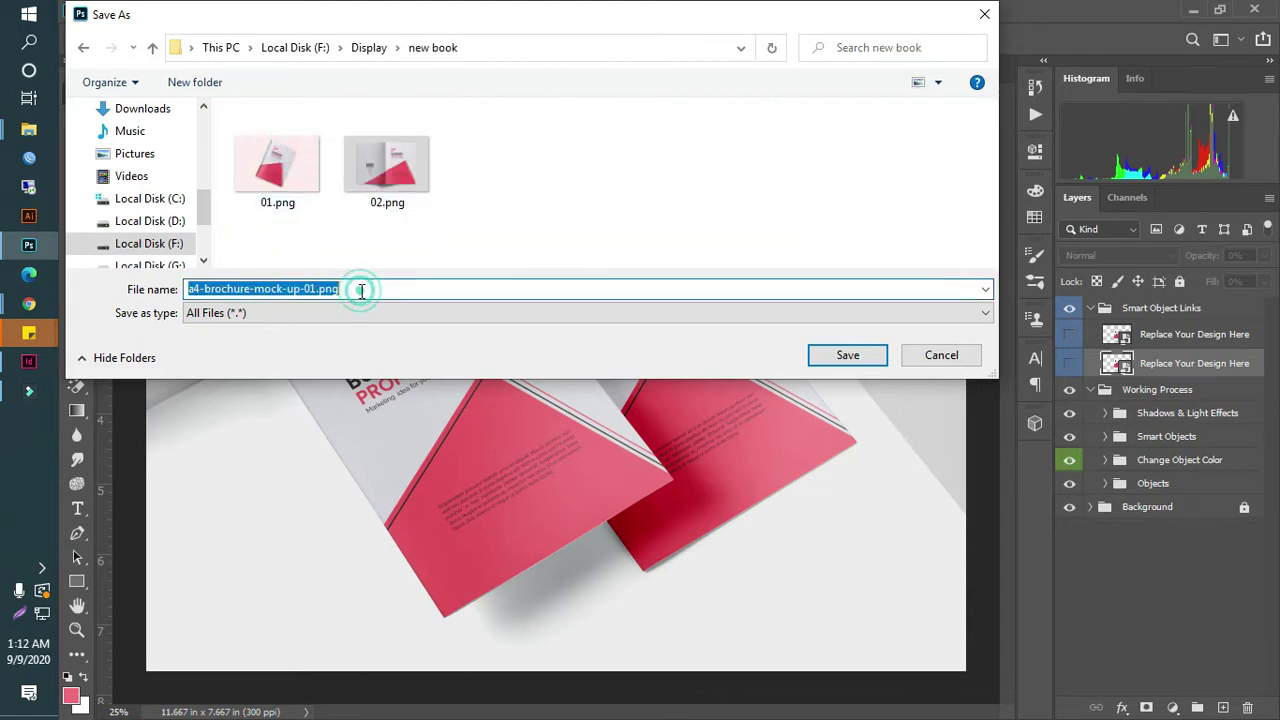
text(03)
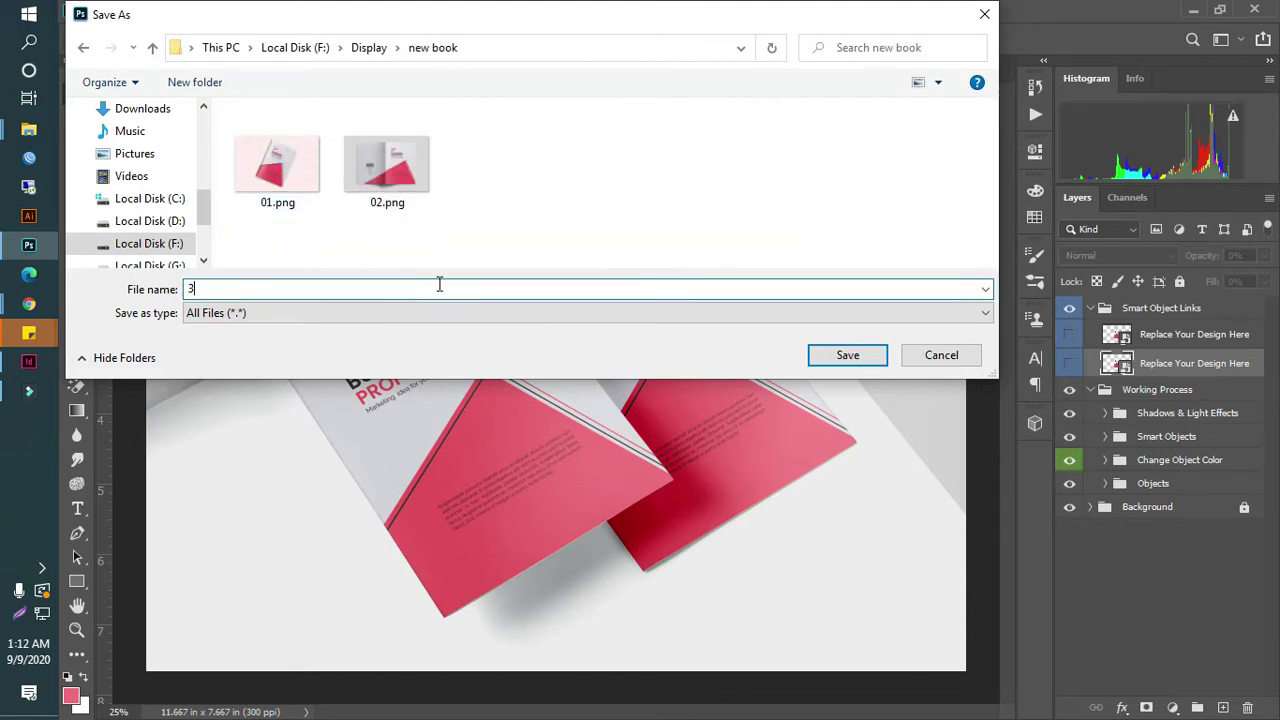
click(822, 355)
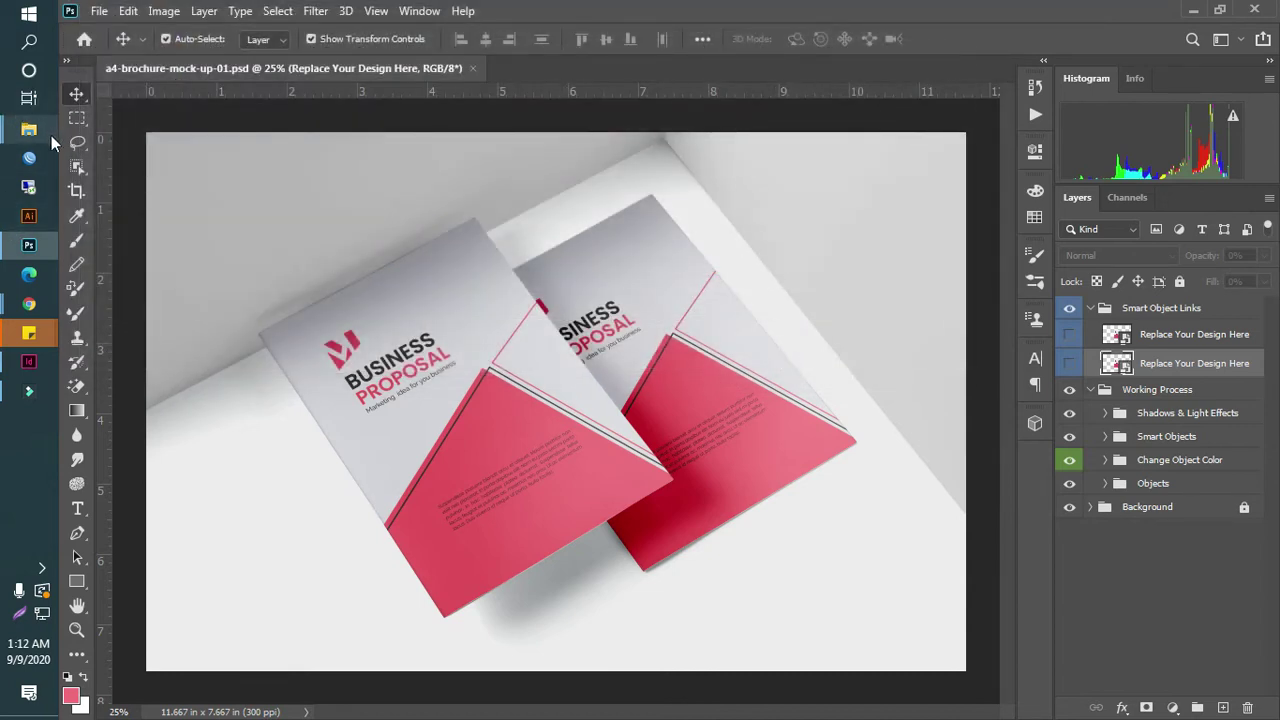
- Quick-export the mockup again as a4-brochure-mock-up-01.png into the new book folder
mouse_move(28, 131)
click(99, 11)
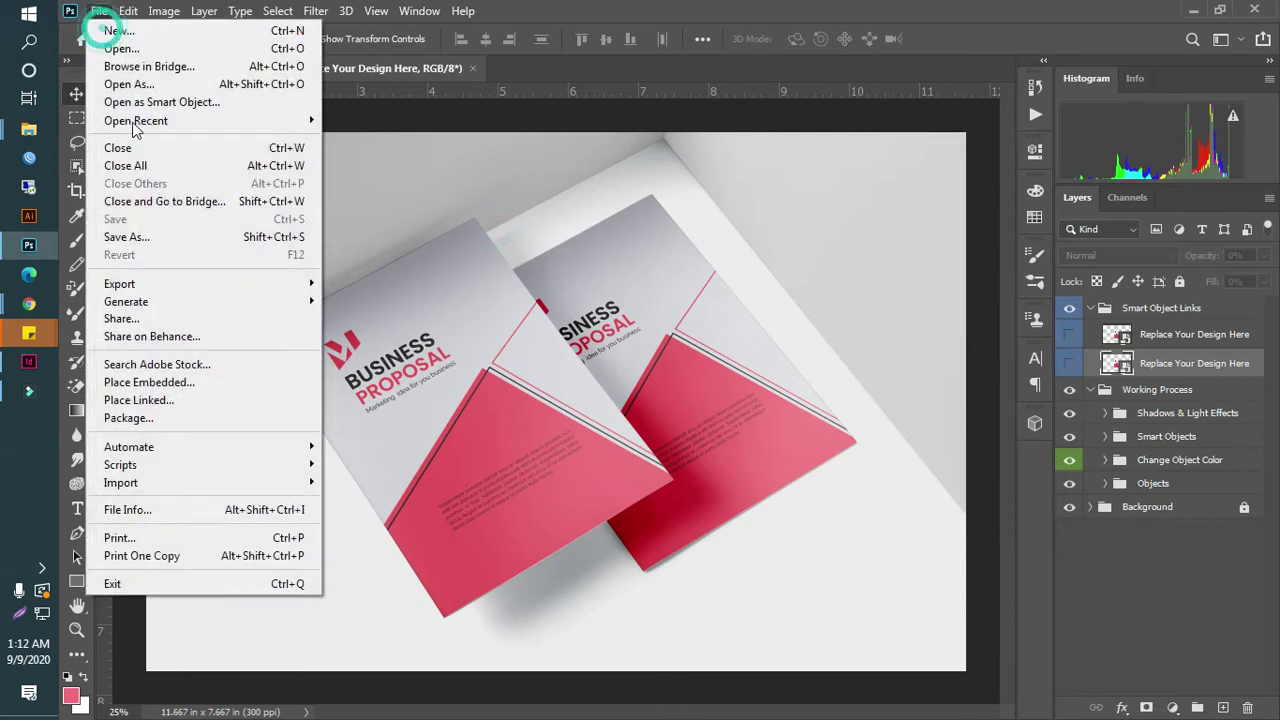
click(157, 283)
click(411, 285)
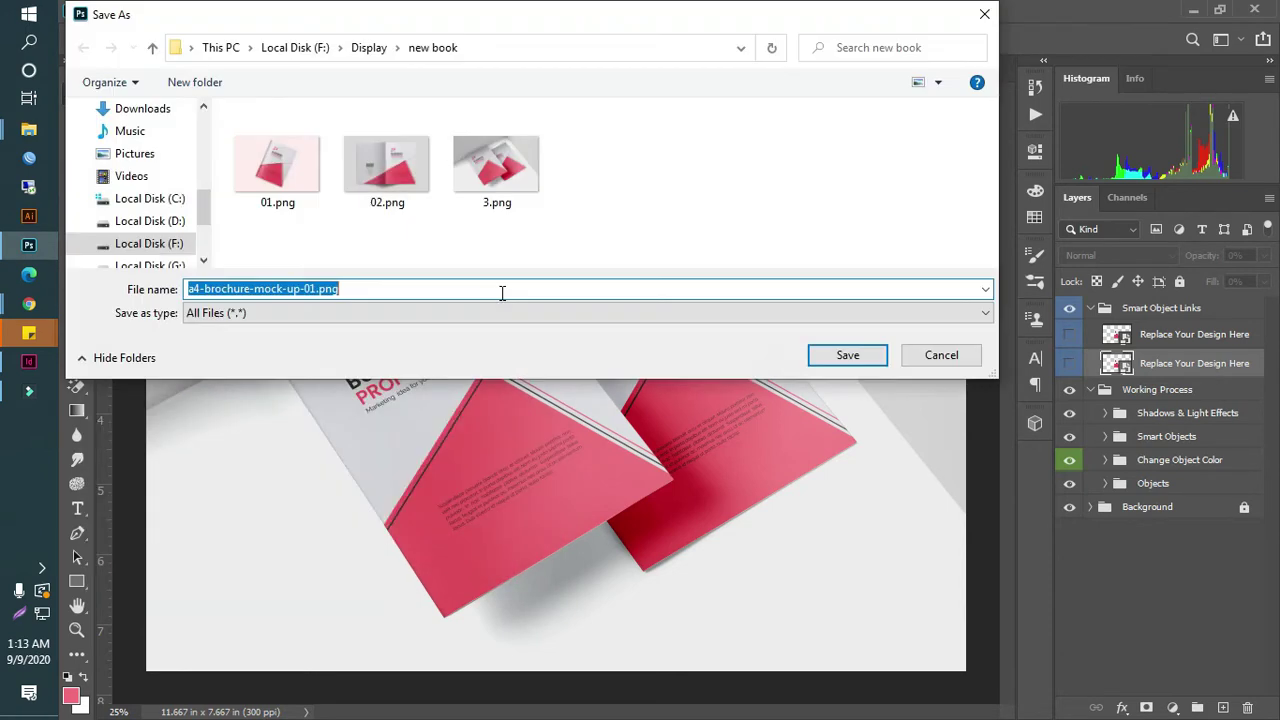
click(834, 358)
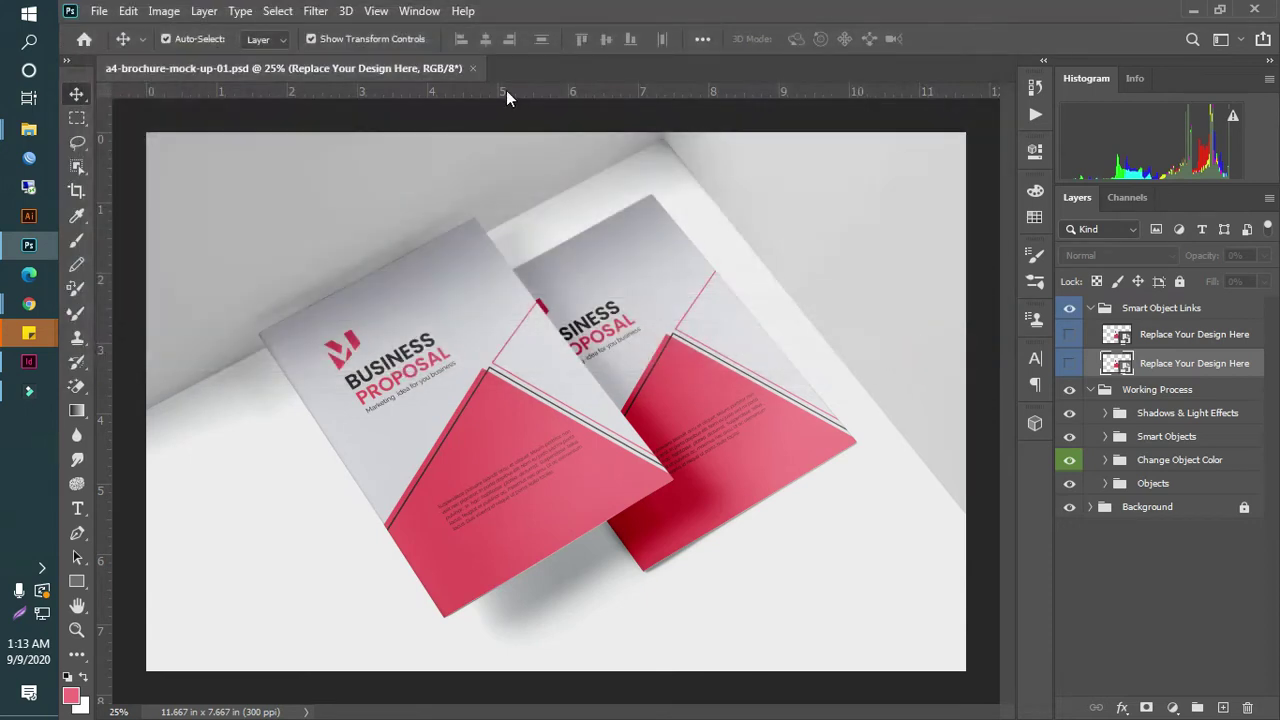
- Close the finished mockup and open a4-brochure-mock-up-02.psd from the PSD Mockups folder
click(473, 69)
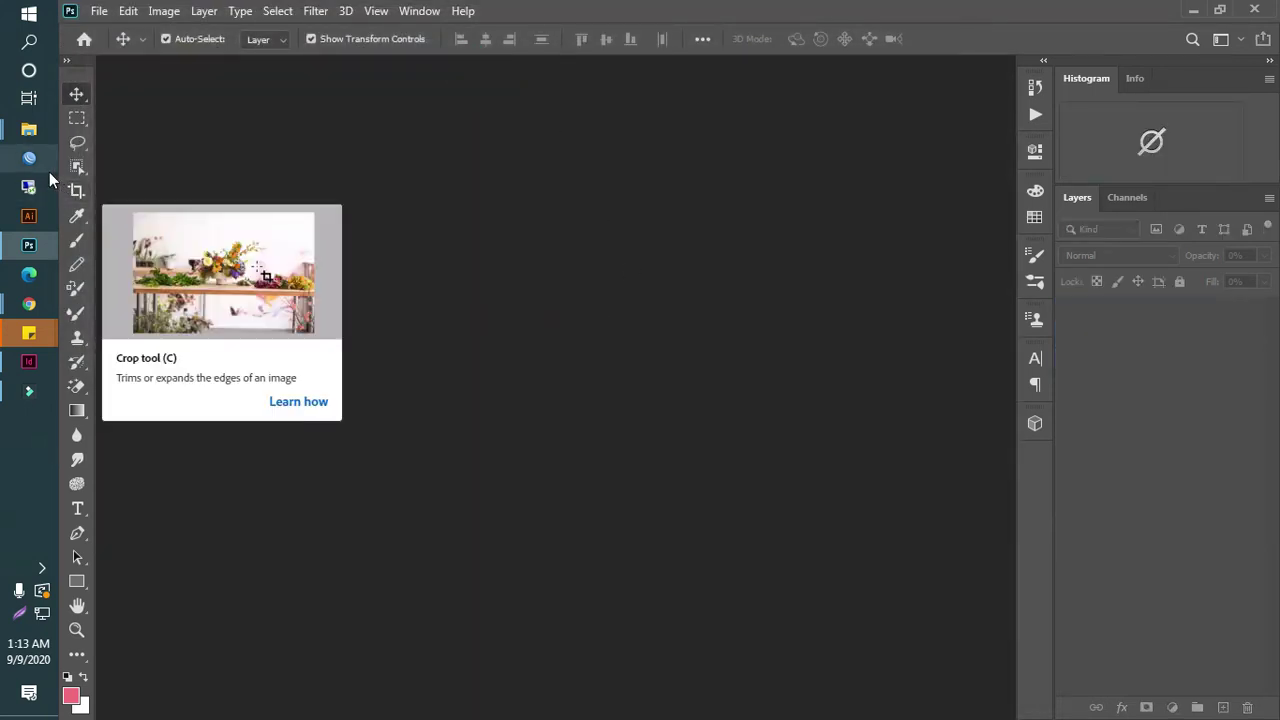
click(30, 130)
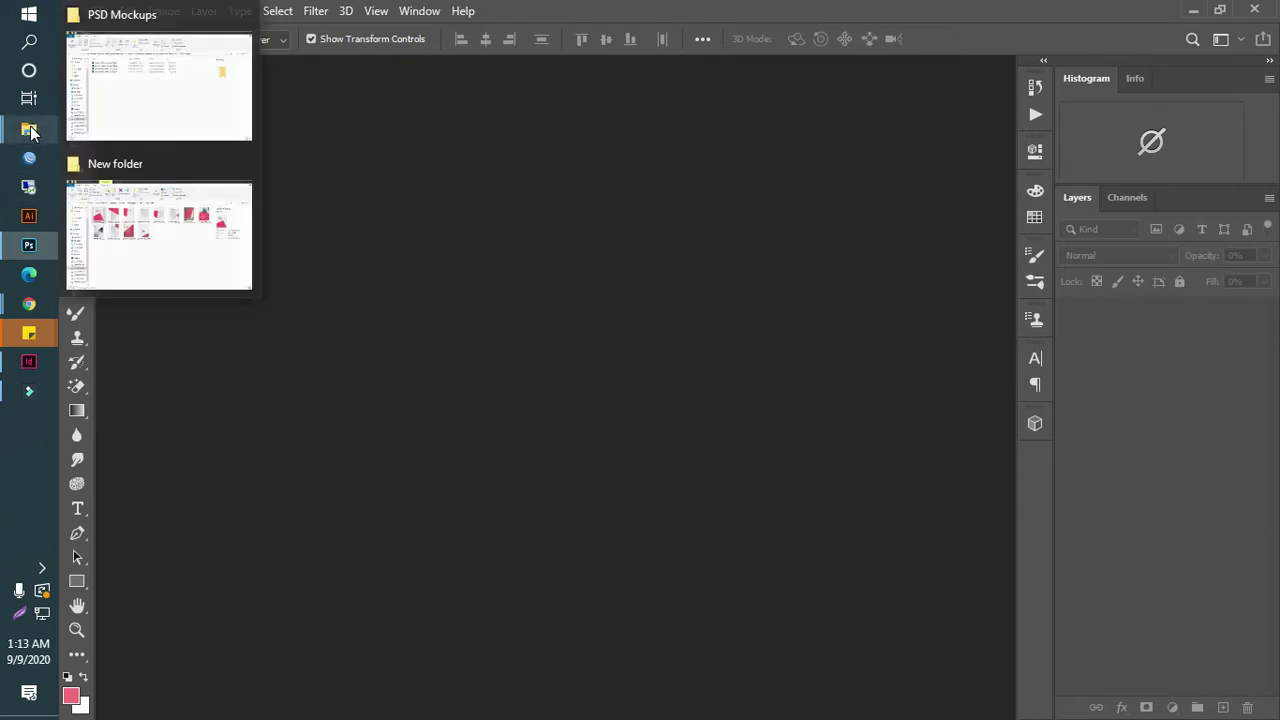
click(184, 131)
double_click(350, 229)
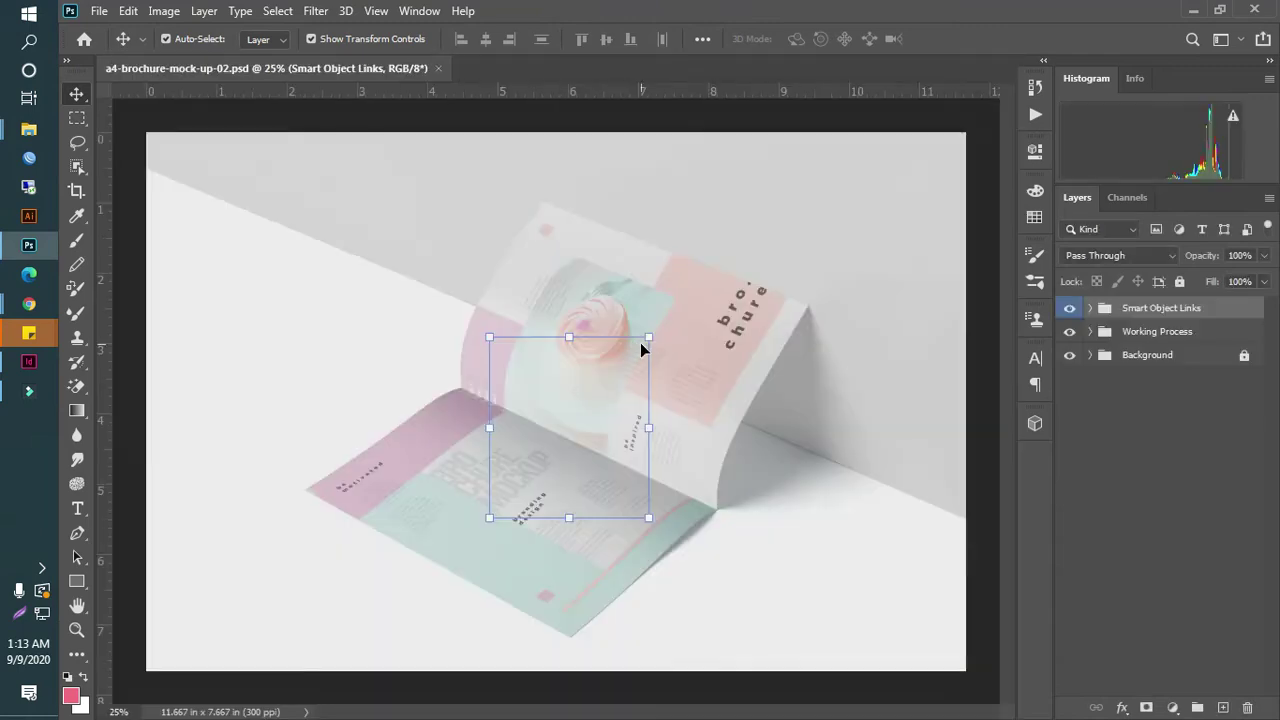
- Expand the Smart Object Links group and open the lower Replace Your Design Here smart object
click(1094, 310)
click(1094, 310)
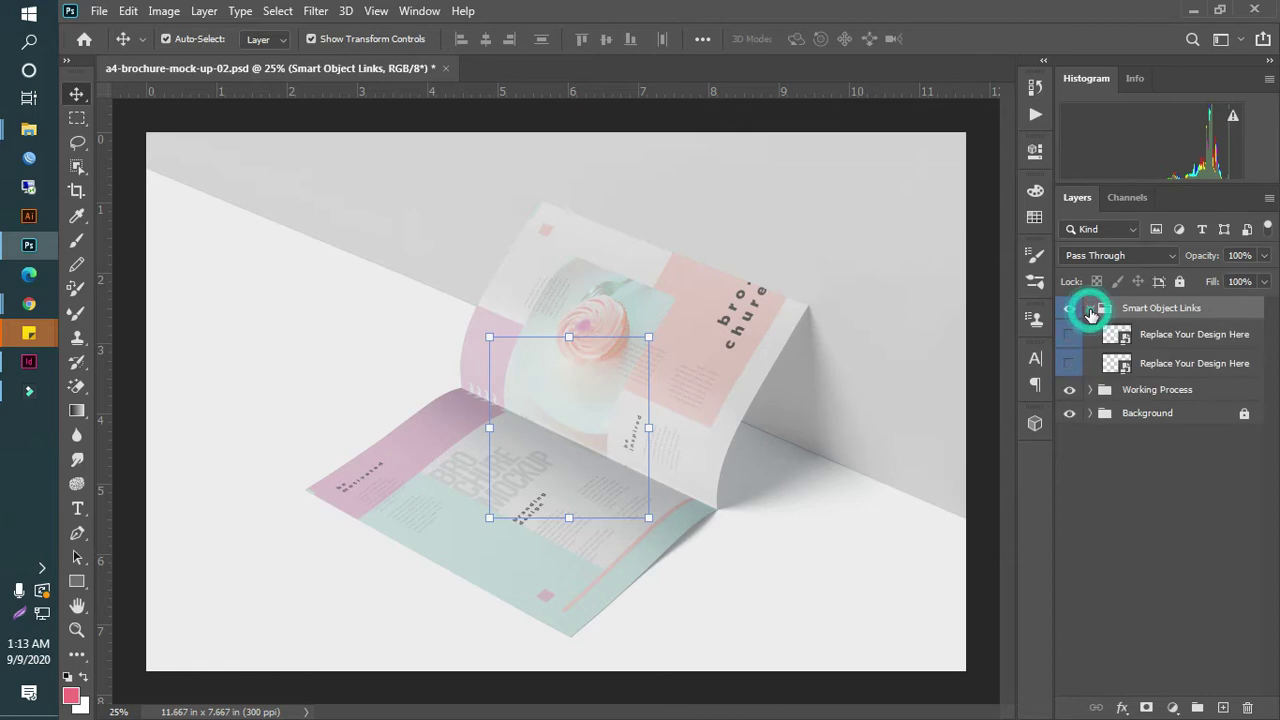
double_click(1115, 364)
click(225, 245)
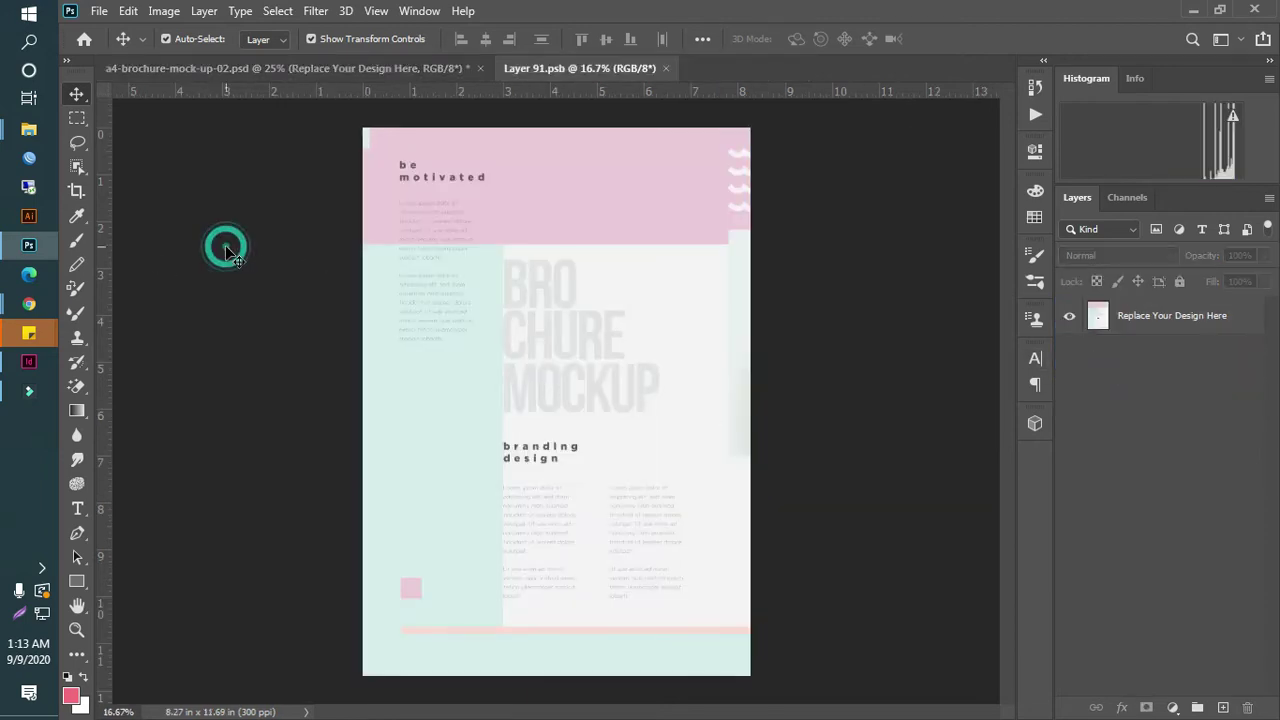
- Place the Untitled-62.png proposal page above the sample artwork in the smart object
mouse_move(24, 135)
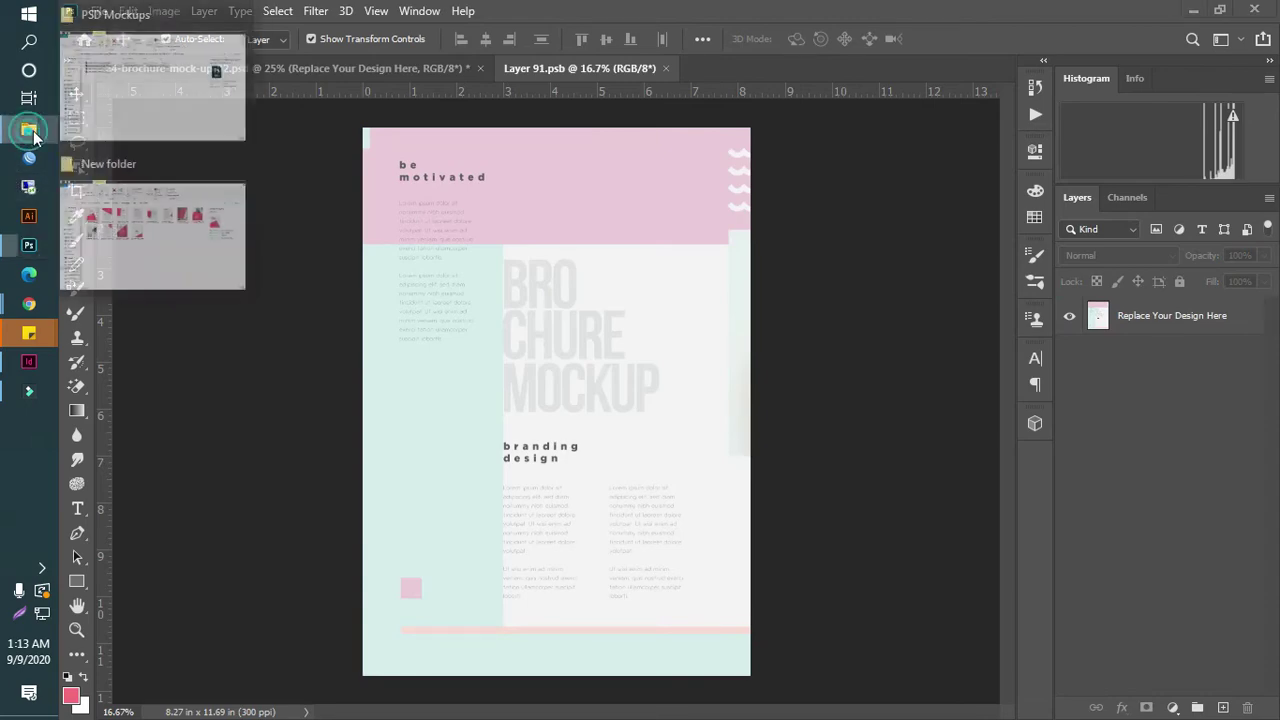
click(154, 232)
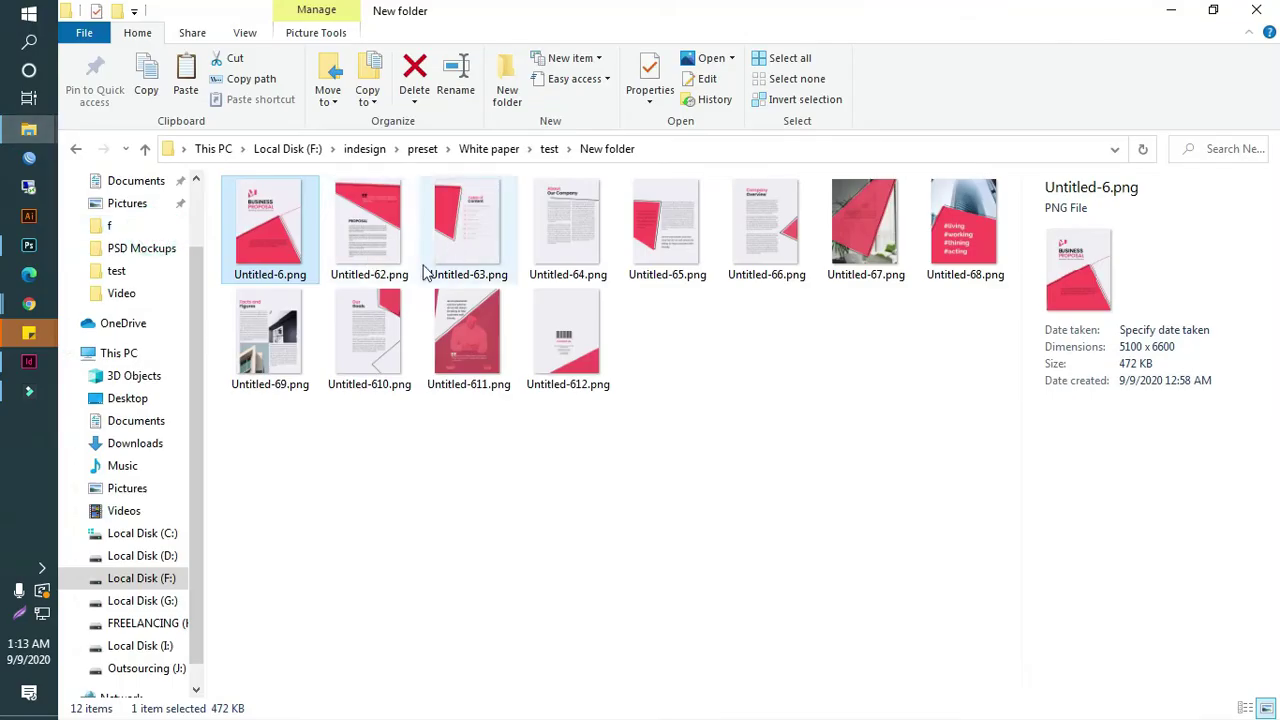
drag(378, 245, 606, 449)
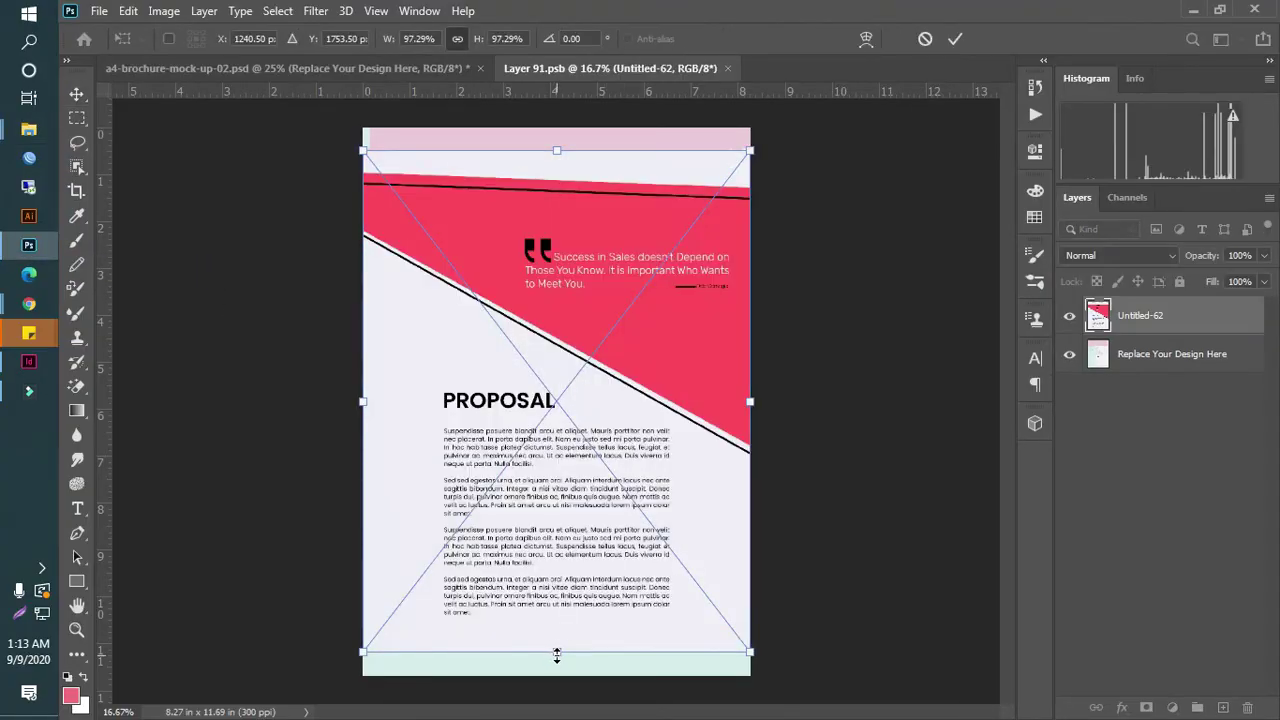
- Stretch the placed Untitled-62 page vertically to fill the canvas, then save and close the smart object
drag(557, 655, 557, 676)
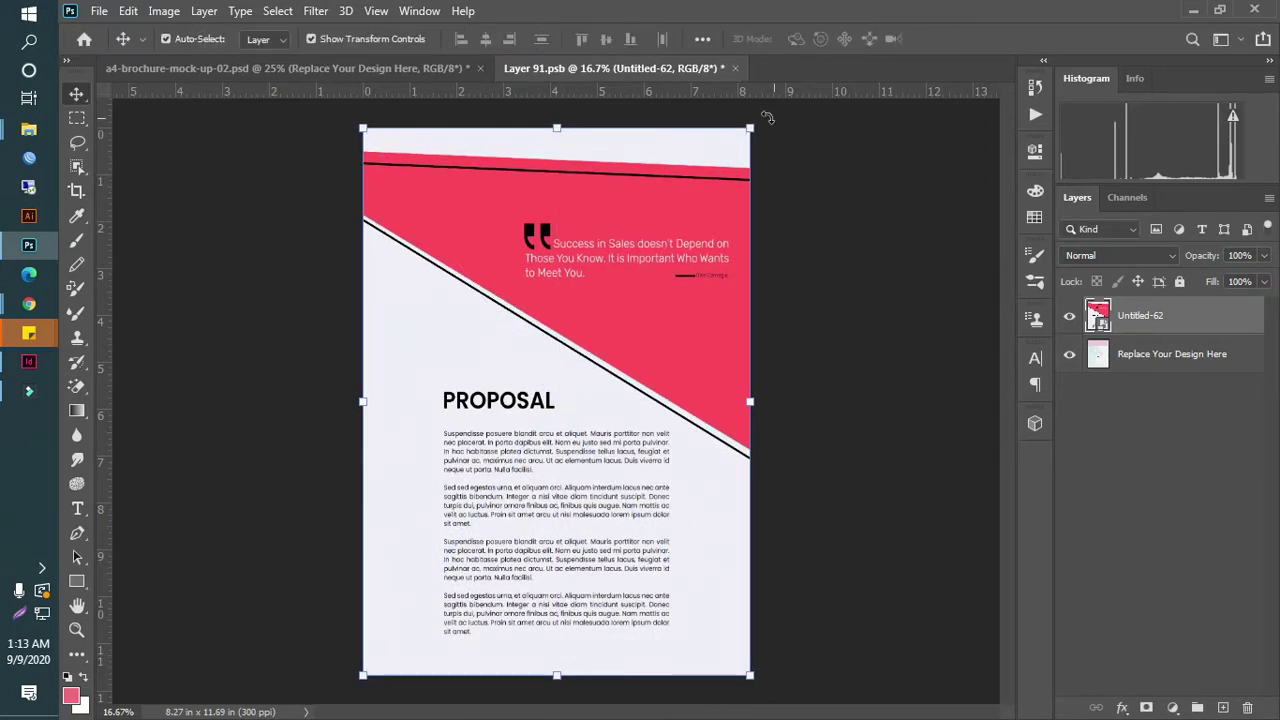
click(735, 68)
click(578, 283)
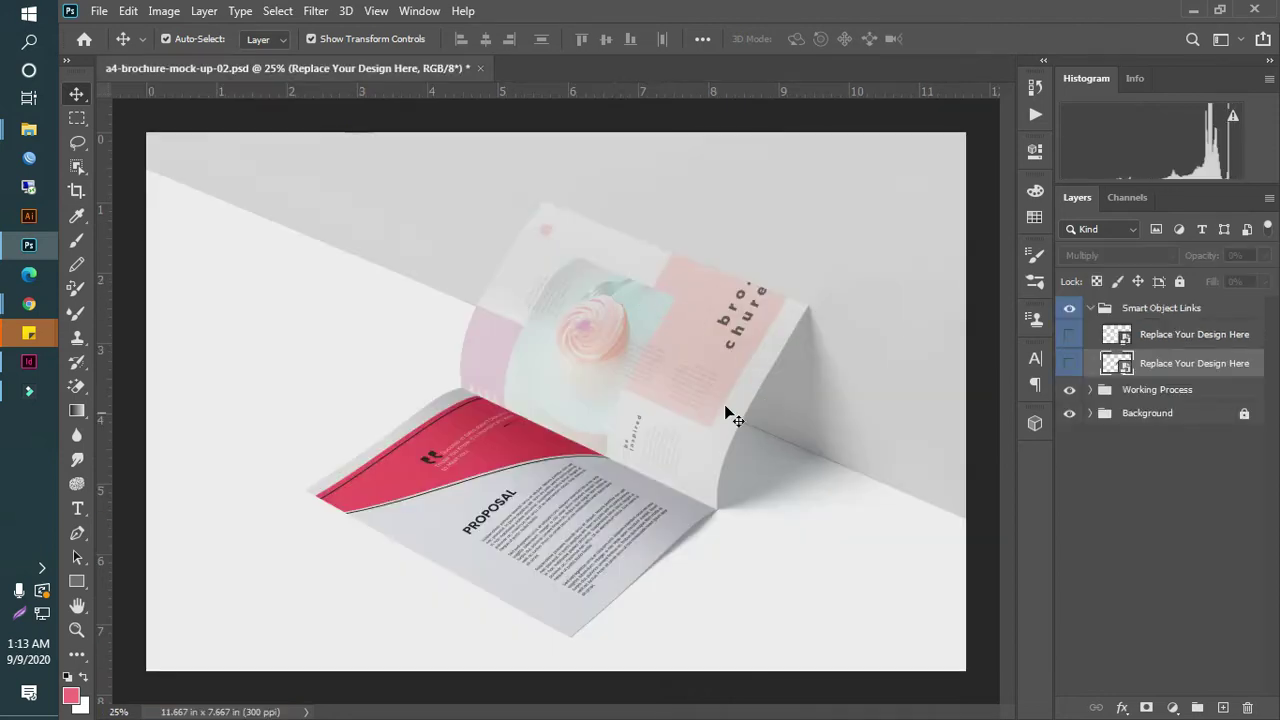
- Open the upper Replace Your Design Here smart object and place the Untitled-63.png table of contents page in it
click(705, 390)
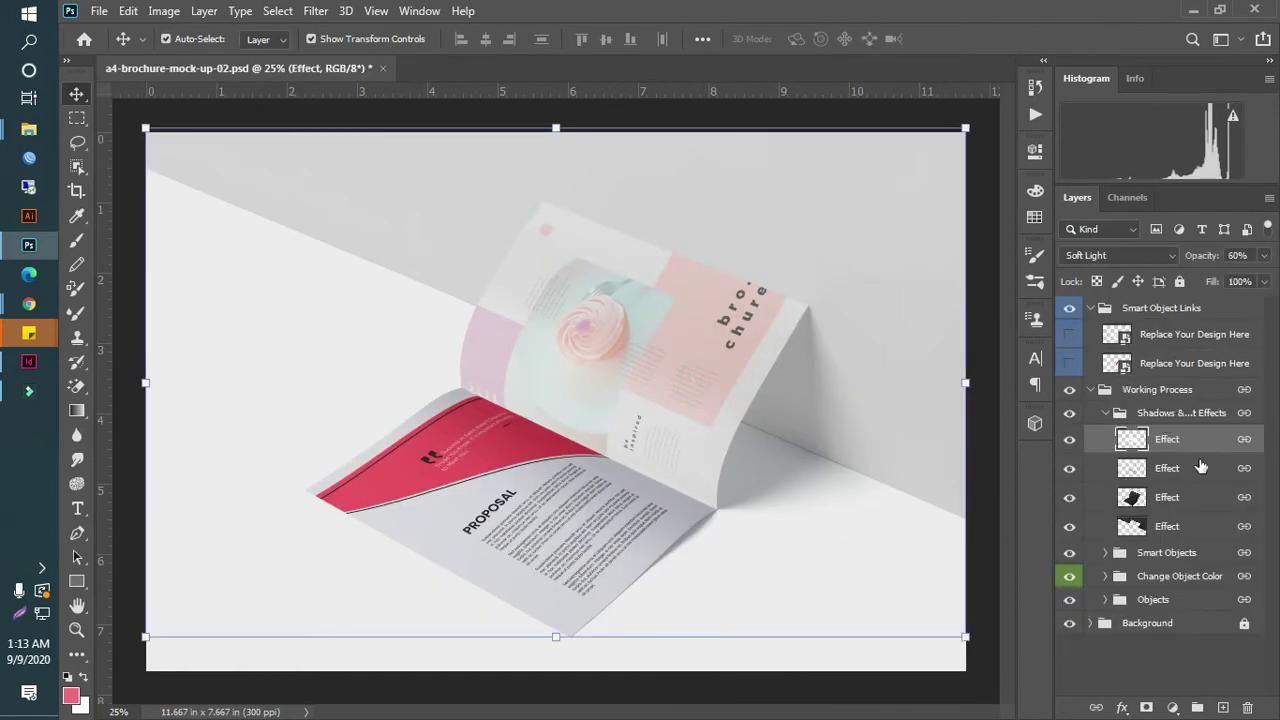
double_click(1114, 334)
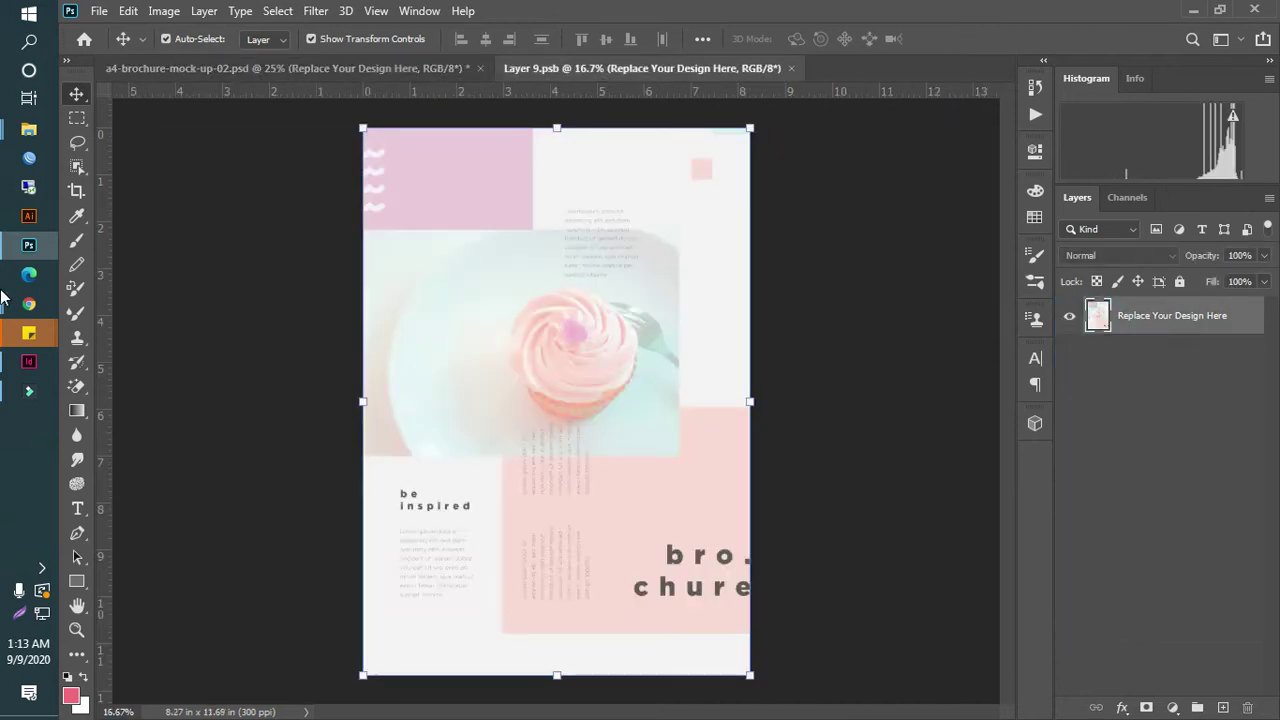
mouse_move(29, 130)
click(195, 222)
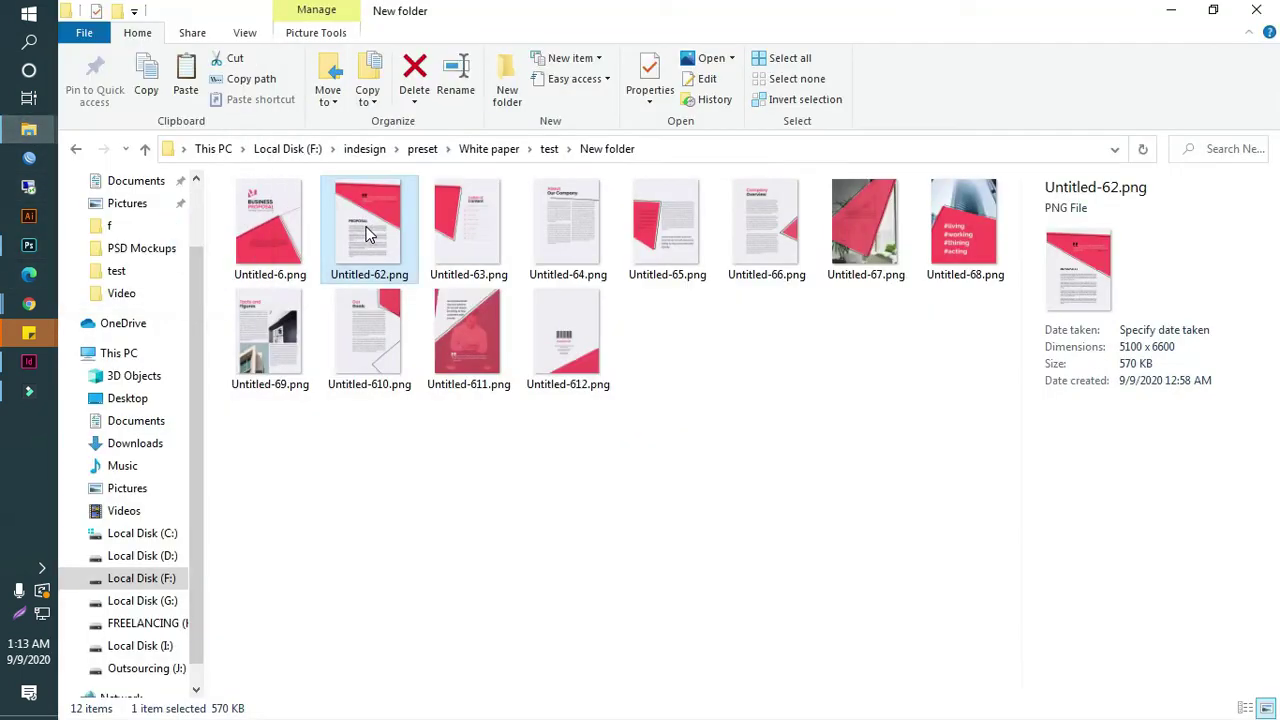
drag(471, 249, 582, 403)
- Stretch the placed Untitled-63 page vertically to fill the canvas, apply it, then save and close the smart object
drag(557, 655, 558, 676)
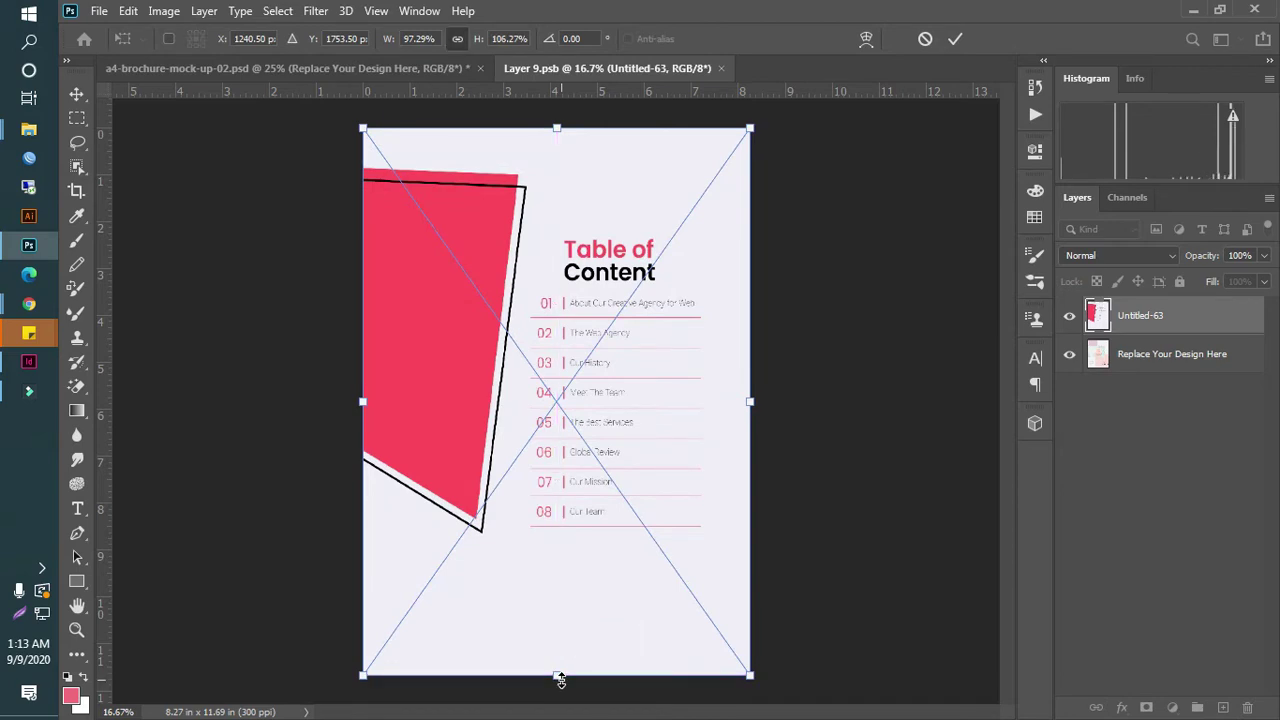
key(Return)
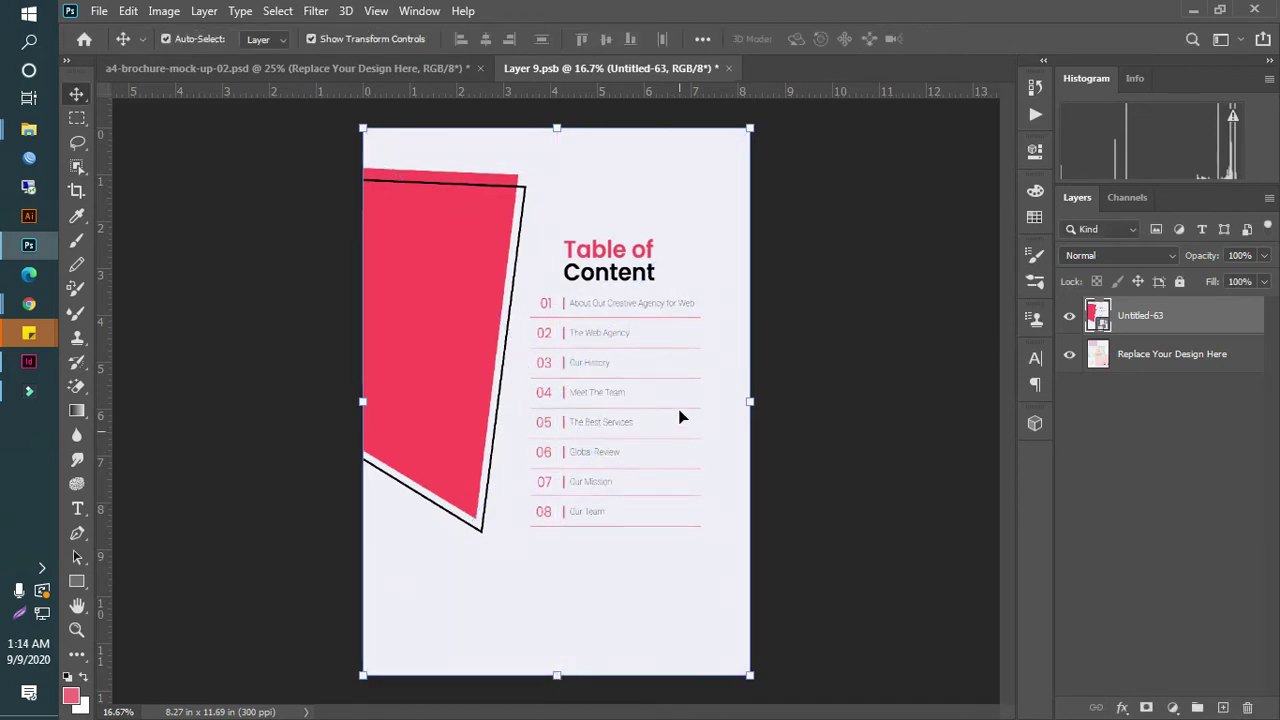
click(729, 68)
click(580, 283)
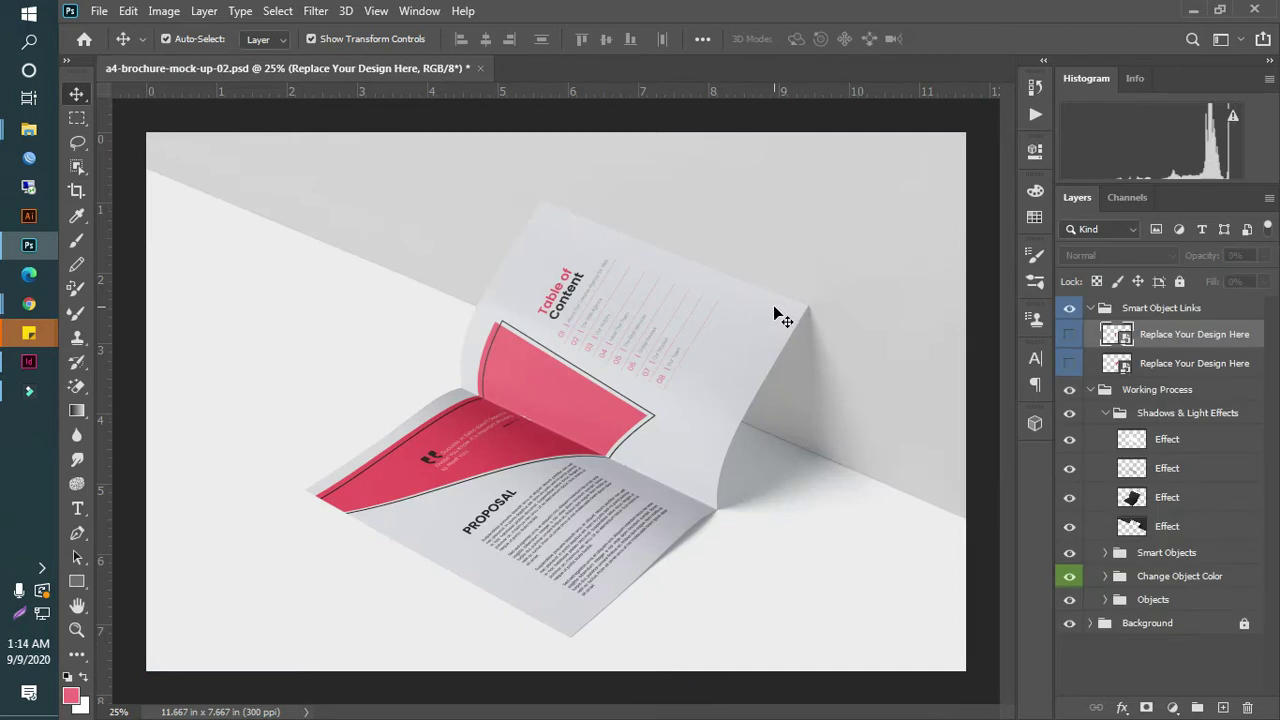
- Save the a4-brochure-mock-up-02 file and start a quick PNG export, browsing up to the Display folder on drive F
key(ctrl+s)
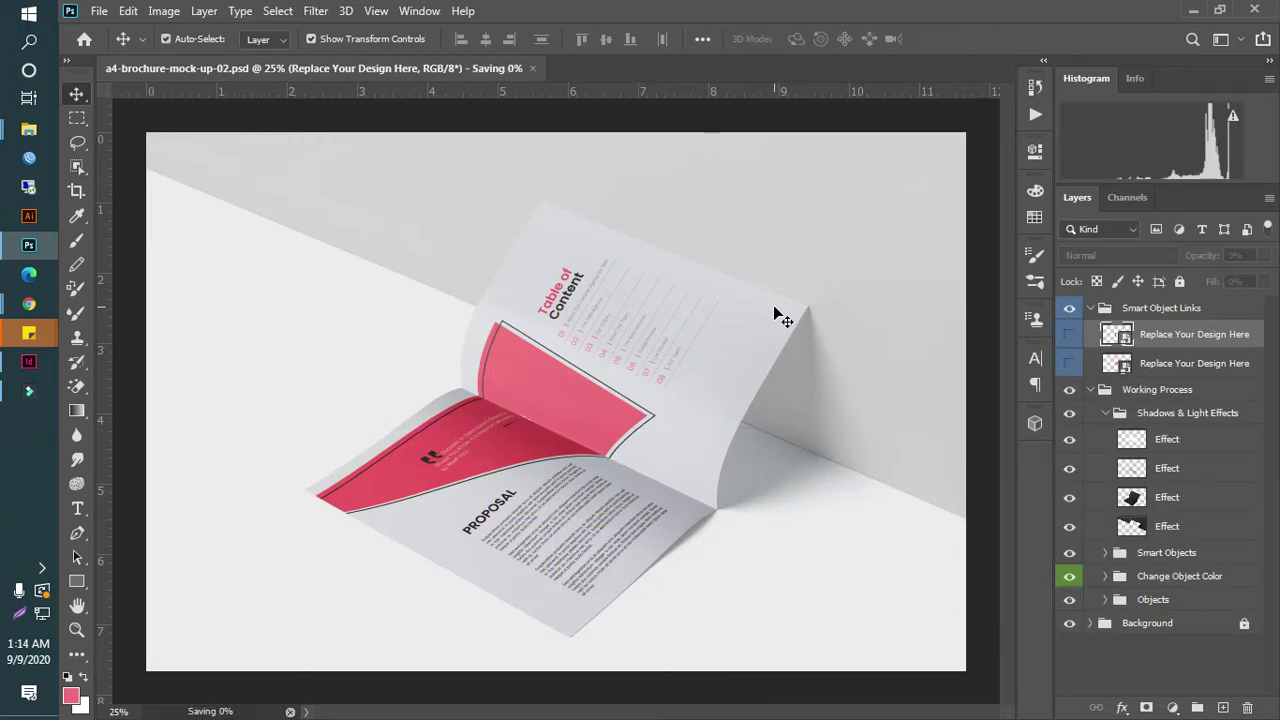
click(99, 11)
mouse_move(157, 290)
click(340, 283)
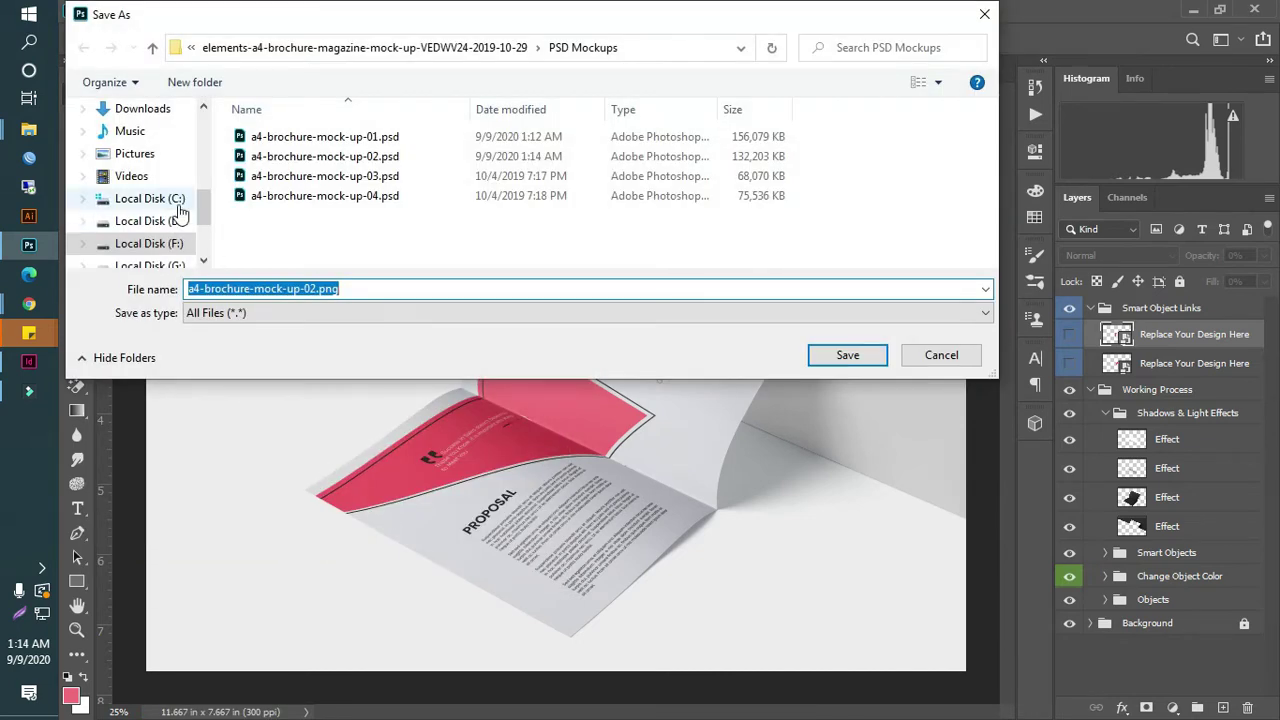
click(152, 48)
click(152, 48)
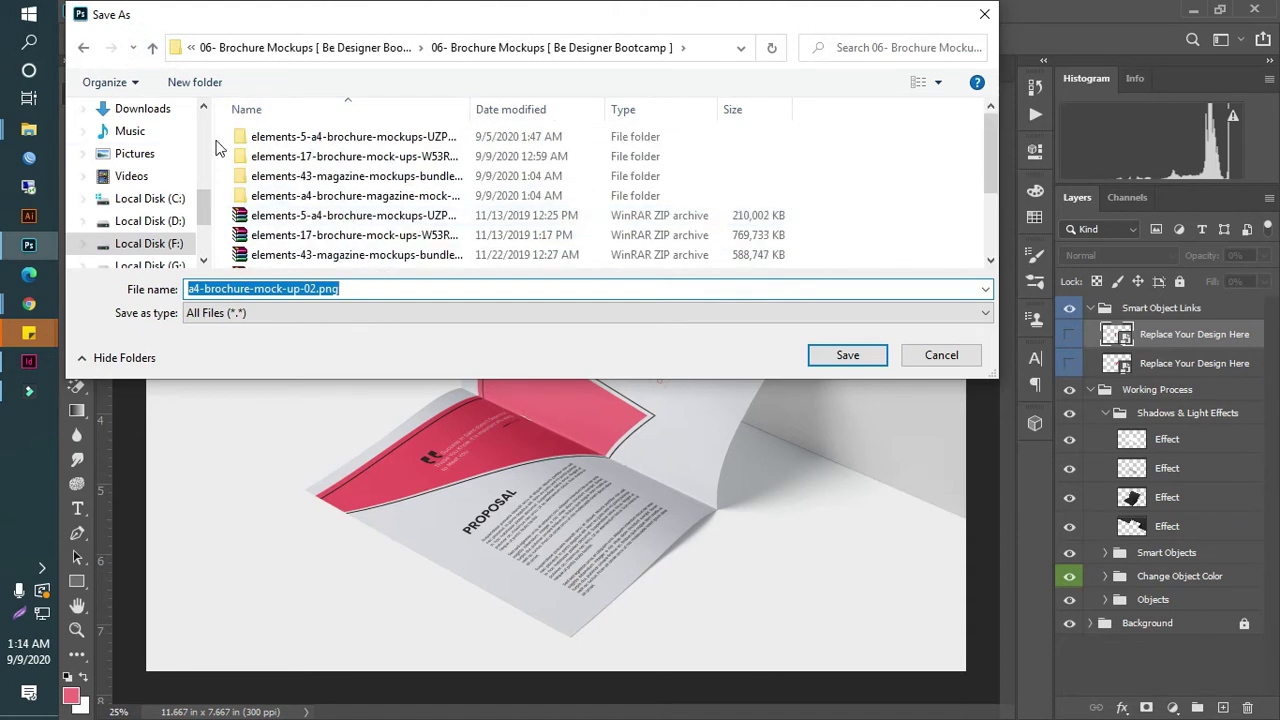
click(152, 48)
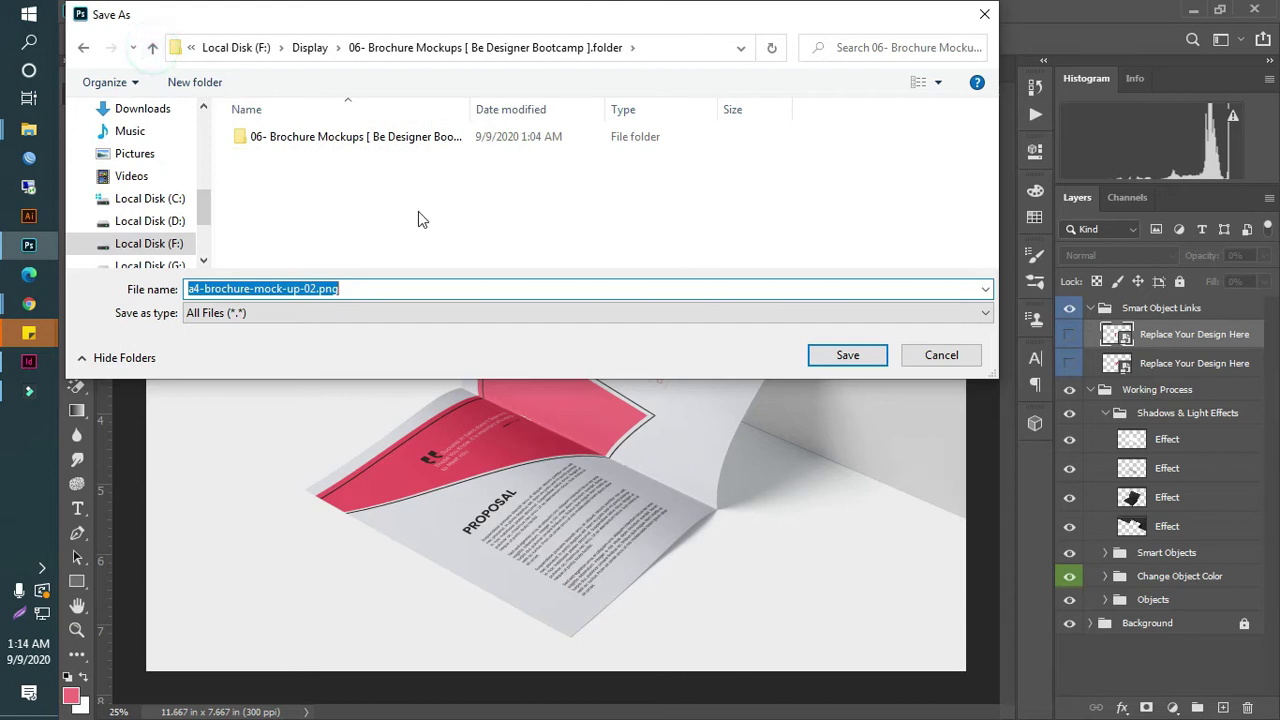
click(152, 48)
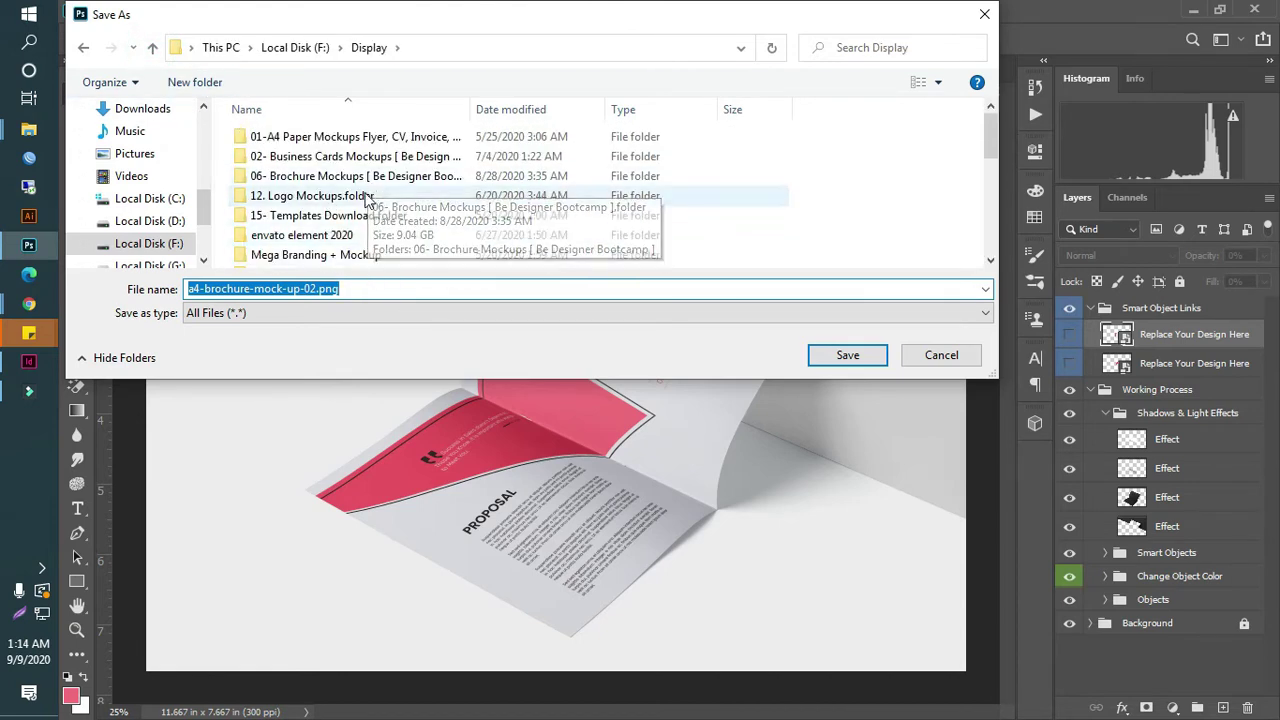
click(395, 198)
double_click(420, 180)
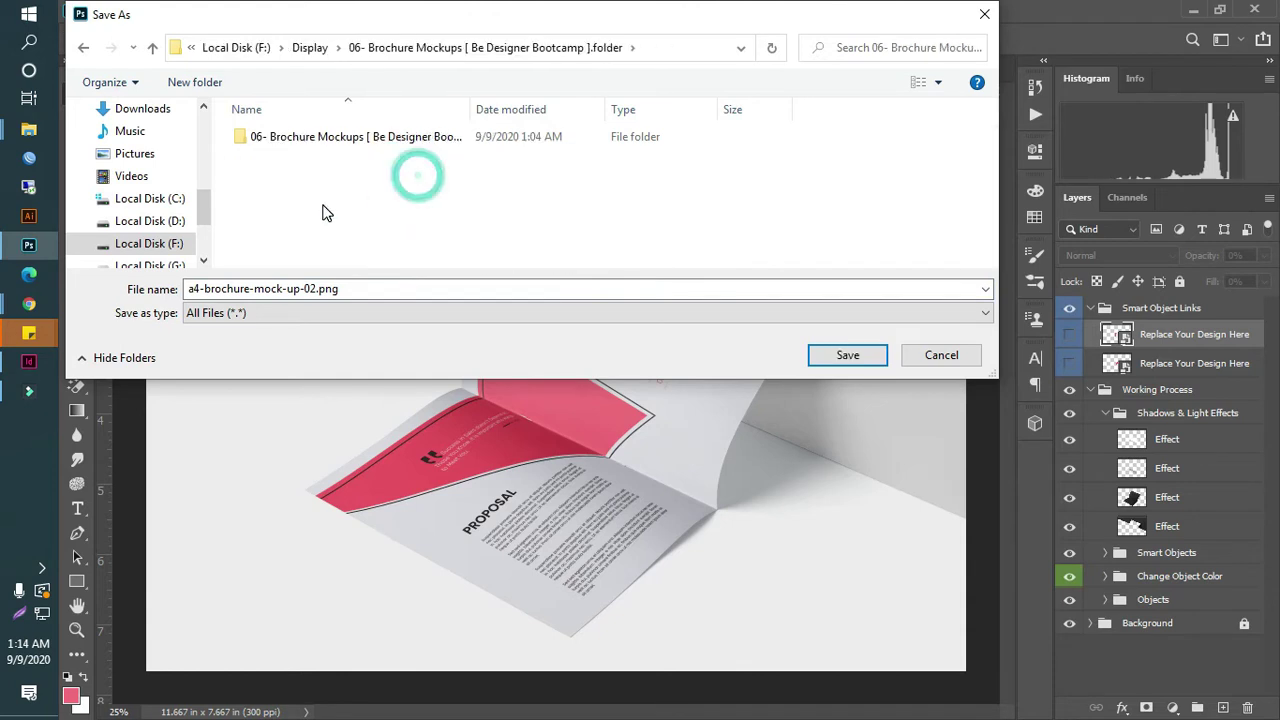
double_click(323, 137)
scroll(408, 237, down, 1)
scroll(408, 237, up, 2)
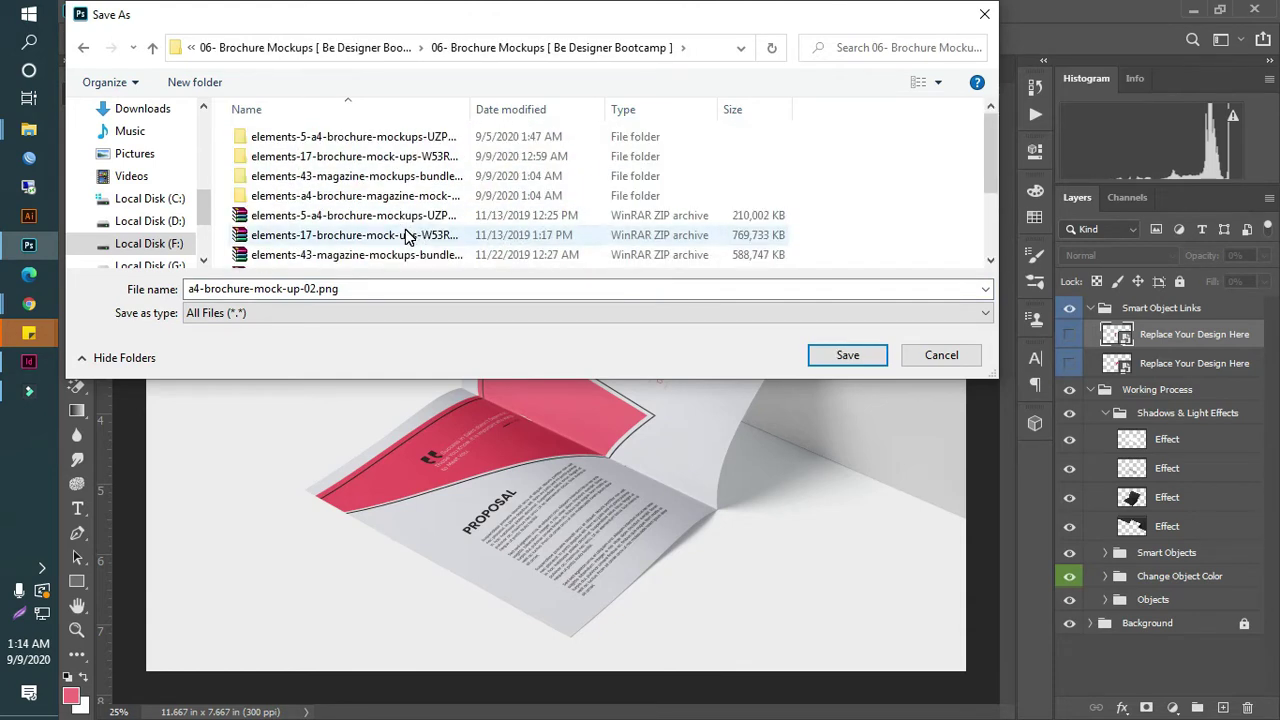
scroll(405, 235, down, 1)
scroll(405, 235, up, 1)
key(alt+Left)
key(alt+Left)
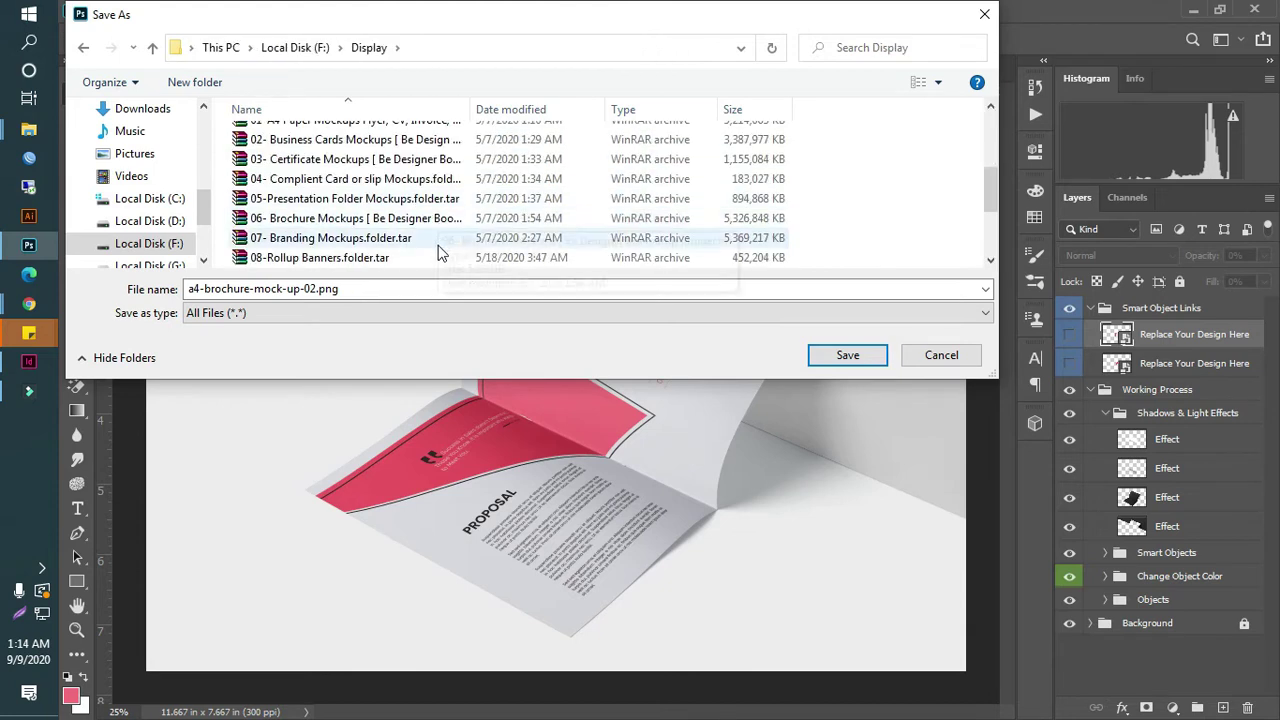
click(415, 159)
double_click(393, 178)
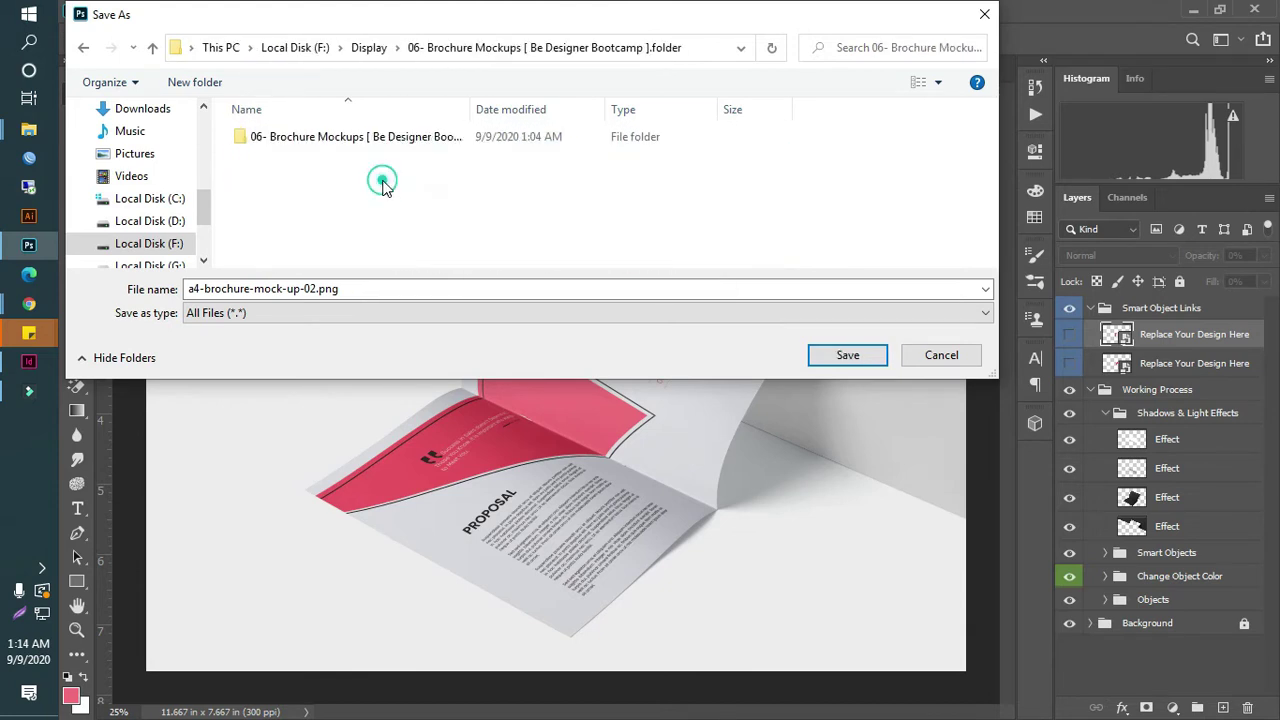
key(alt+Left)
- Save the exported PNG in the new book folder under the file name 4
scroll(388, 198, down, 2)
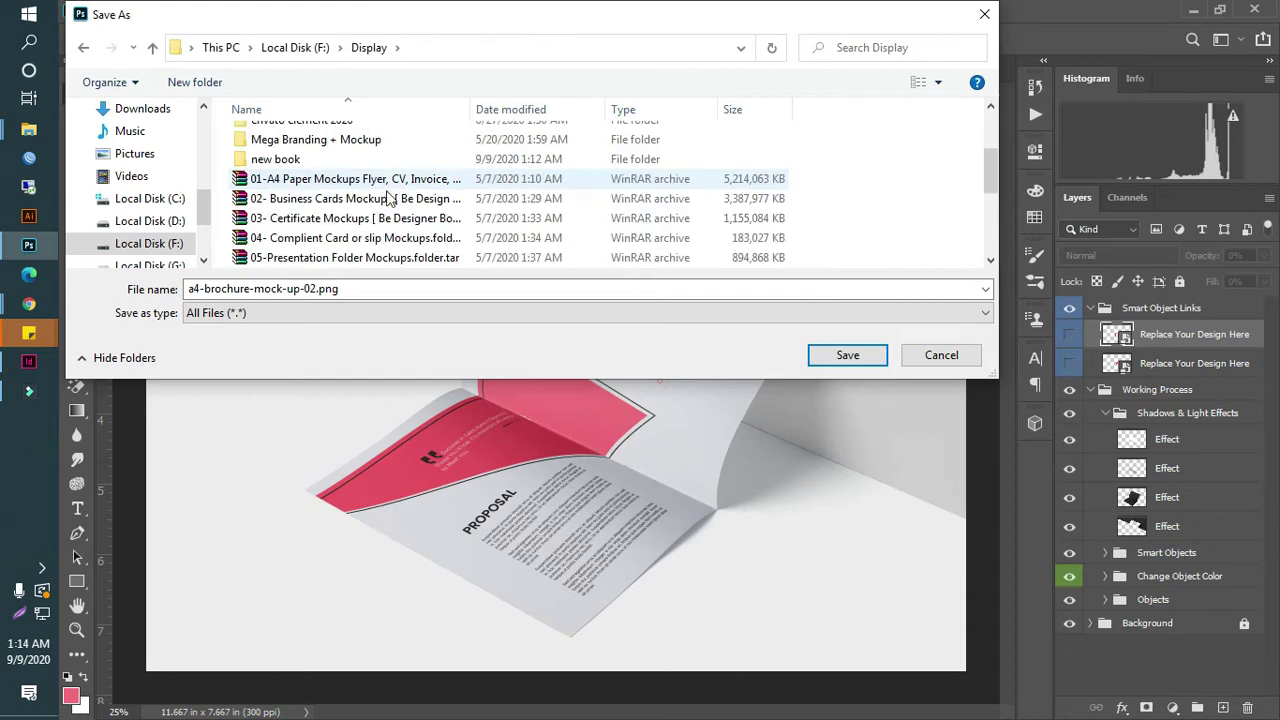
click(285, 160)
double_click(285, 160)
click(363, 288)
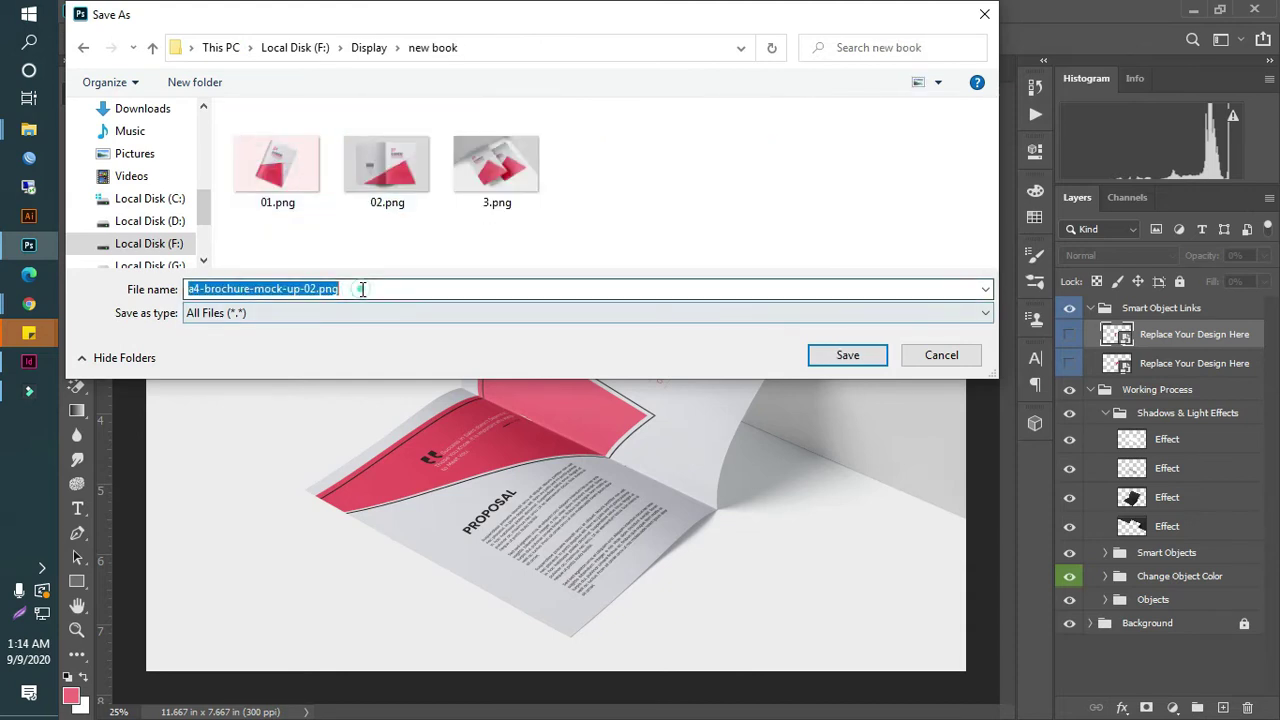
text(4)
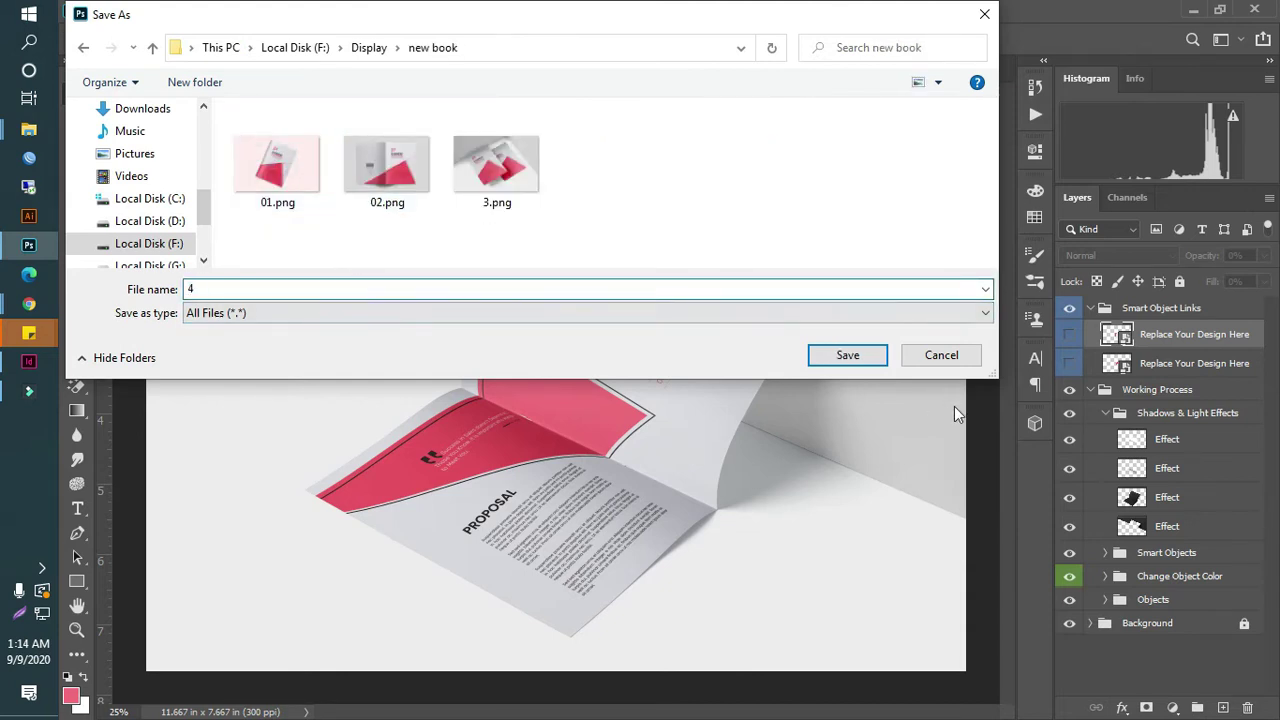
click(862, 361)
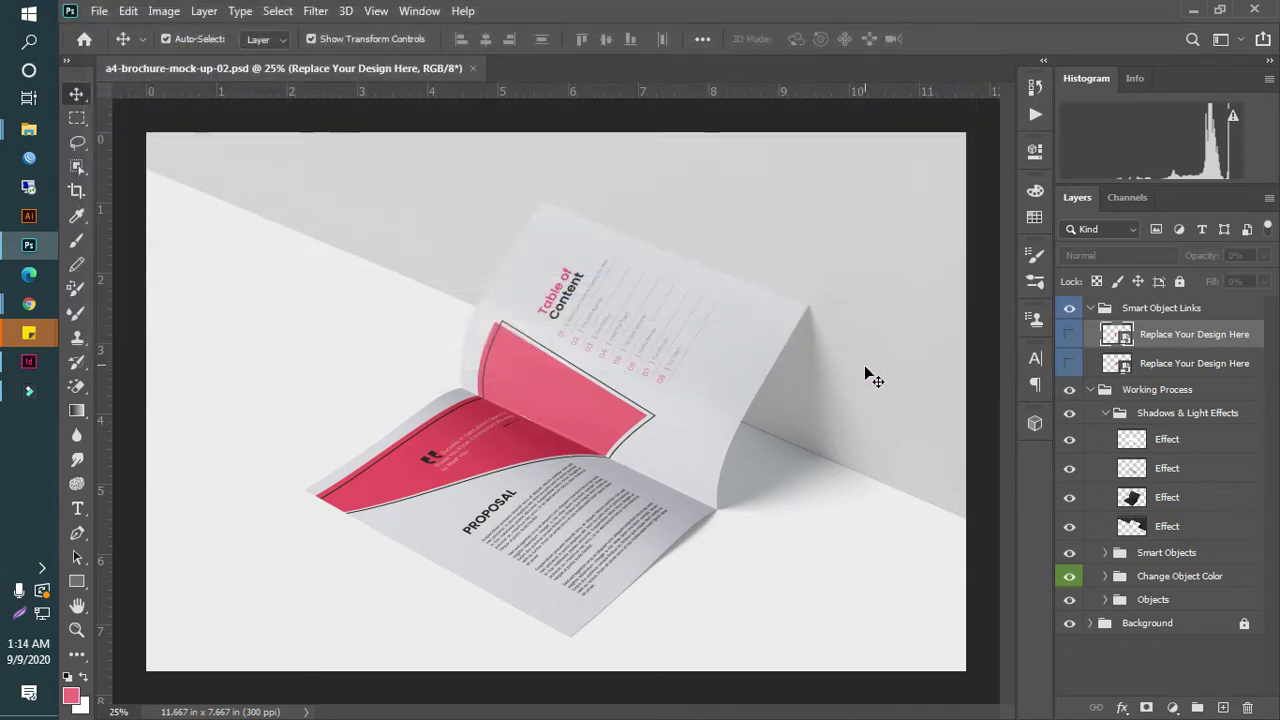
- Close the finished mockup and open a4-brochure-mock-up-03.psd from the PSD Mockups folder
click(472, 68)
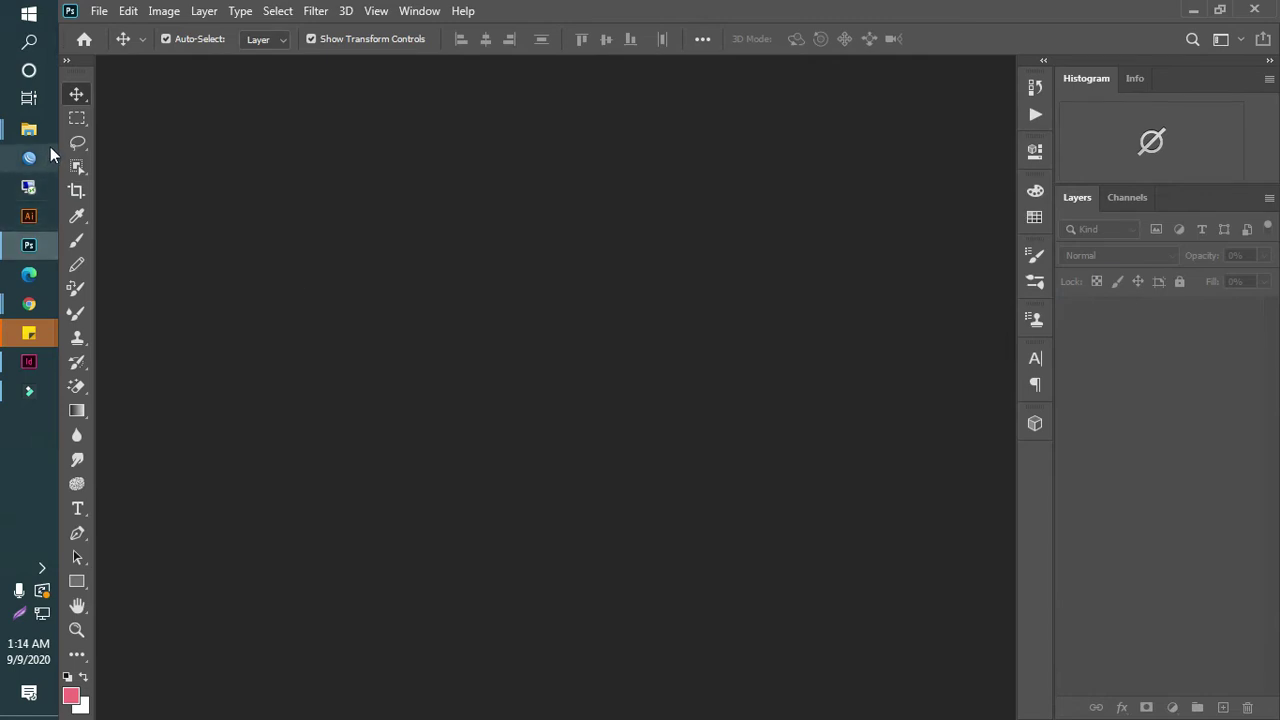
mouse_move(28, 129)
click(240, 115)
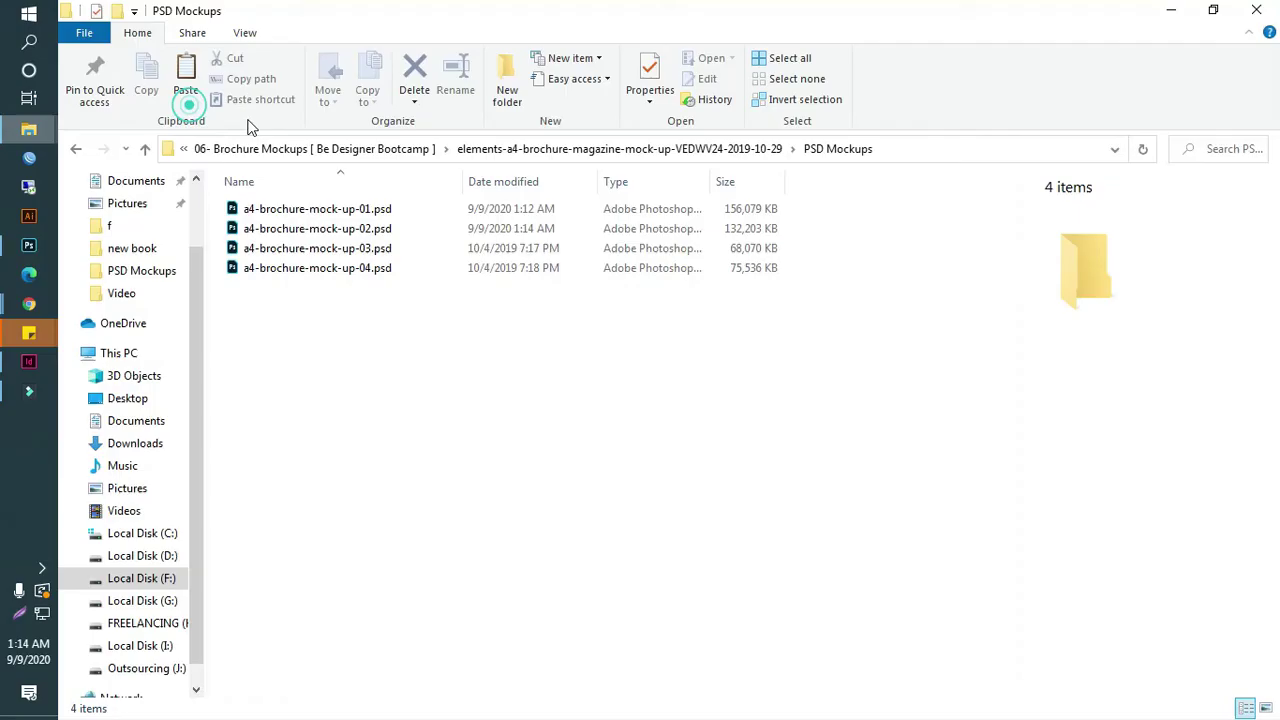
double_click(340, 248)
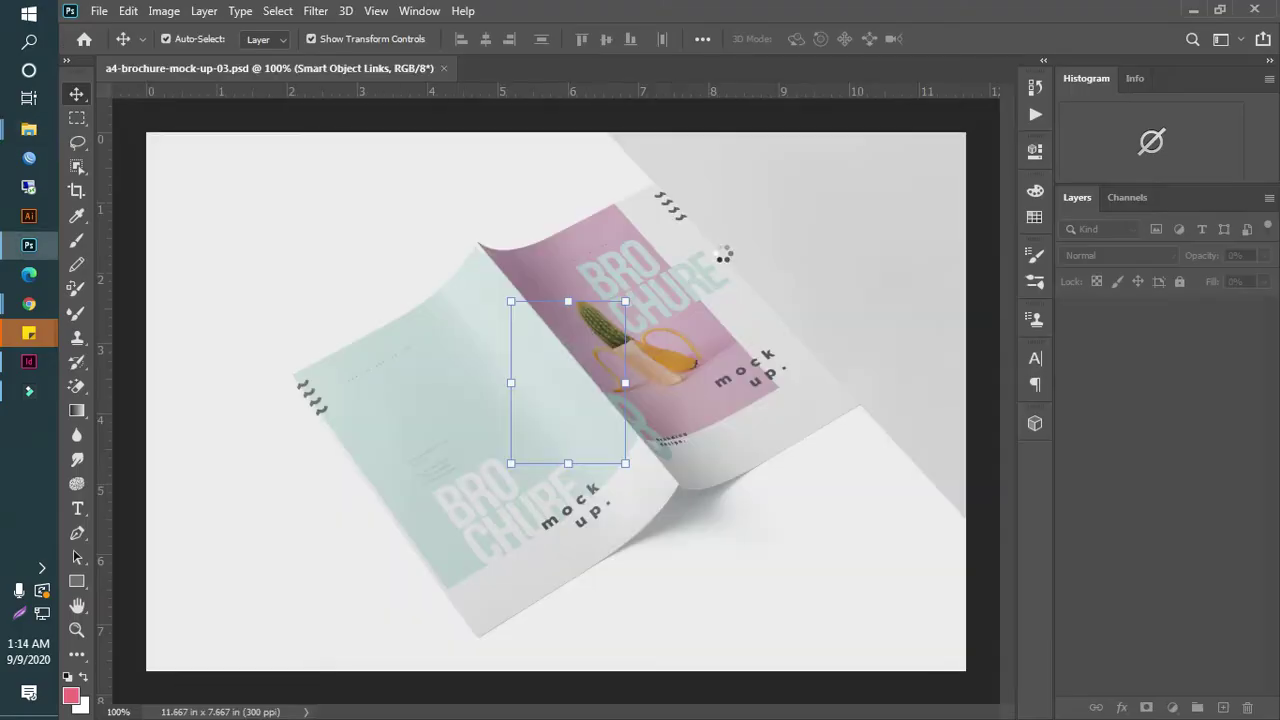
- Open the upper Replace Your Design Here smart object and place the Untitled-612.png back cover page in it
click(460, 415)
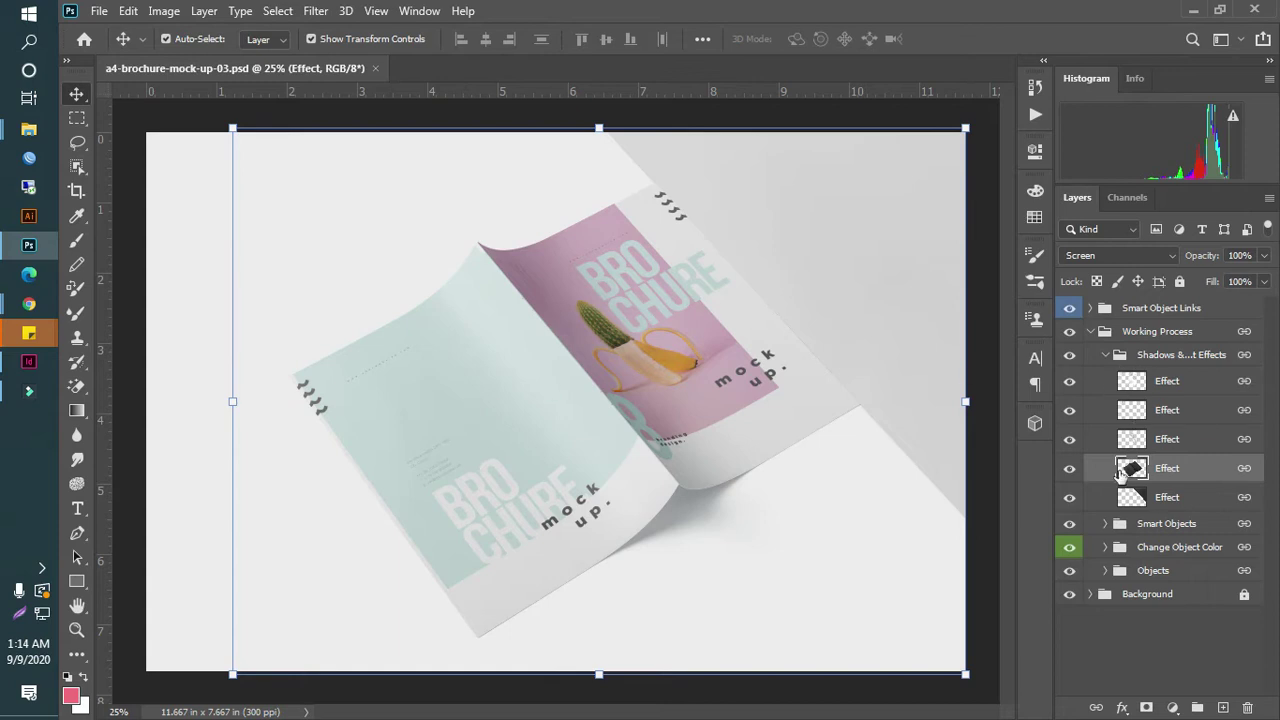
click(1090, 308)
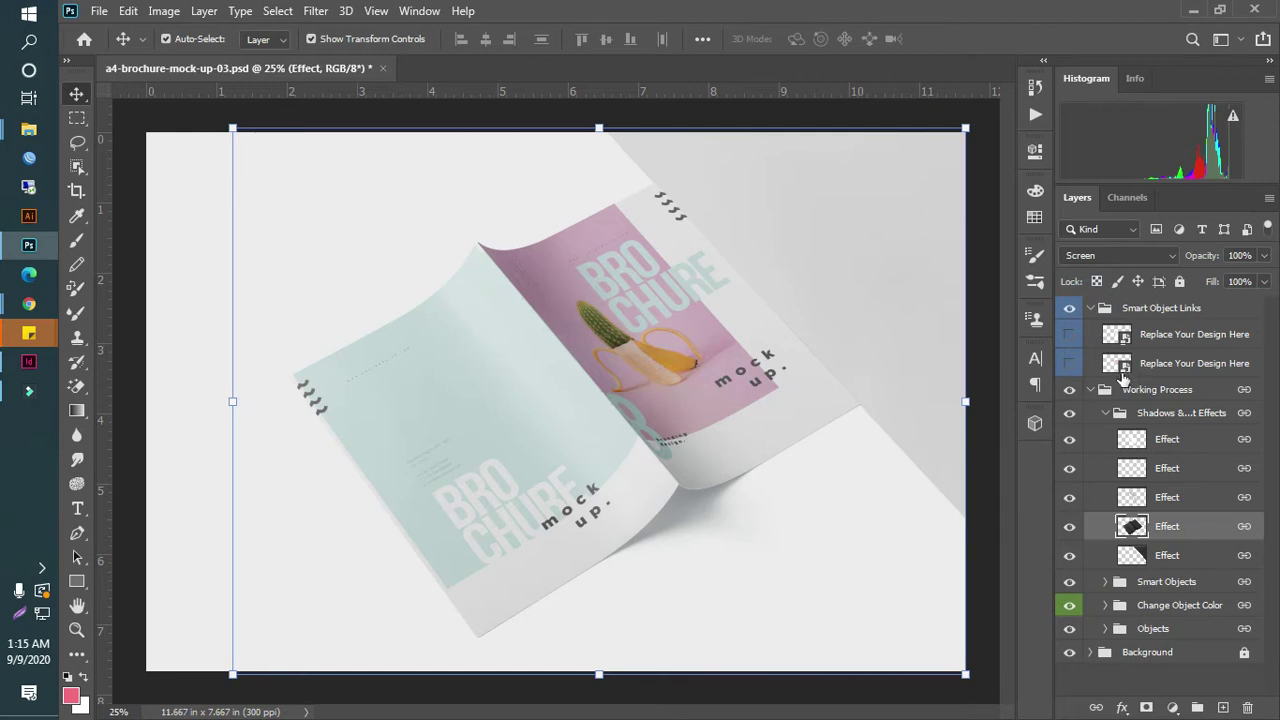
double_click(1116, 335)
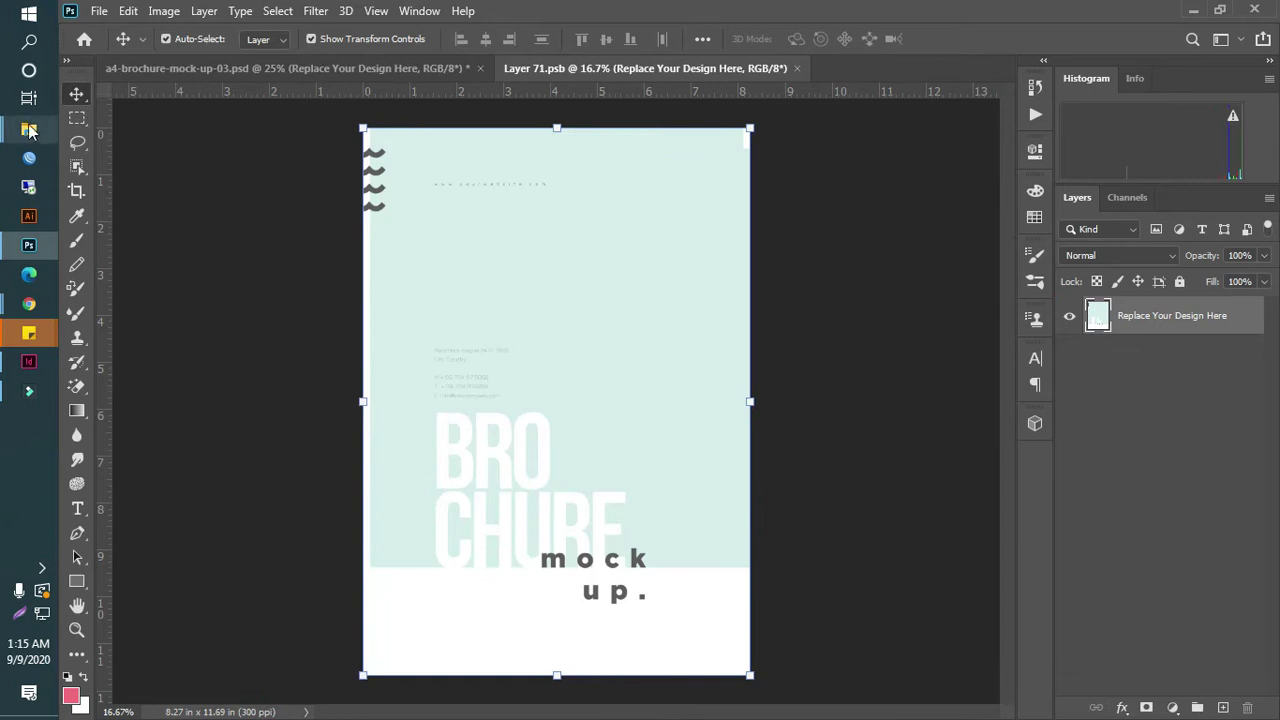
mouse_move(29, 130)
click(194, 218)
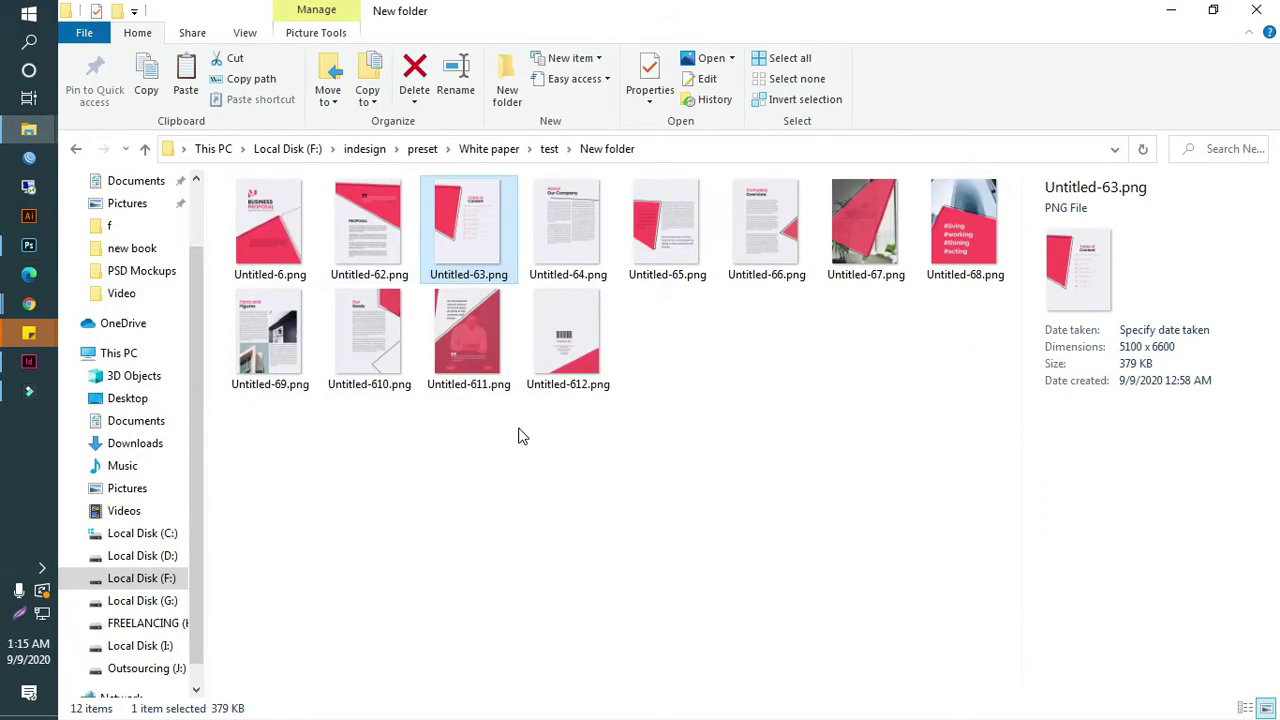
drag(551, 362, 583, 487)
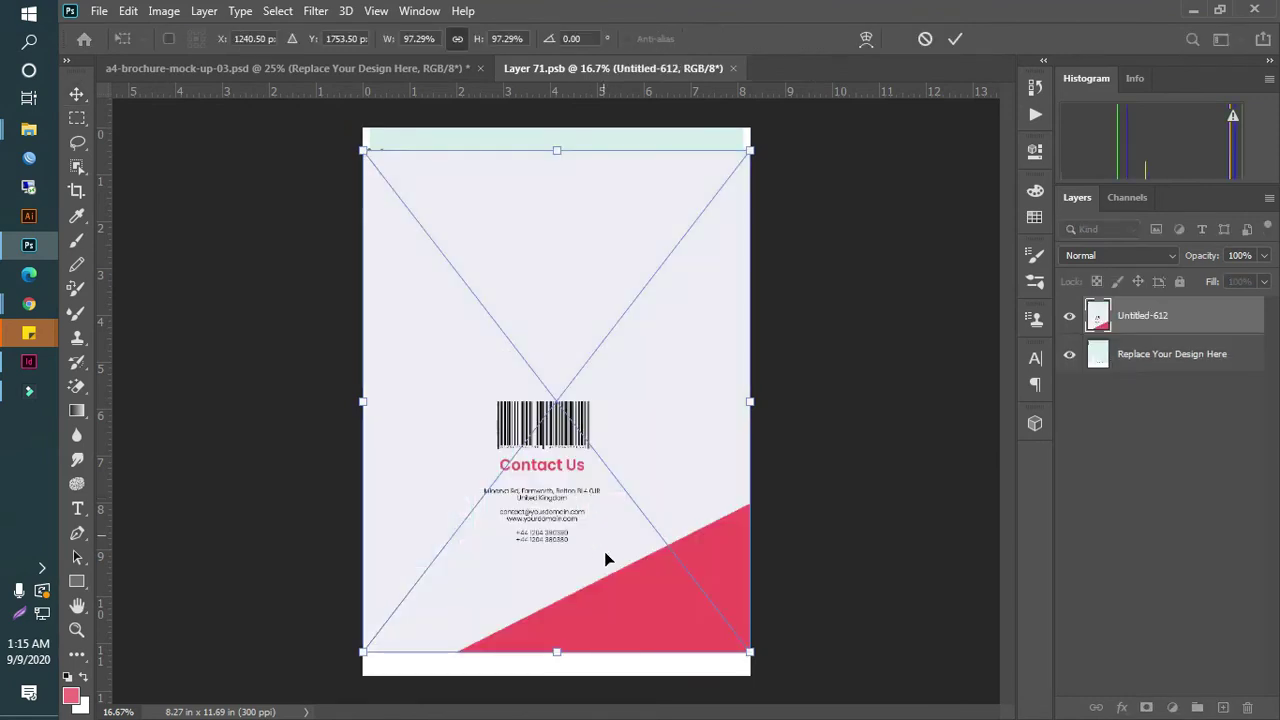
- Stretch the placed Untitled-612 page vertically to fill the canvas, apply it, then save and close the smart object
drag(557, 652, 556, 675)
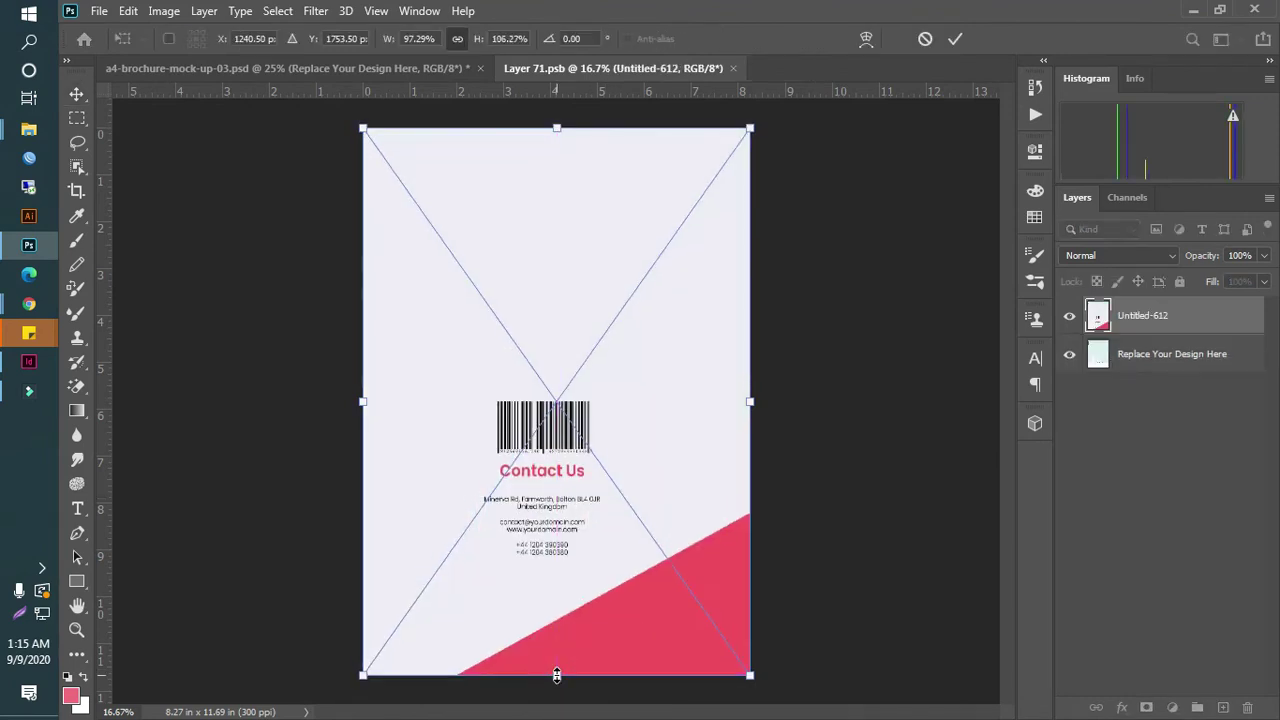
key(Return)
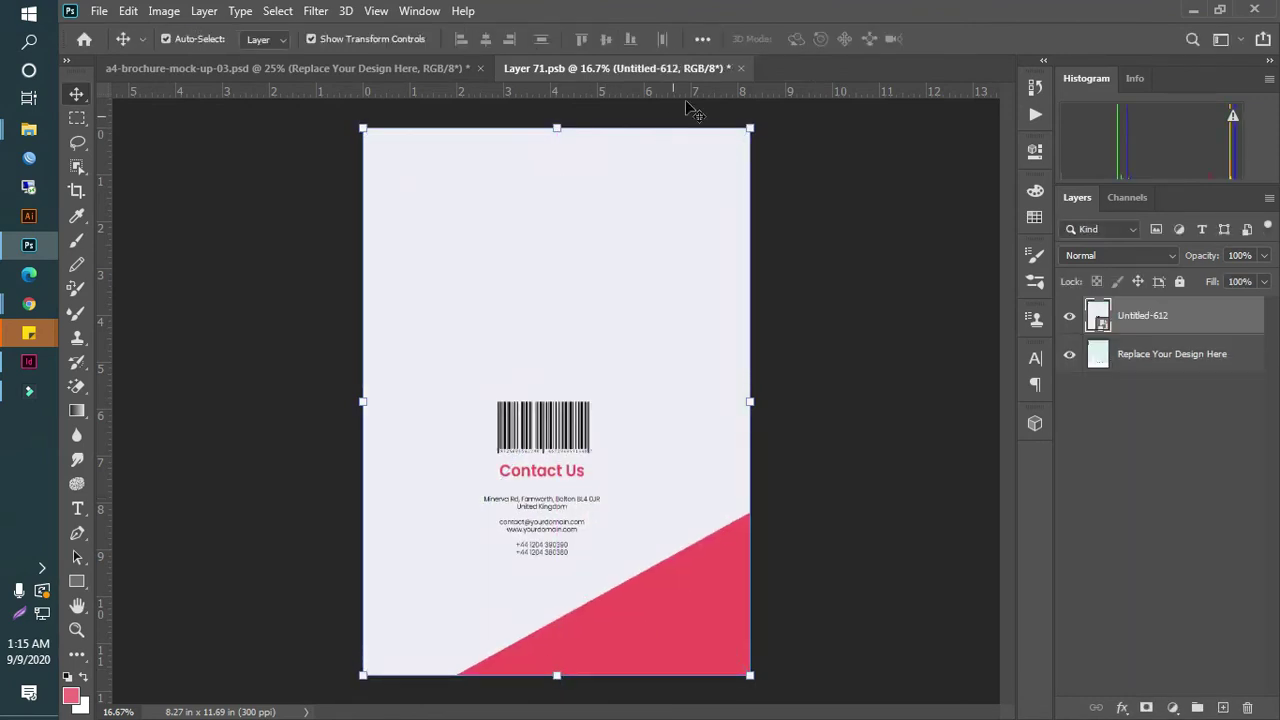
click(741, 68)
click(583, 284)
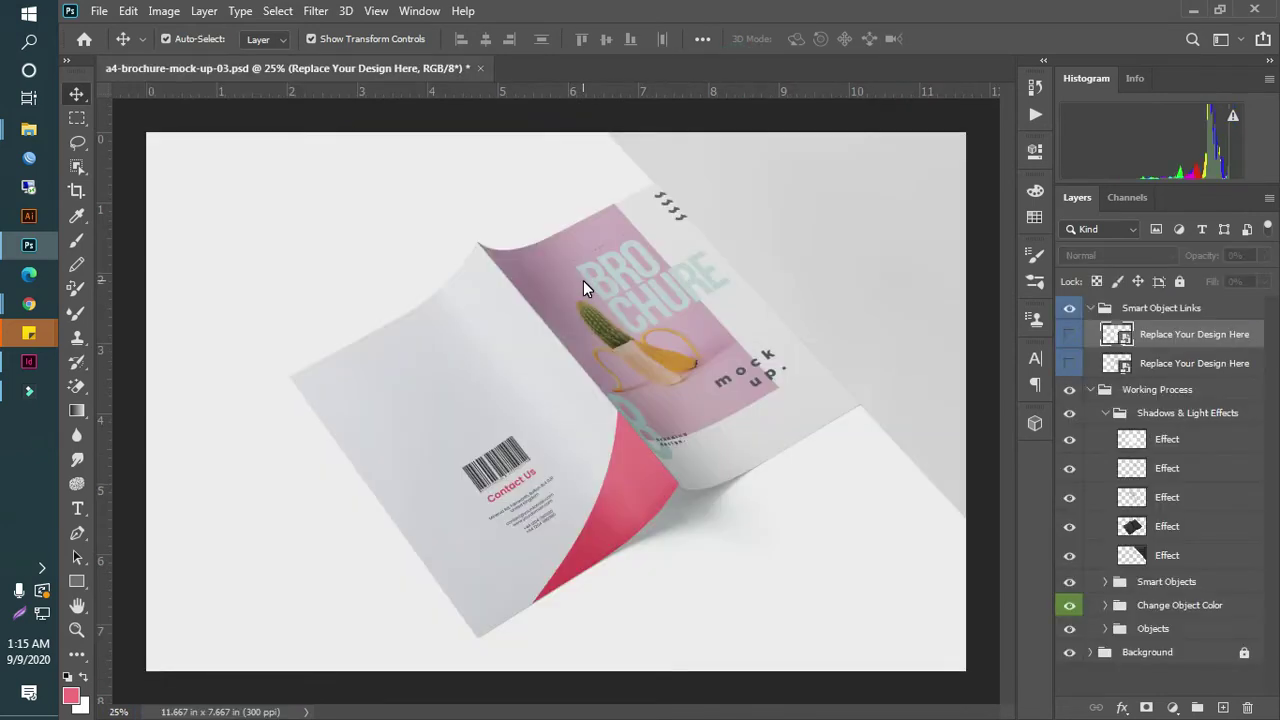
- Open the lower Replace Your Design Here smart object and place the Untitled-6.png Business Proposal cover in it
double_click(1116, 364)
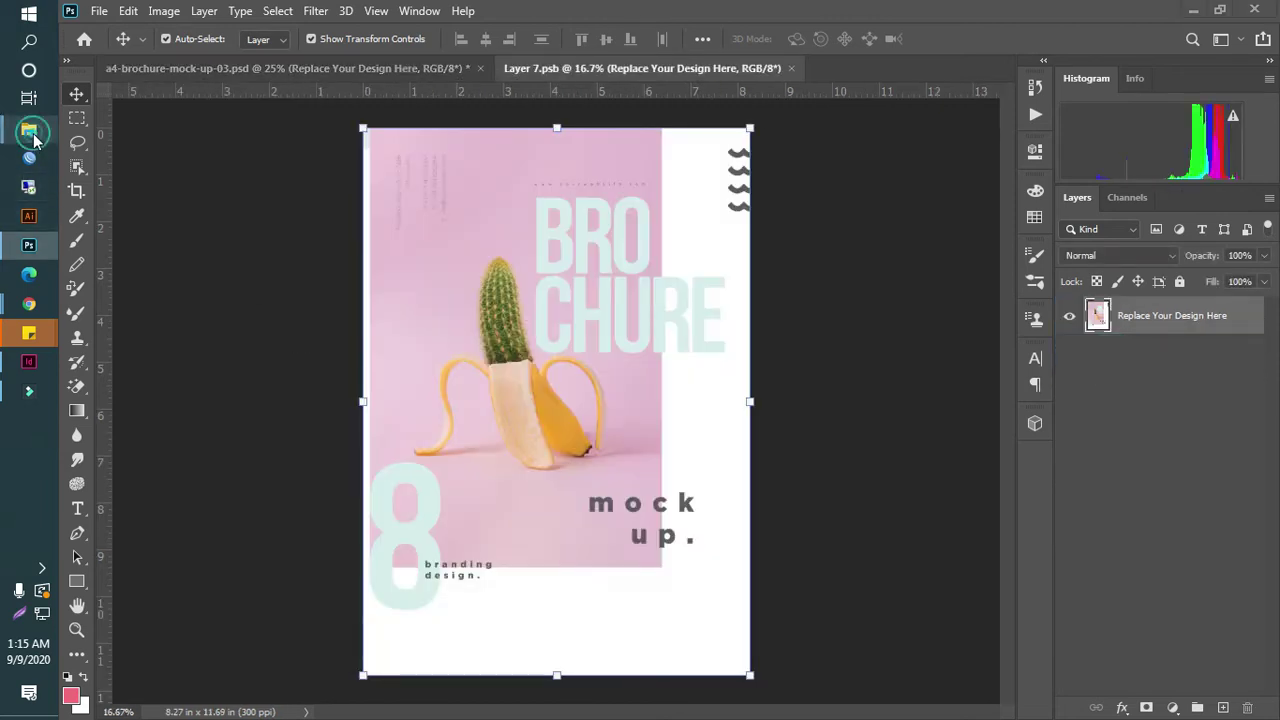
mouse_move(33, 140)
click(181, 229)
drag(270, 230, 560, 476)
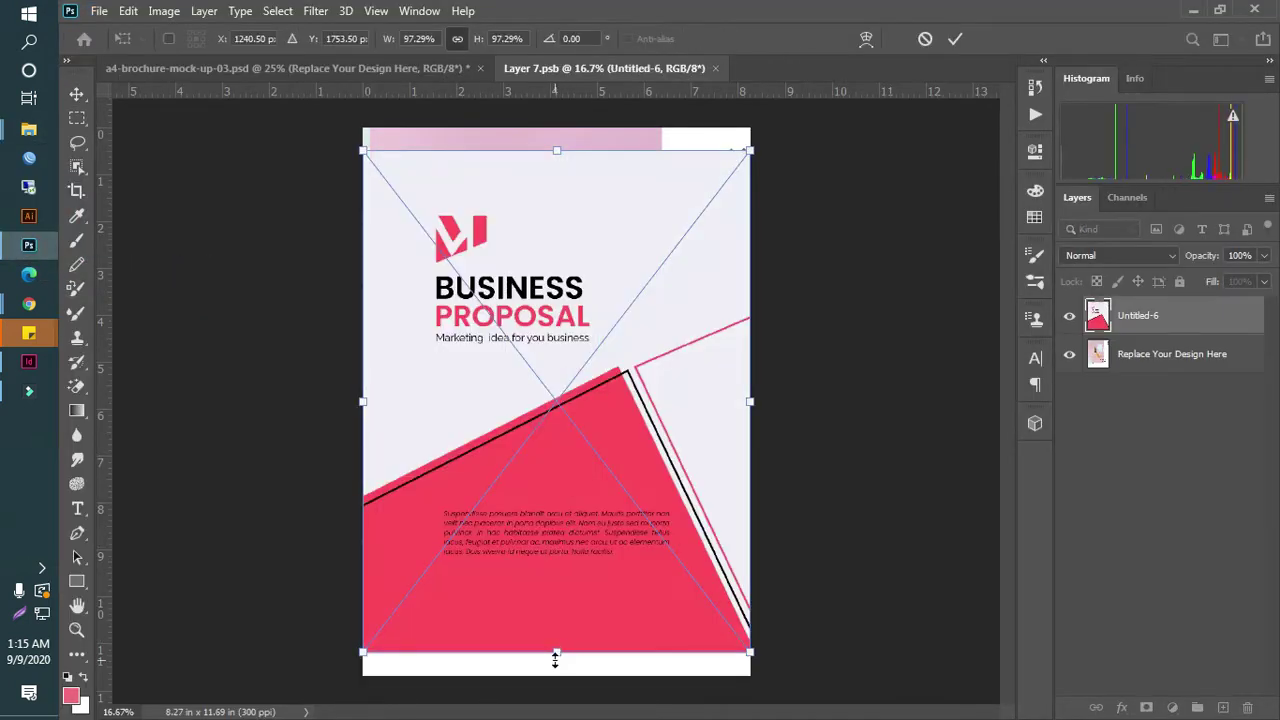
- Stretch the placed Untitled-6 cover vertically to fill the canvas, apply it, then save and close the smart object
drag(556, 657, 556, 675)
key(Return)
click(722, 68)
click(577, 283)
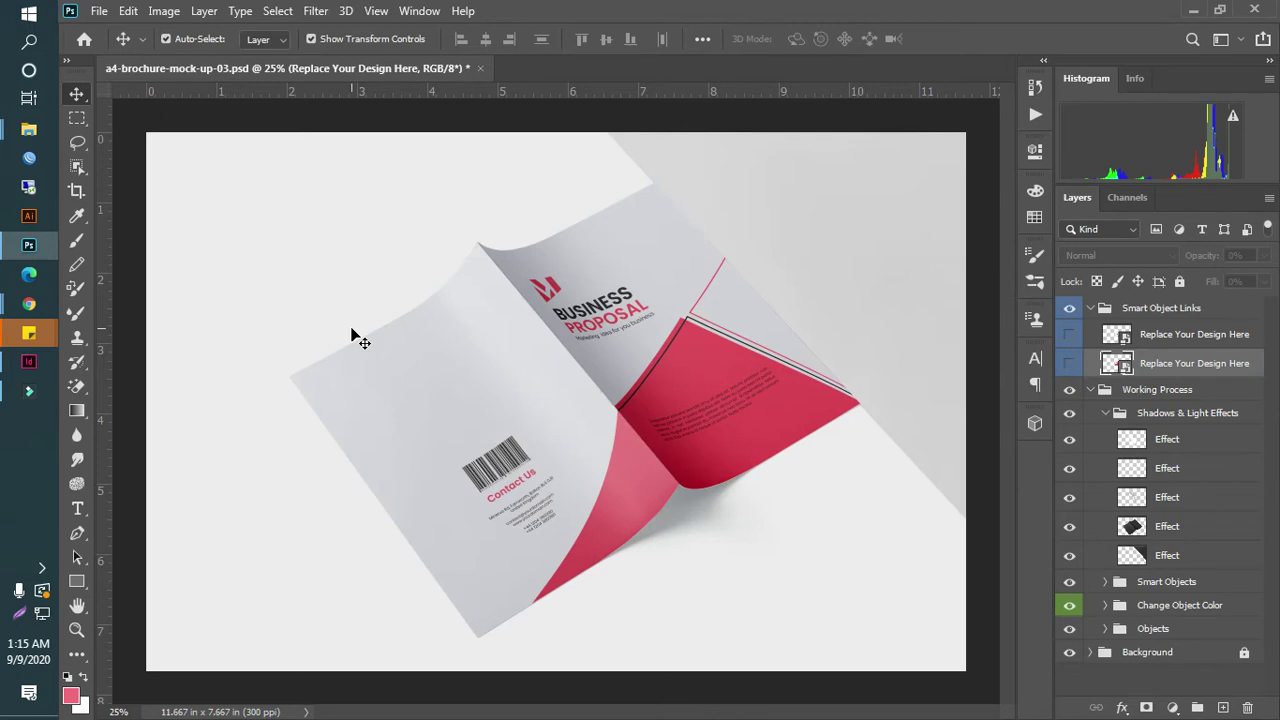
- Start a quick PNG export of the finished brochure mockup and browse to the new book folder inside Display on drive F
click(99, 11)
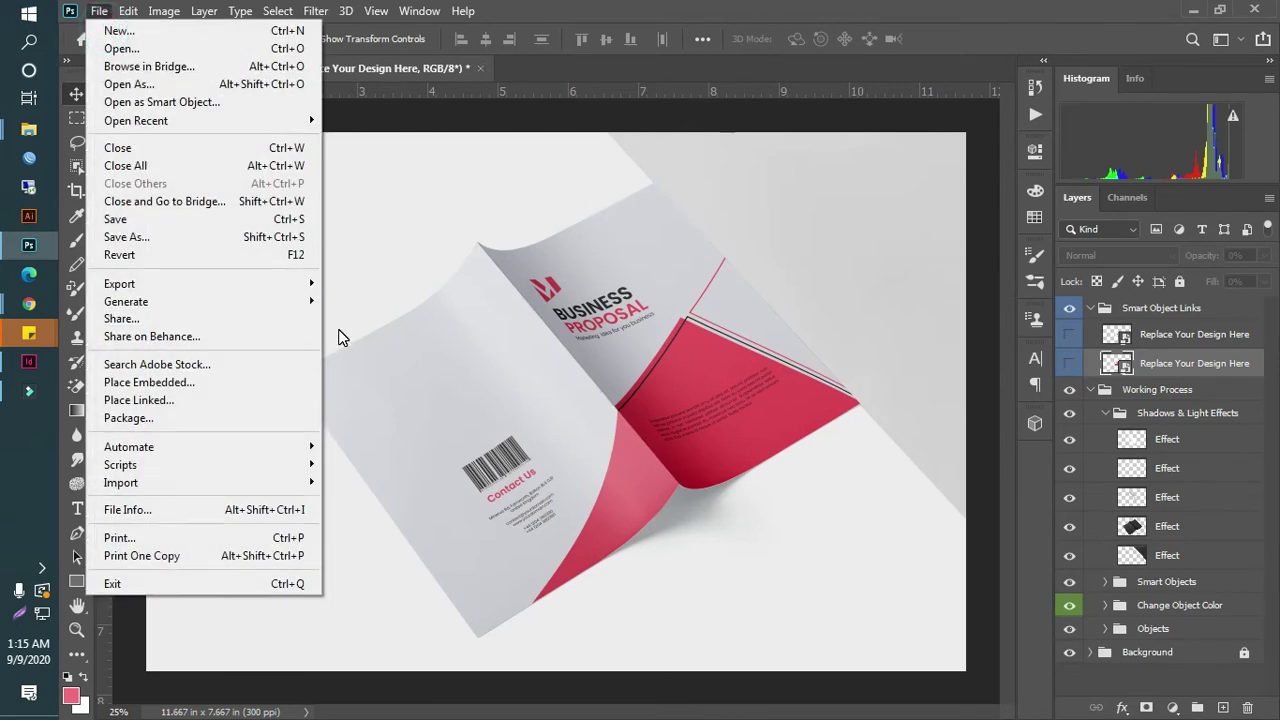
mouse_move(146, 285)
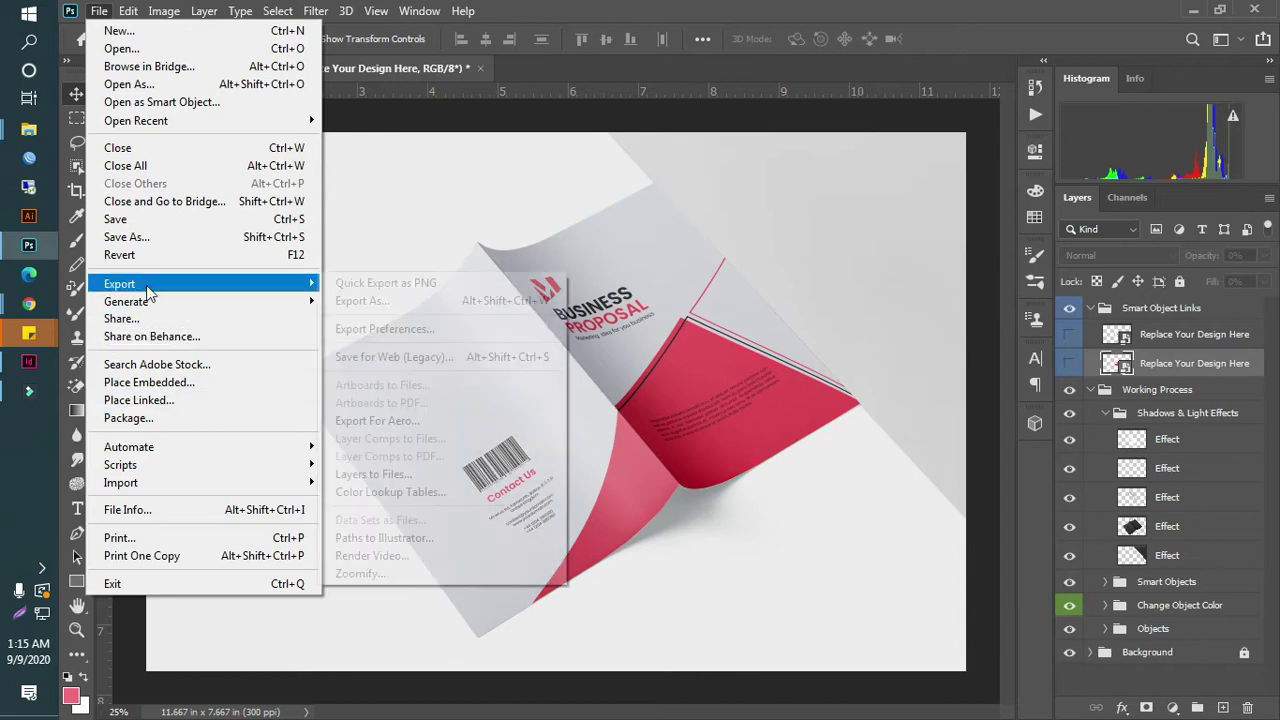
click(390, 283)
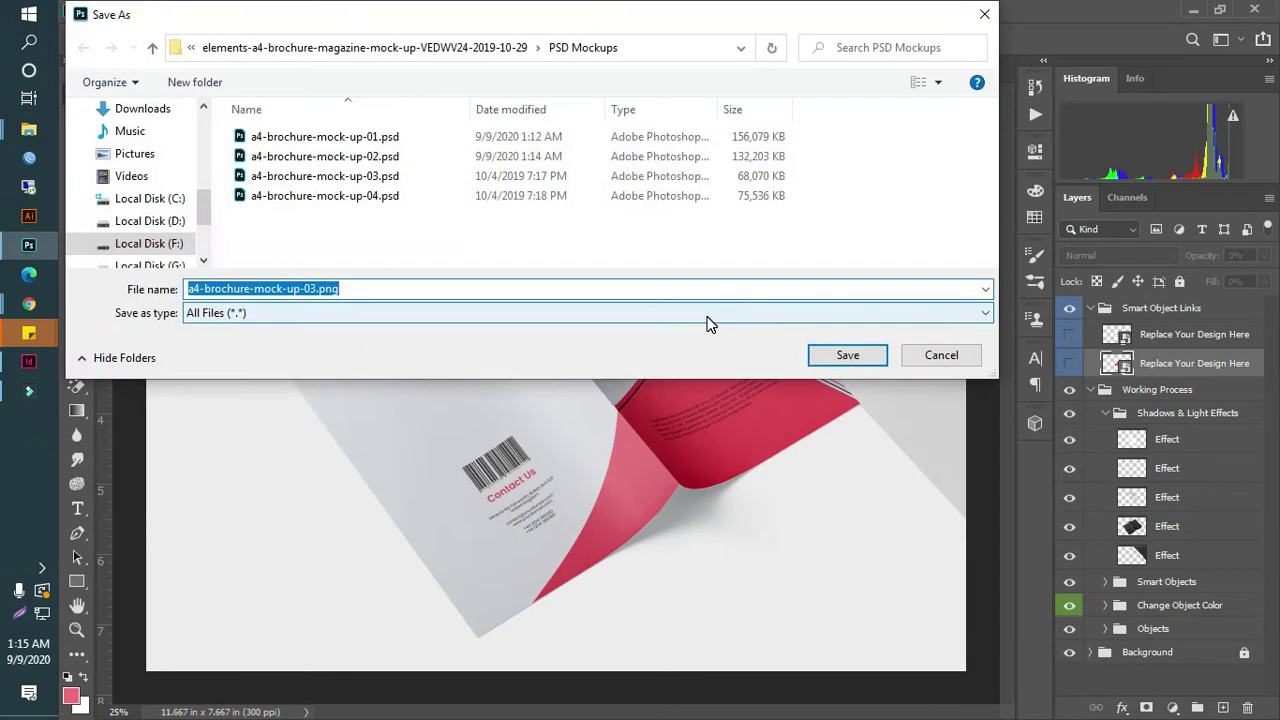
click(152, 48)
click(152, 48)
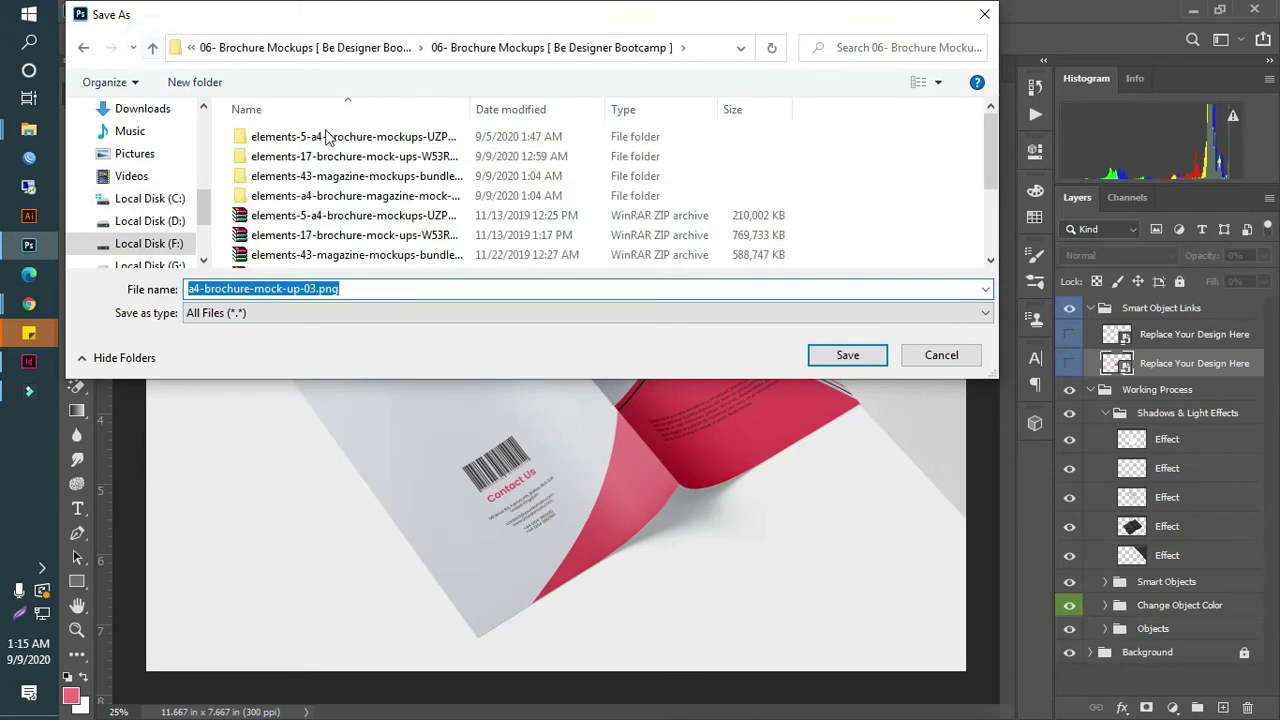
scroll(340, 180, down, 2)
scroll(367, 205, up, 3)
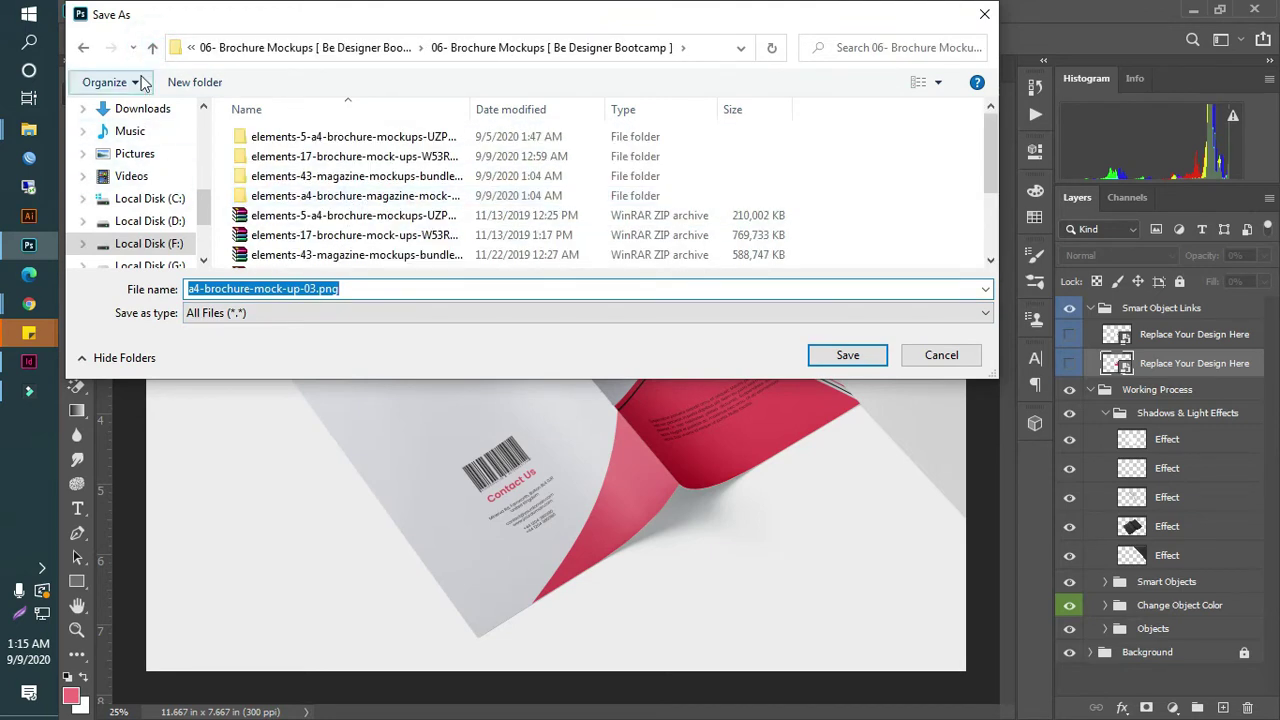
click(152, 48)
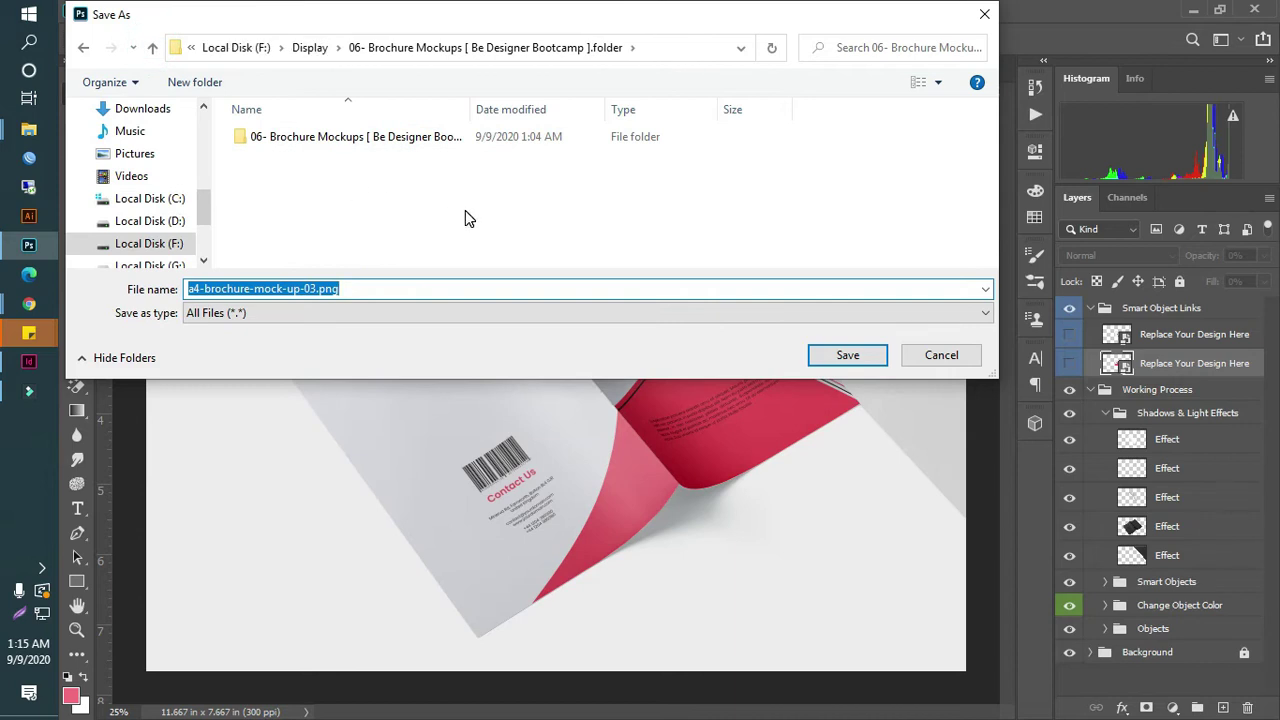
click(152, 48)
scroll(391, 194, down, 3)
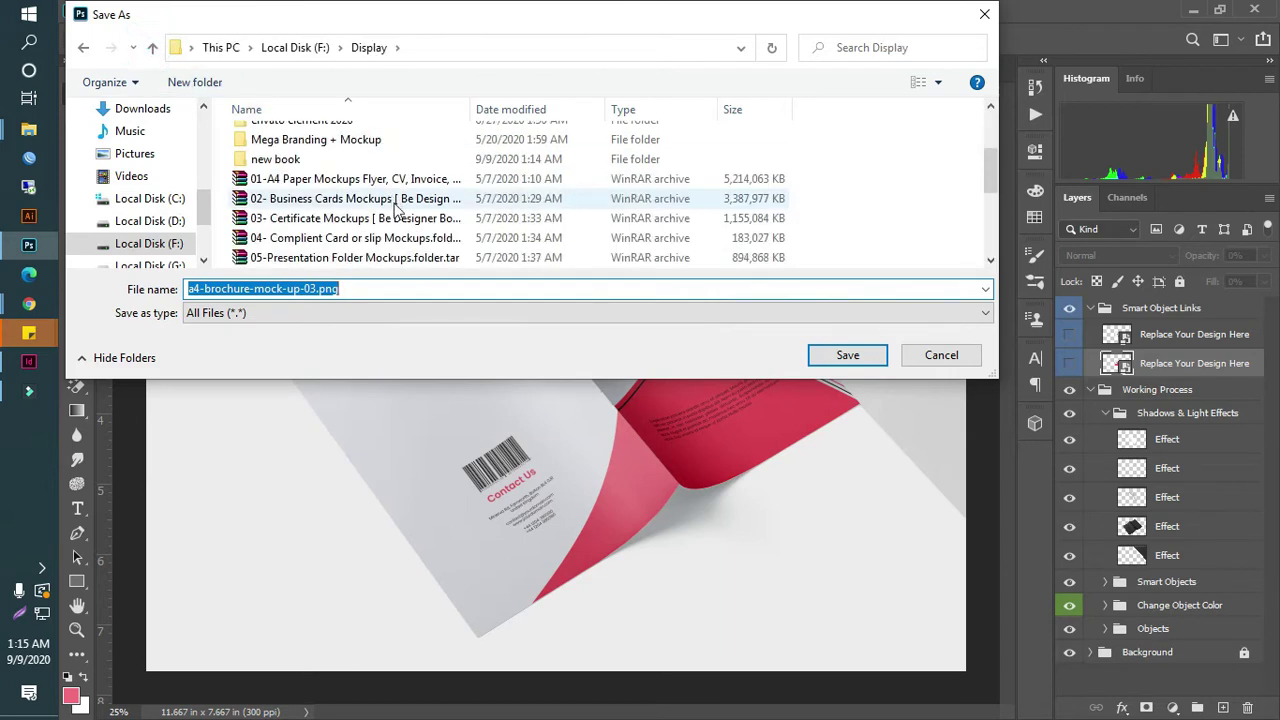
double_click(270, 160)
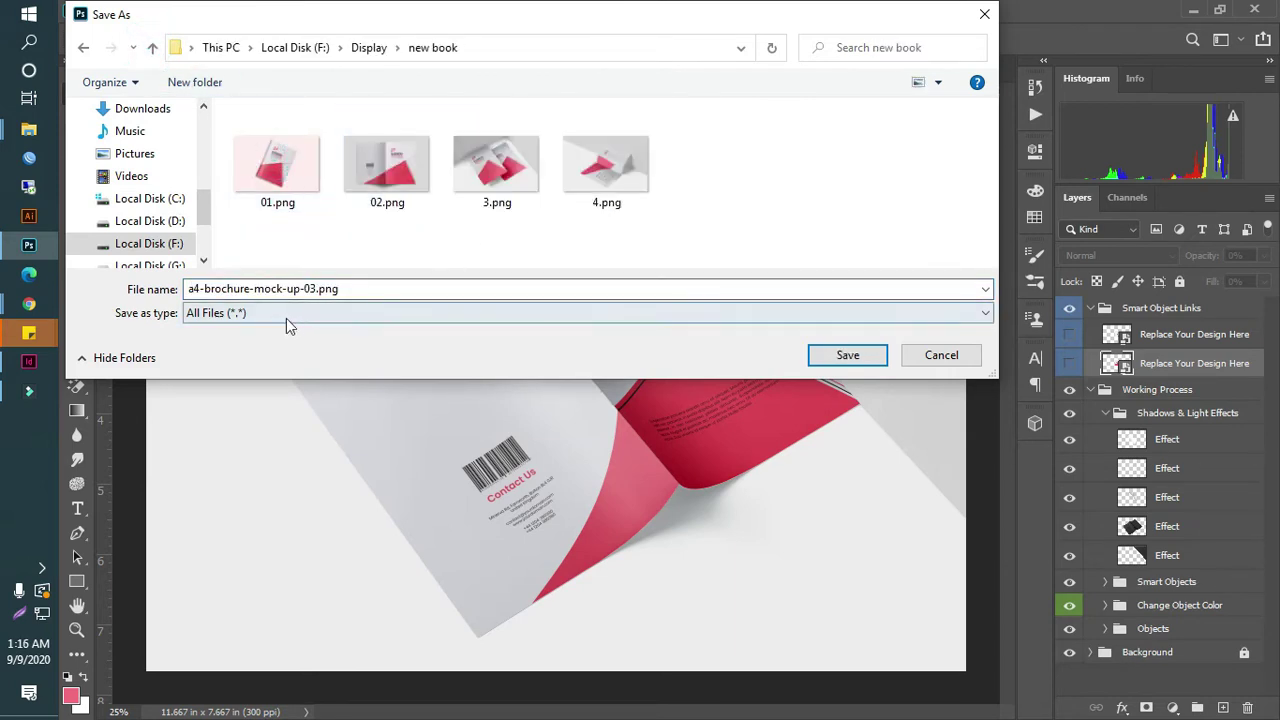
- Save the exported PNG as 5 and close a4-brochure-mock-up-03.psd without saving its changes
click(379, 290)
text(5)
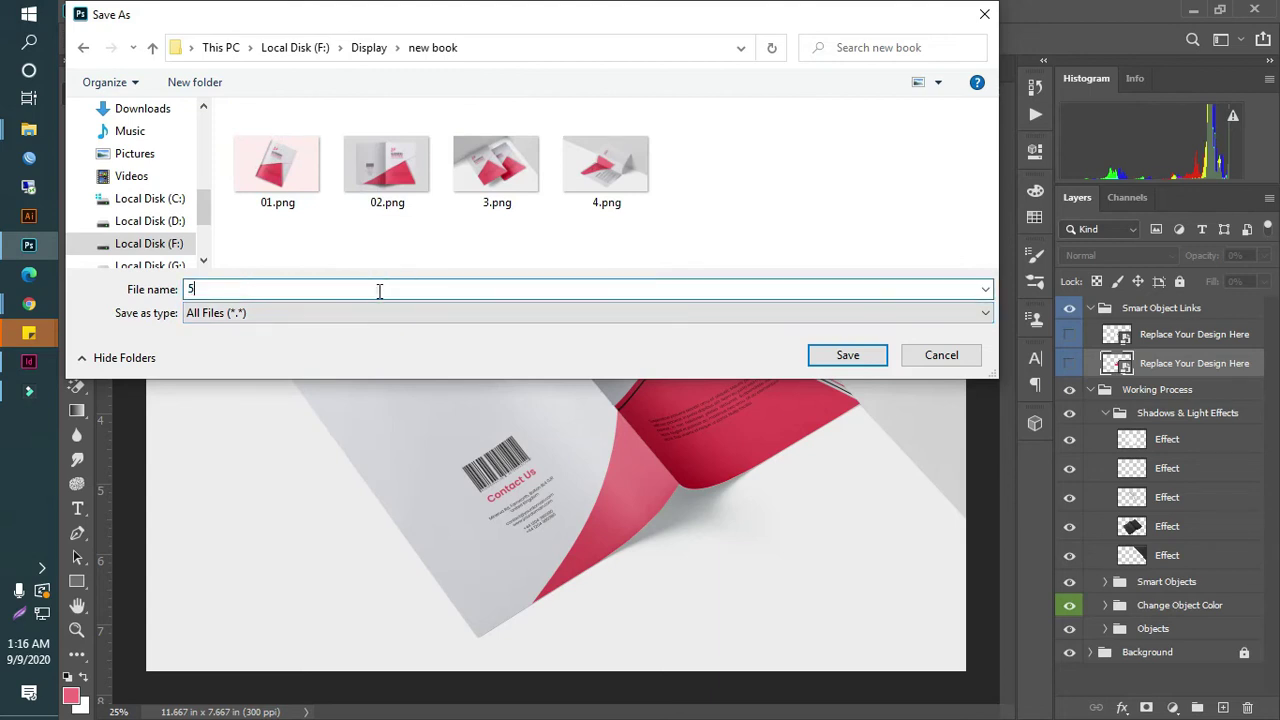
key(Return)
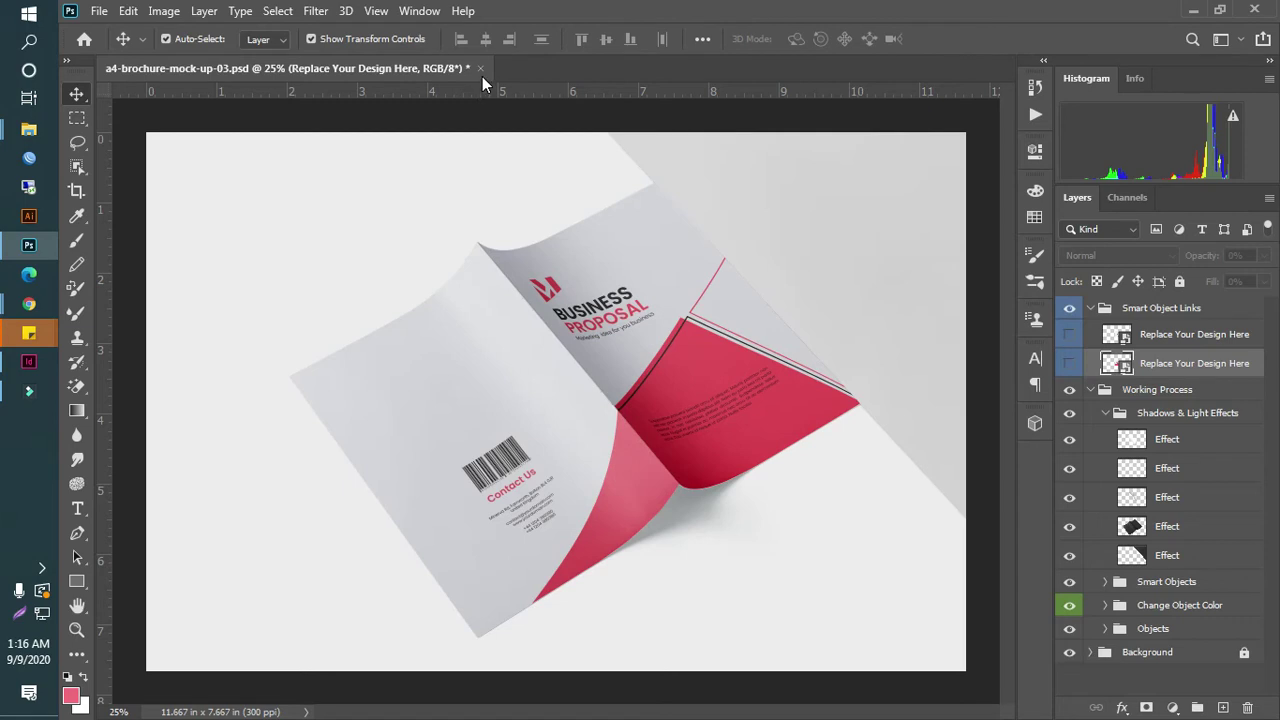
click(481, 69)
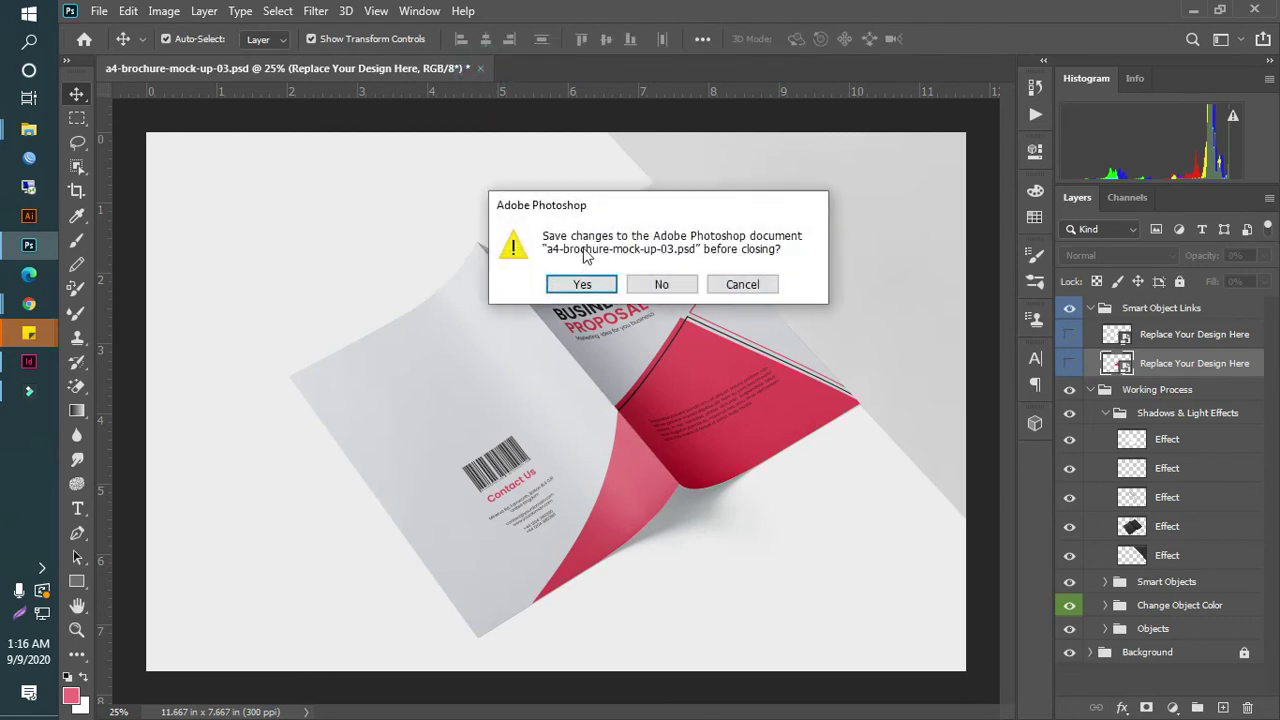
click(659, 285)
- Open a4-brochure-mock-up-04.psd from the PSD Mockups folder and open its upper Replace Your Design Here smart object
mouse_move(28, 127)
click(150, 75)
double_click(320, 268)
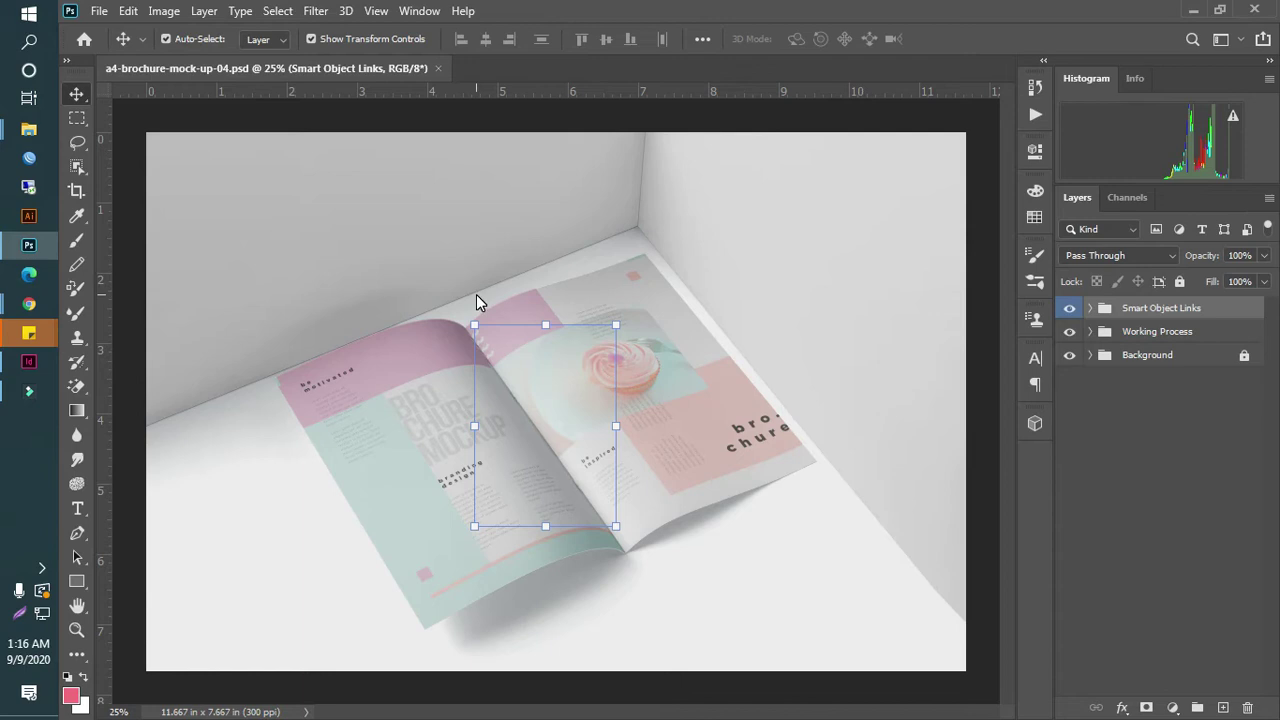
click(1093, 308)
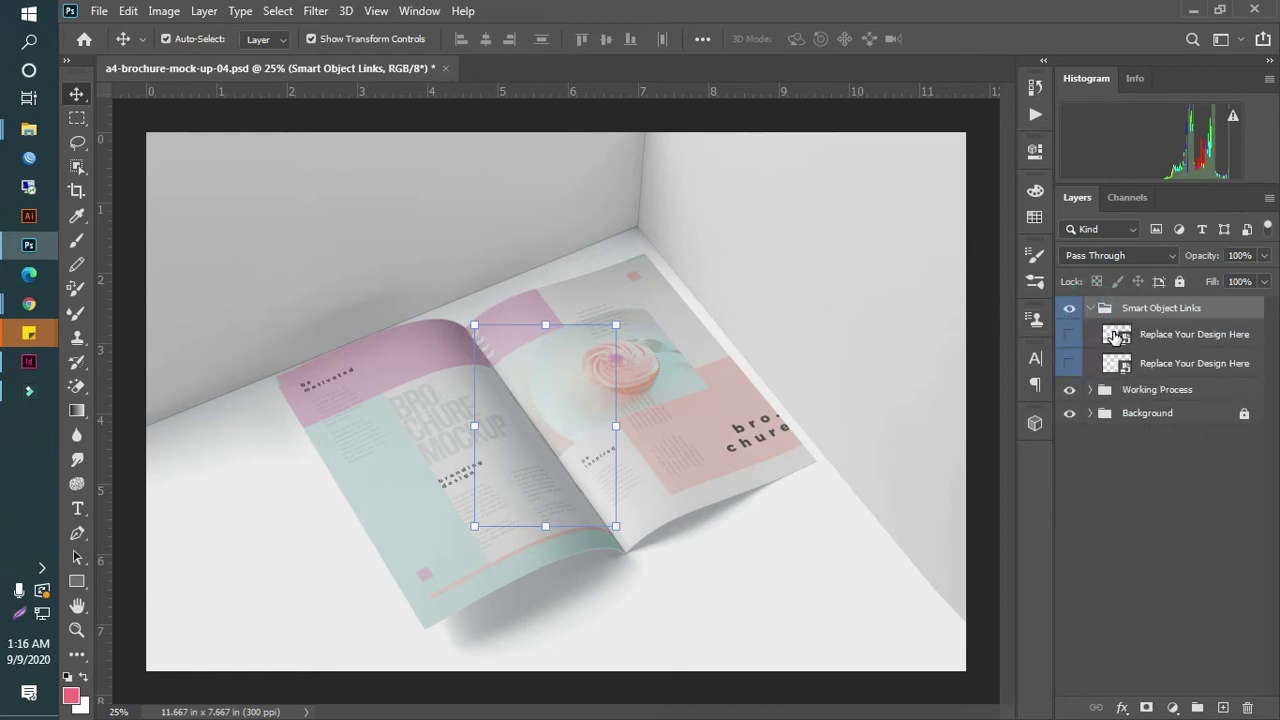
double_click(1113, 335)
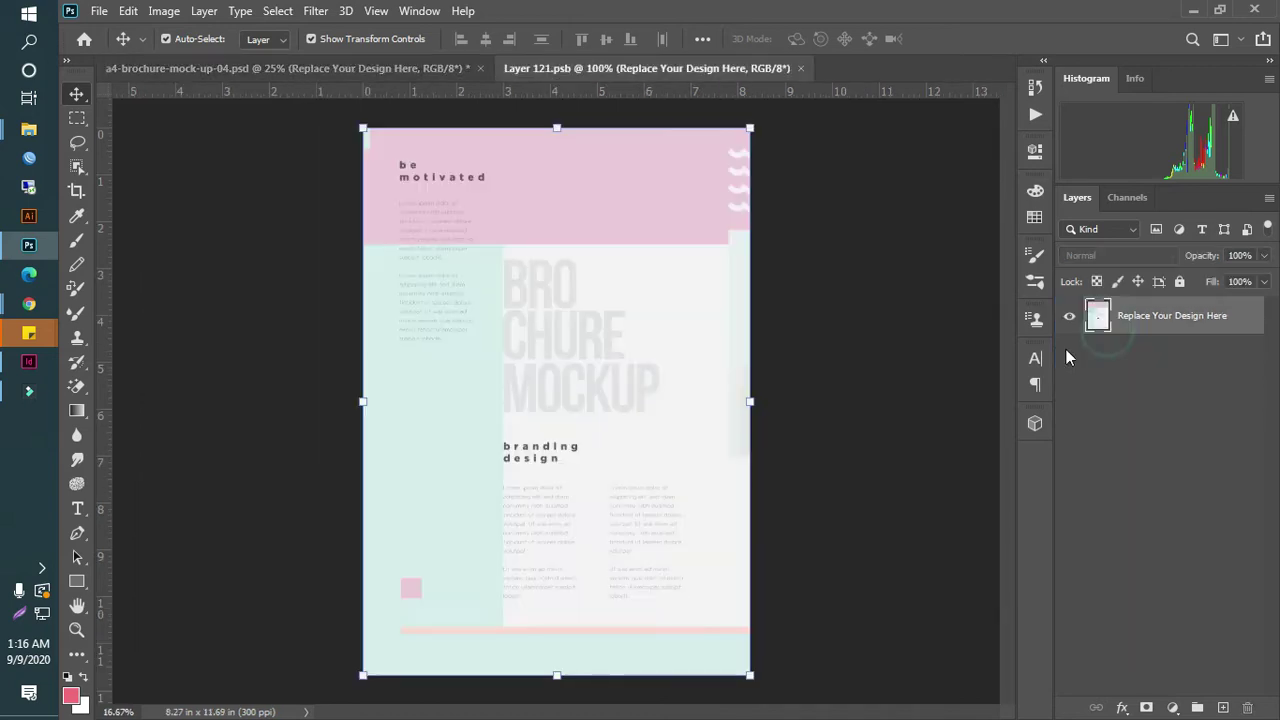
click(330, 68)
click(553, 68)
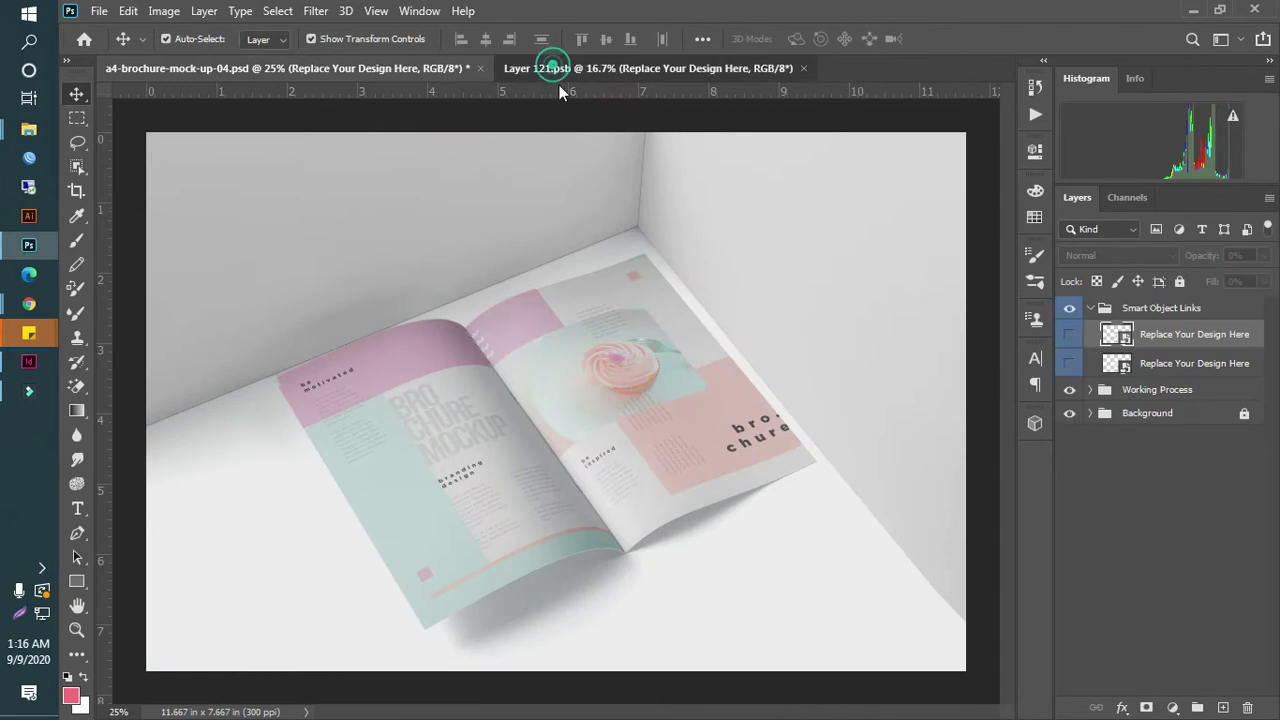
- Place the Untitled-64.png About Our Company page from File Explorer into the open smart object
mouse_move(28, 130)
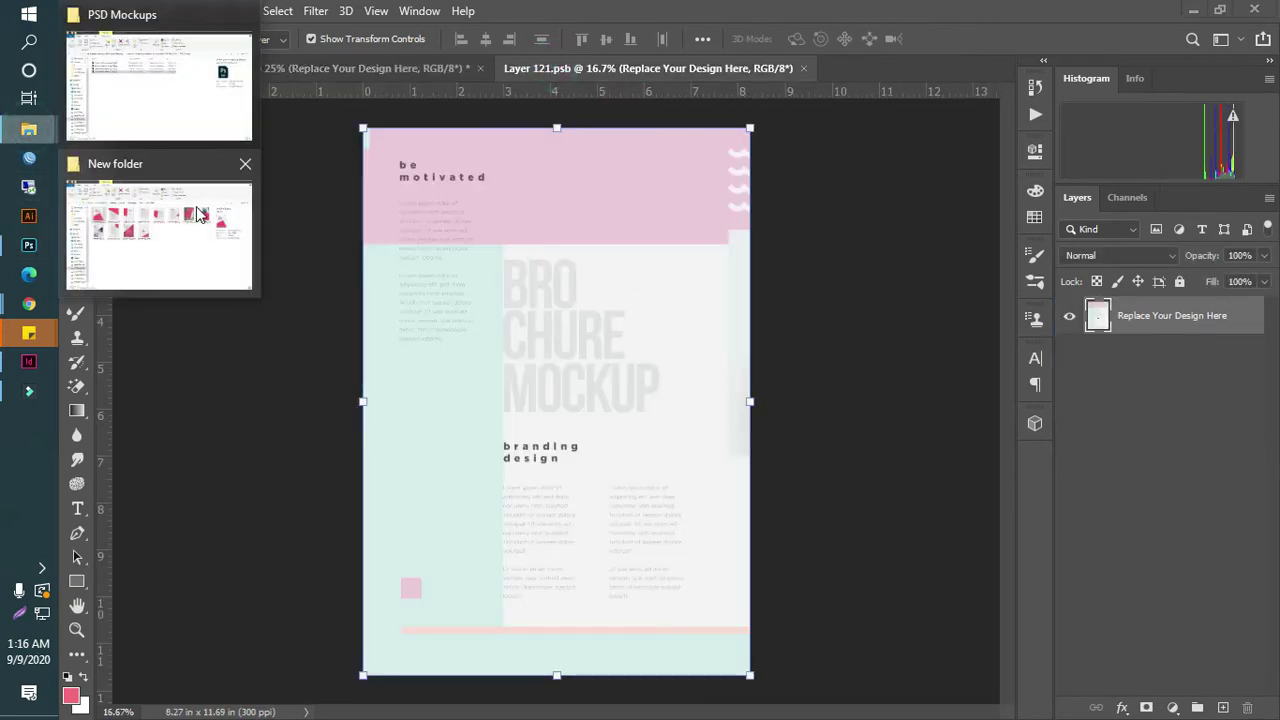
click(197, 214)
click(592, 243)
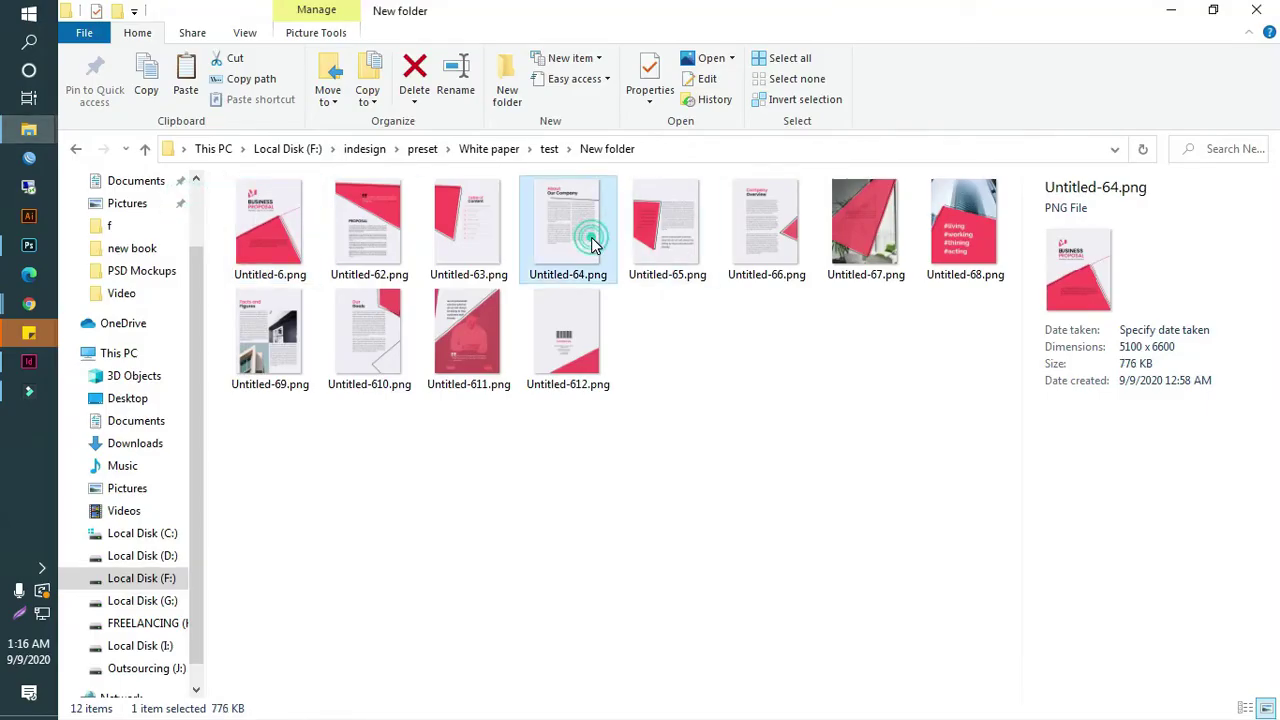
drag(577, 241, 537, 393)
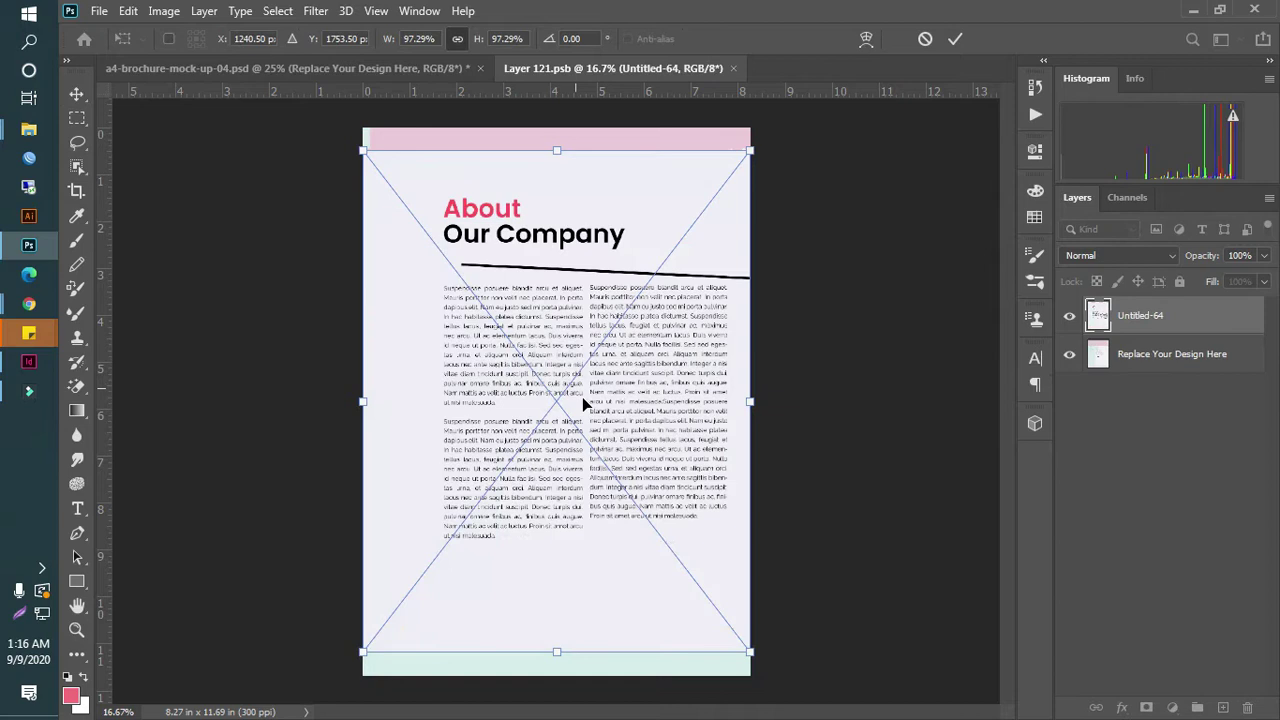
- Stretch the placed Untitled-64 page vertically to fill the canvas, apply it, then save and close the smart object
drag(552, 657, 570, 672)
key(Return)
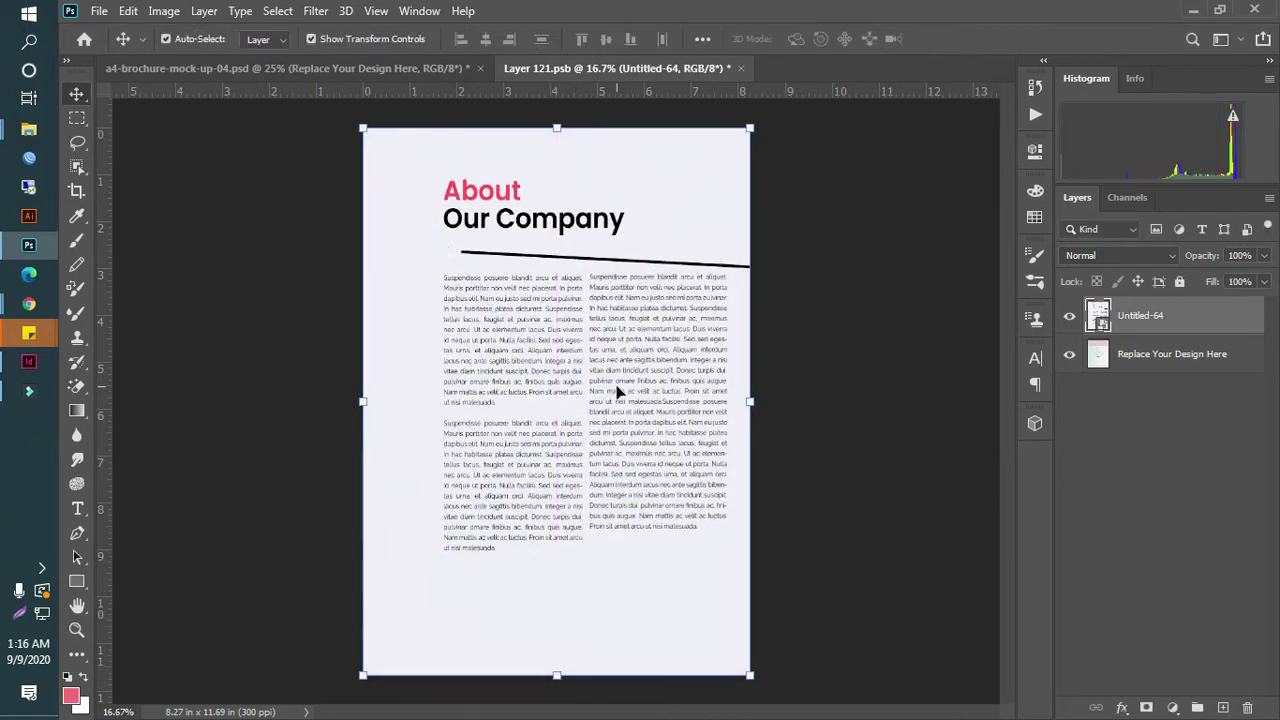
click(740, 68)
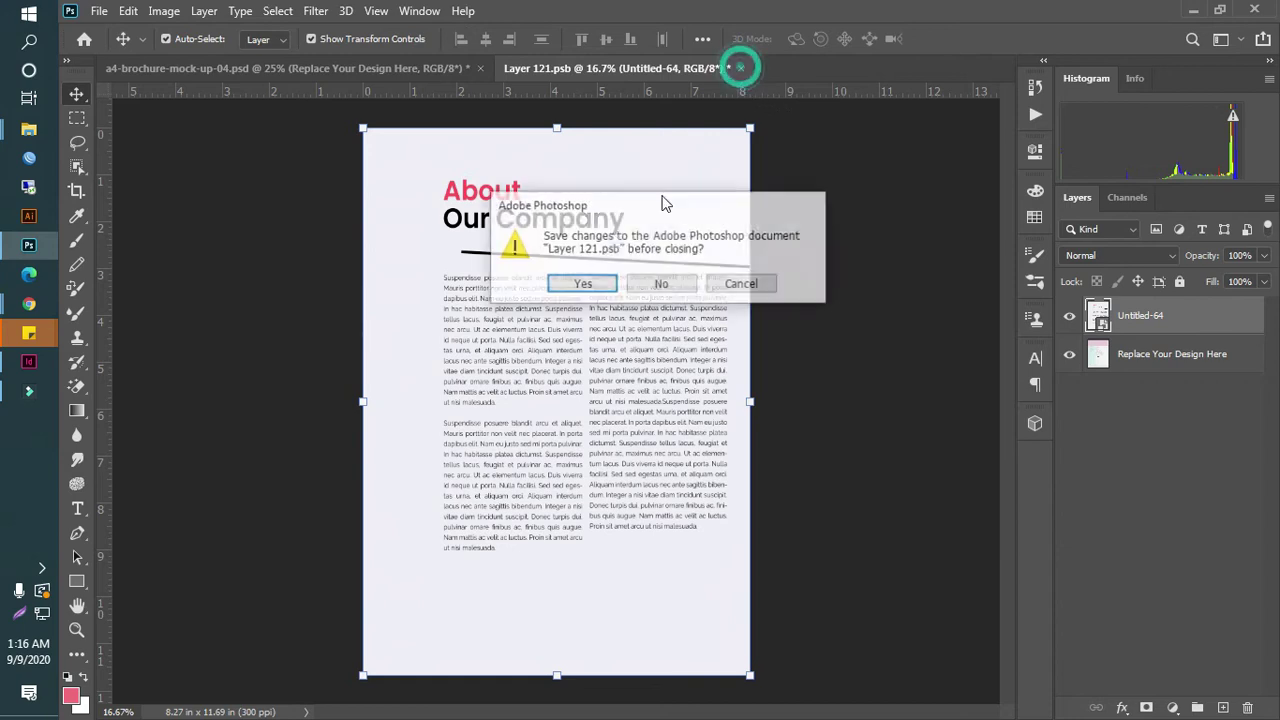
click(577, 283)
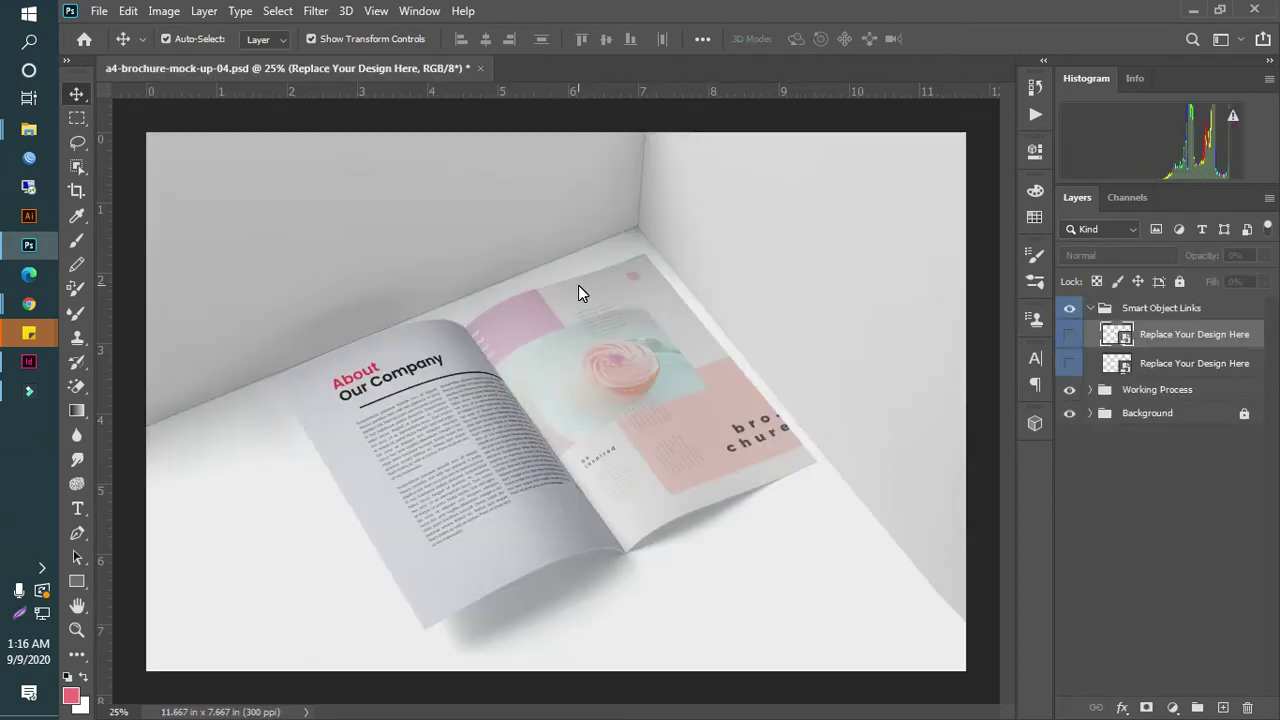
- Open the lower Replace Your Design Here smart object and place the Untitled-65.png page in it
mouse_move(29, 130)
double_click(1116, 363)
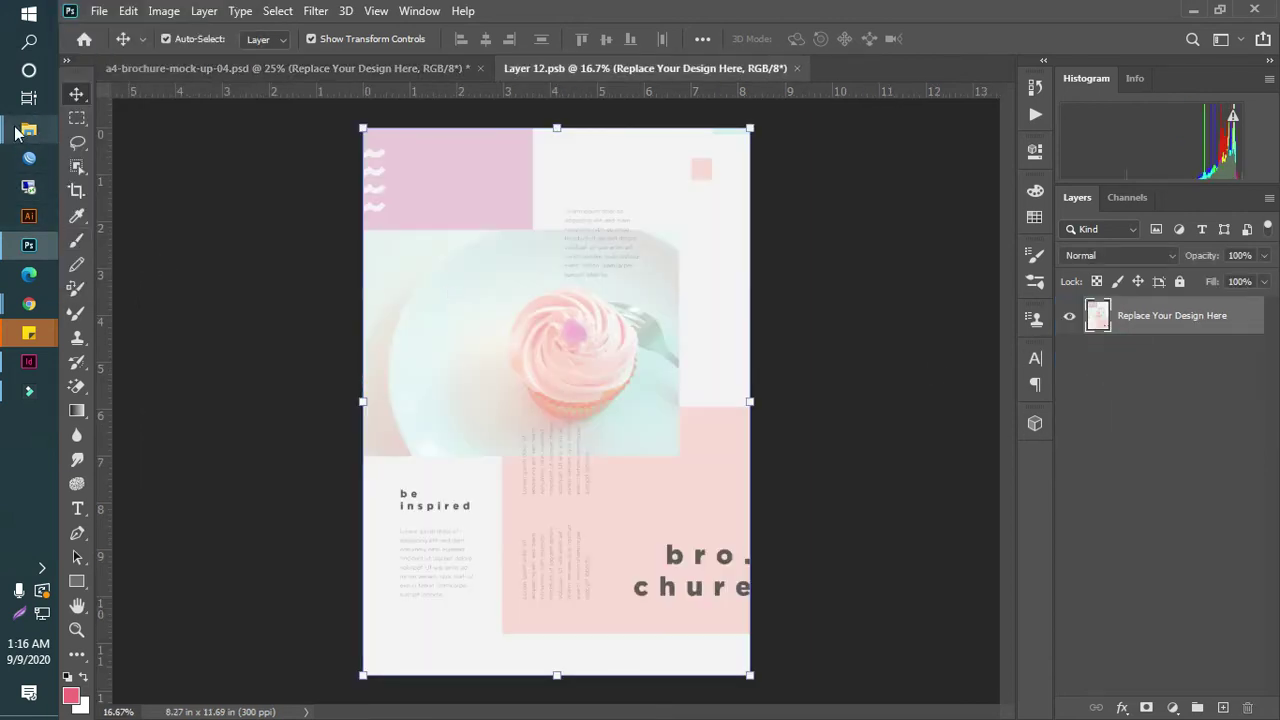
mouse_move(17, 135)
click(155, 235)
drag(676, 247, 613, 465)
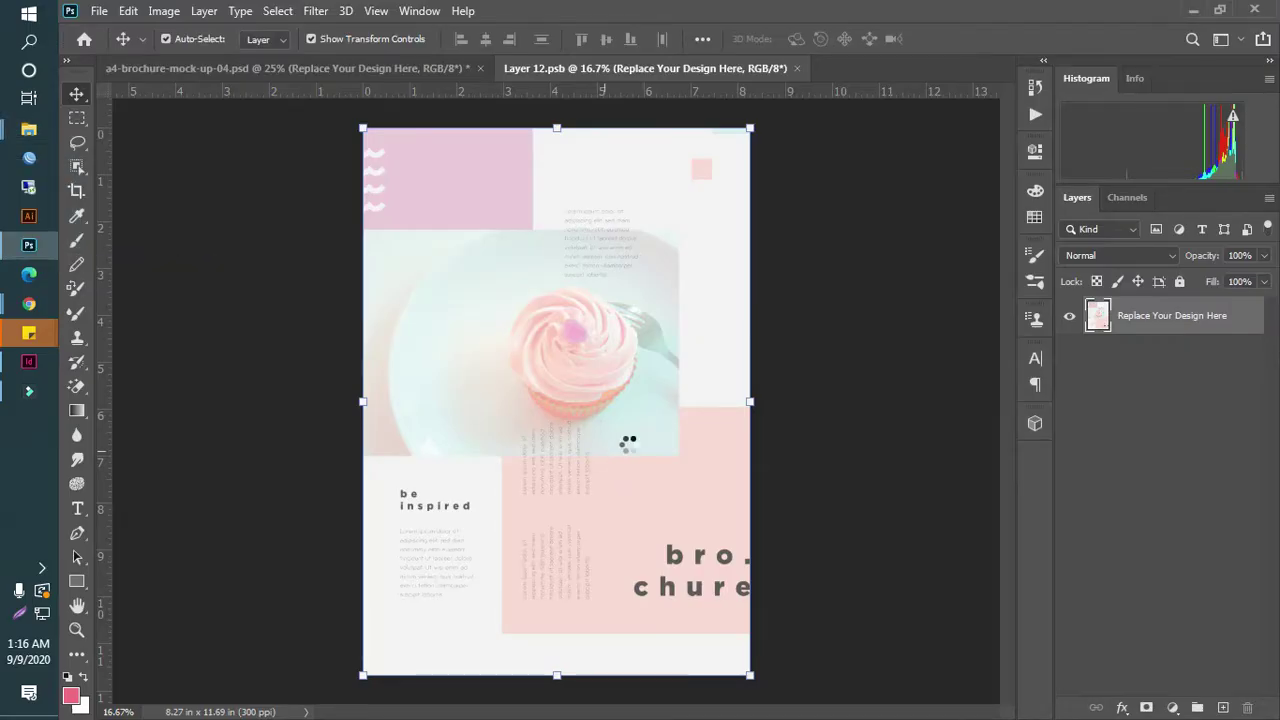
- Stretch the placed Untitled-65 page vertically to fill the canvas, apply it, then save and close the smart object
drag(557, 657, 562, 675)
key(Return)
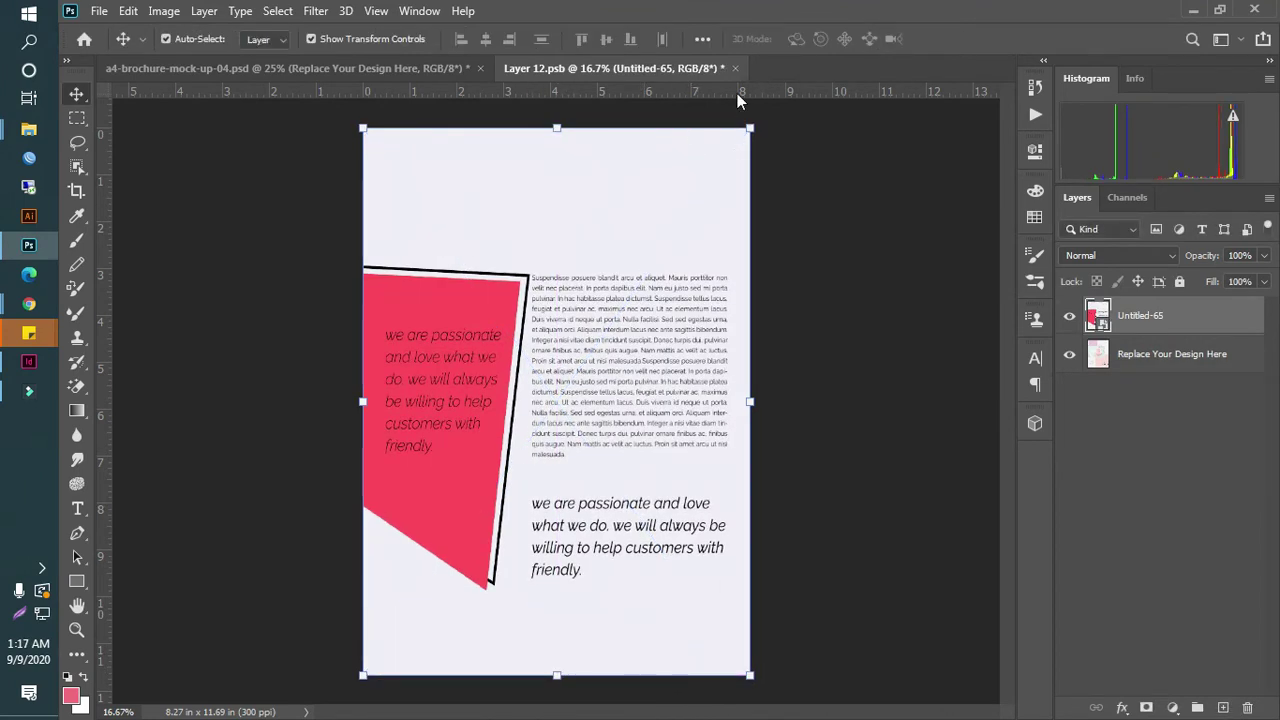
click(736, 68)
click(580, 283)
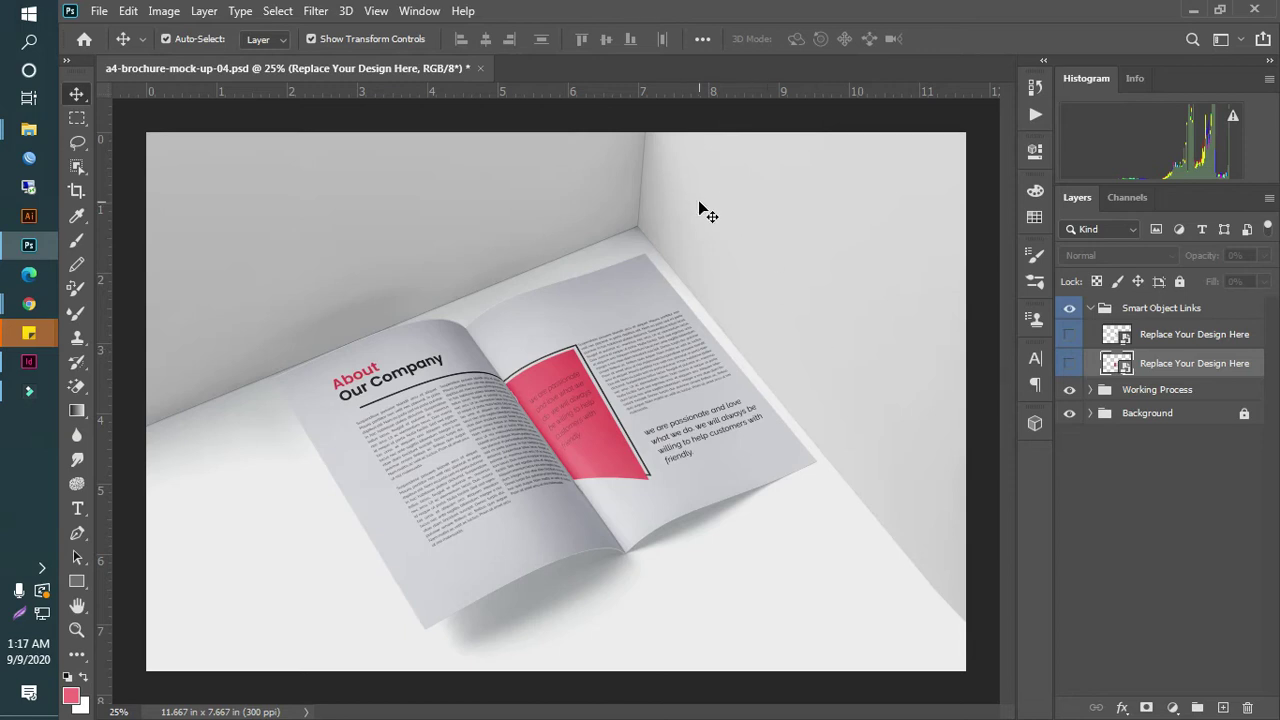
- Save a4-brochure-mock-up-04.psd, then start a quick PNG export and browse to the new book folder inside Display
key(ctrl+s)
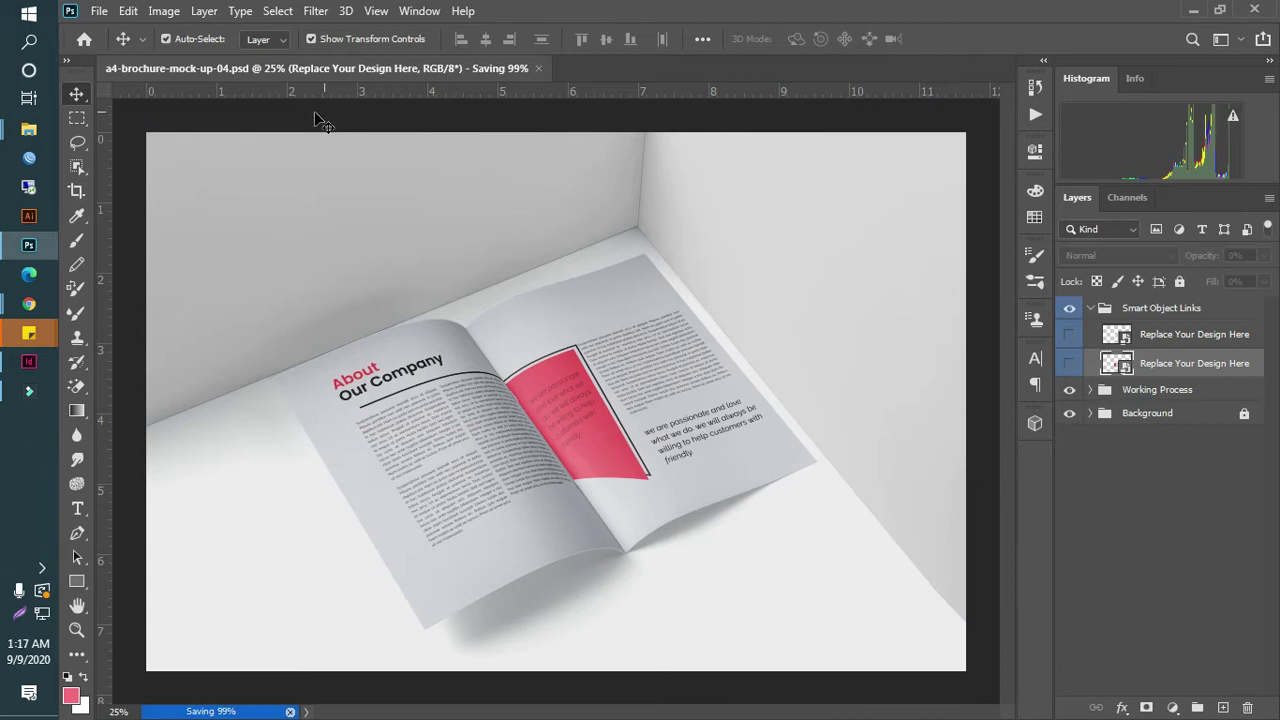
click(99, 11)
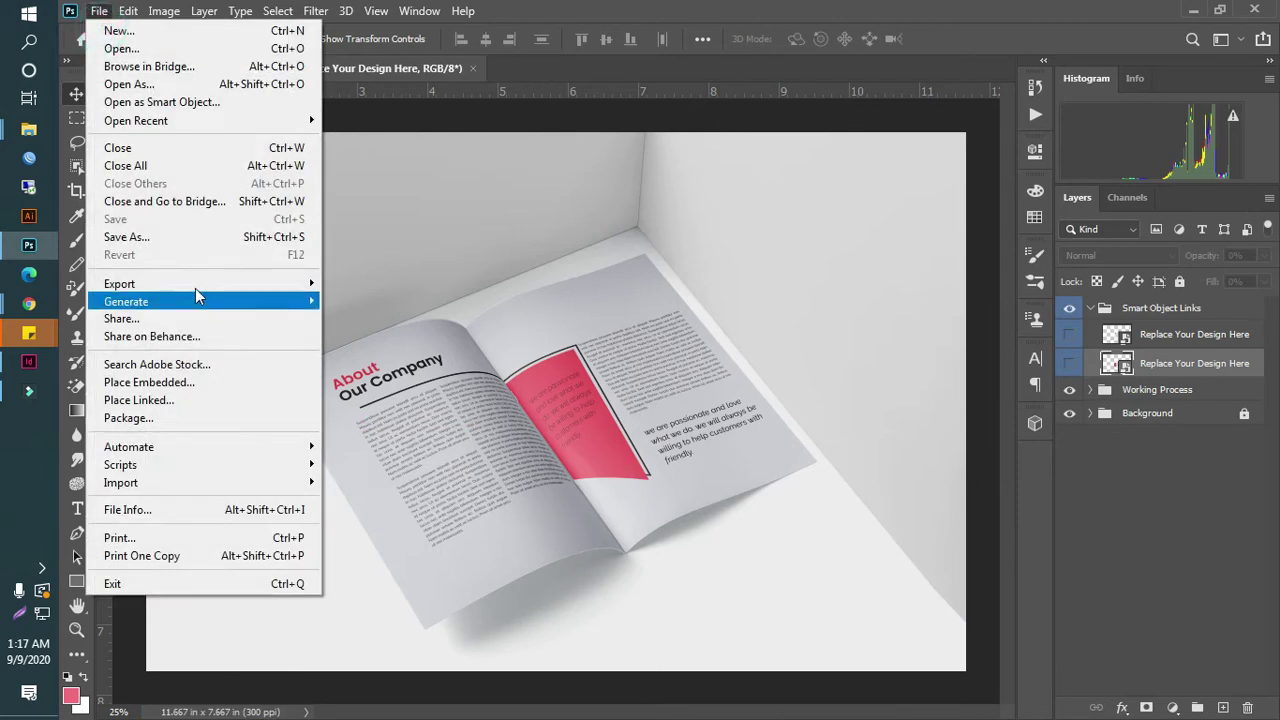
click(192, 285)
click(385, 283)
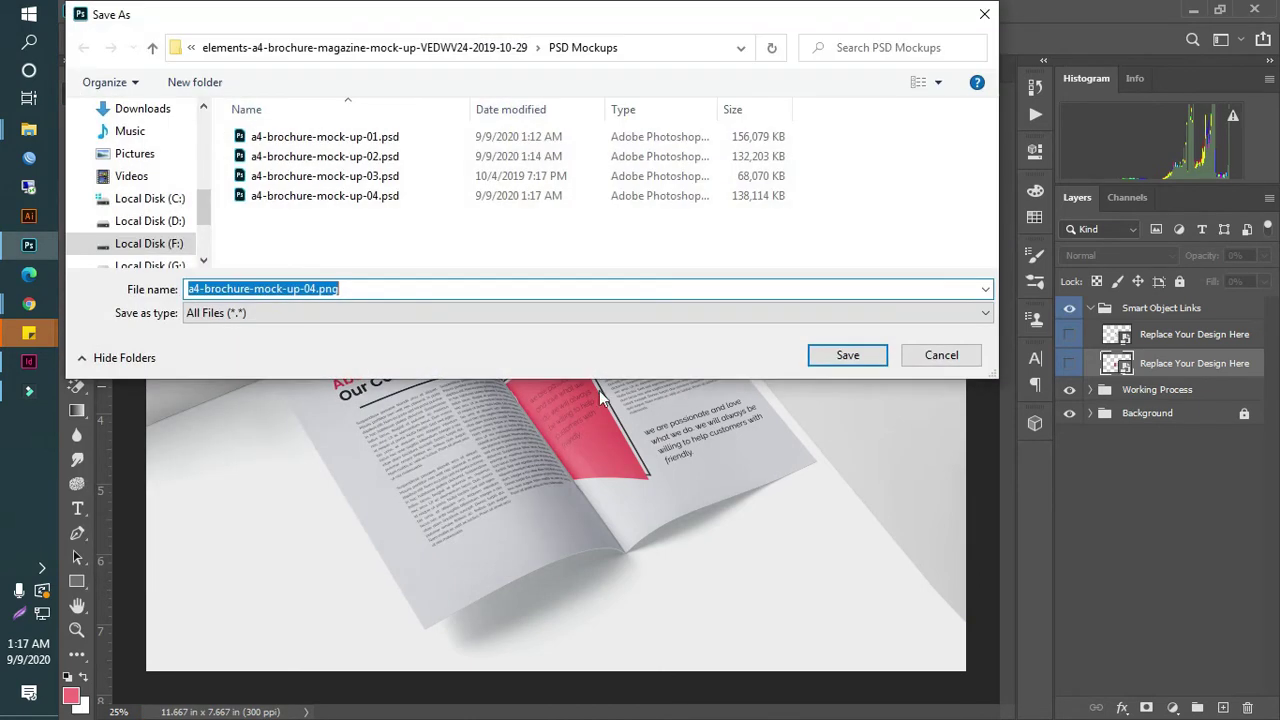
click(152, 48)
click(152, 48)
scroll(385, 200, down, 1)
scroll(360, 205, up, 1)
click(152, 48)
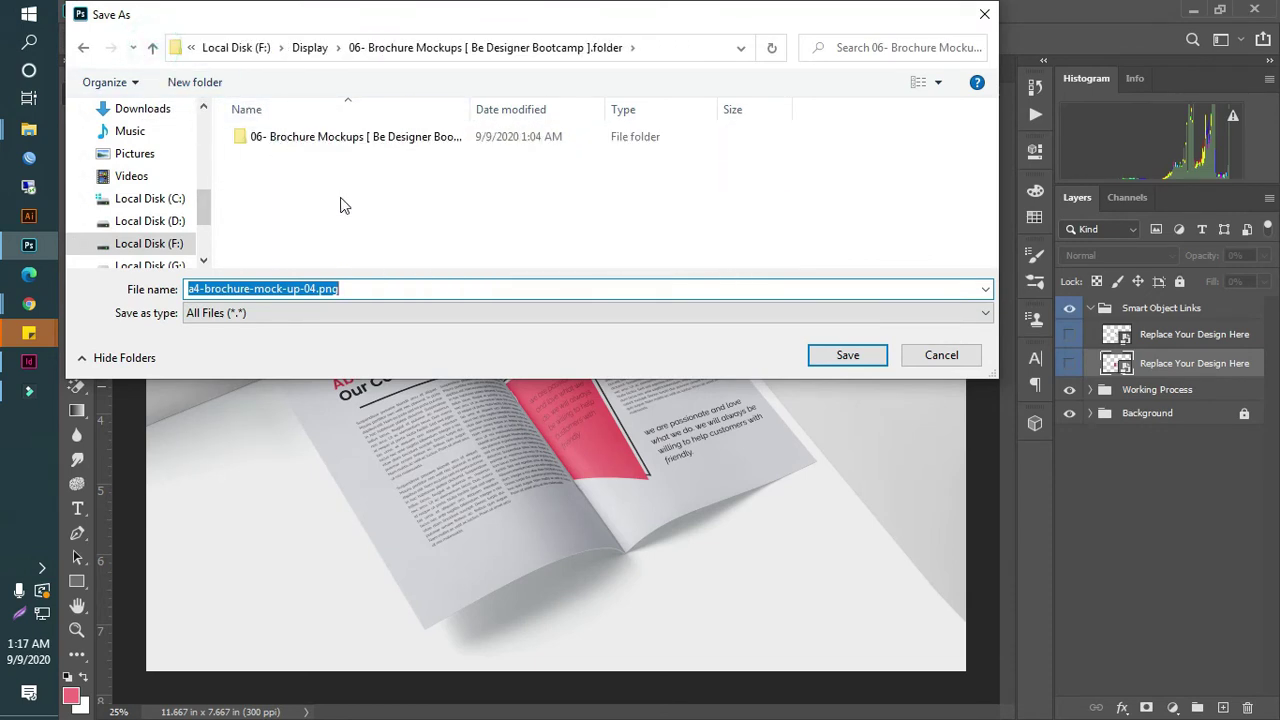
click(152, 48)
scroll(330, 240, down, 2)
double_click(289, 238)
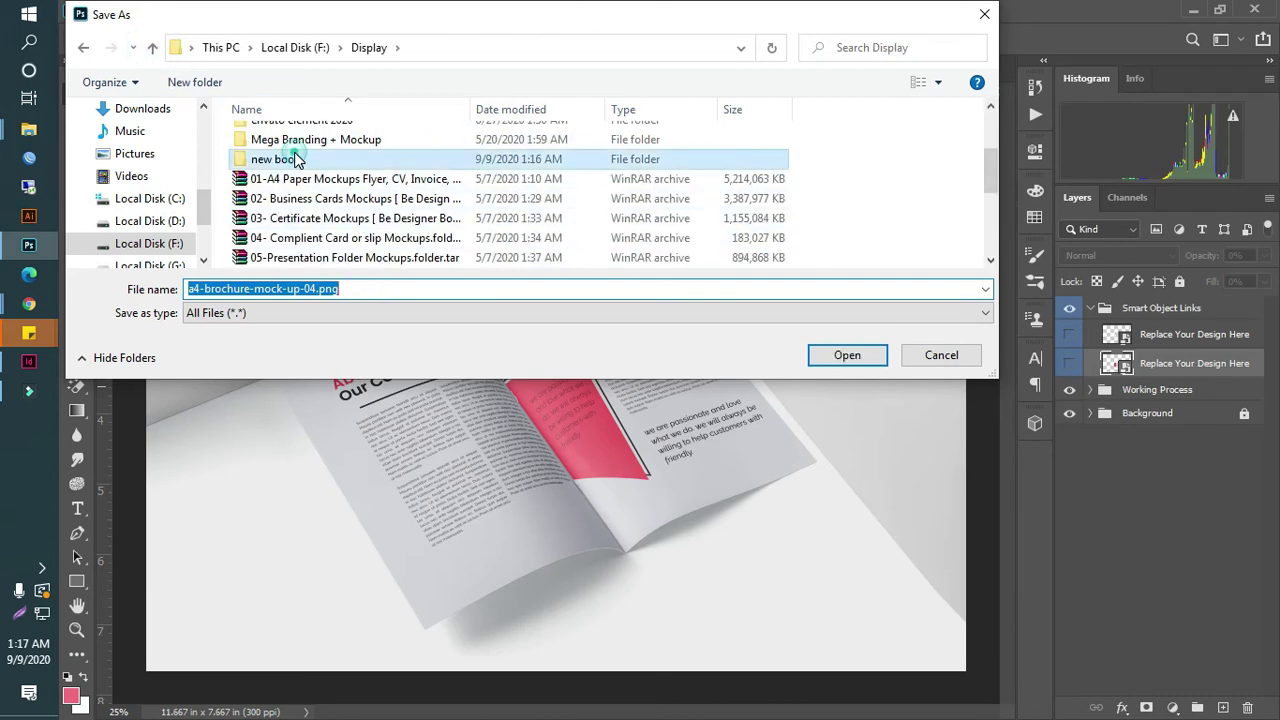
- Save the exported PNG as 6 and close the a4-brochure-mock-up-04.psd mockup
click(420, 289)
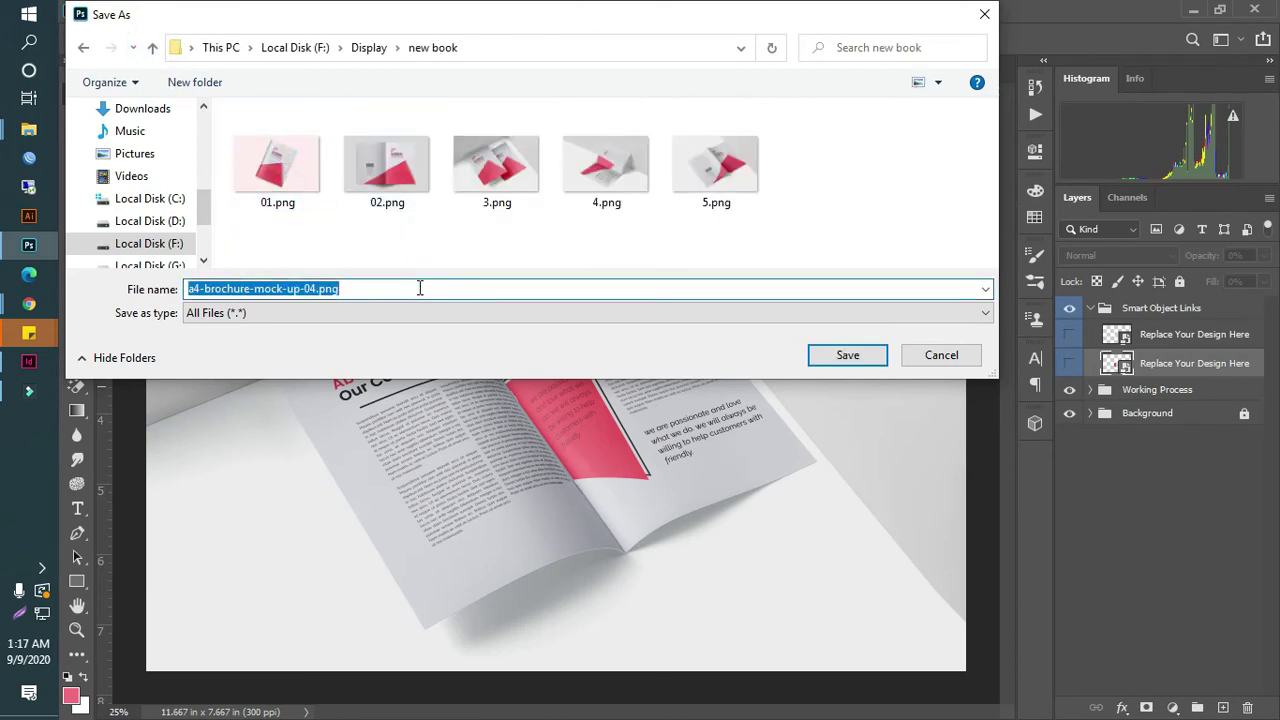
text(6)
click(860, 358)
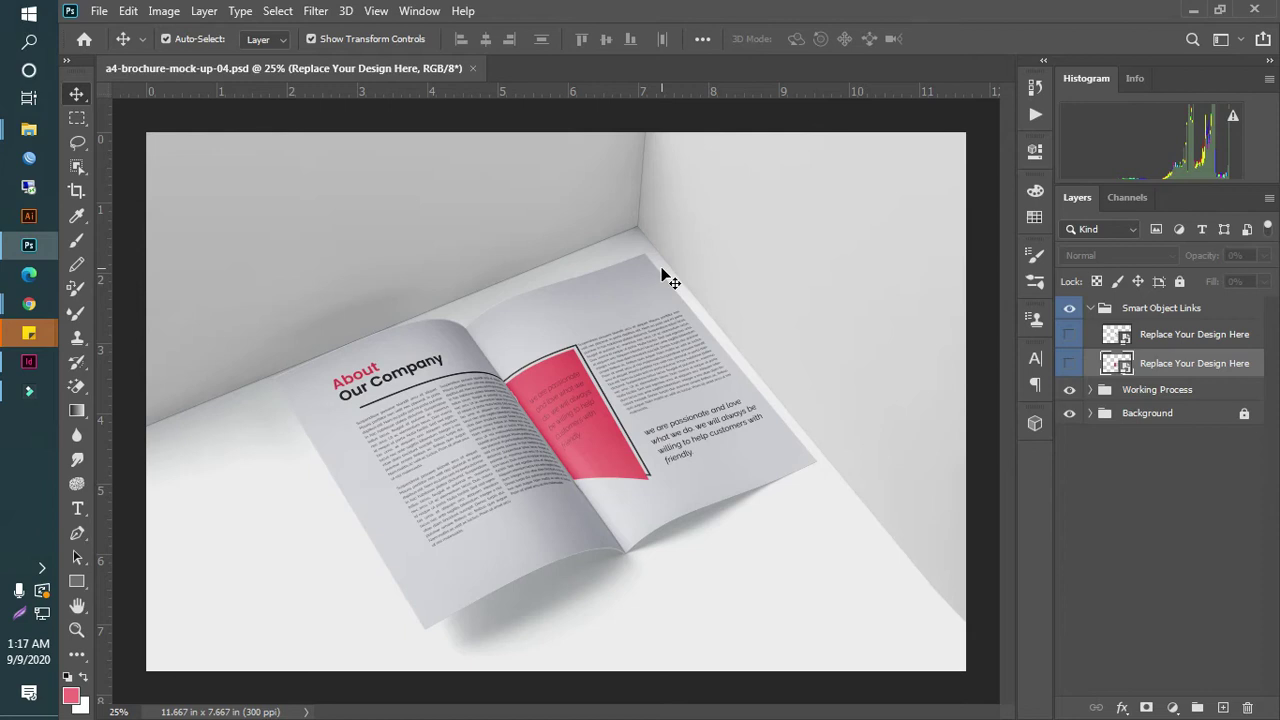
click(472, 70)
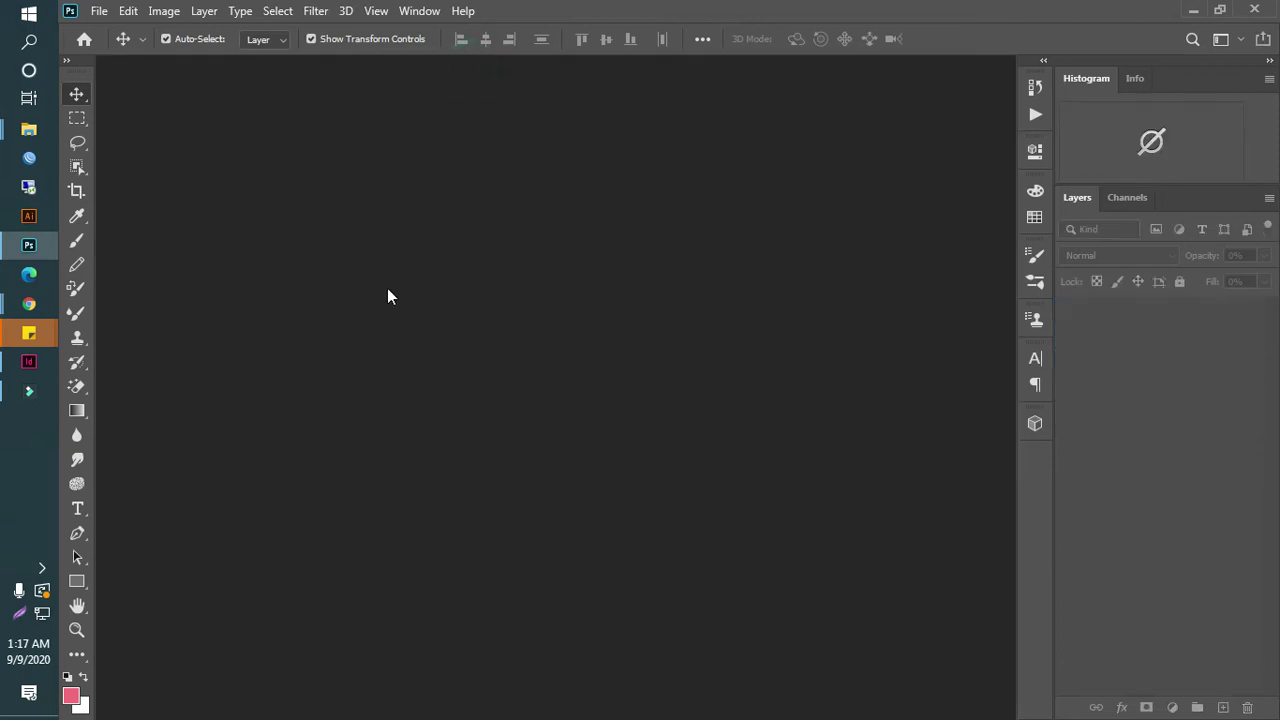
- Switch to File Explorer and return from the PSD Mockups folder to the 06- Brochure Mockups folder
mouse_move(29, 130)
click(180, 236)
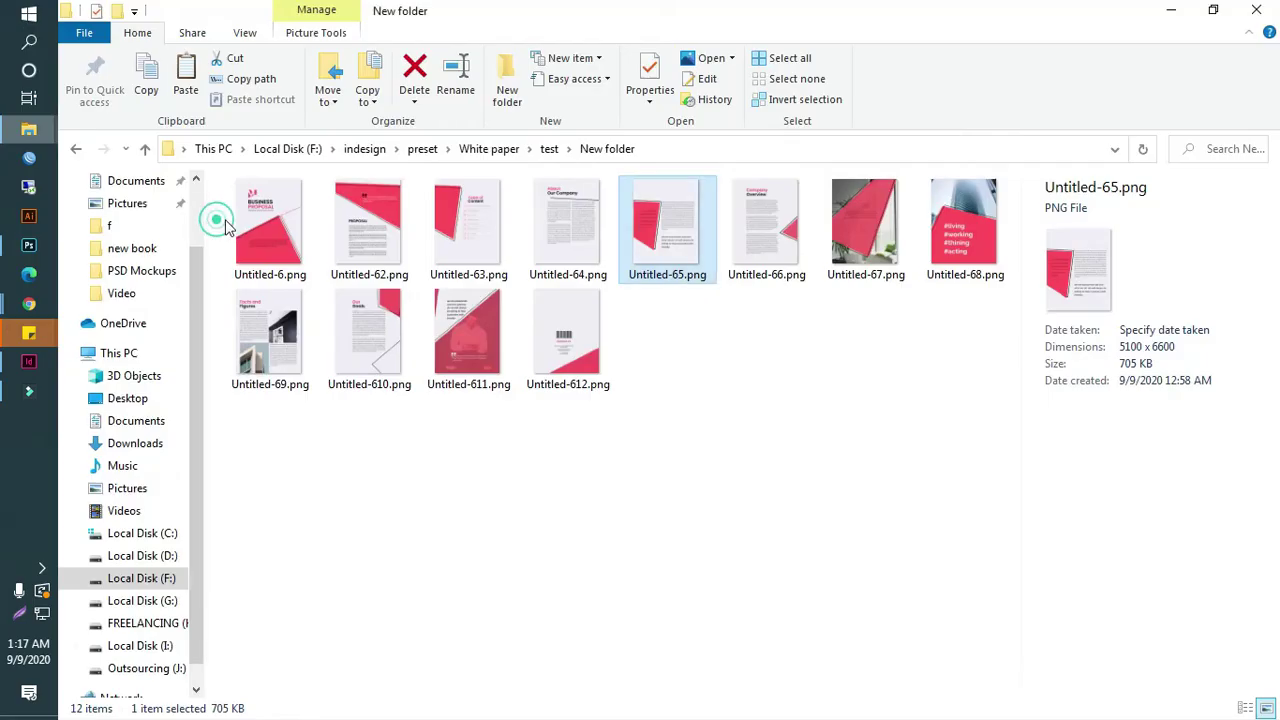
click(186, 113)
key(alt+Left)
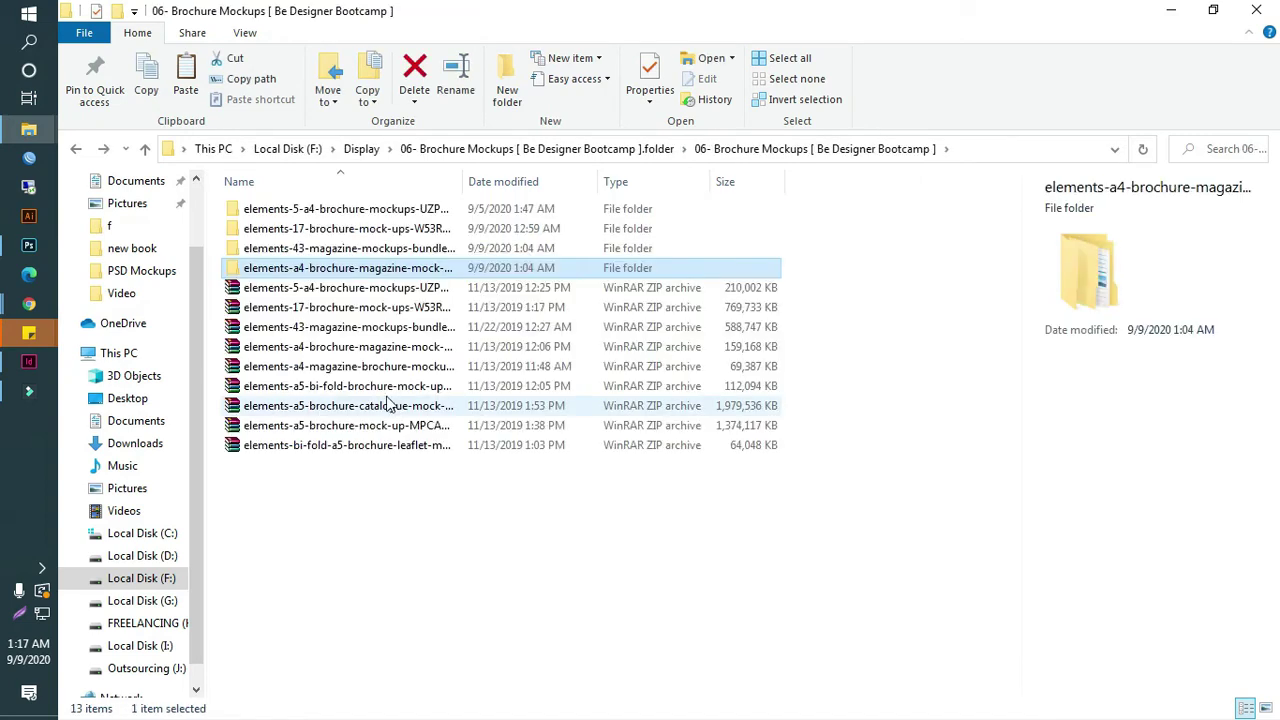
- Open 10.psd from the A4 folder of the elements-43-magazine-mockups-bundle and expand its A4 Book group
double_click(352, 255)
double_click(293, 208)
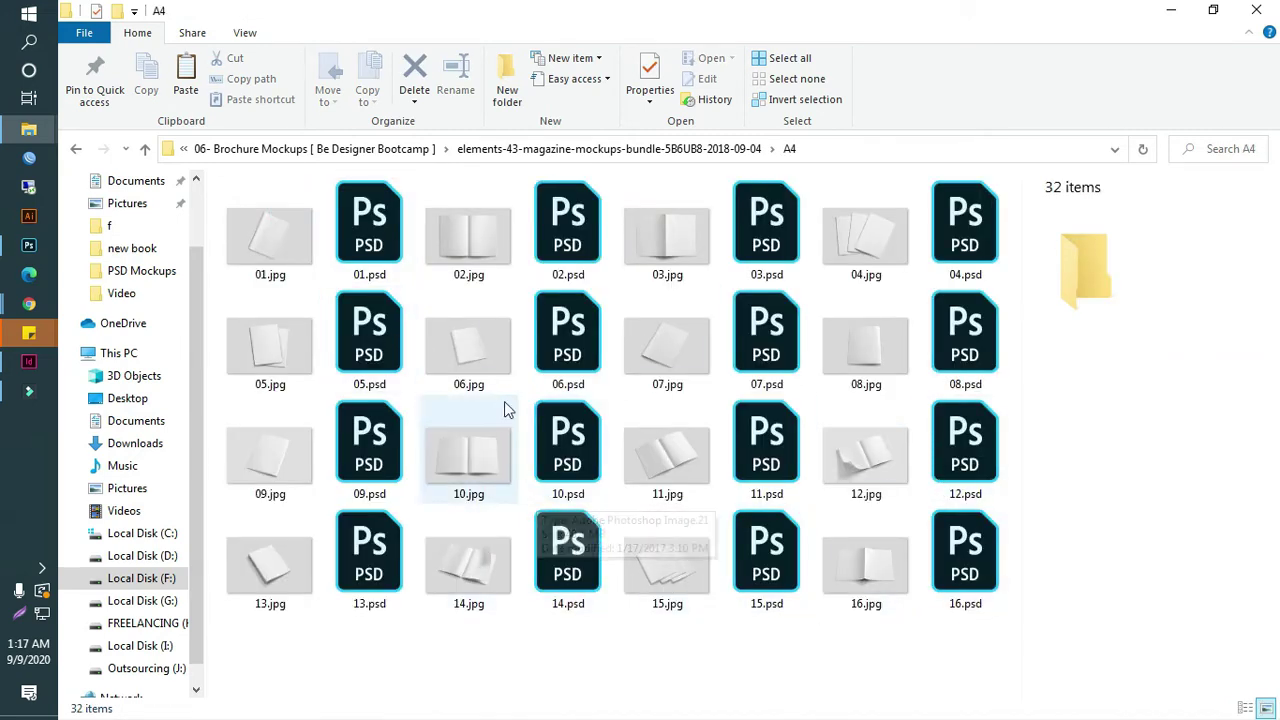
double_click(575, 459)
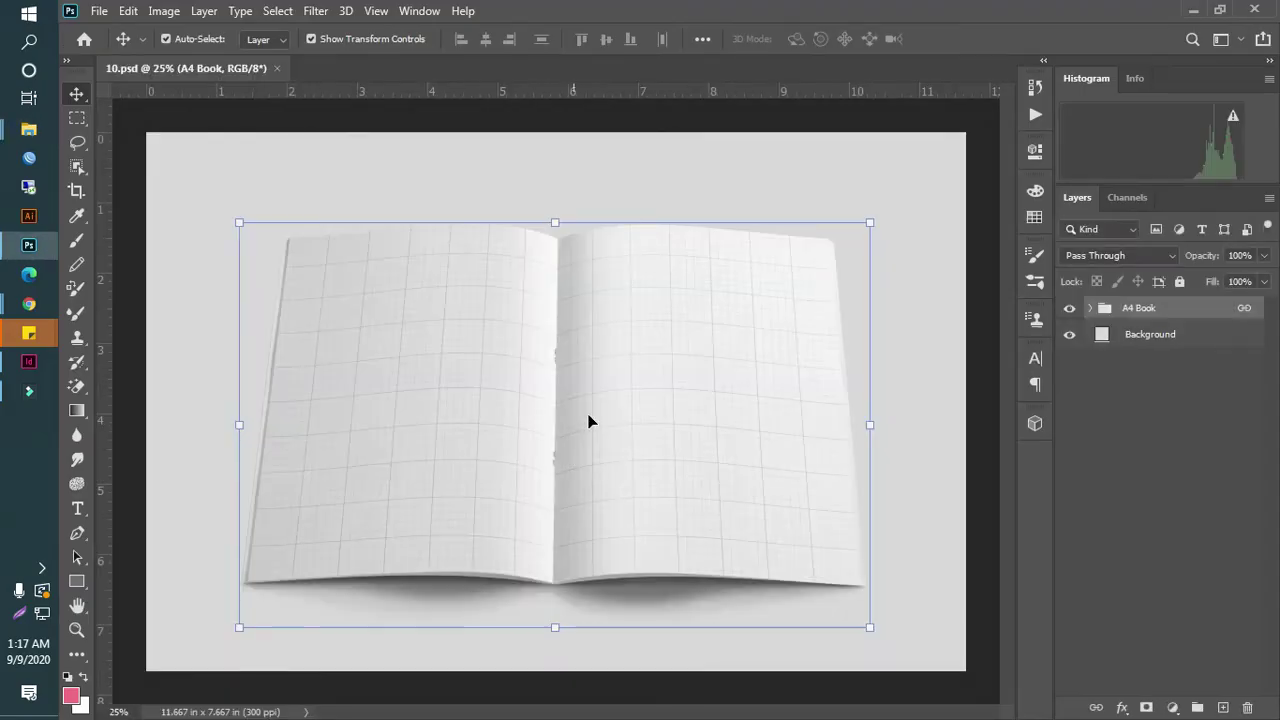
click(1091, 309)
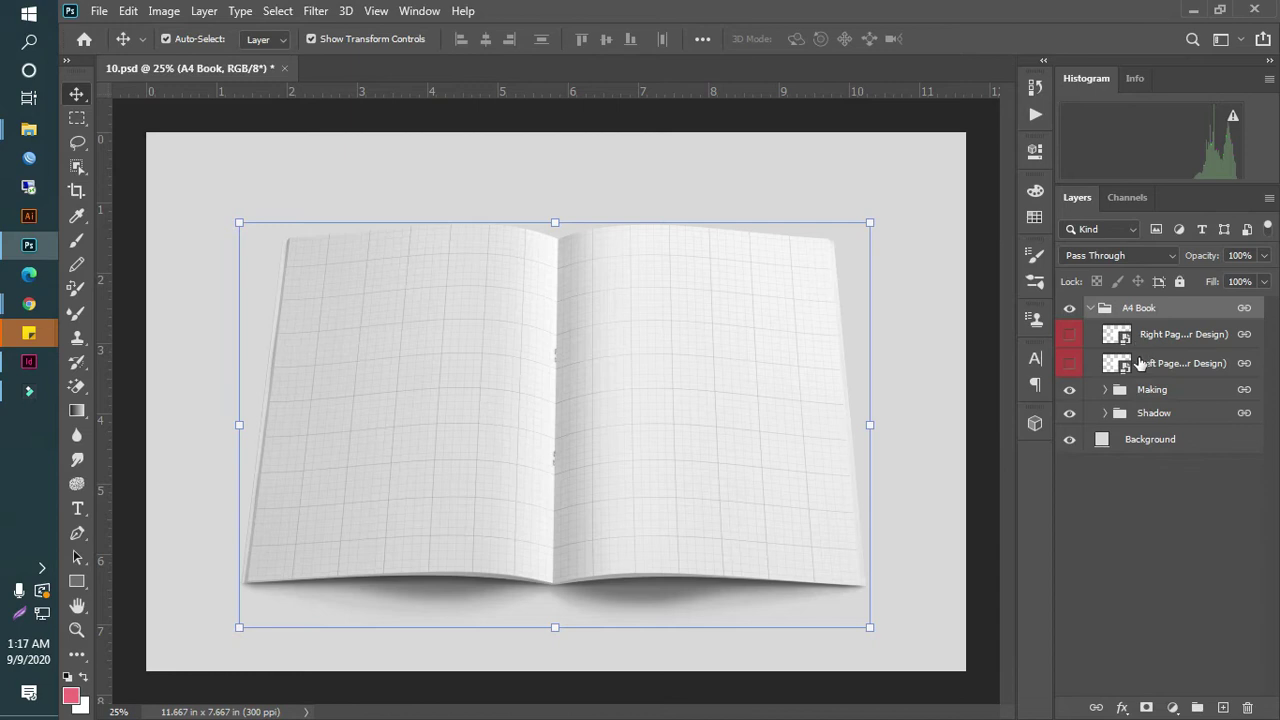
- Open the Right Page smart object and place Untitled-66.png from File Explorer into it
double_click(1115, 334)
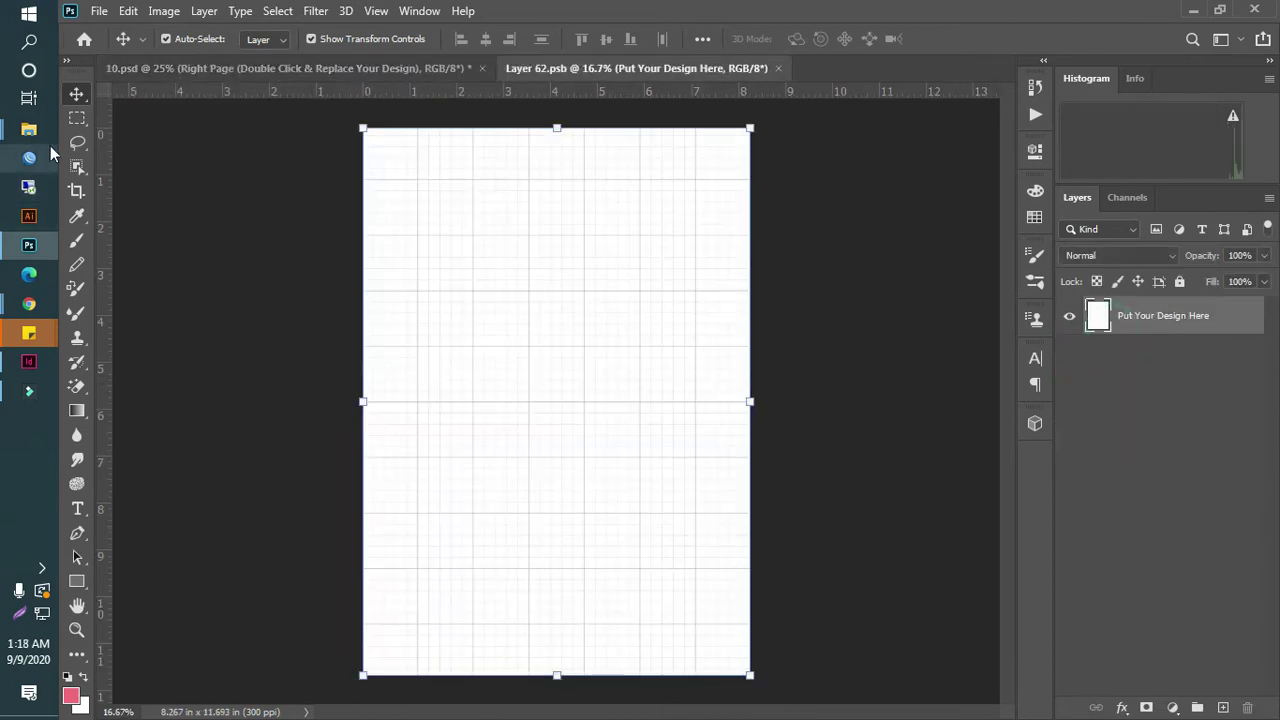
mouse_move(33, 135)
click(175, 254)
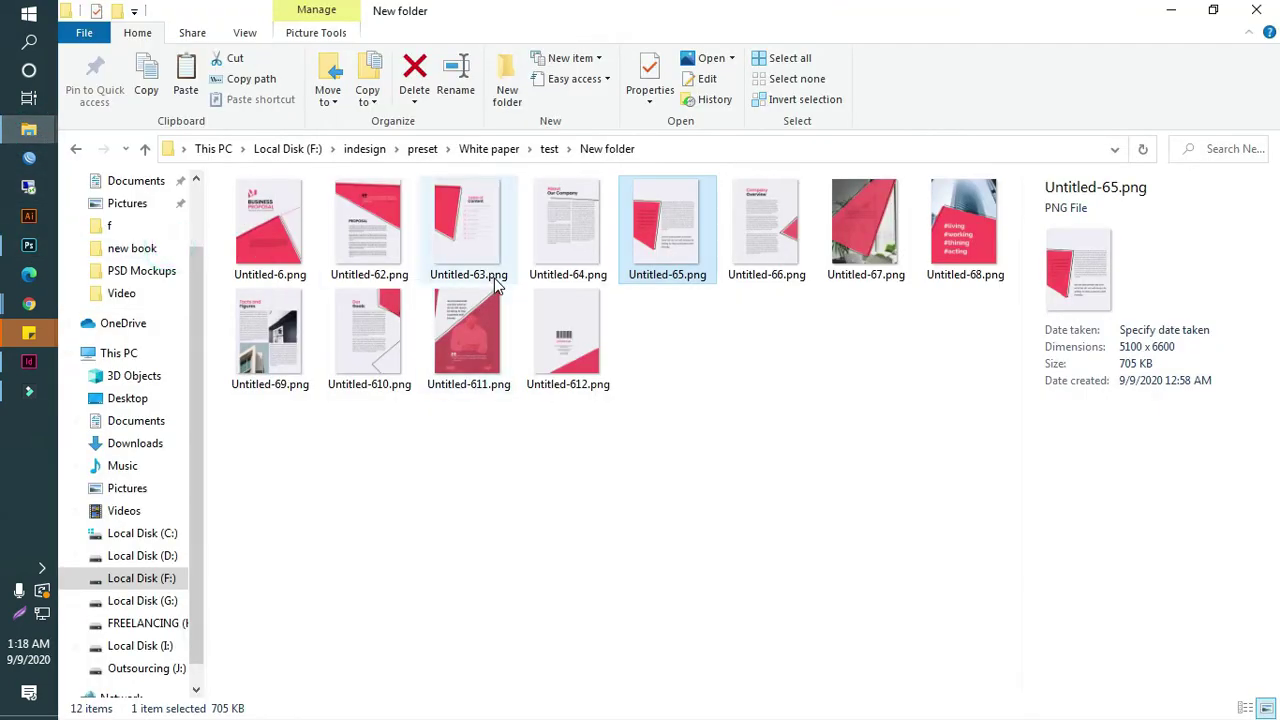
click(786, 376)
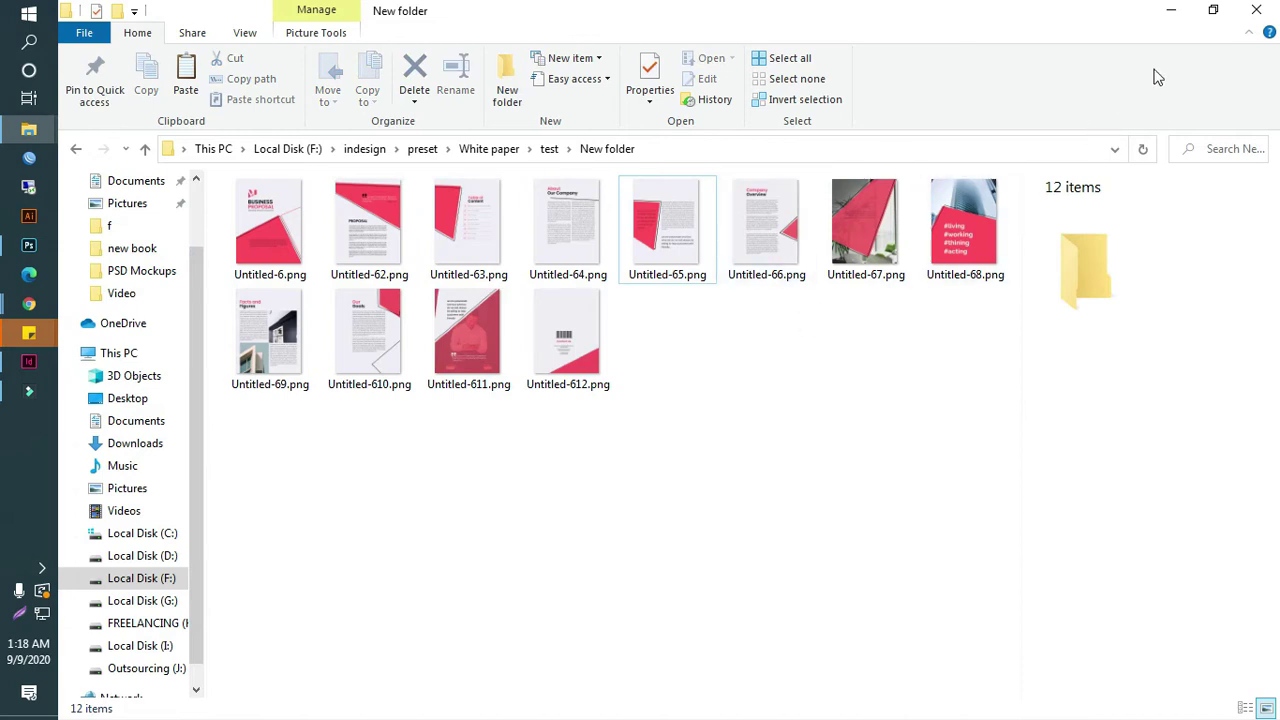
click(1171, 10)
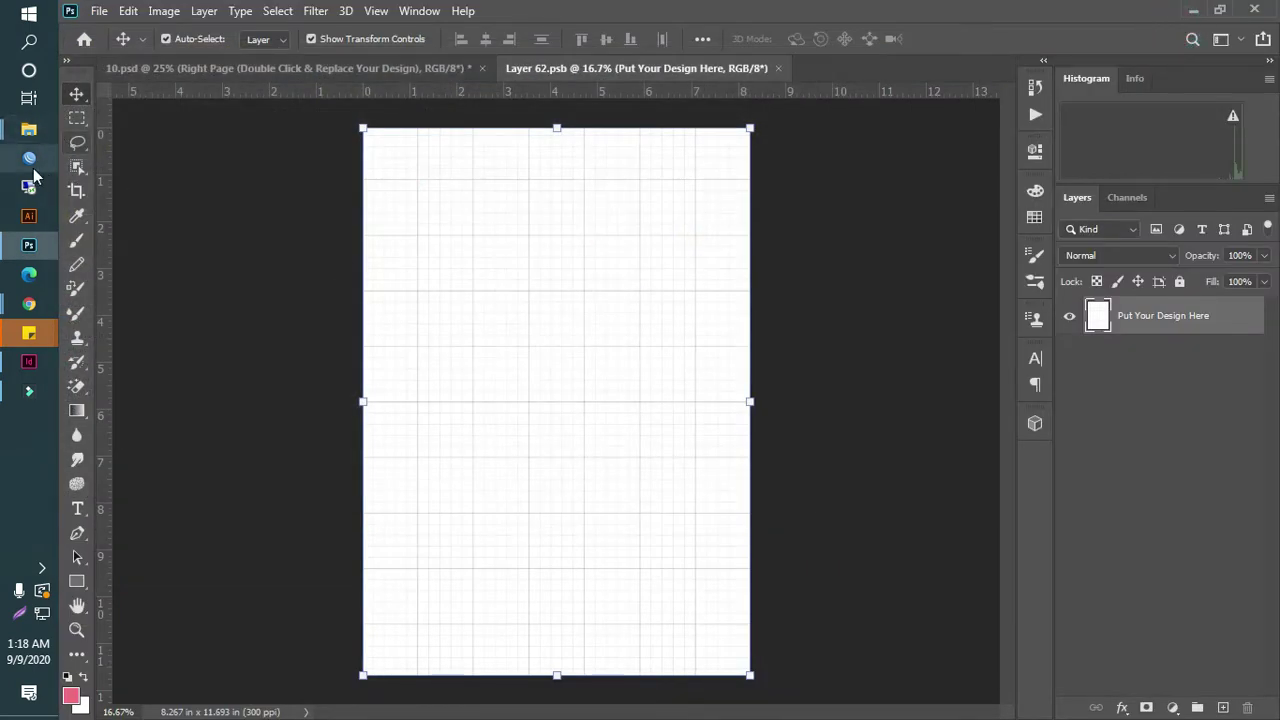
mouse_move(29, 130)
click(200, 248)
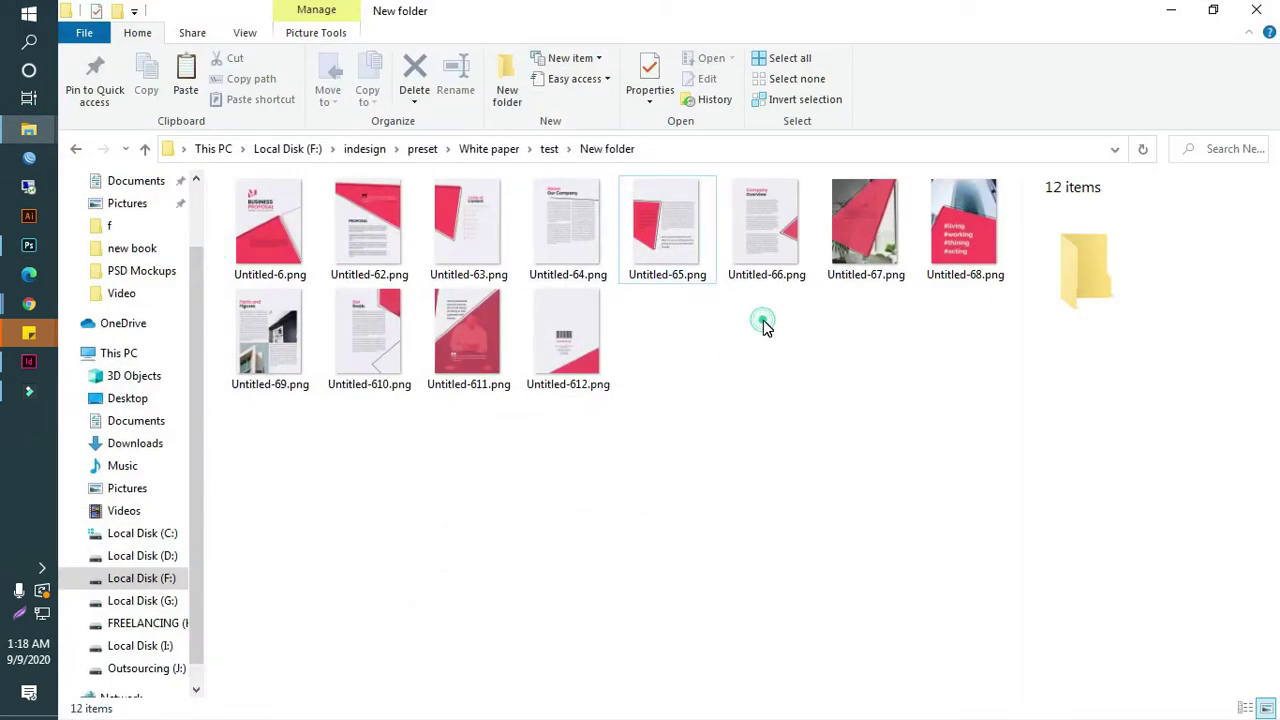
drag(768, 250, 605, 455)
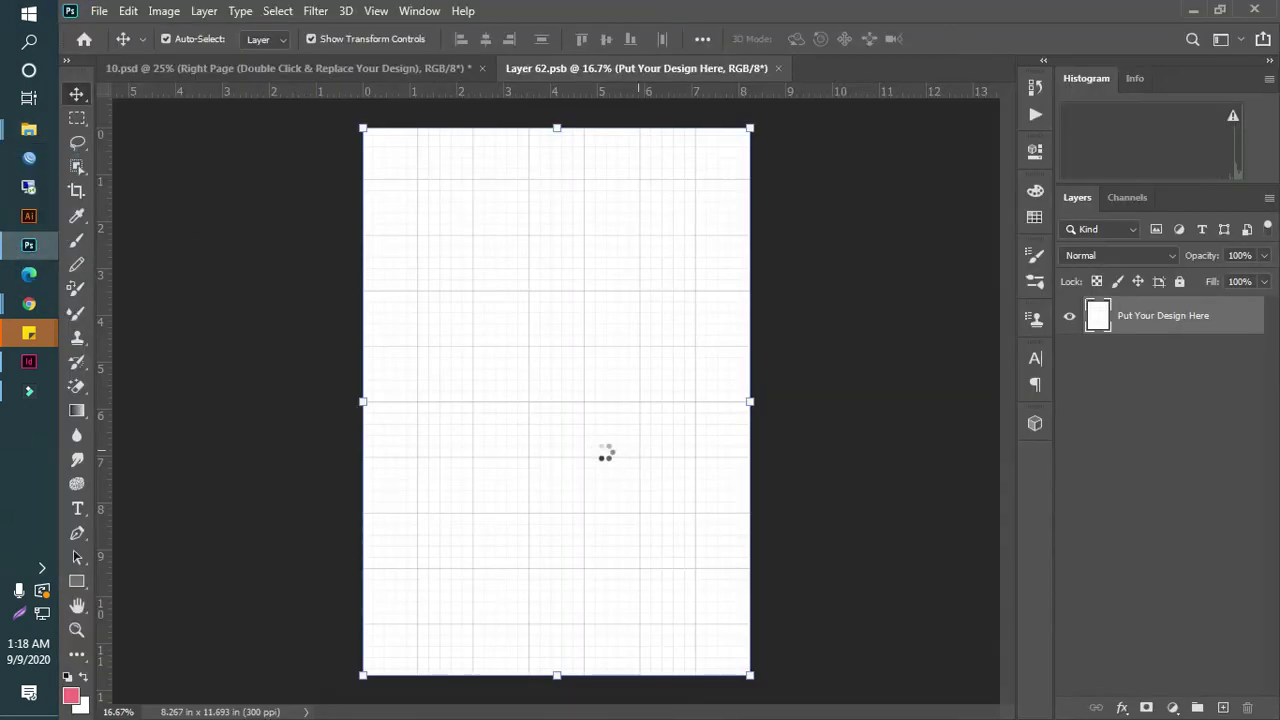
- Stretch the Untitled-66 page to fill the canvas, save and close the smart object, and undo the right page replacement
drag(556, 652, 565, 671)
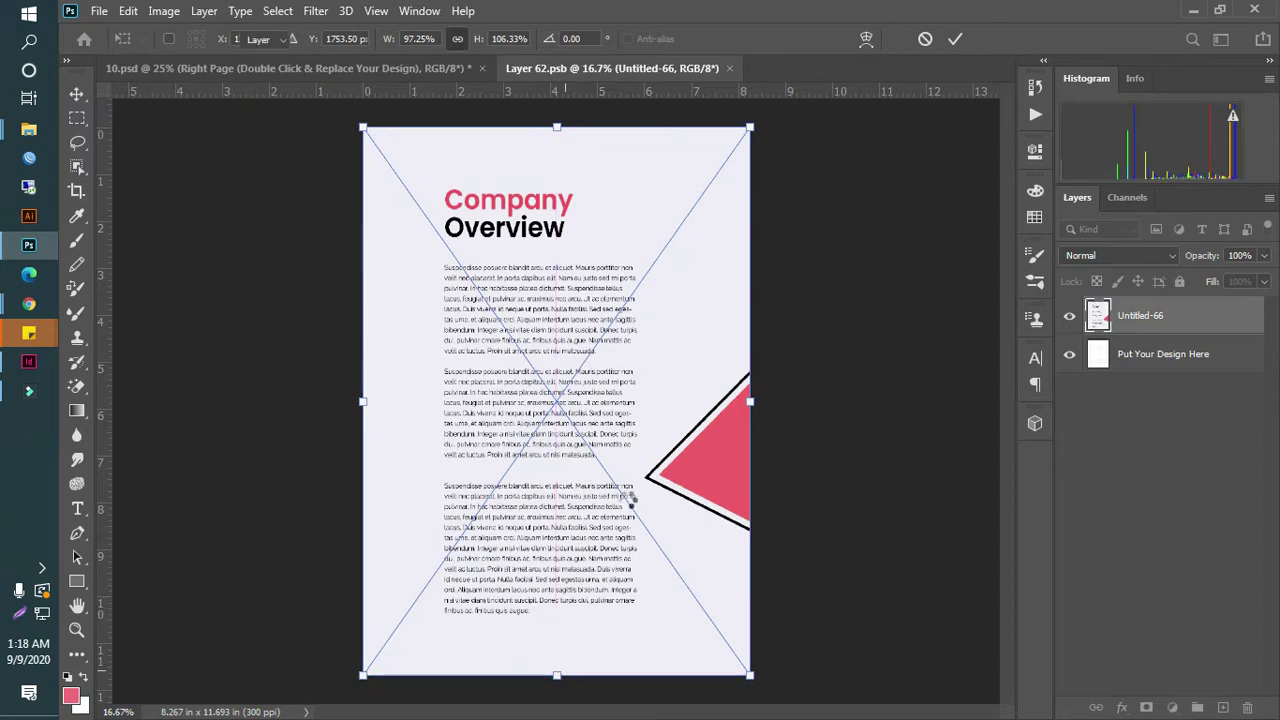
key(Return)
click(740, 68)
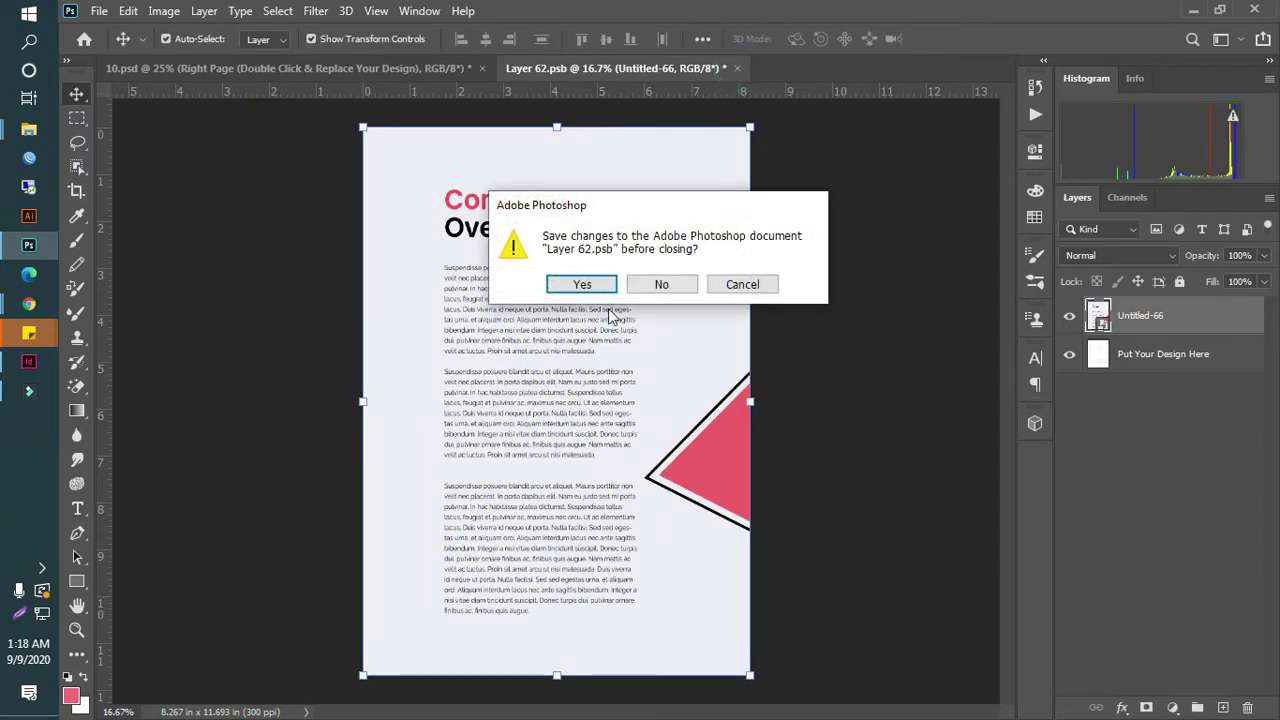
click(583, 284)
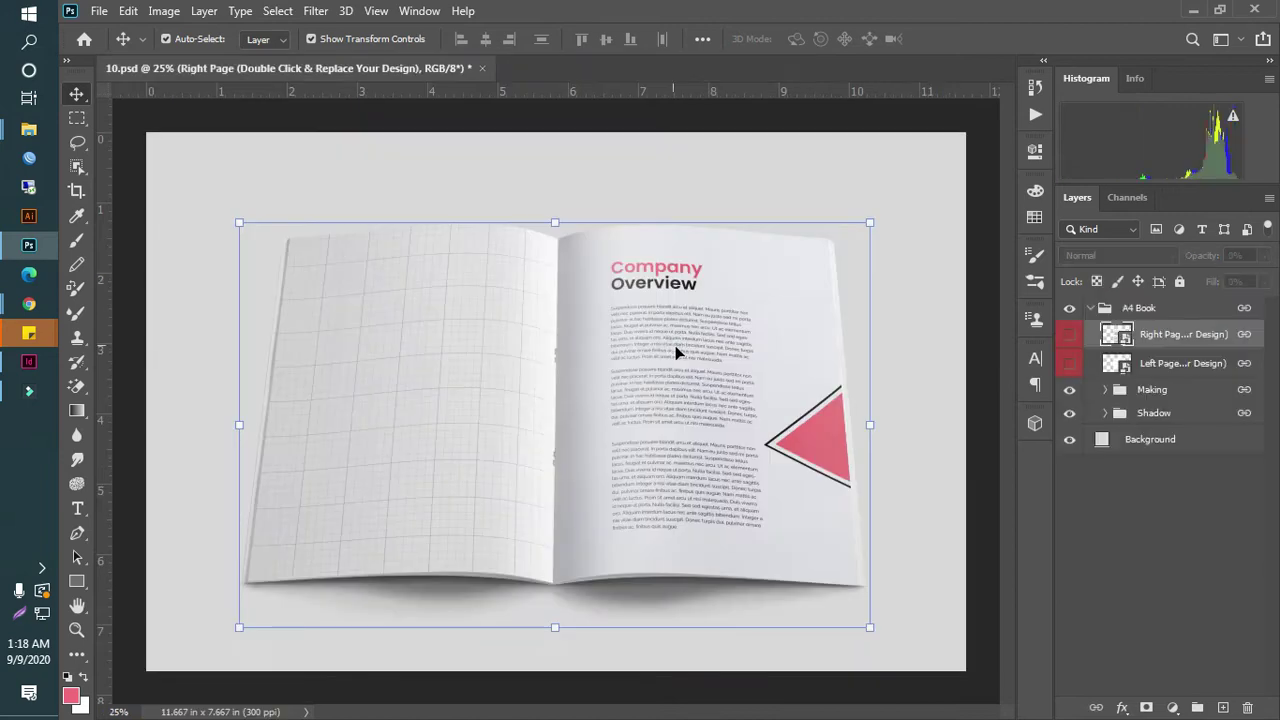
key(ctrl)
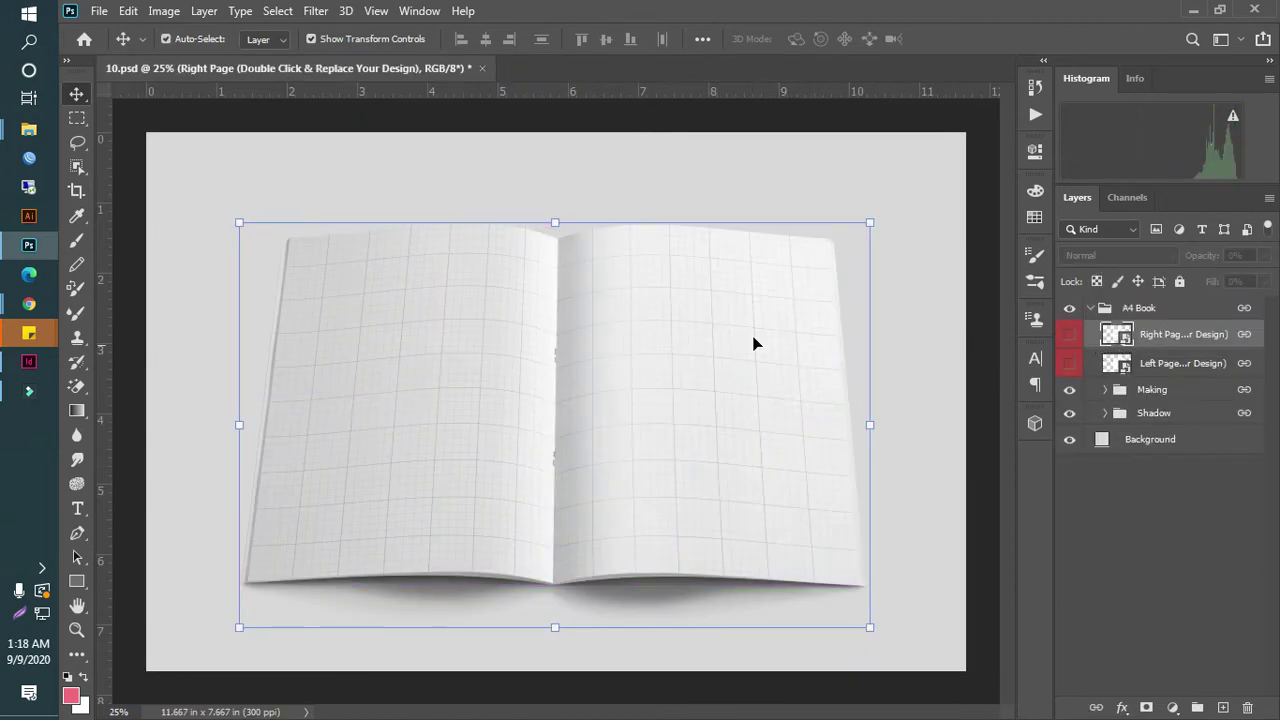
- Open the Left Page smart object and place Untitled-66.png from File Explorer into it
double_click(1115, 363)
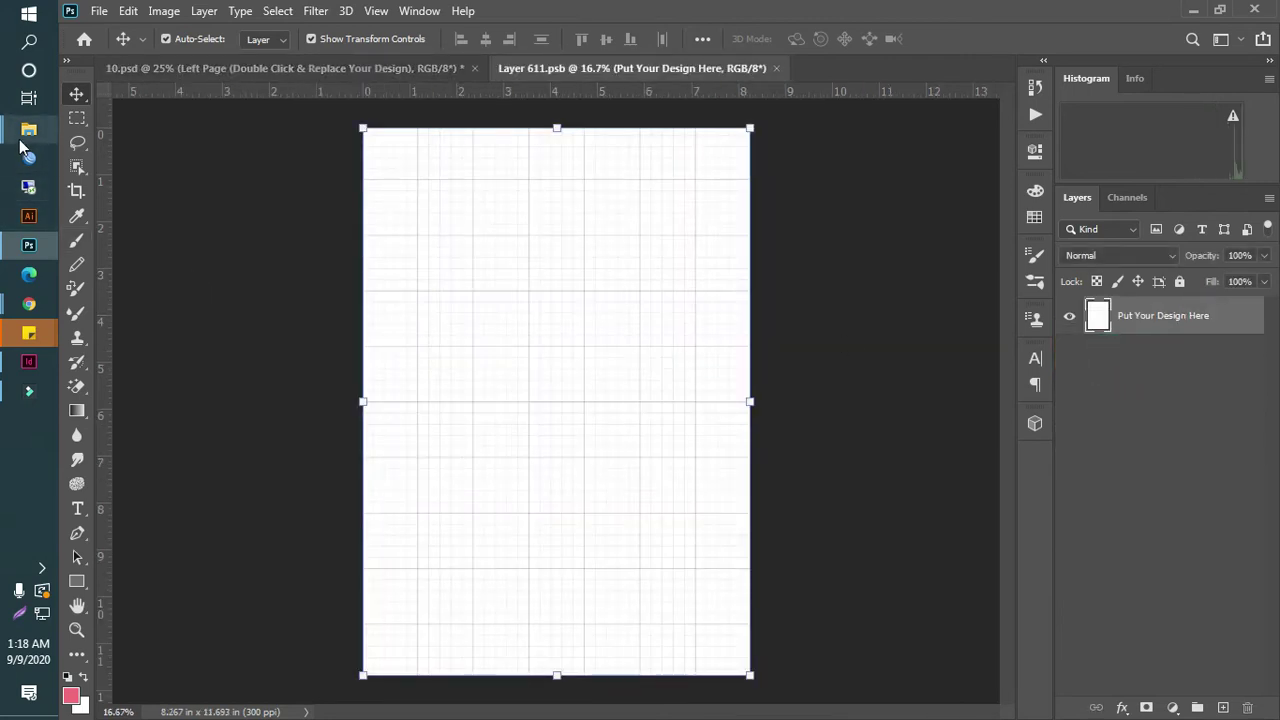
mouse_move(28, 130)
click(235, 220)
drag(760, 280, 572, 446)
- Stretch the placed Untitled-66 page vertically to fill the left page canvas, then save and close the smart object
drag(556, 653, 557, 675)
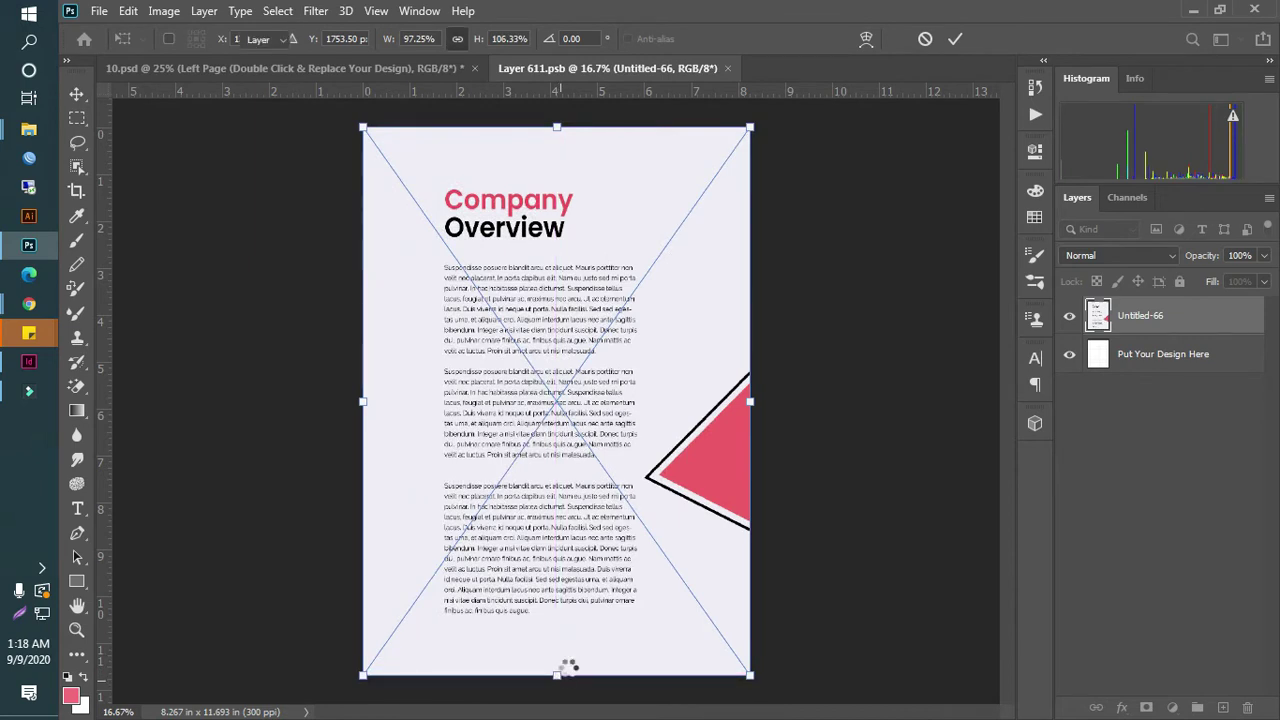
key(Return)
click(736, 69)
click(597, 285)
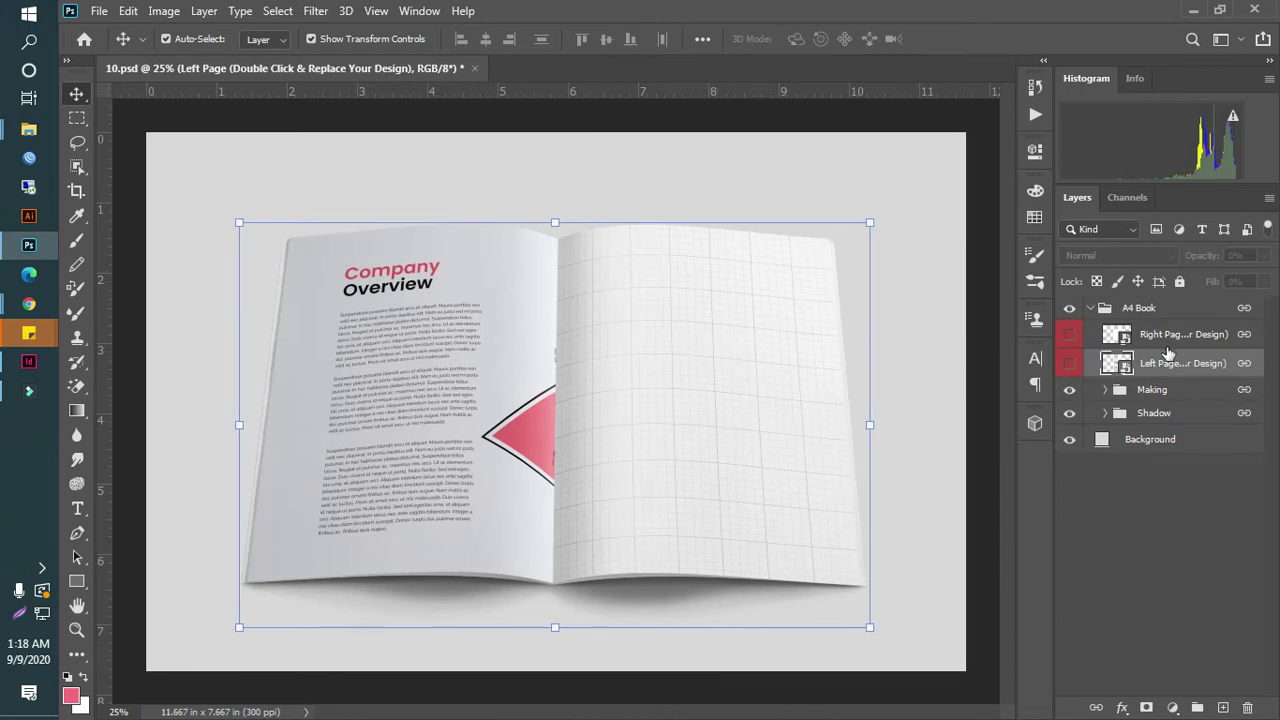
- Open the Right Page smart object and place Untitled-67.png from File Explorer into it
double_click(1116, 336)
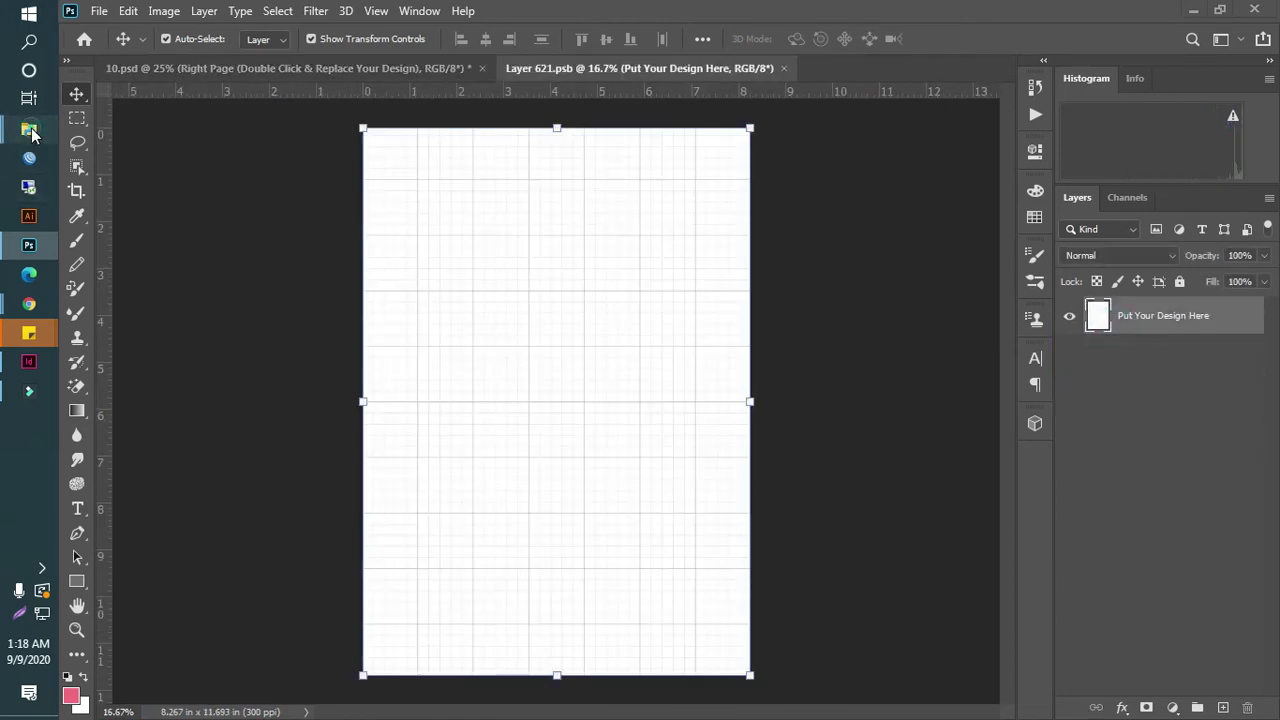
mouse_move(29, 130)
click(226, 236)
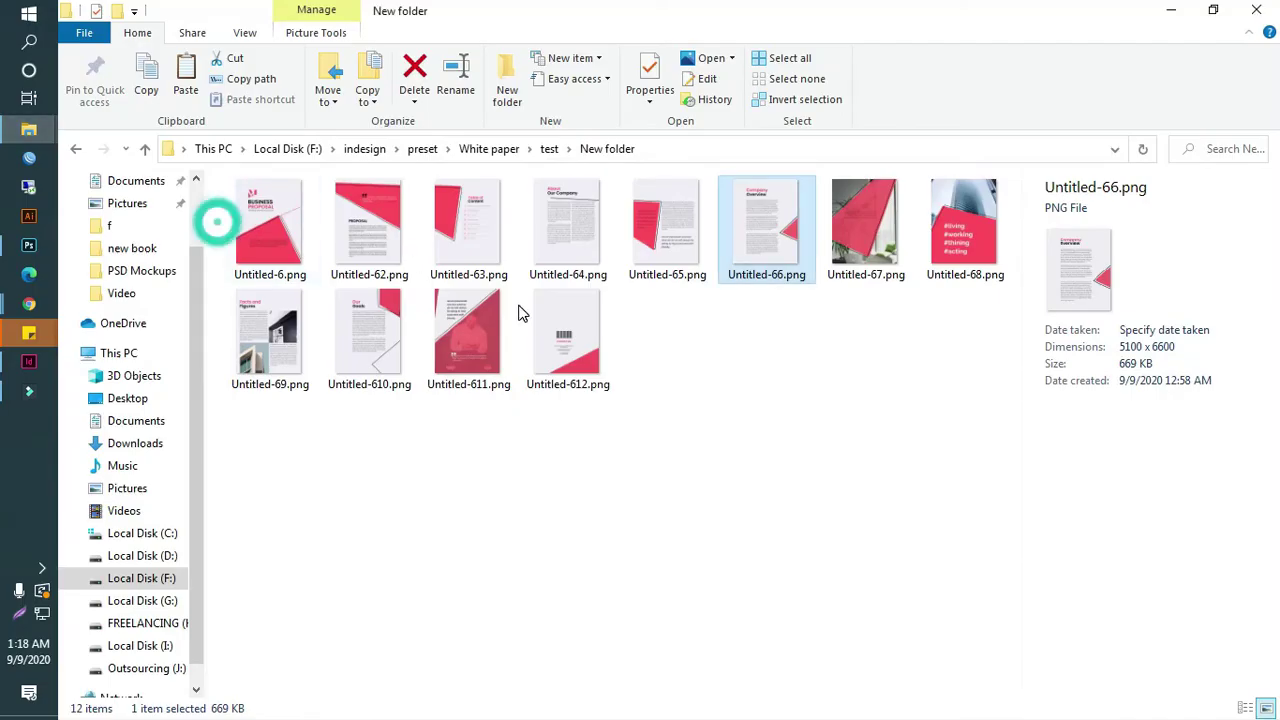
click(866, 228)
drag(90, 278, 628, 494)
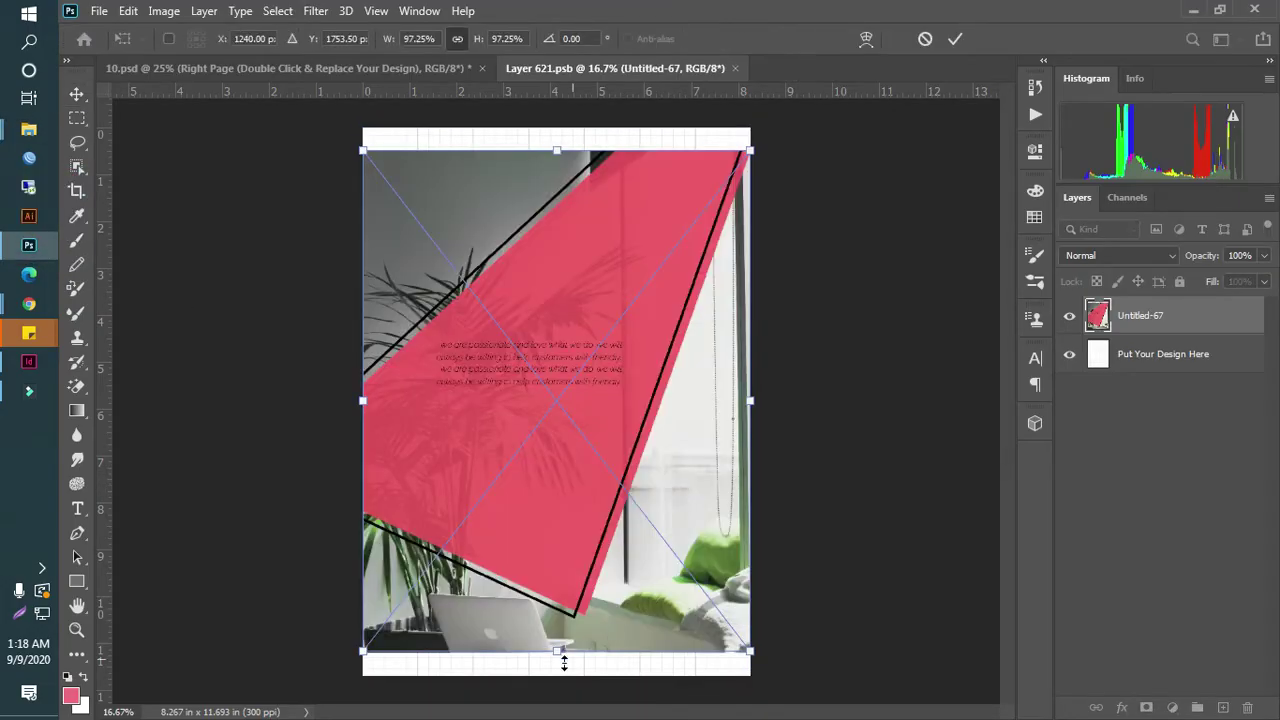
- Stretch the placed Untitled-67 page vertically to fill the right page canvas, then save and close the smart object
drag(556, 652, 557, 675)
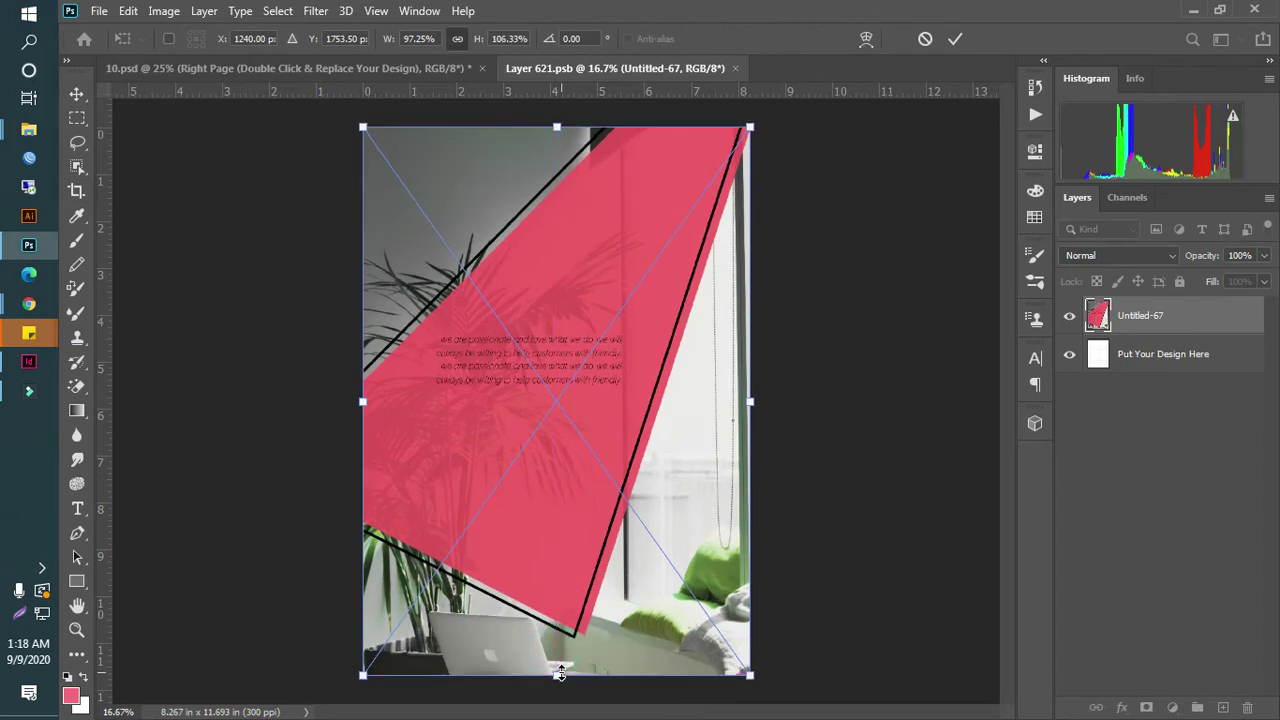
key(Return)
click(737, 67)
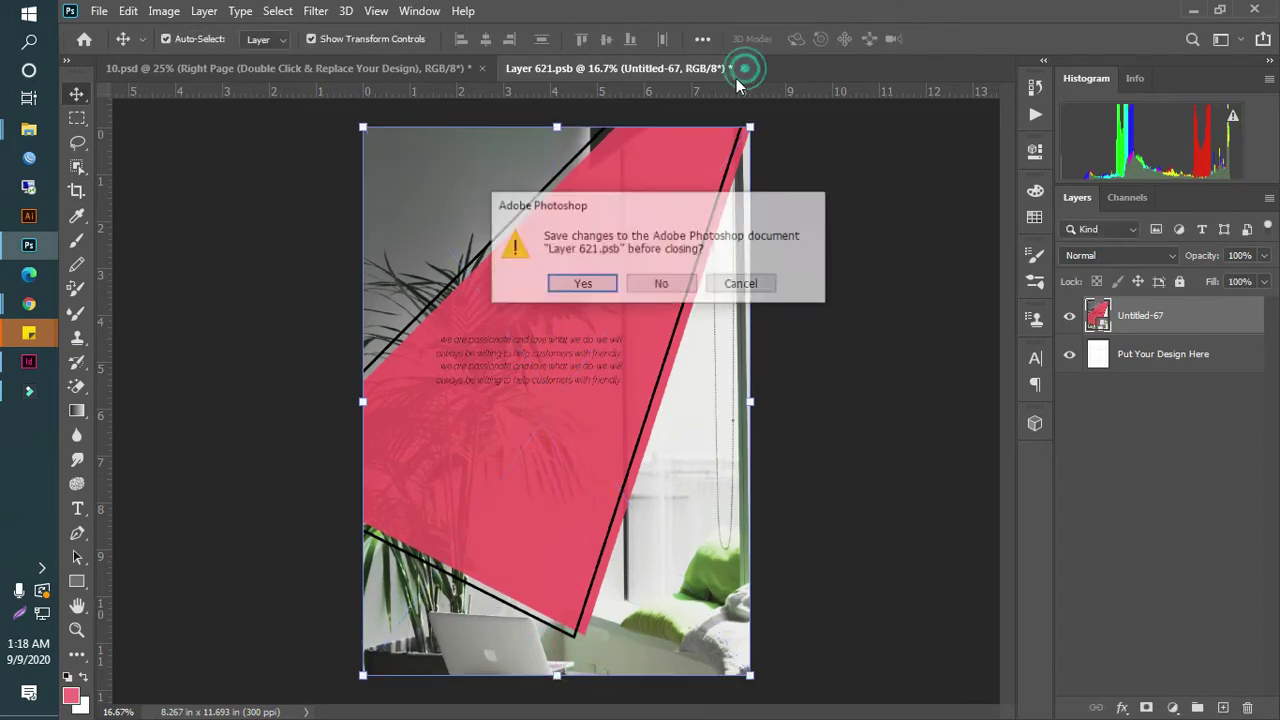
click(584, 286)
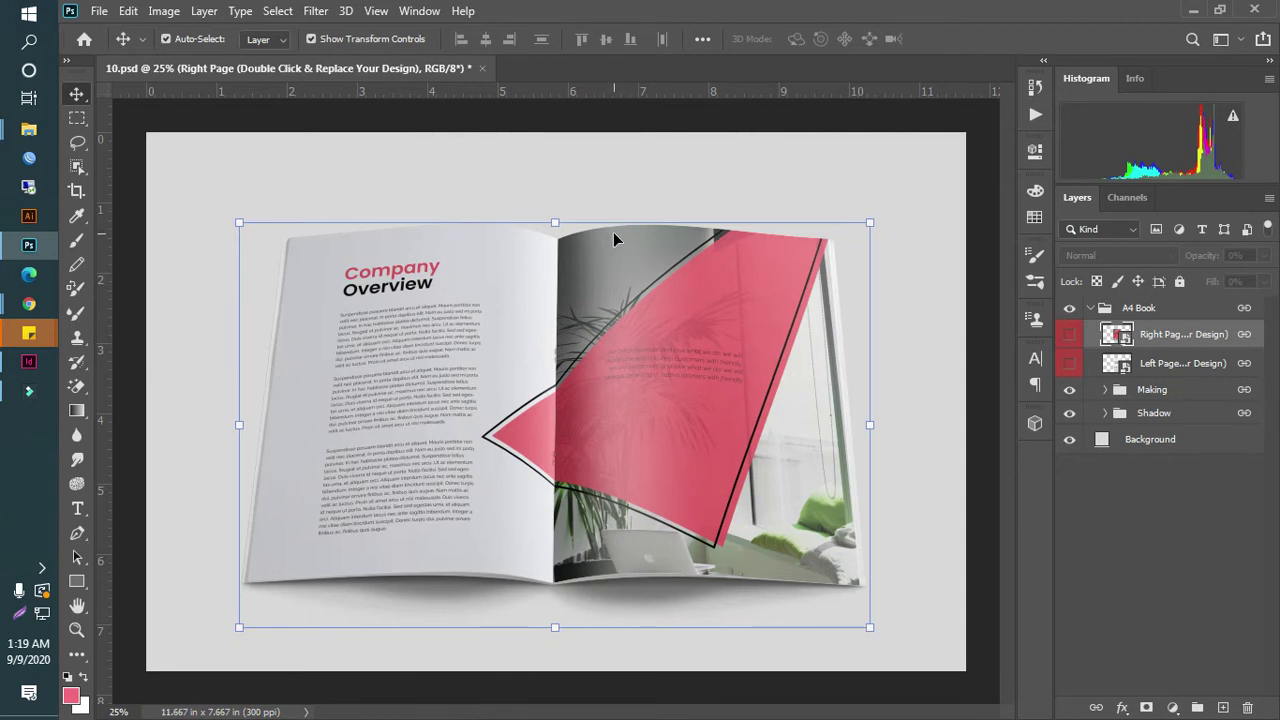
- Save 10.psd, then start a quick PNG export and browse to the new book folder inside Display
key(ctrl+s)
click(99, 11)
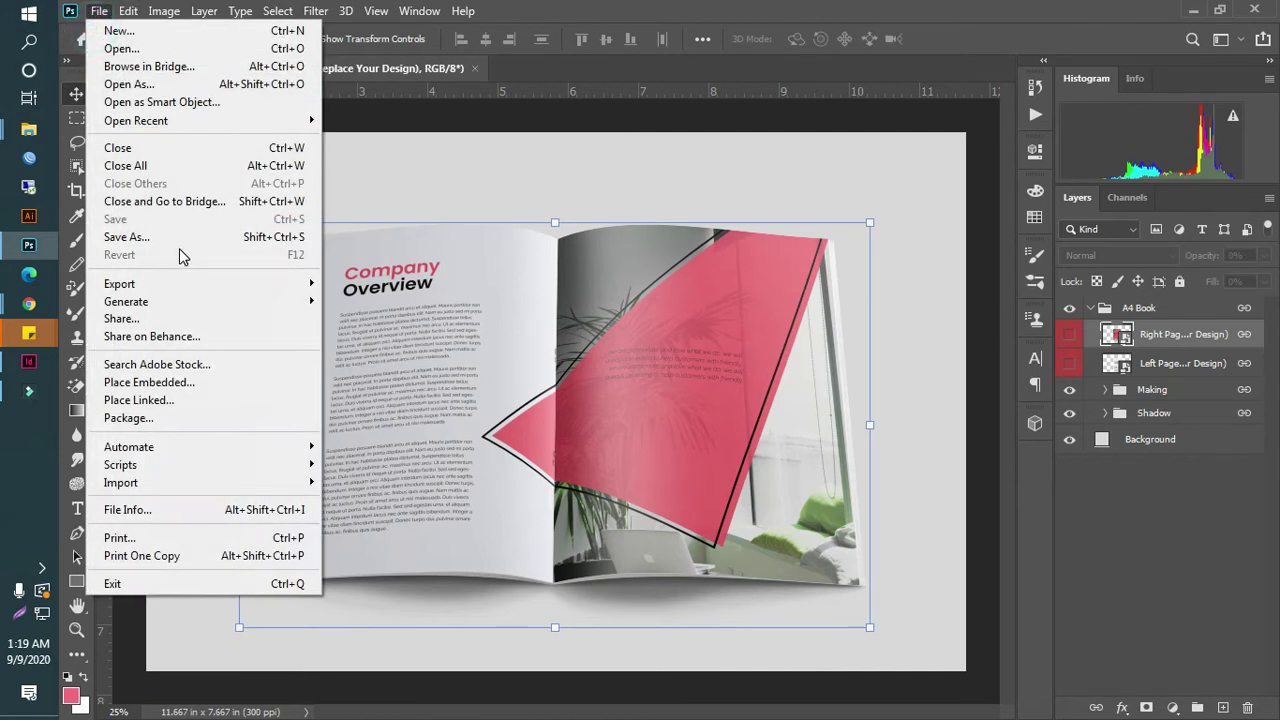
mouse_move(160, 283)
click(371, 120)
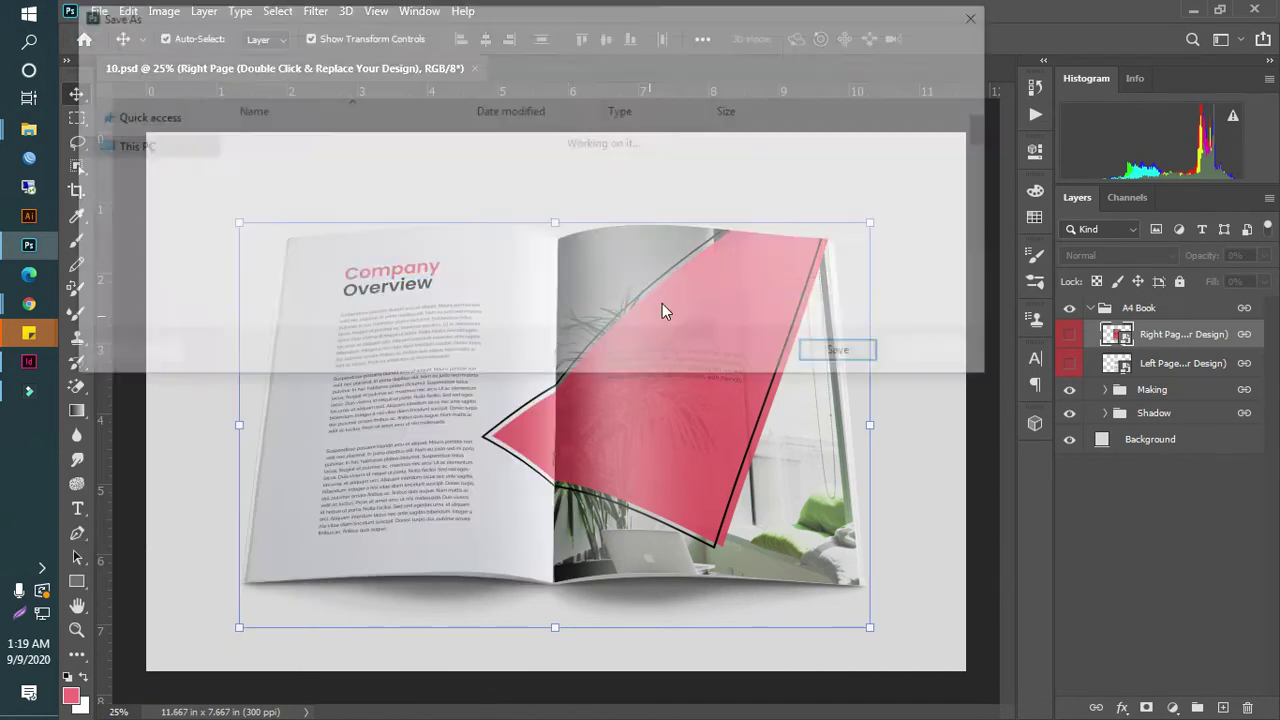
click(153, 50)
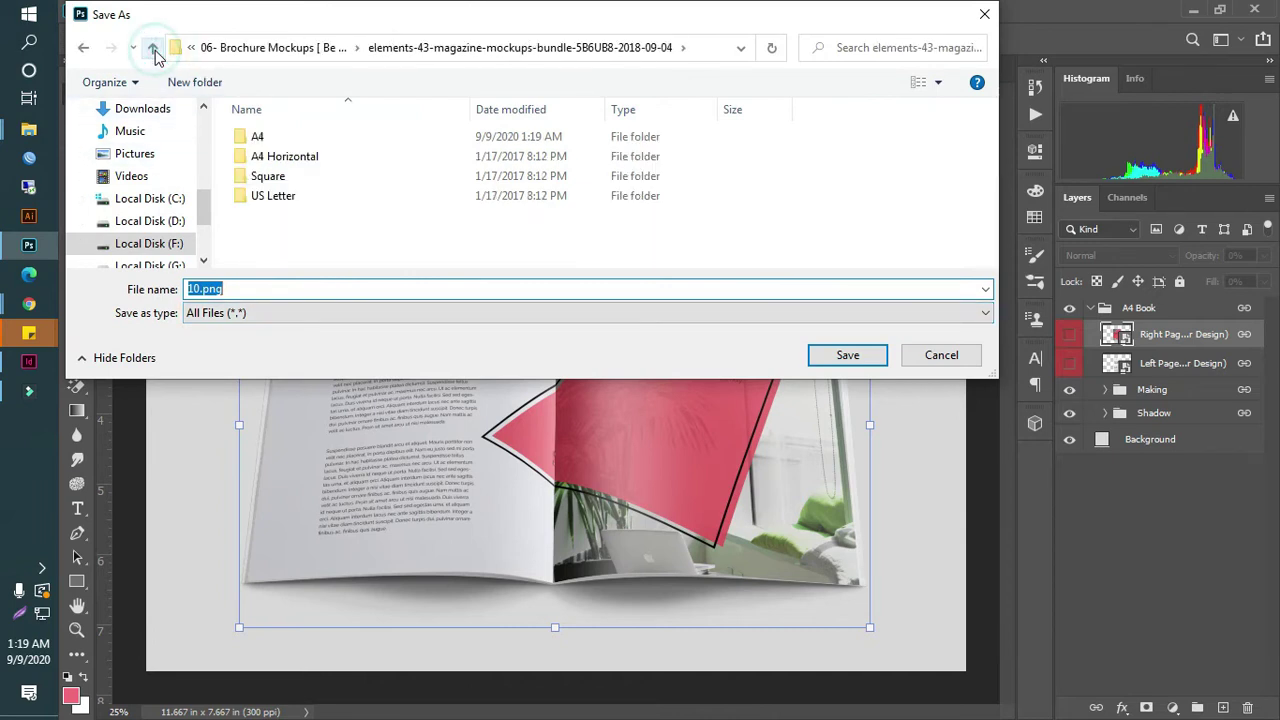
click(153, 49)
click(153, 49)
click(153, 49)
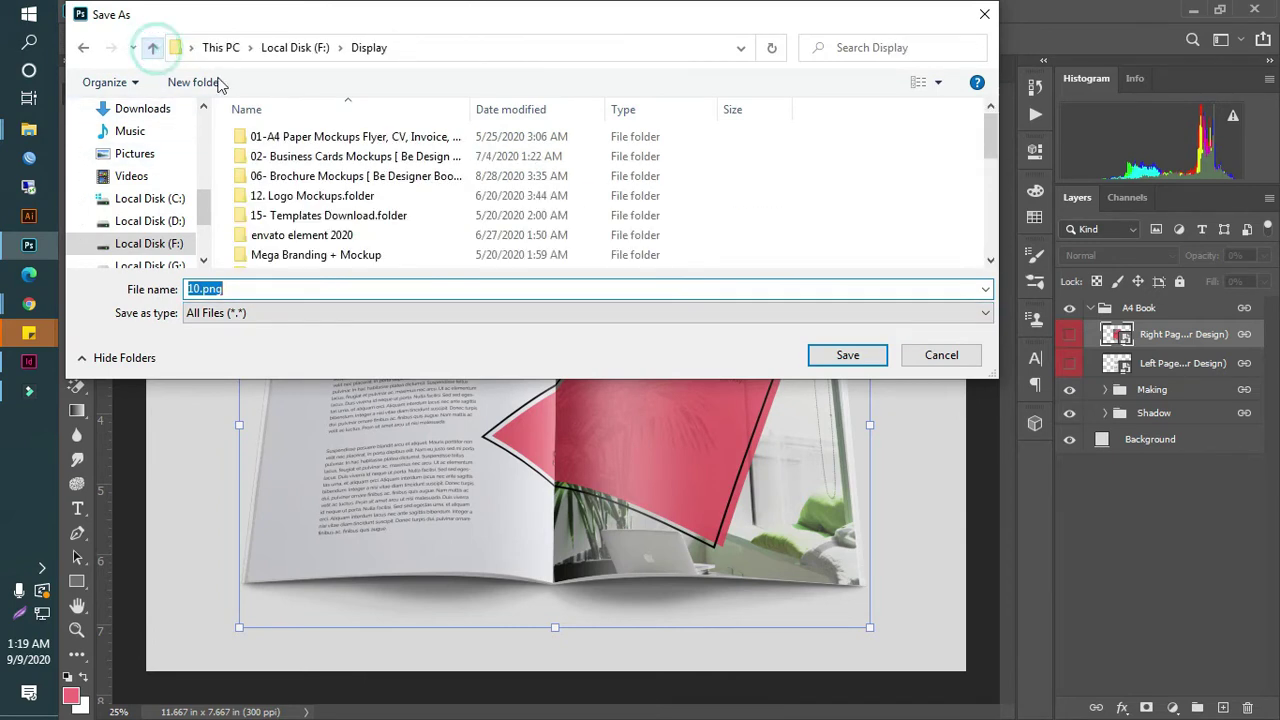
scroll(290, 200, down, 3)
scroll(290, 200, up, 2)
double_click(285, 209)
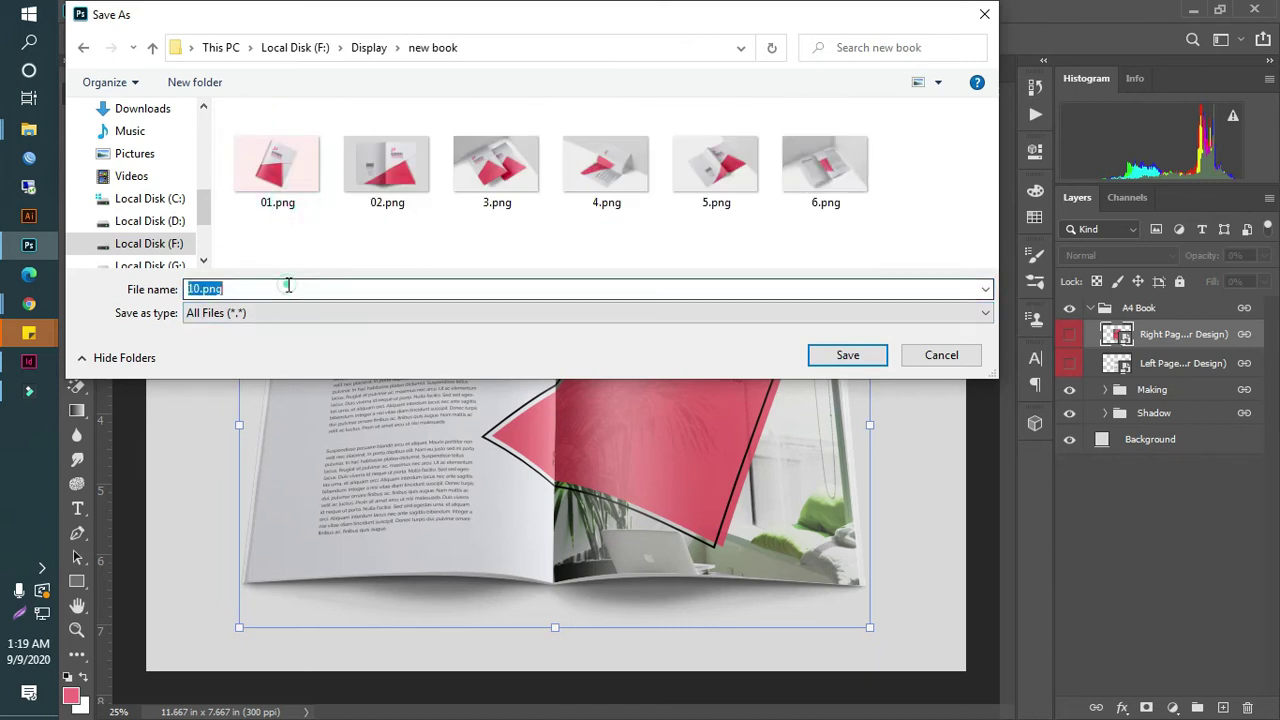
- Save the exported PNG as 7 and close the 10.psd mockup
text(7)
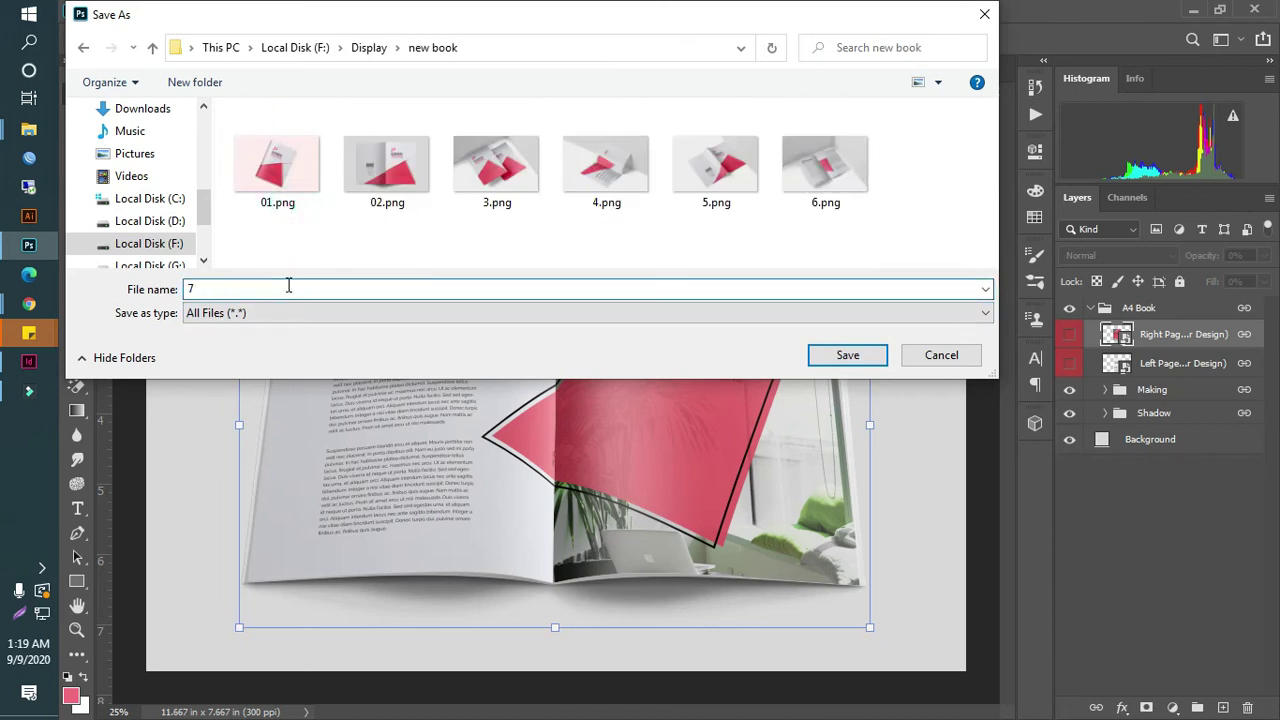
key(Return)
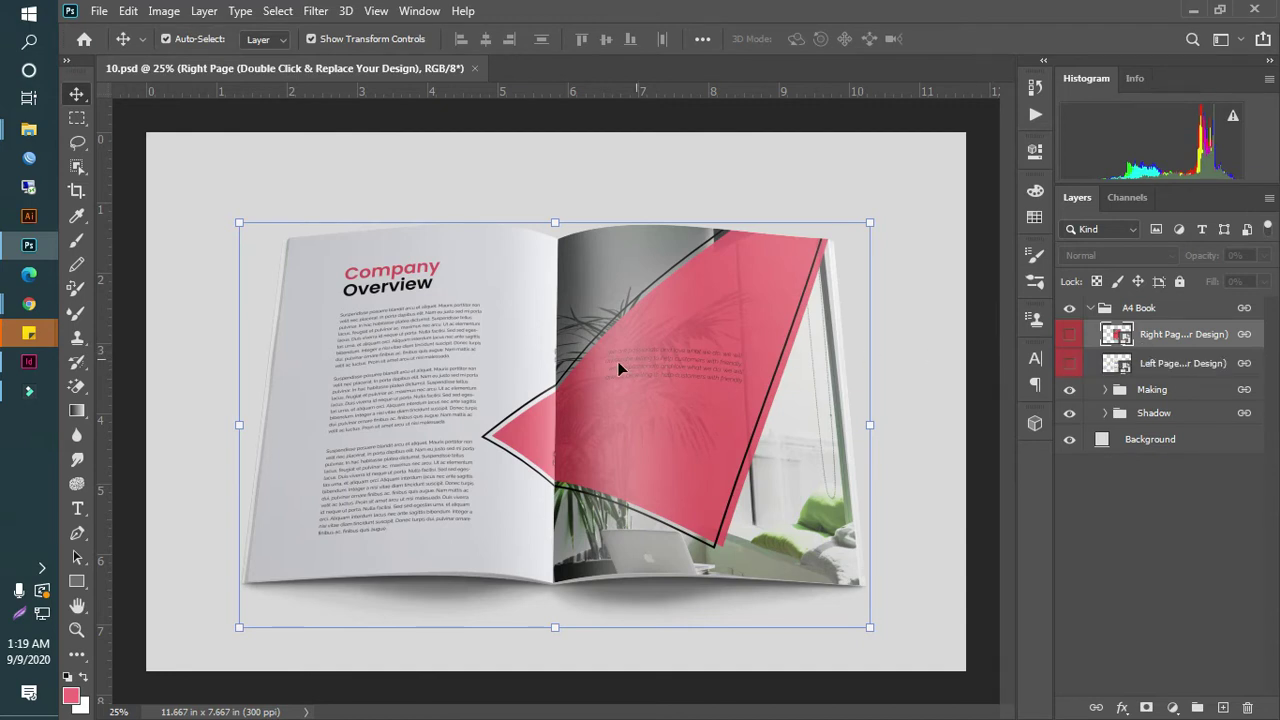
click(470, 358)
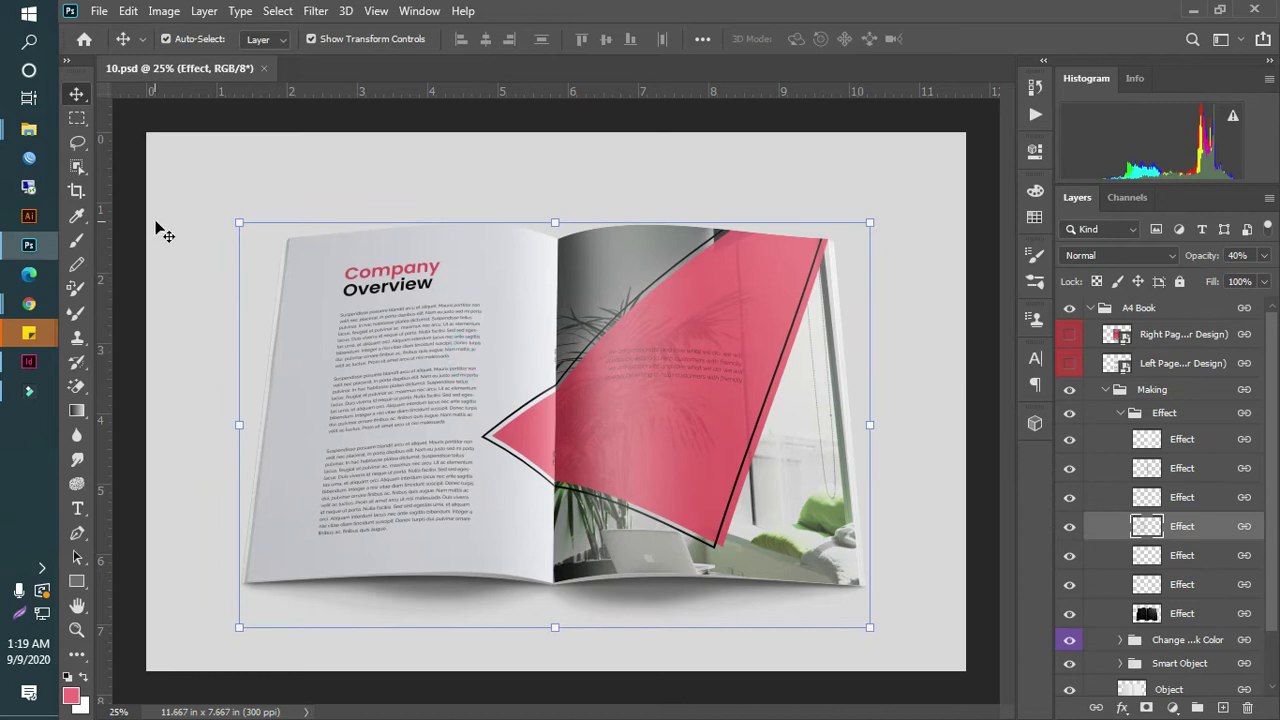
click(157, 229)
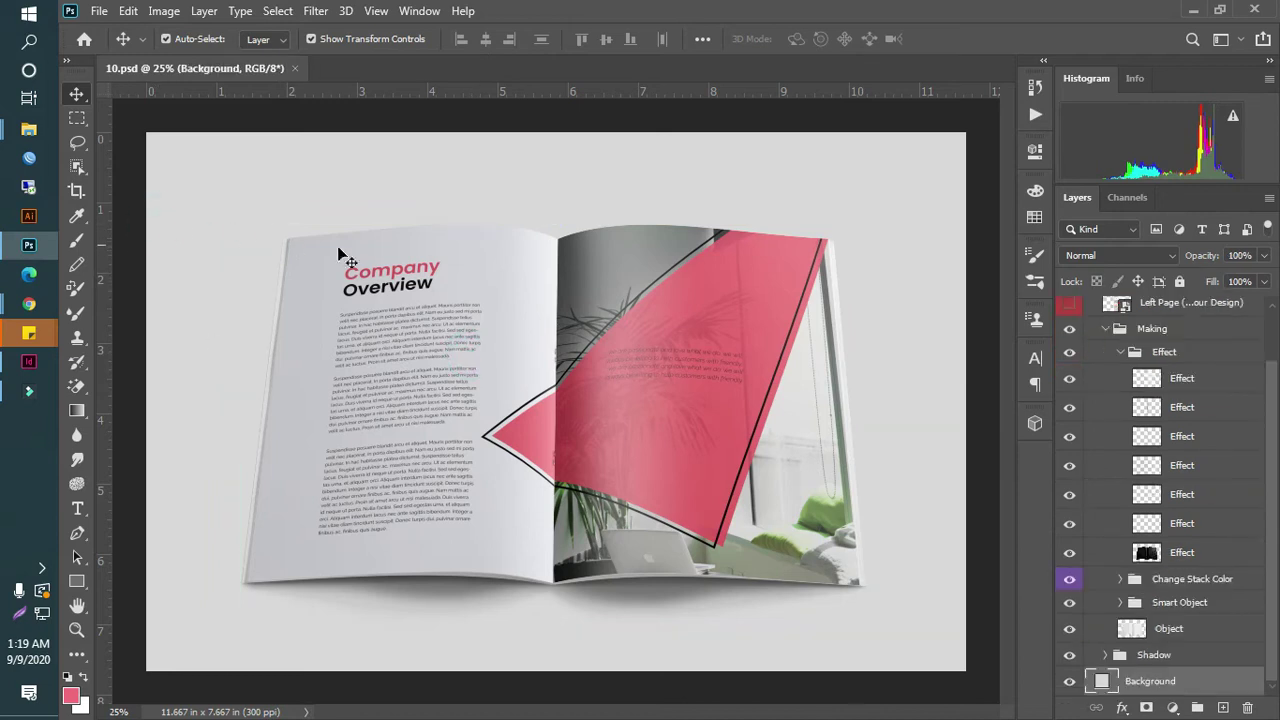
click(295, 70)
- Switch to File Explorer, open 14.psd from the A4 mockups folder and expand its A4 Book group
click(1193, 10)
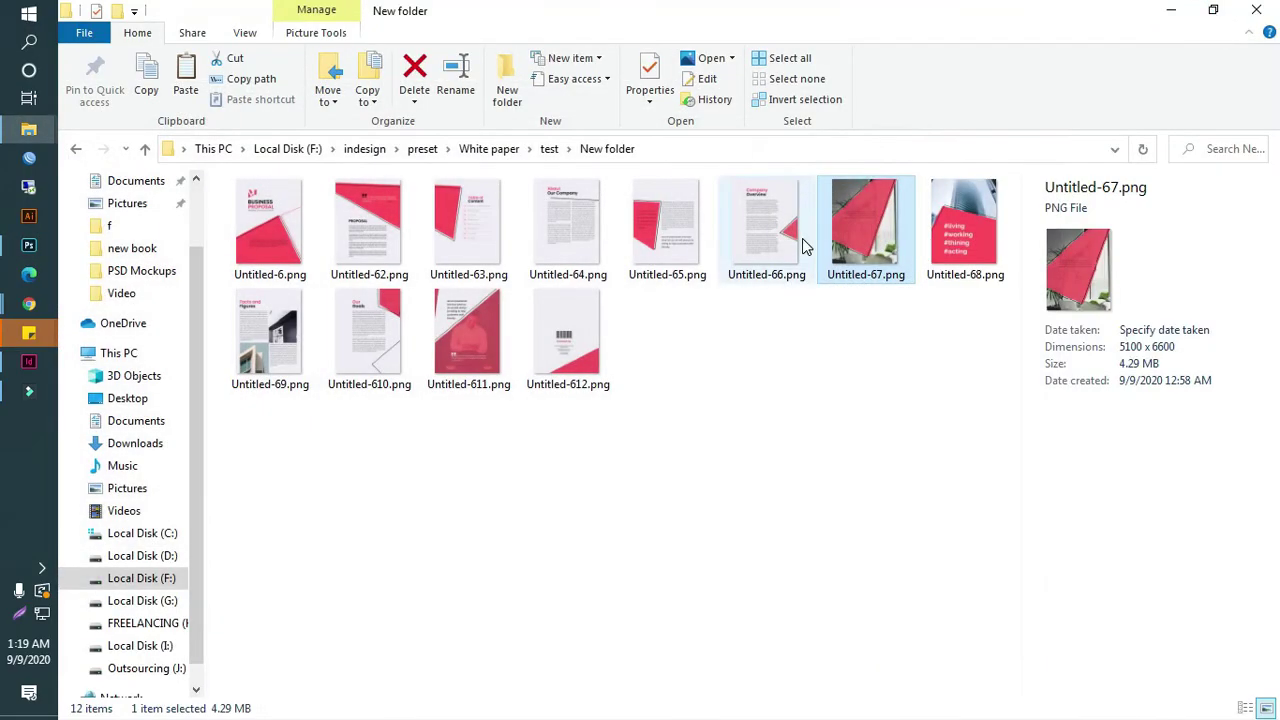
click(1171, 11)
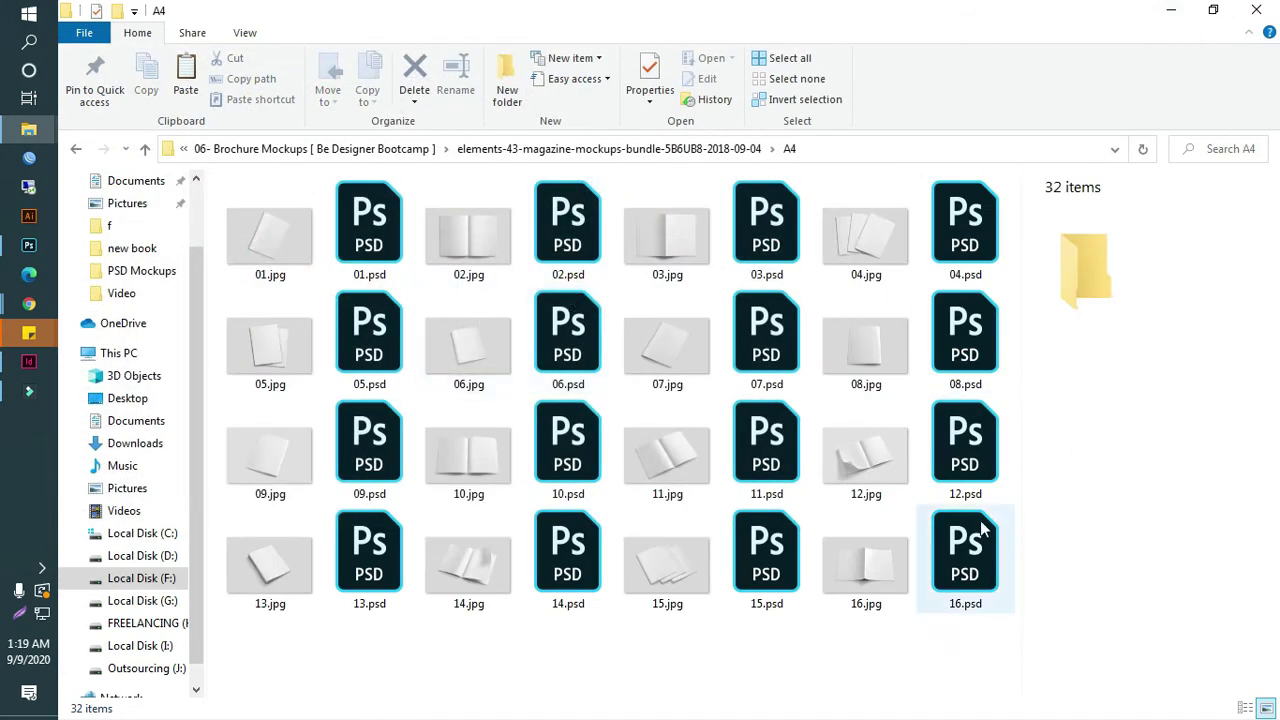
double_click(562, 567)
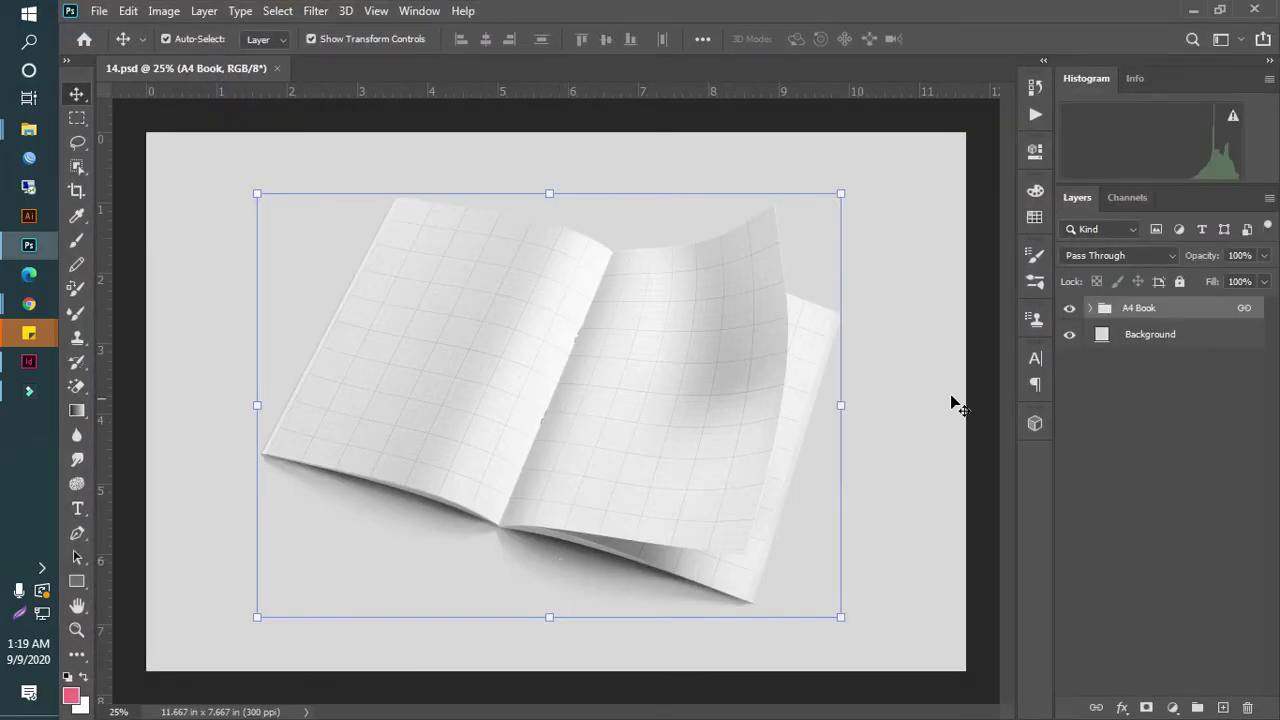
click(1092, 309)
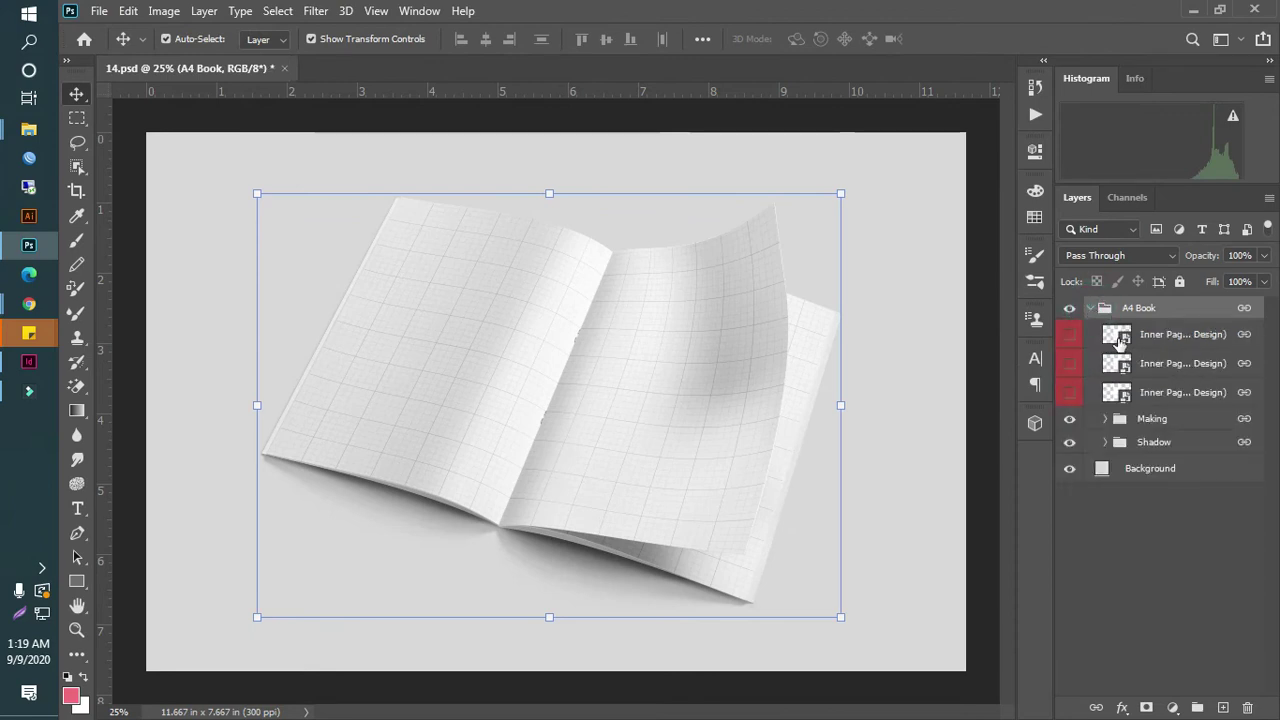
- Open the Inner Page 1 smart object of 14.psd and place the Untitled-68.png page design in it
click(1112, 336)
double_click(1112, 336)
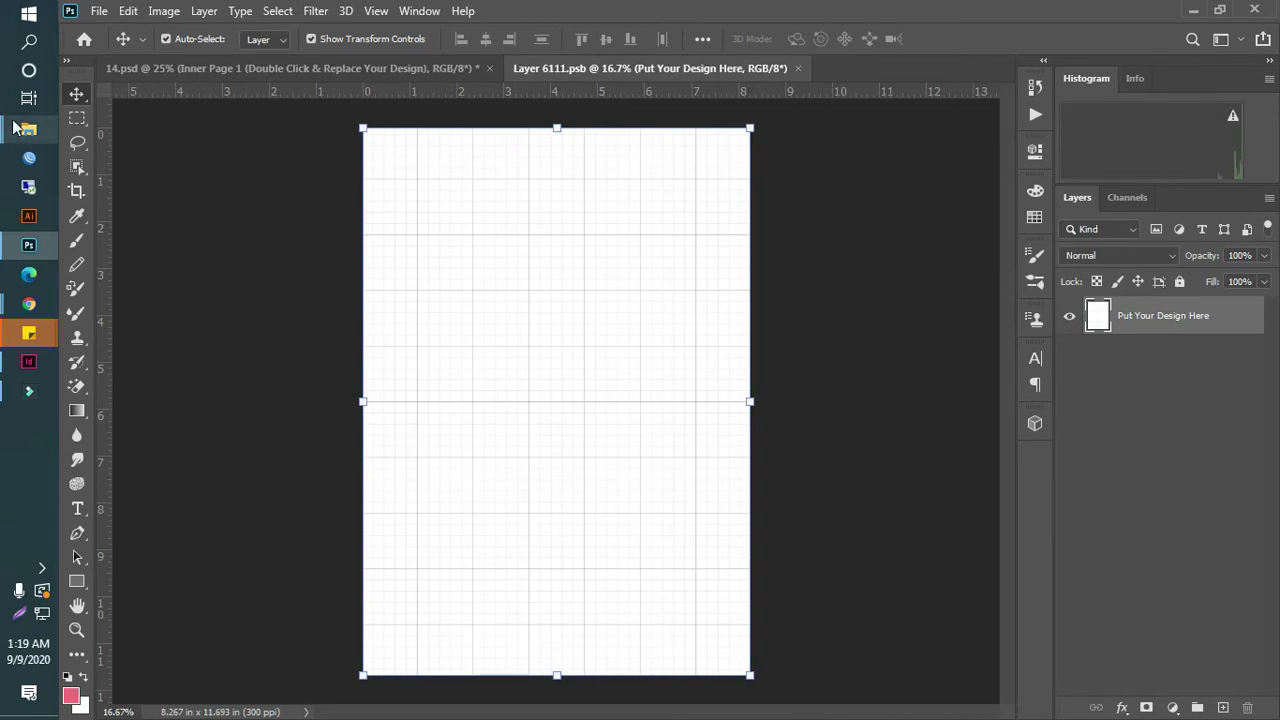
mouse_move(29, 130)
click(224, 225)
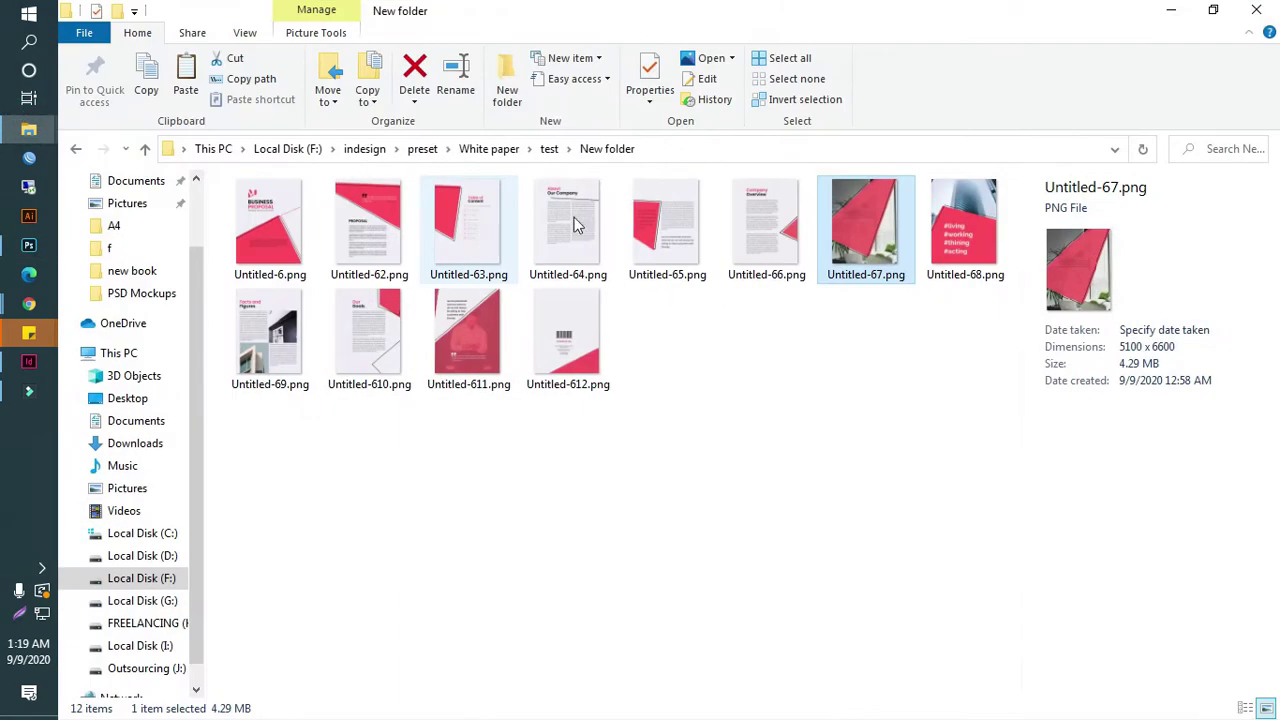
drag(960, 255, 577, 443)
- Stretch the placed Untitled-68 page vertically to fill the Inner Page 1 canvas, then save and close the smart object
drag(548, 660, 556, 682)
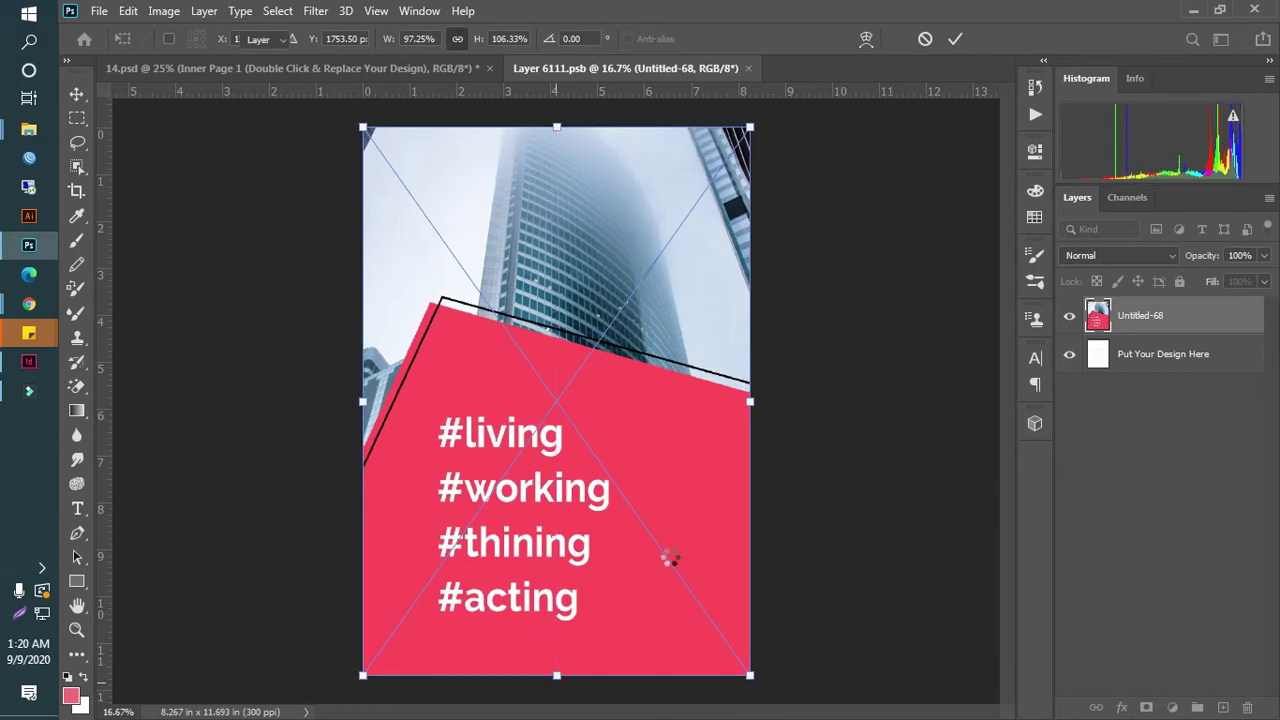
key(Return)
click(760, 69)
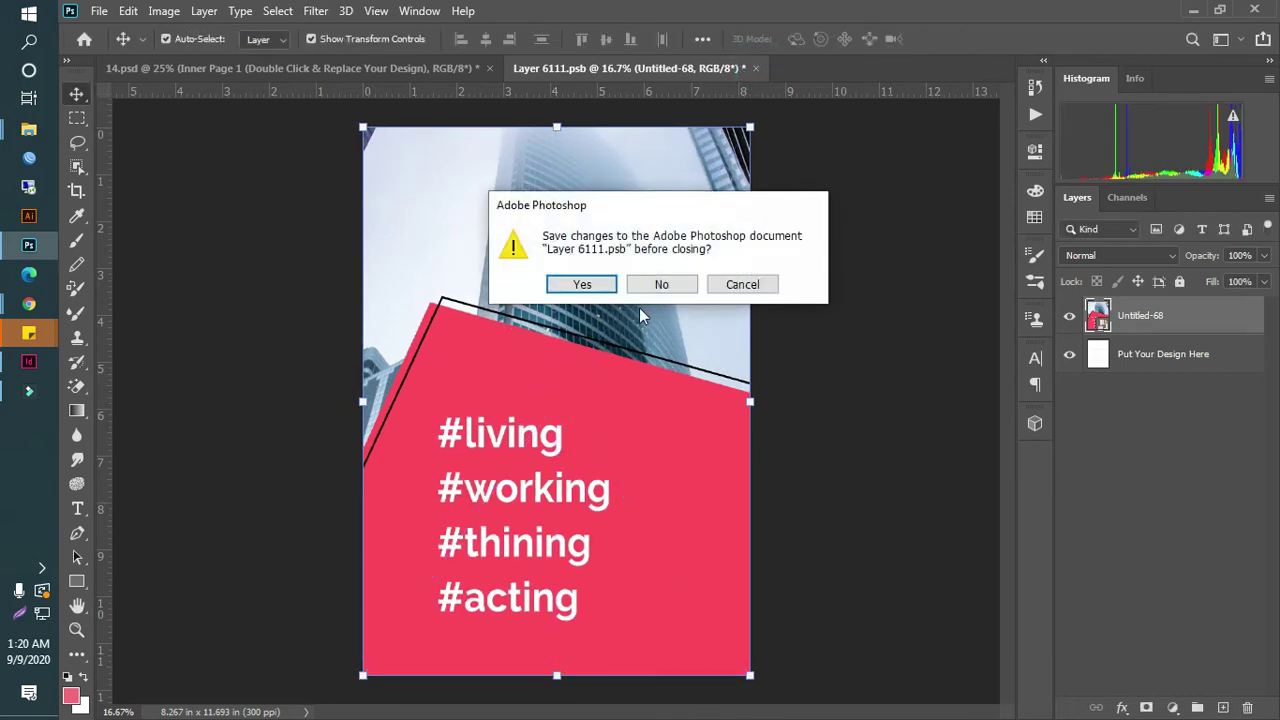
click(581, 284)
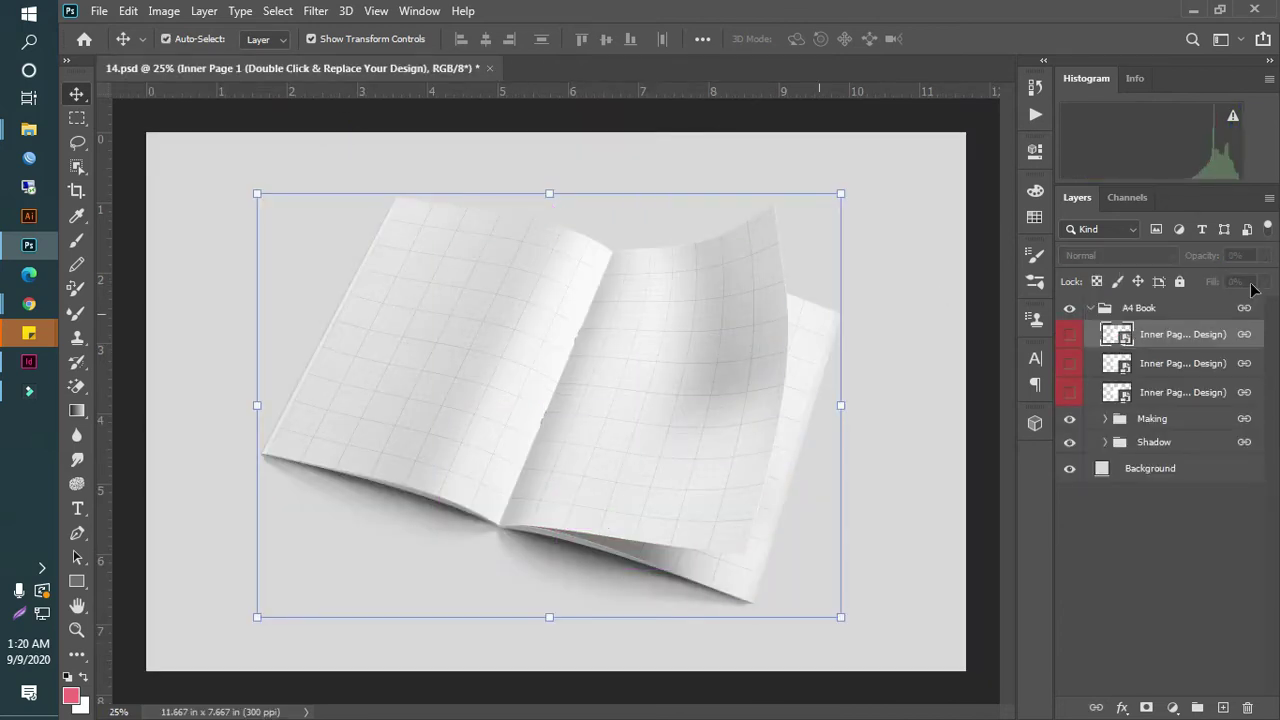
- Open the Inner Page 3 smart object and place the Untitled-68.png page design in it
double_click(1151, 393)
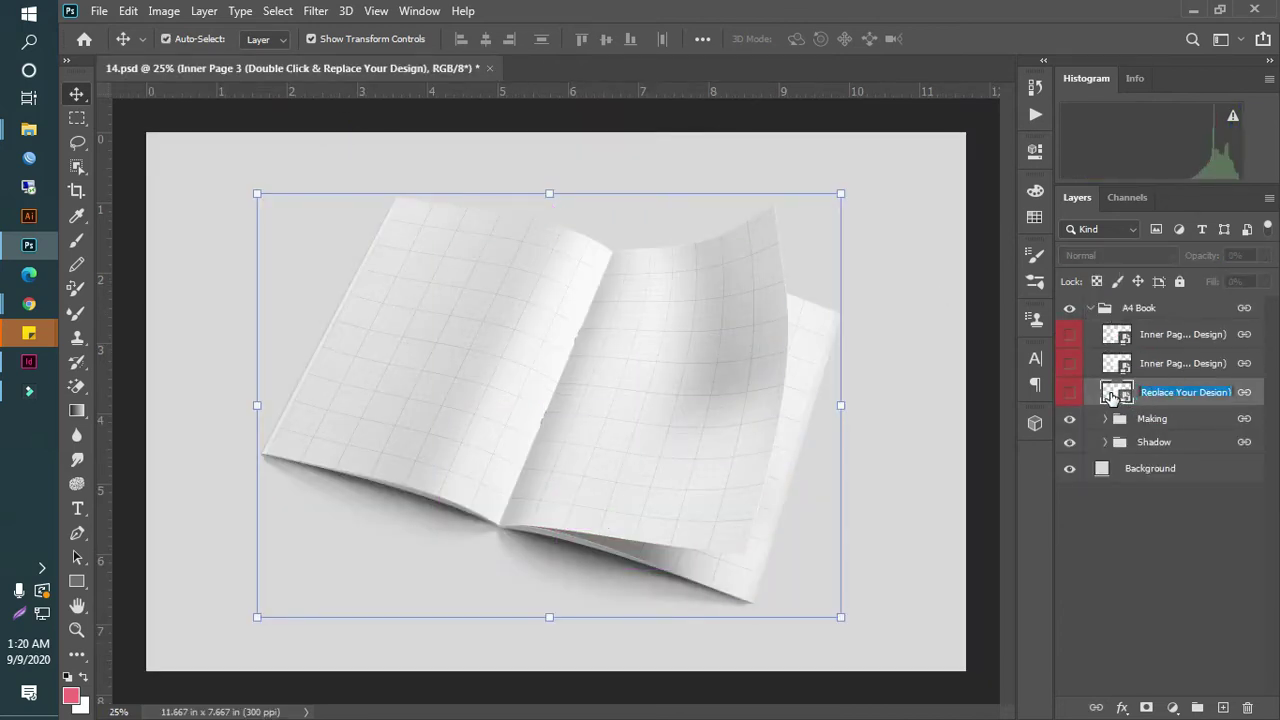
double_click(1114, 393)
mouse_move(29, 130)
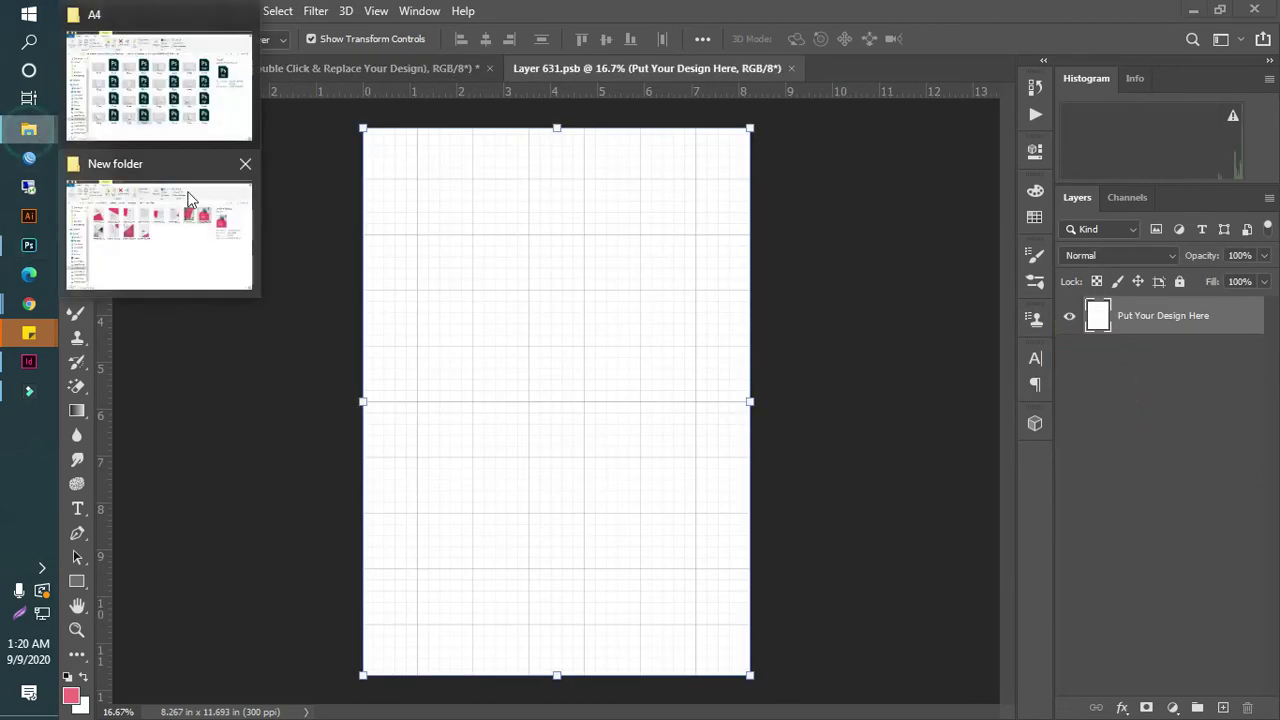
click(190, 200)
drag(970, 250, 578, 470)
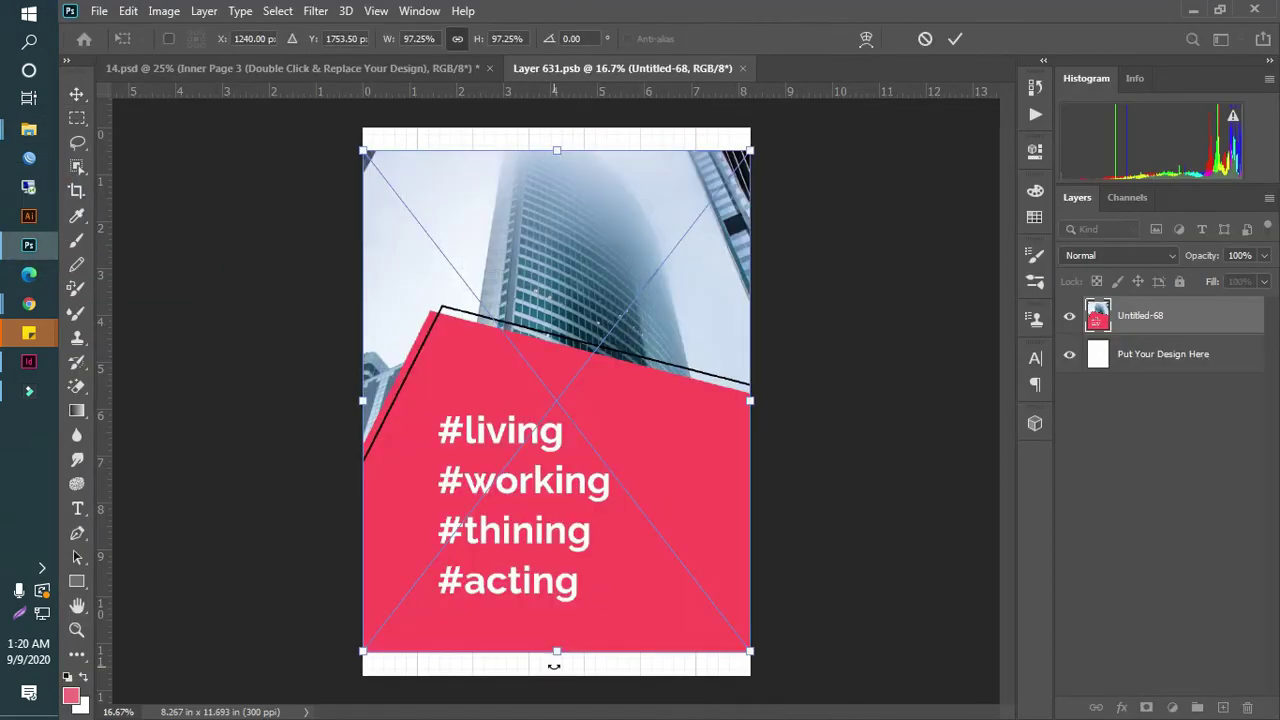
- Stretch the placed Untitled-68 page to about 106% height to fill the Inner Page 3 canvas, then save and close the smart object
drag(560, 653, 561, 675)
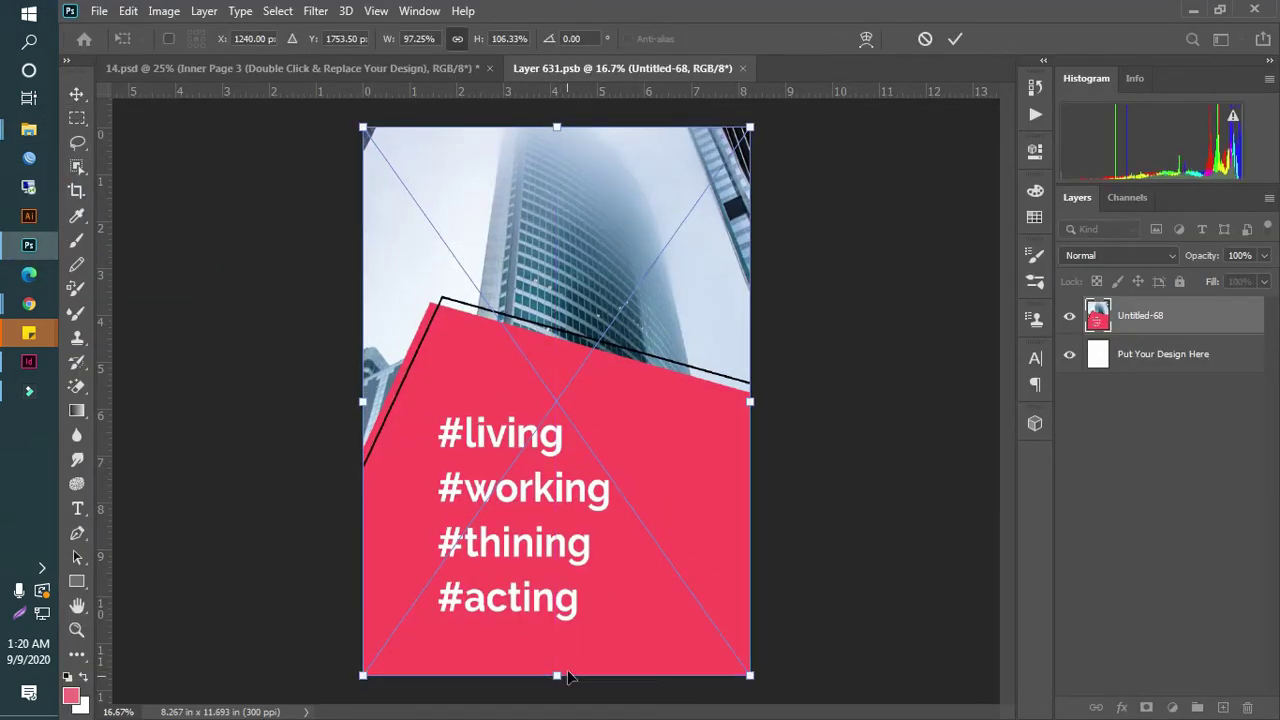
key(Return)
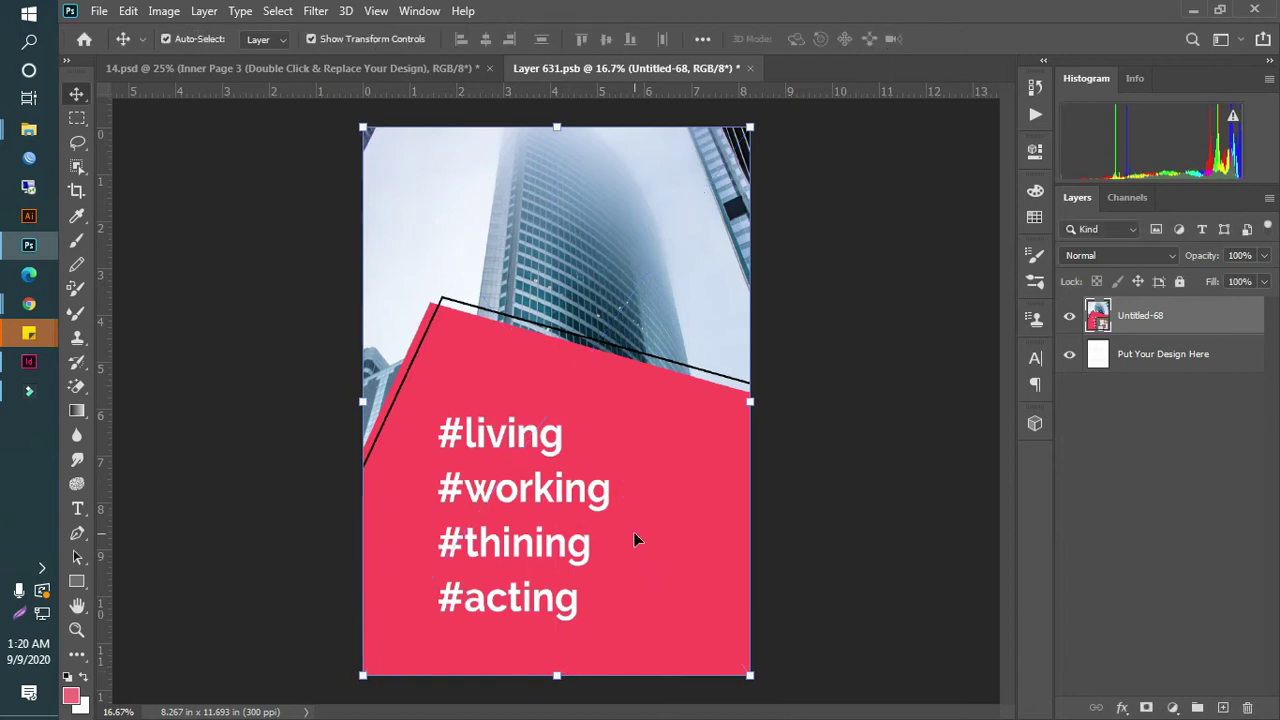
click(746, 69)
click(582, 284)
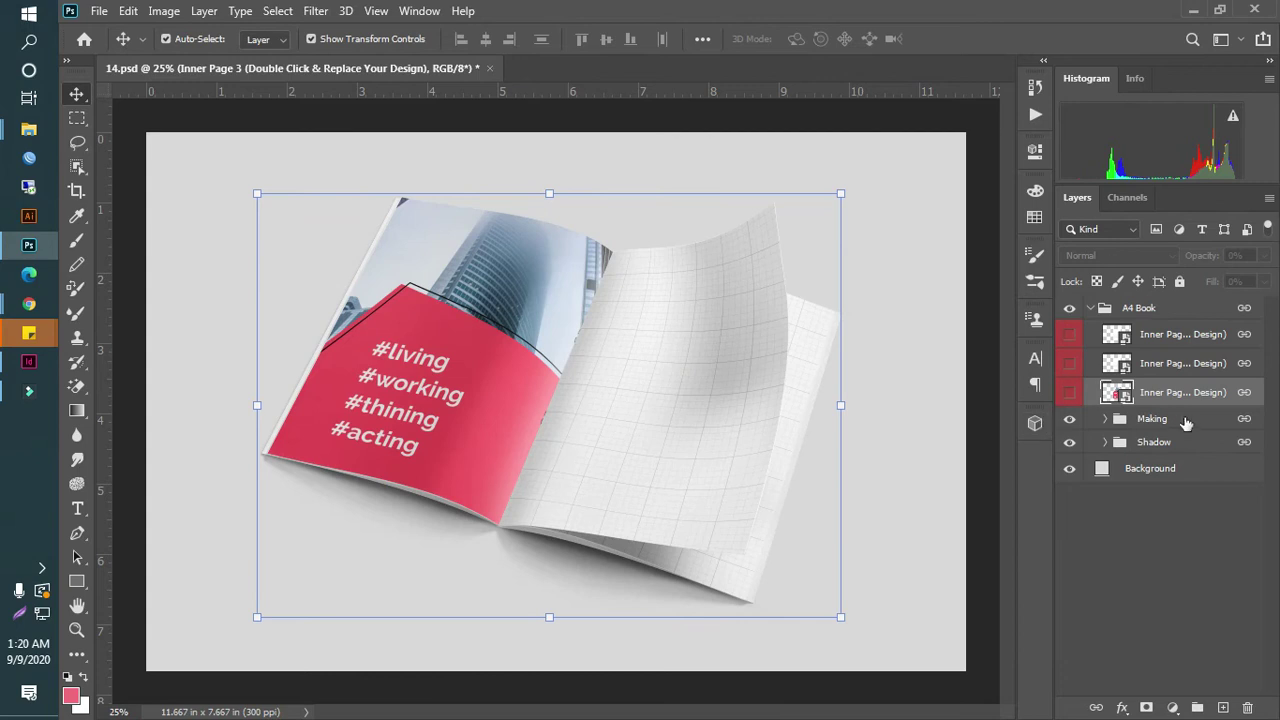
- Open the Inner Page 2 smart object and place the Untitled-69.png Facts and Figures page in it
double_click(1117, 364)
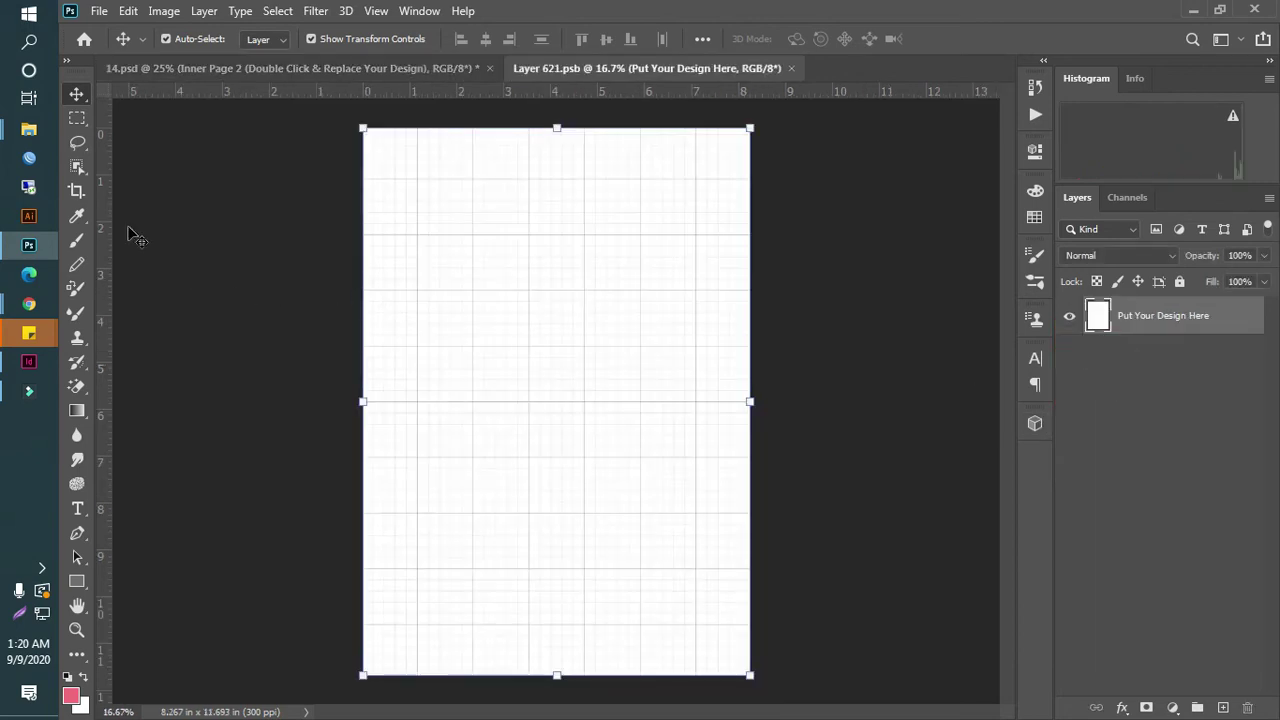
mouse_move(29, 129)
click(181, 212)
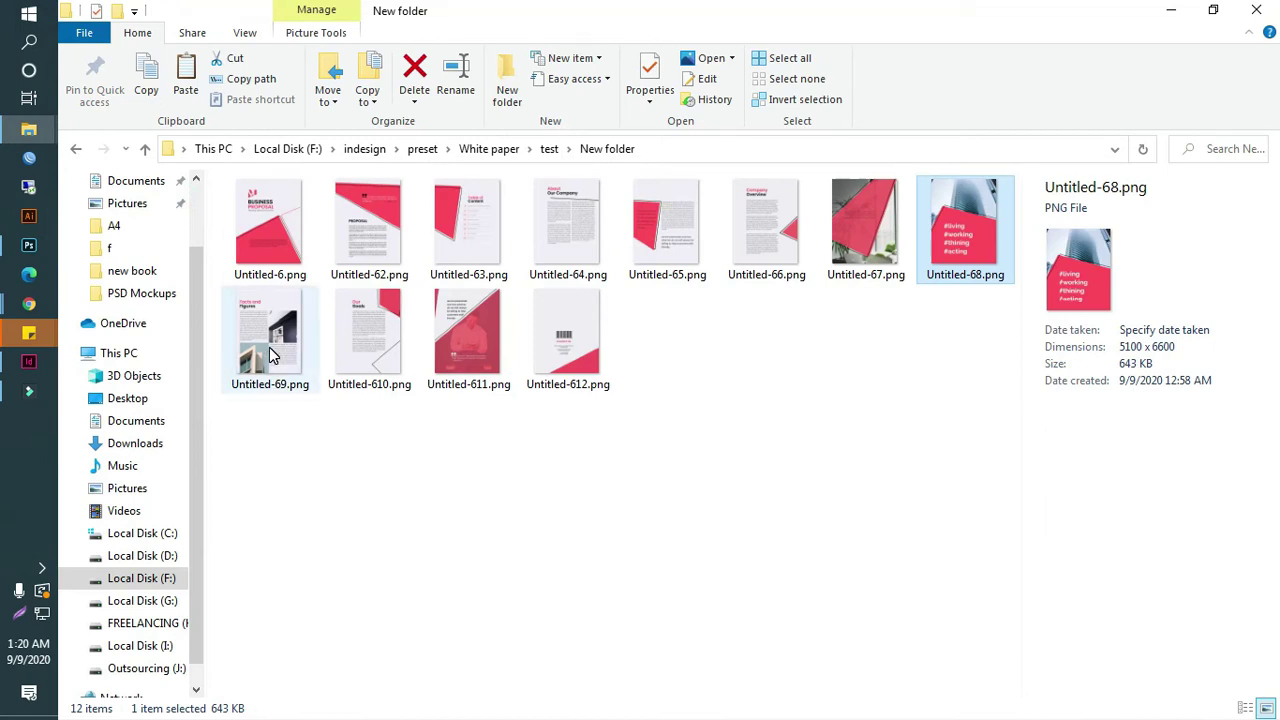
click(272, 355)
double_click(272, 340)
drag(275, 340, 569, 419)
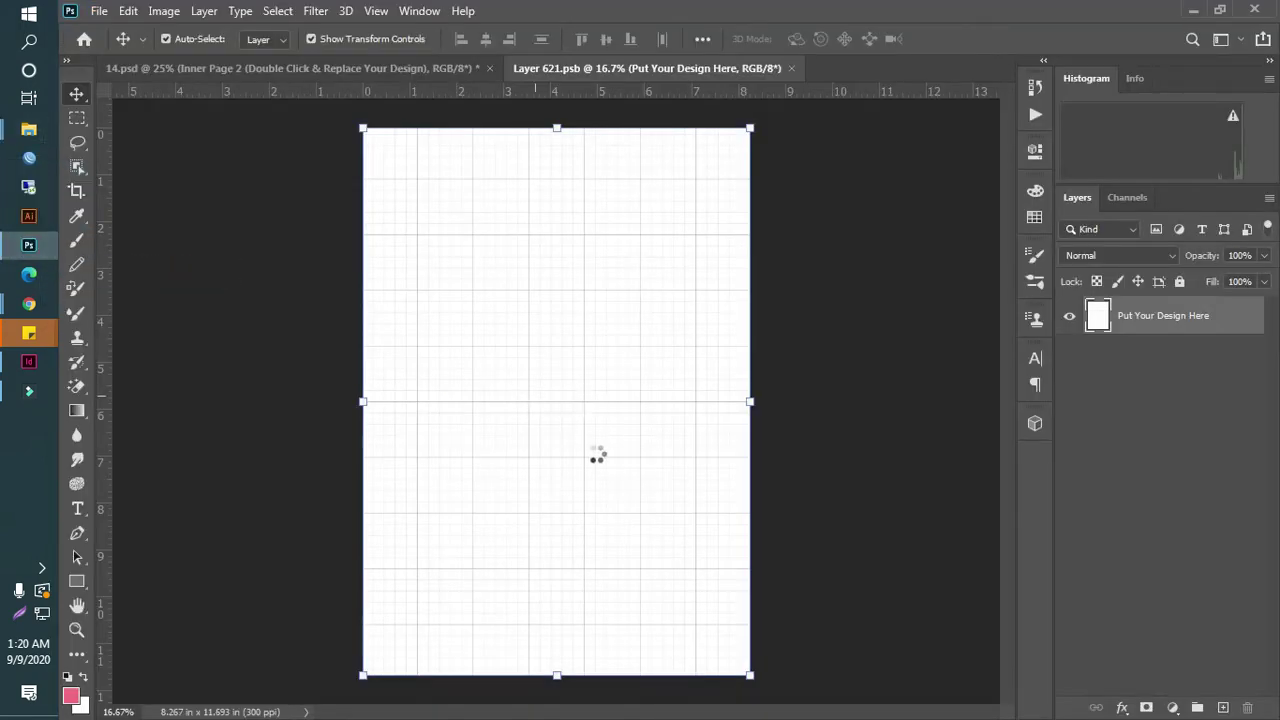
- Stretch the Facts and Figures page vertically to fill the Inner Page 2 canvas, then save and close the smart object
drag(558, 650, 561, 676)
key(Return)
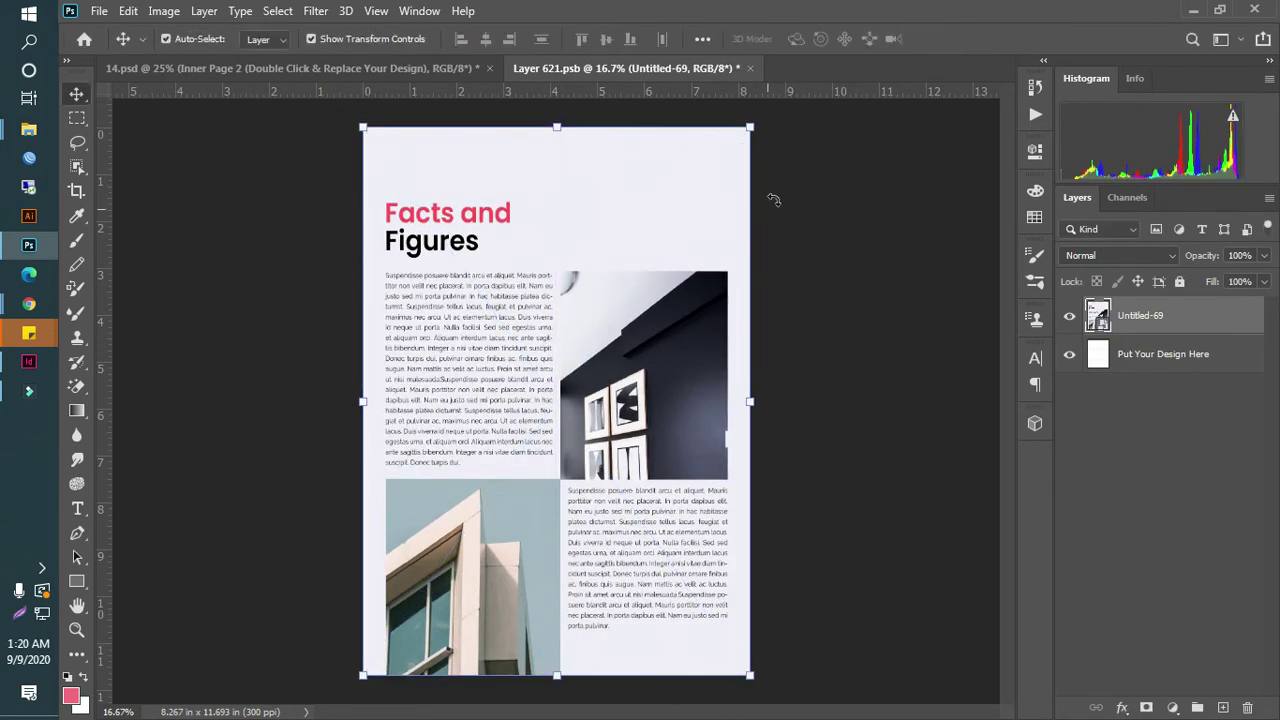
click(750, 68)
click(581, 289)
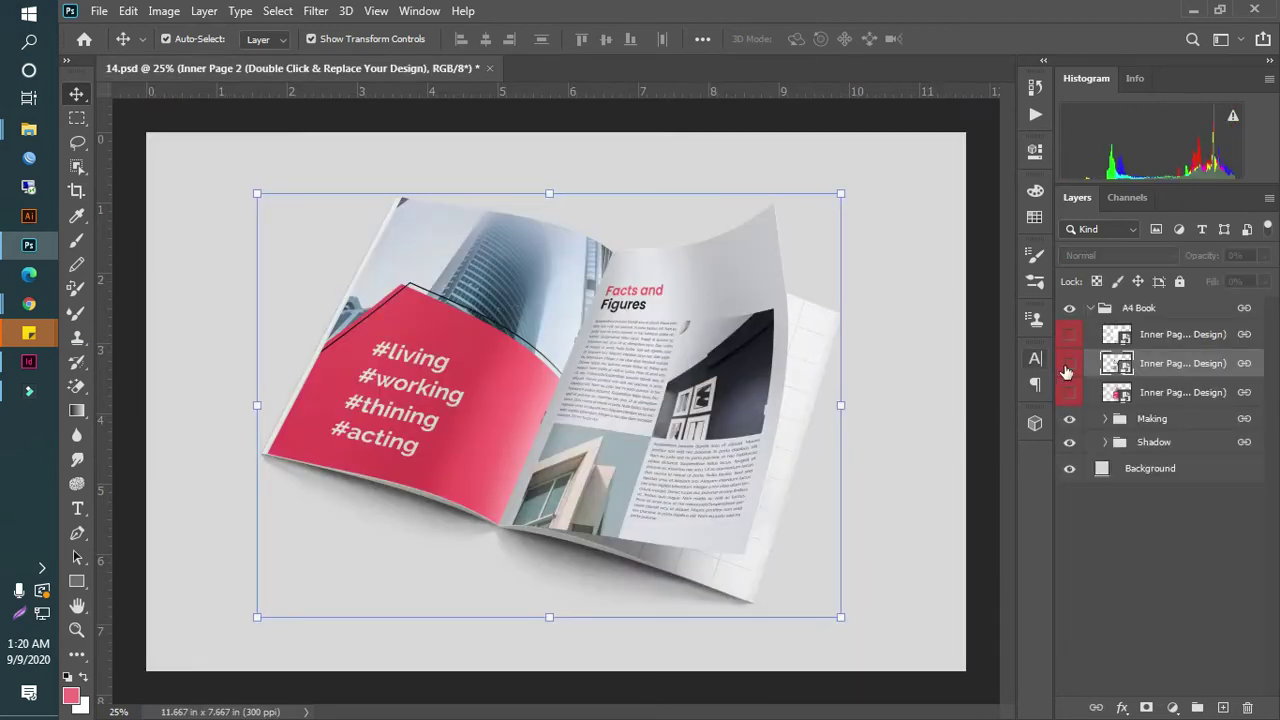
- Open the Inner Page 1 smart object and place the Untitled-610.png Our Goals page in it
double_click(1115, 334)
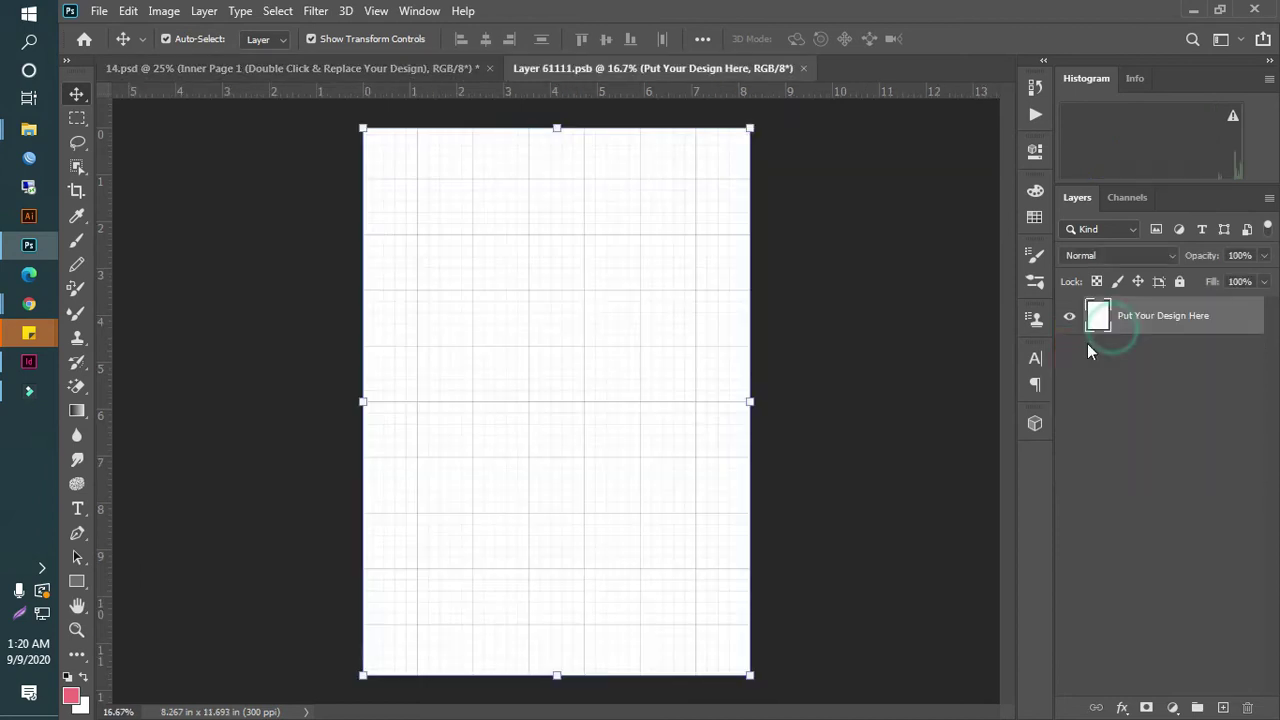
mouse_move(29, 129)
click(176, 226)
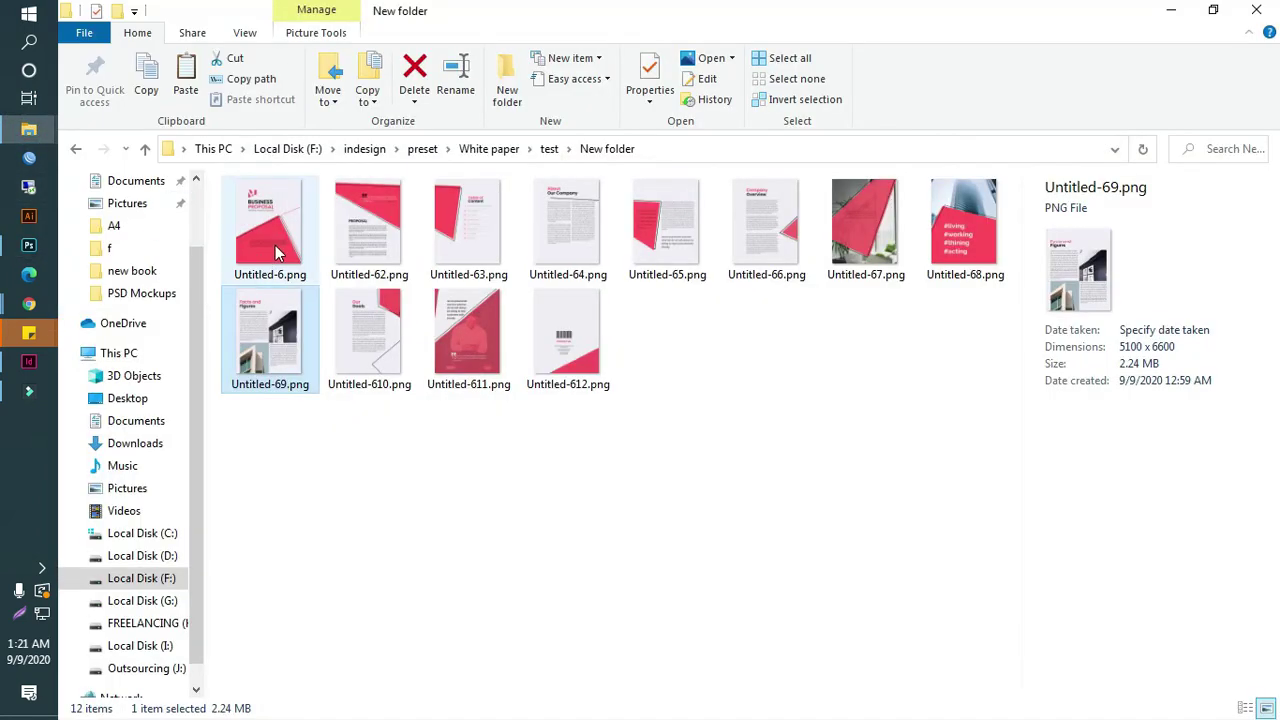
click(396, 350)
drag(396, 350, 40, 243)
drag(306, 352, 601, 452)
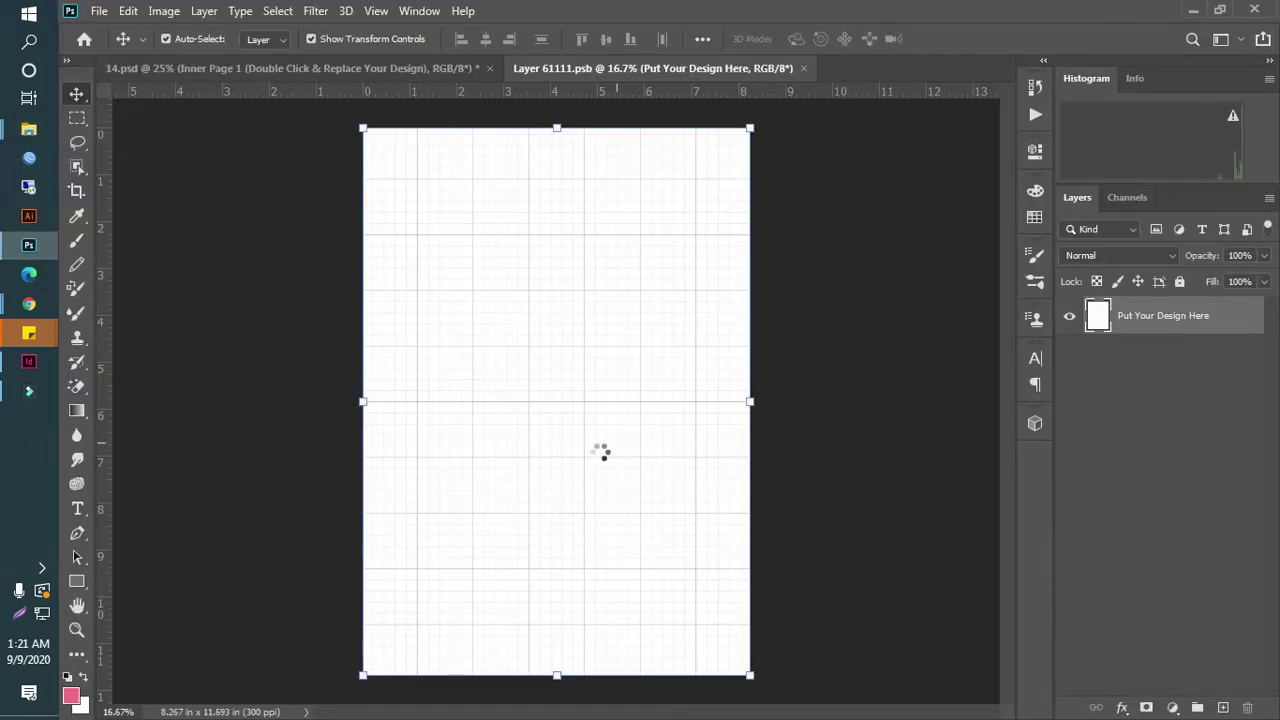
- Stretch the Our Goals page vertically to fill the Inner Page 1 canvas, then save and close the smart object
drag(560, 653, 560, 675)
key(Return)
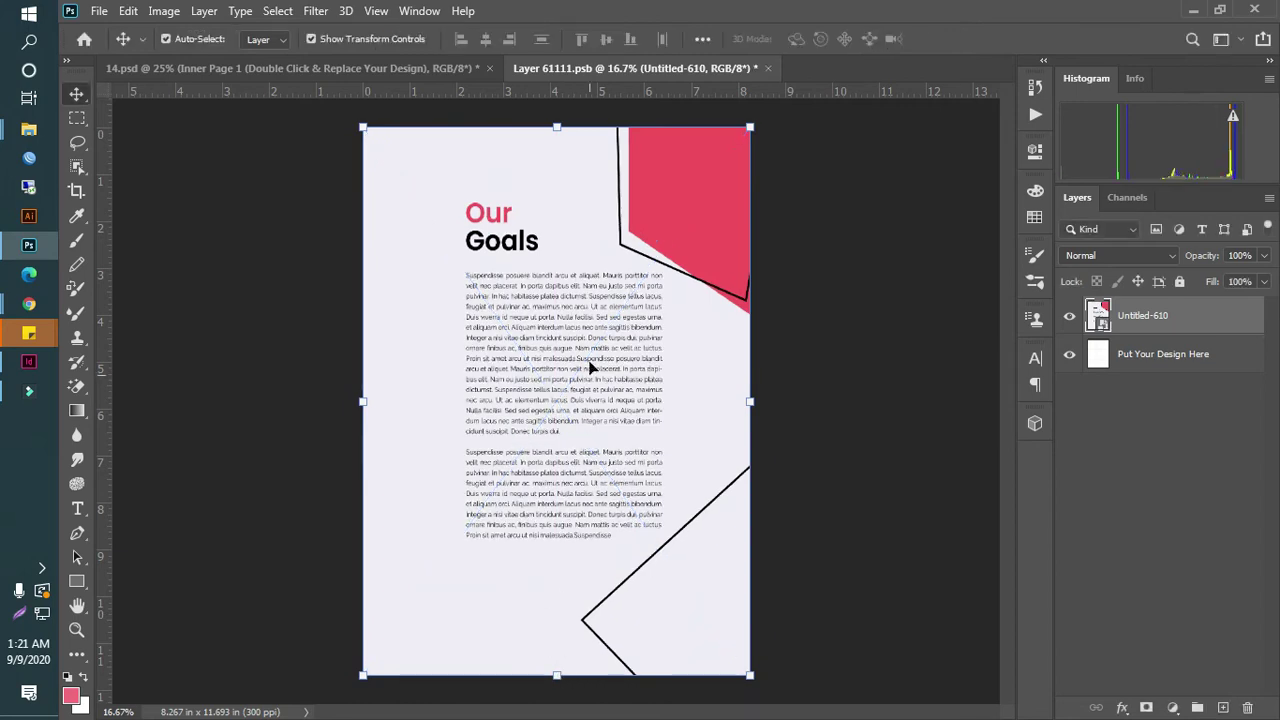
click(771, 69)
click(586, 283)
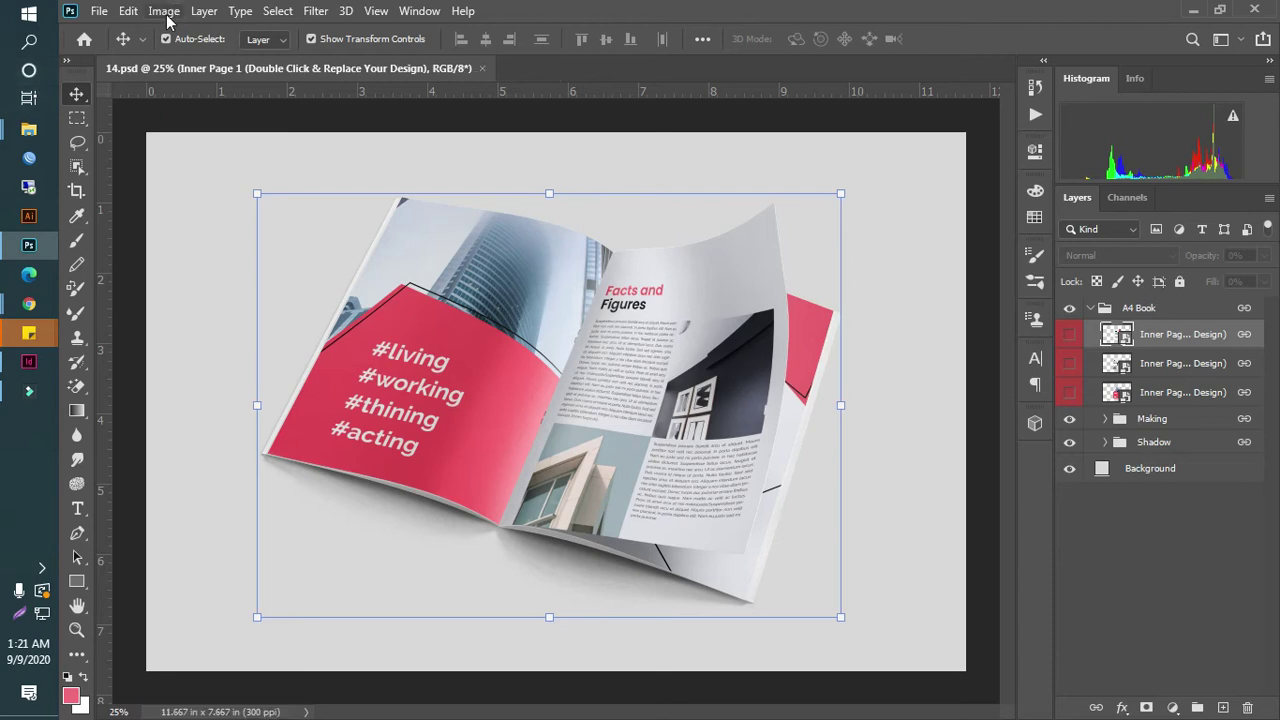
- Start a quick PNG export of the 14.psd mockup and browse to the new book folder inside Display
click(97, 12)
mouse_move(125, 284)
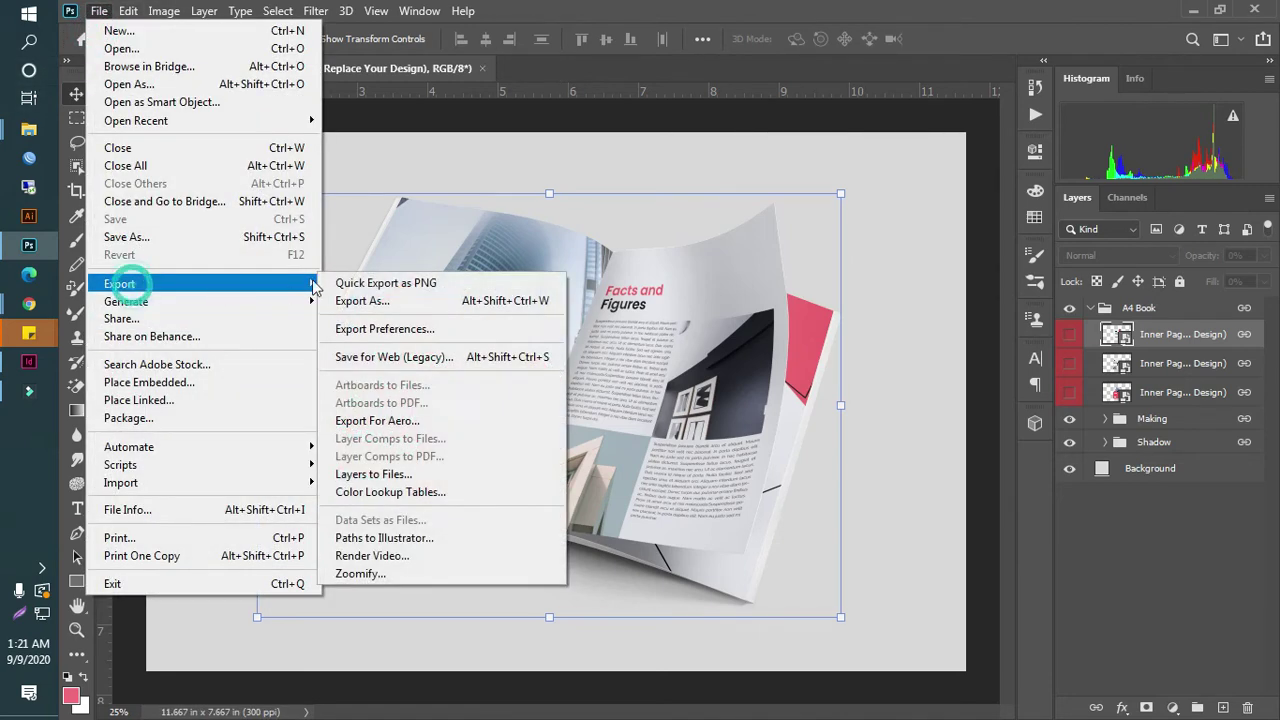
click(380, 280)
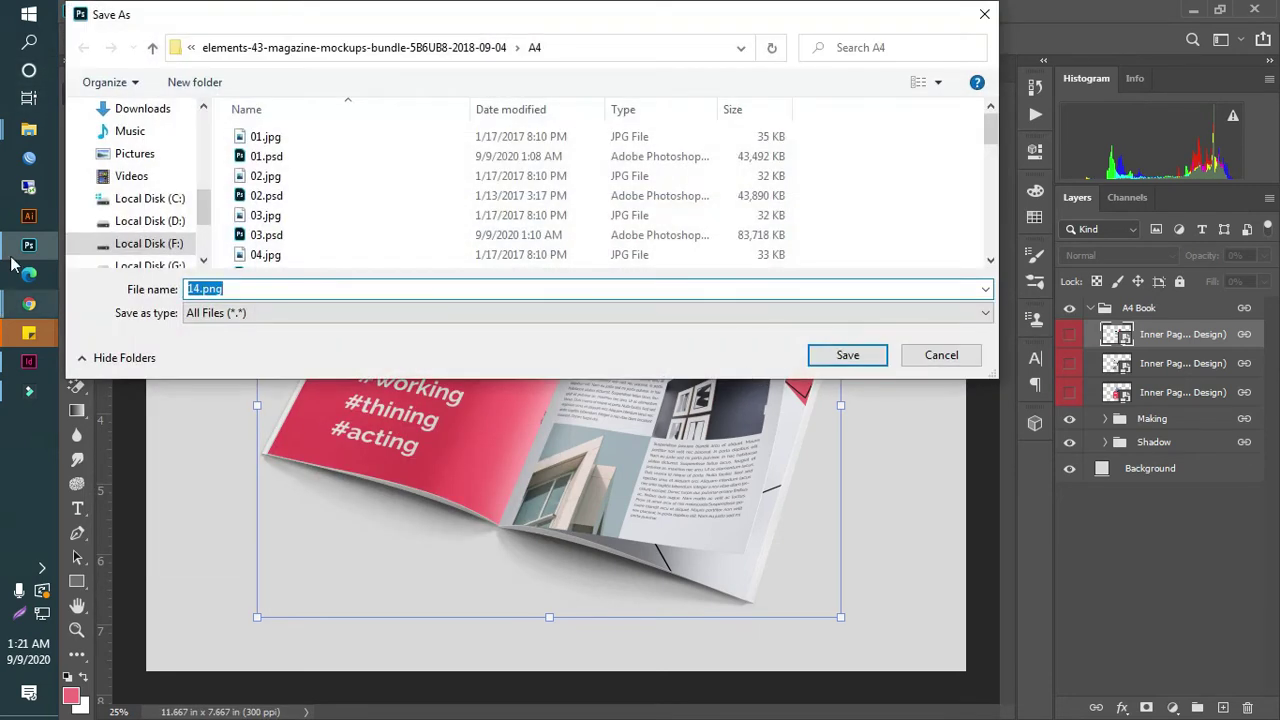
click(156, 50)
click(155, 50)
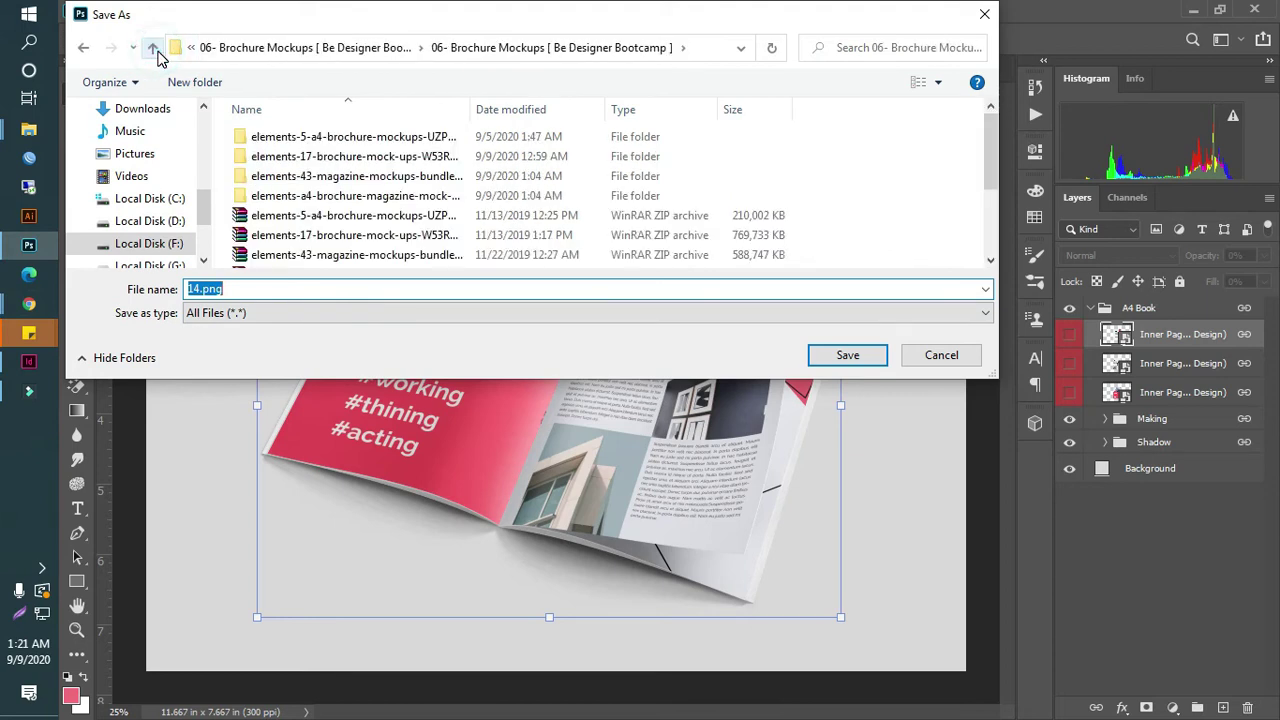
click(155, 50)
click(152, 47)
scroll(300, 190, down, 3)
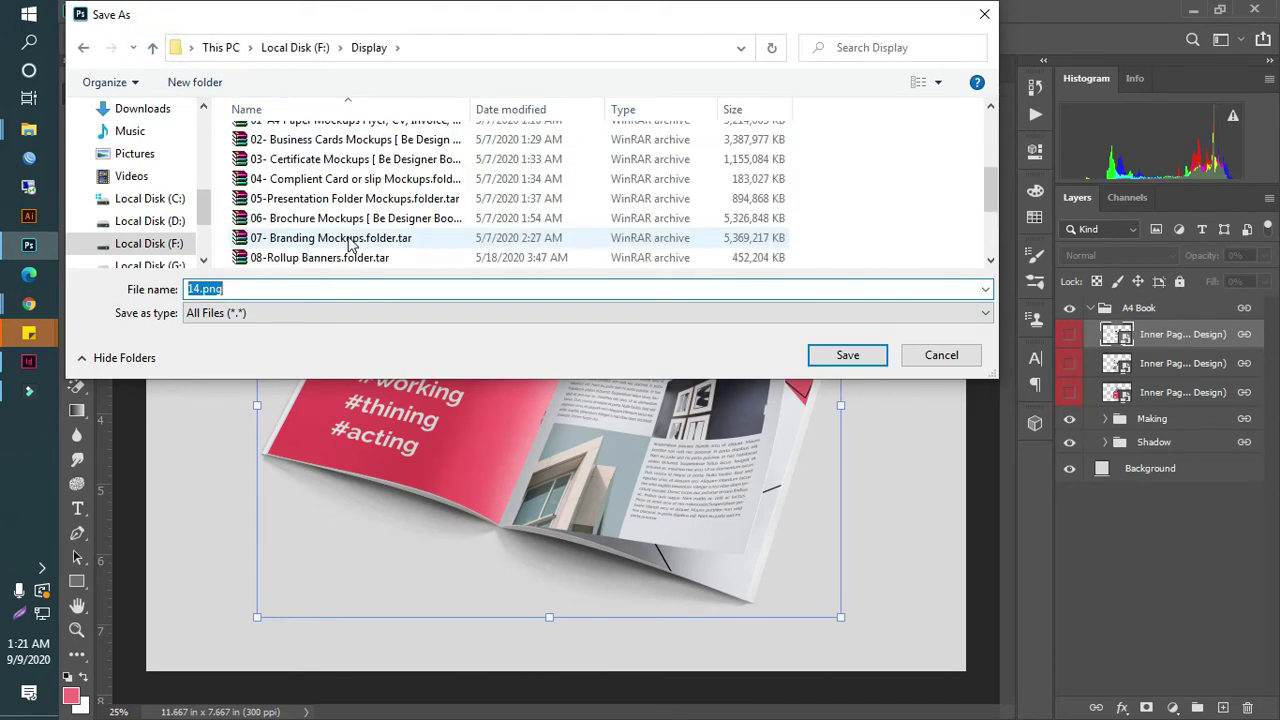
scroll(310, 150, up, 1)
double_click(308, 150)
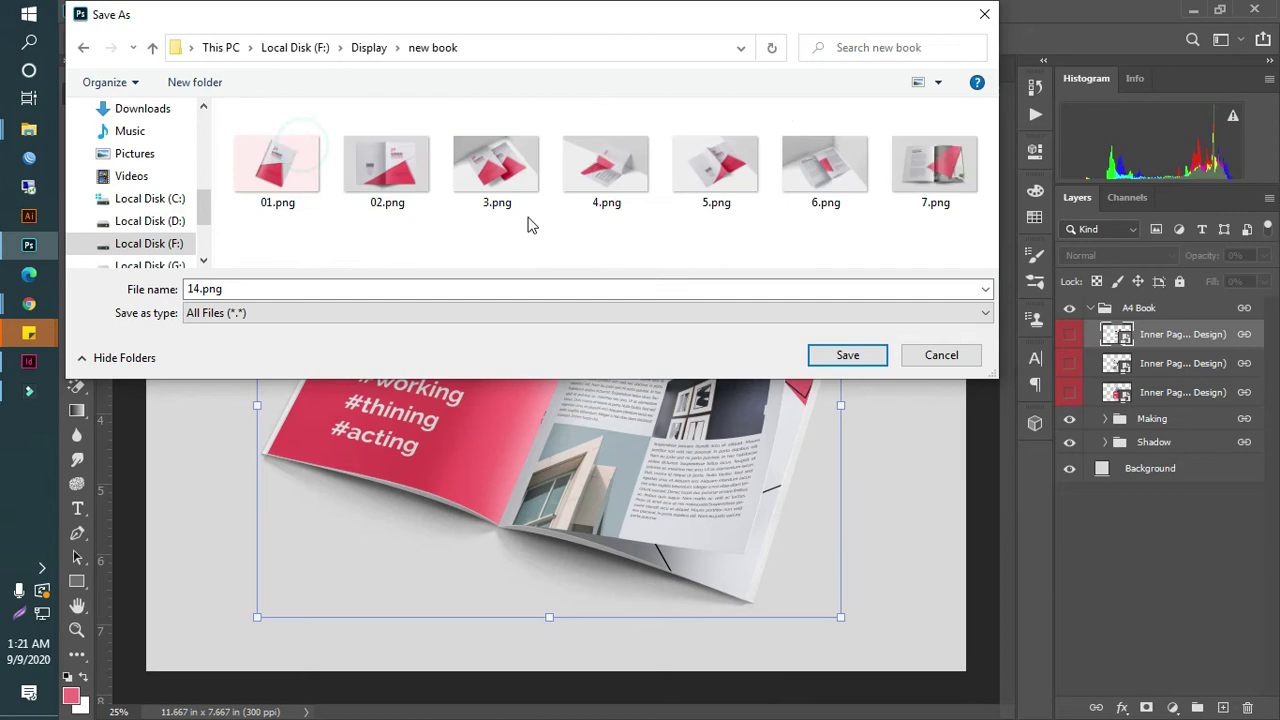
- Save the exported PNG as 8 and close the 14.psd mockup
double_click(234, 288)
text(8)
key(Return)
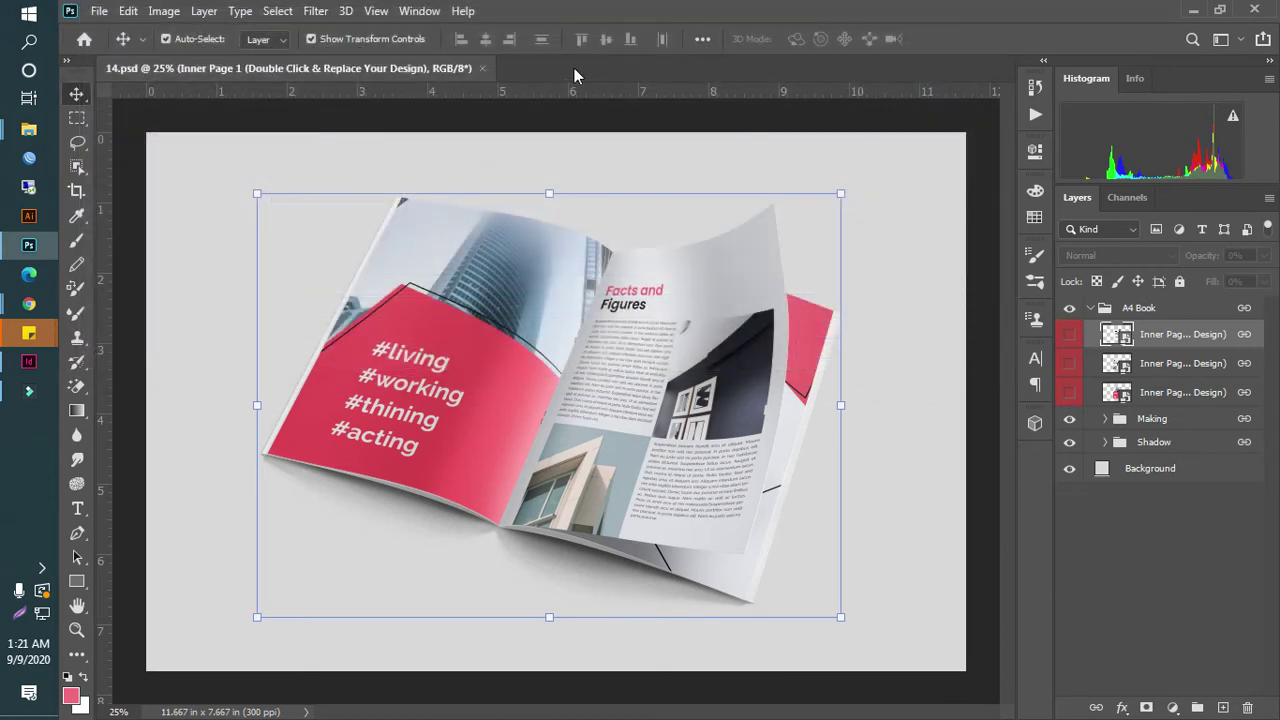
click(482, 68)
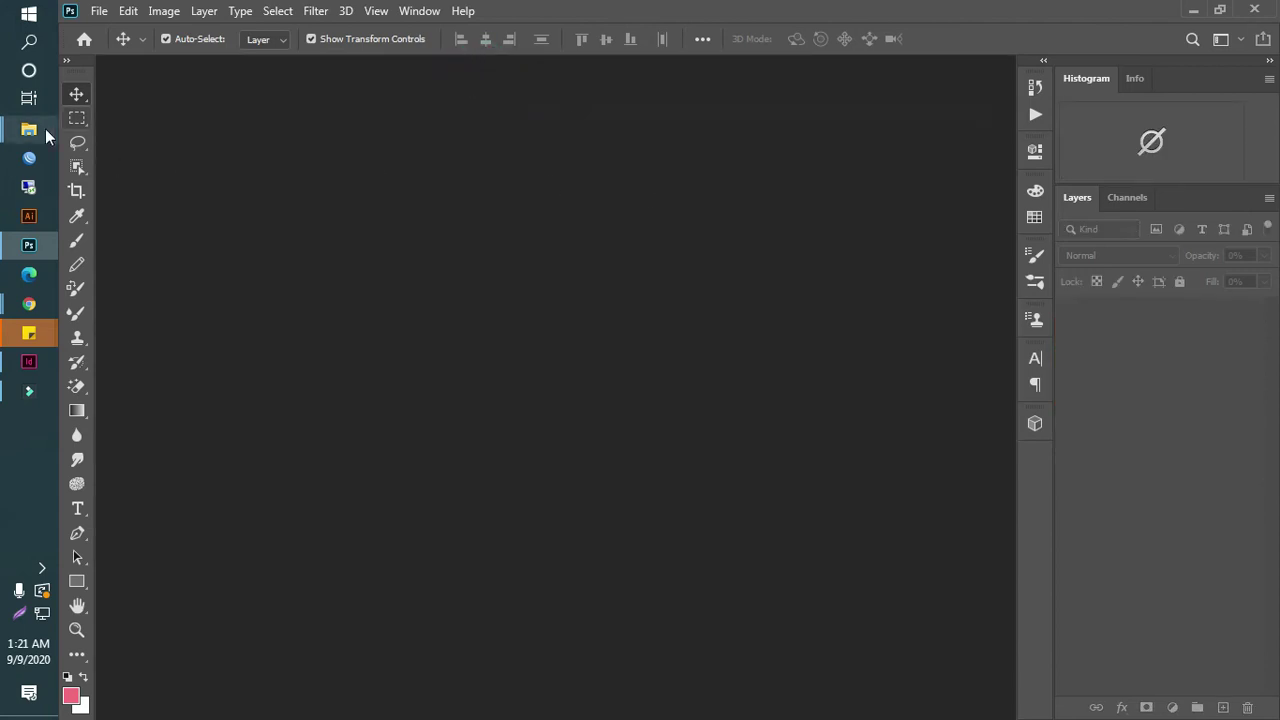
- Switch to File Explorer, open 12.psd from the A4 mockups folder and expand its A4 Book group
mouse_move(45, 128)
click(150, 115)
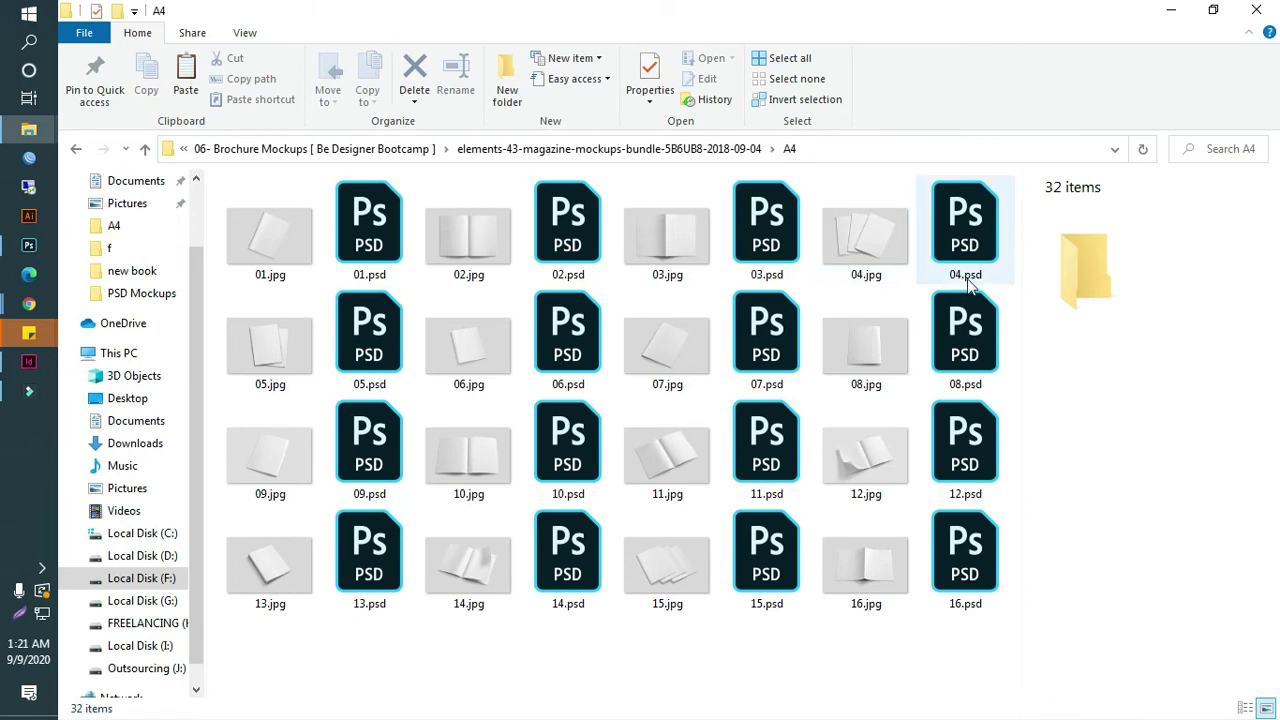
double_click(962, 448)
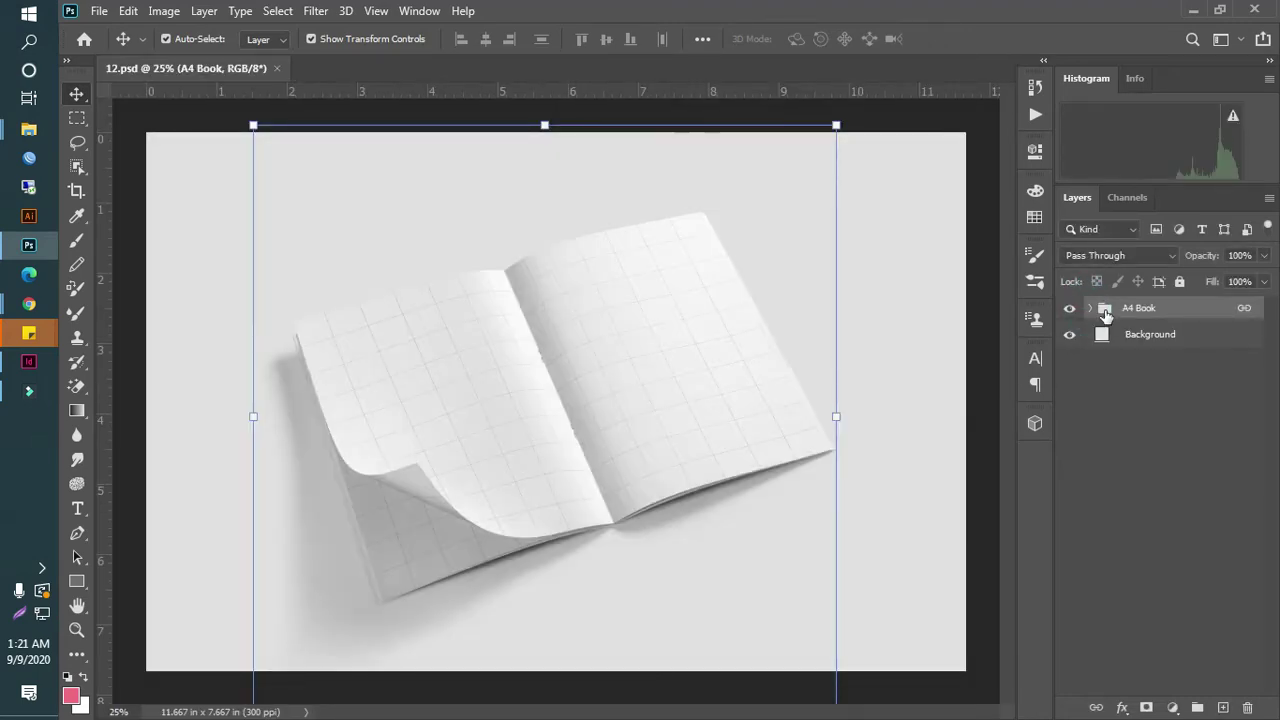
click(957, 389)
click(1089, 308)
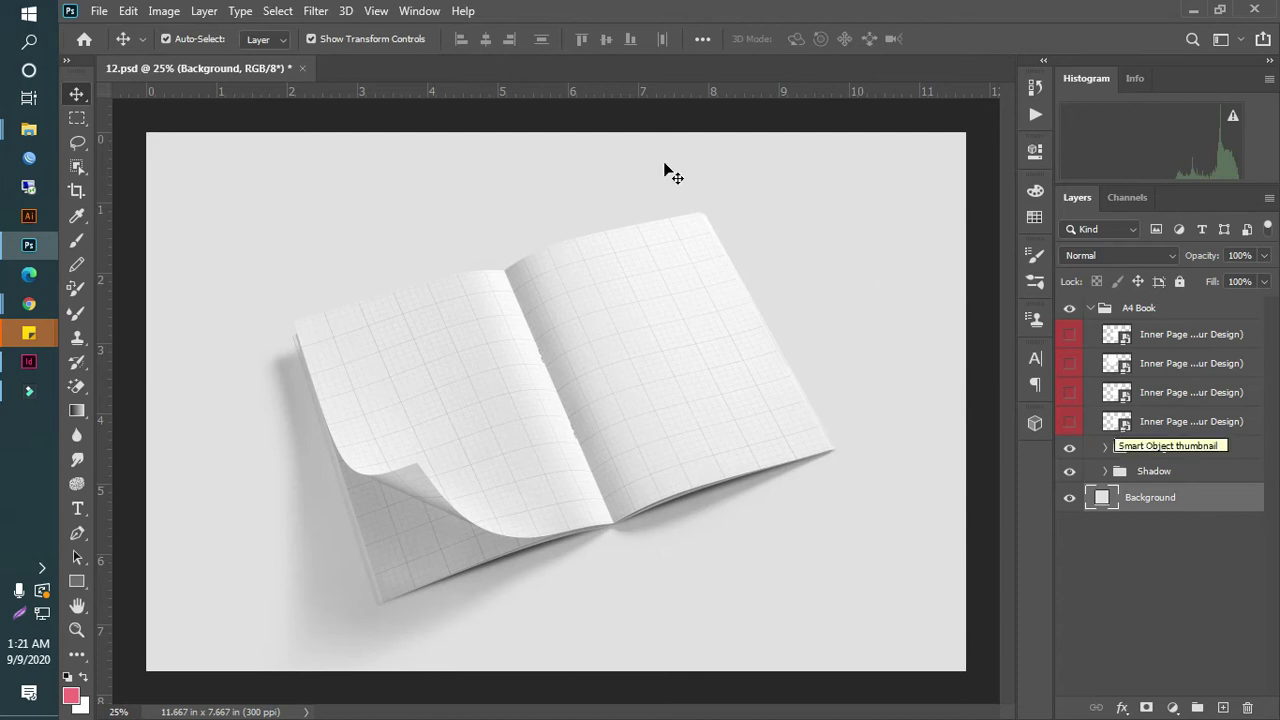
- Open the Inner Page 4 smart object of 12.psd and place Untitled-67.png from the New folder into it
double_click(1110, 428)
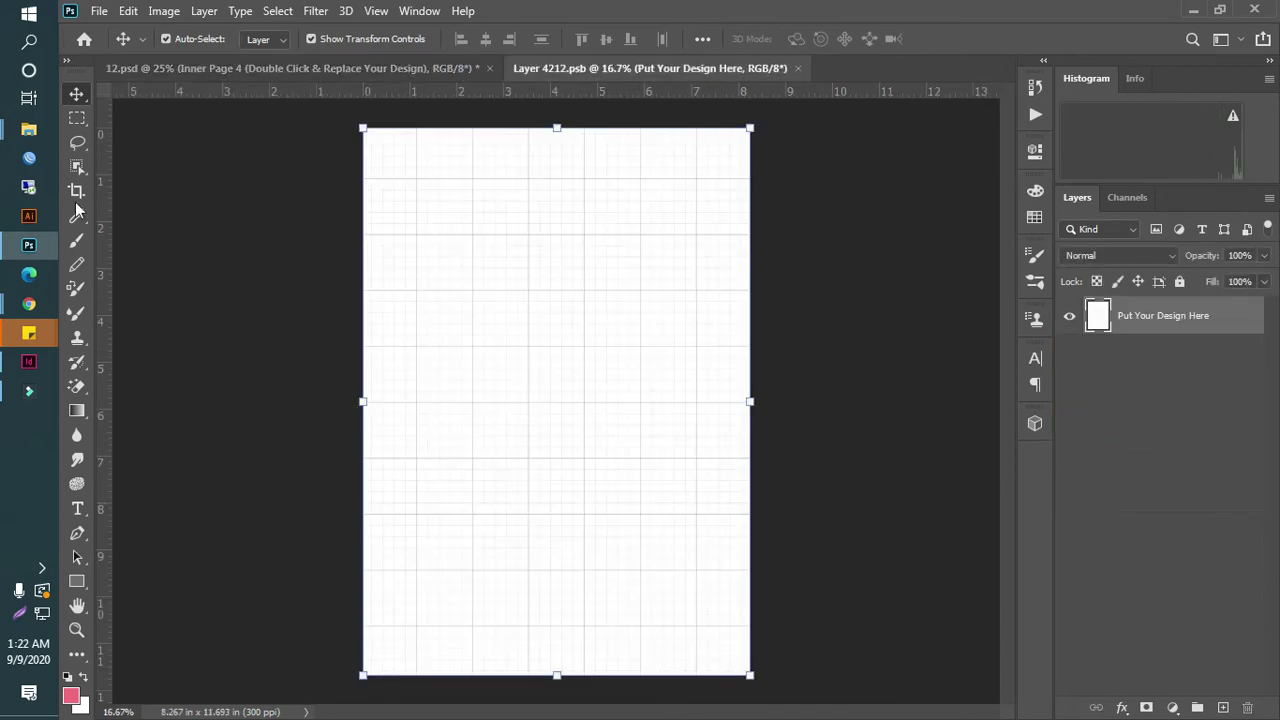
mouse_move(30, 132)
click(129, 243)
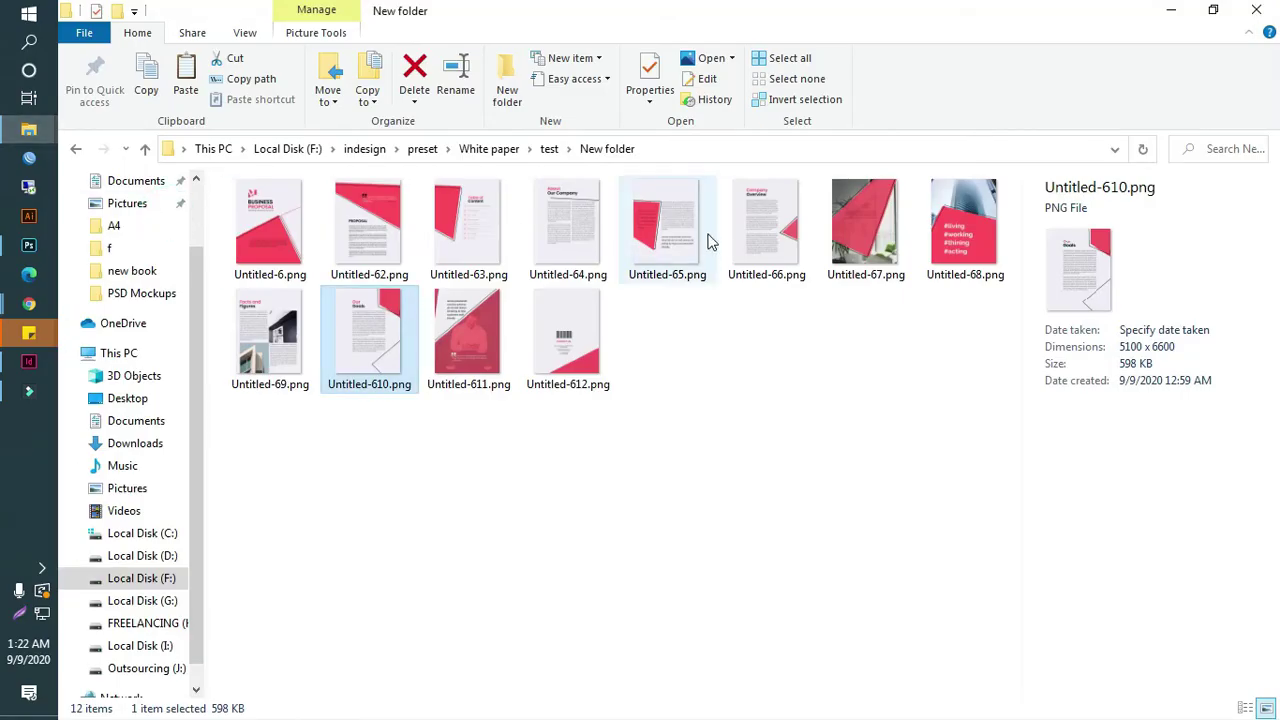
drag(880, 245, 501, 417)
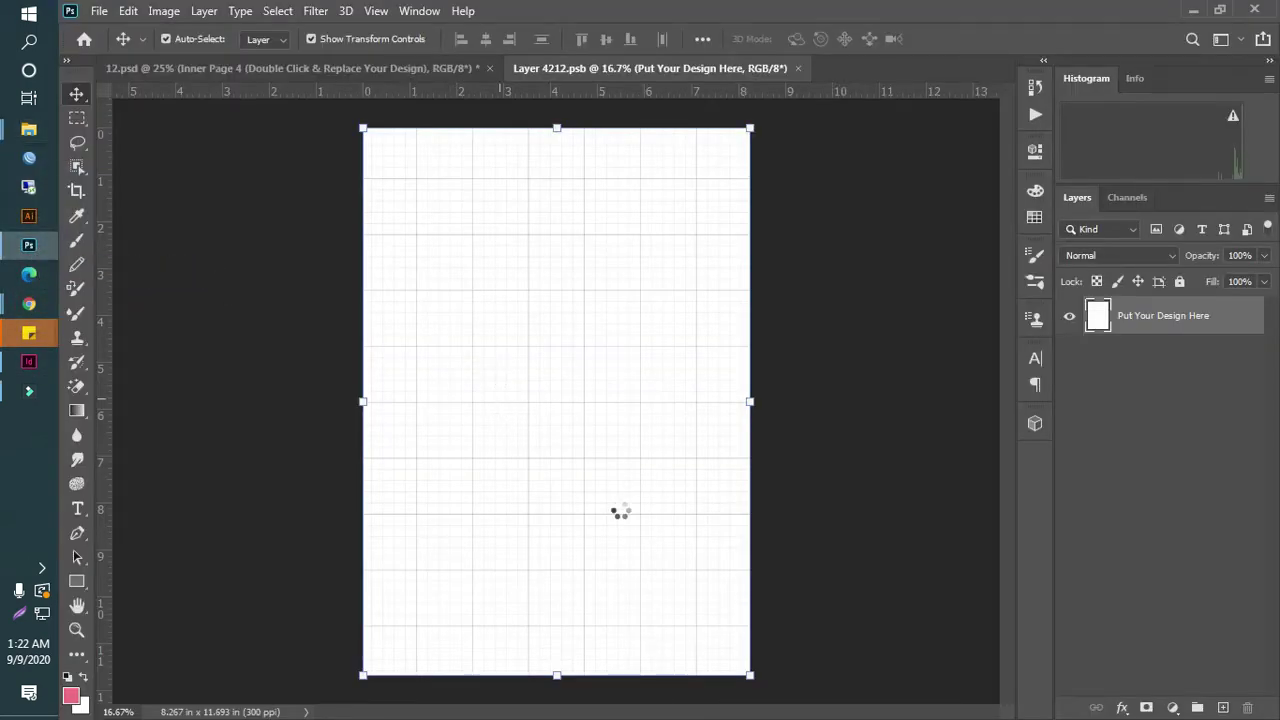
- Stretch the Untitled-67 design vertically to fill the Inner Page 4 canvas, then save and close the smart object
drag(557, 655, 560, 677)
key(ctrl+z)
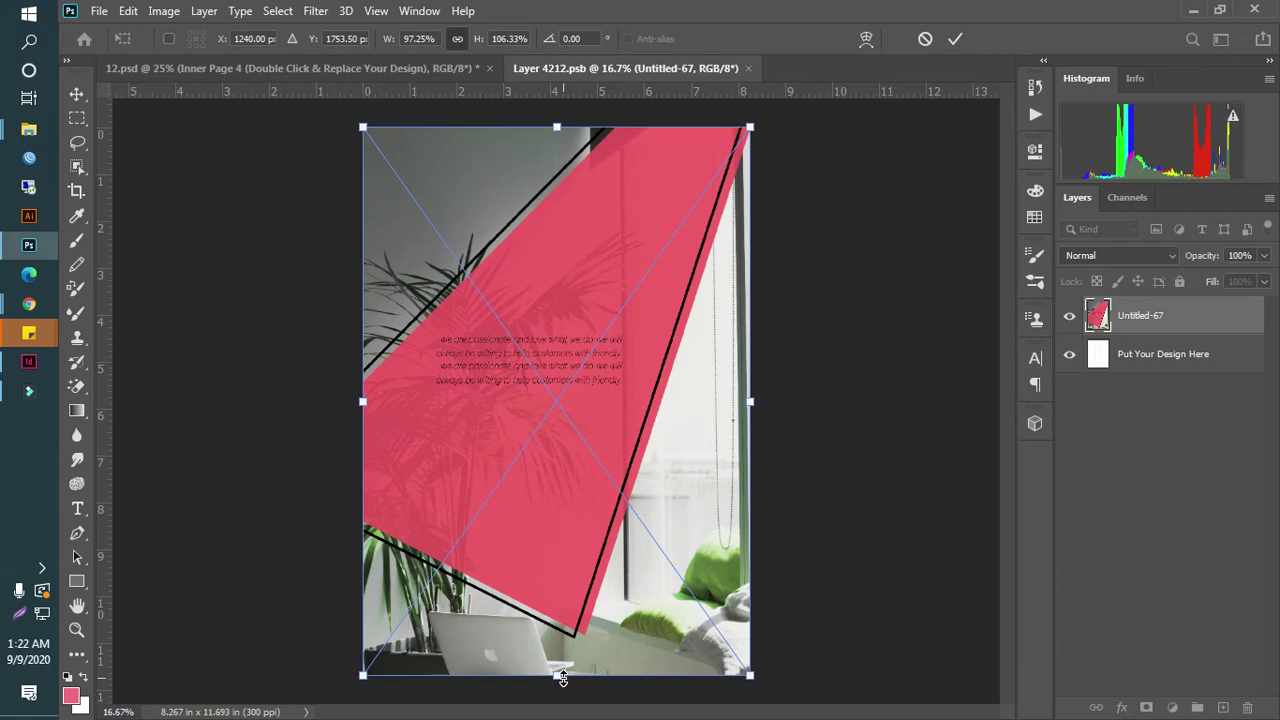
key(Return)
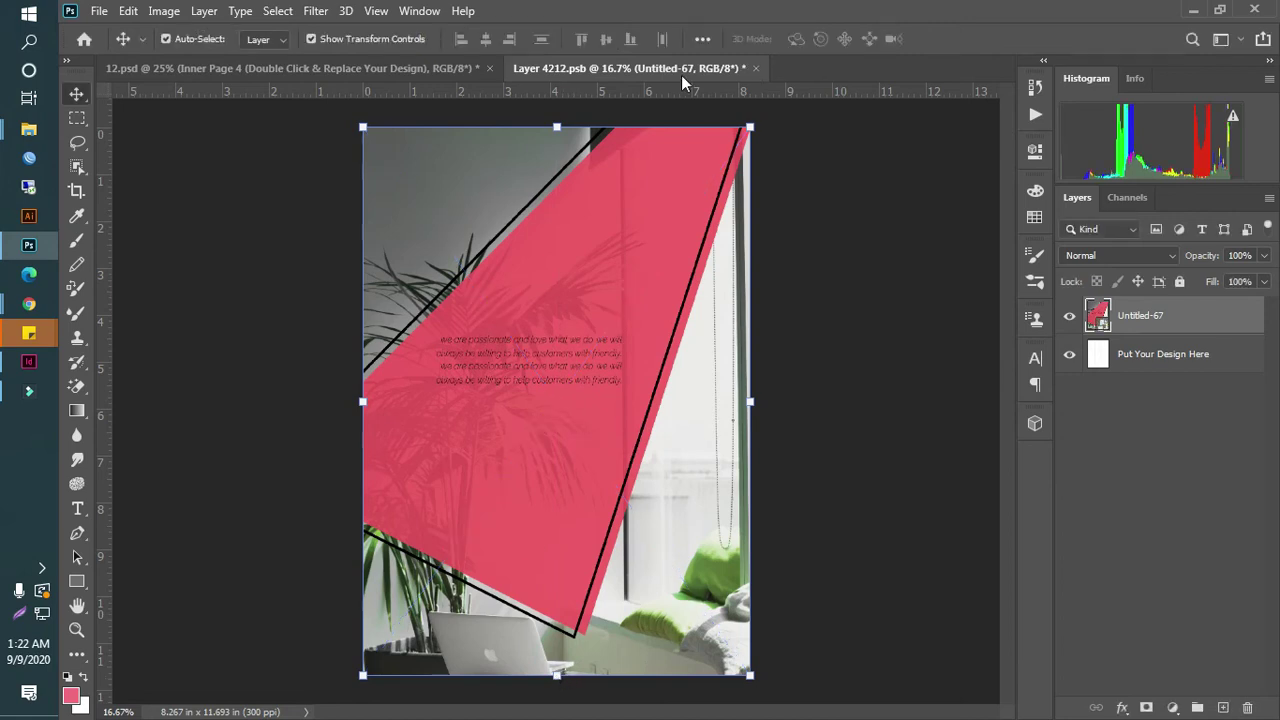
click(756, 69)
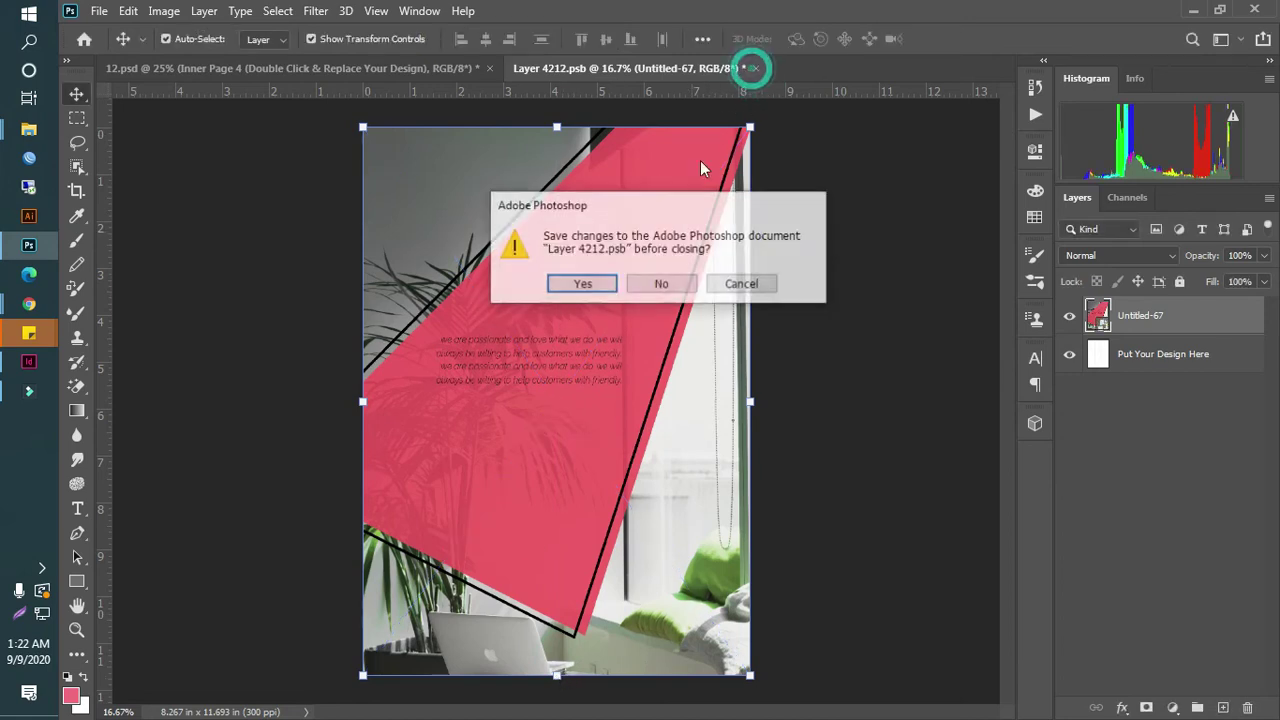
click(578, 286)
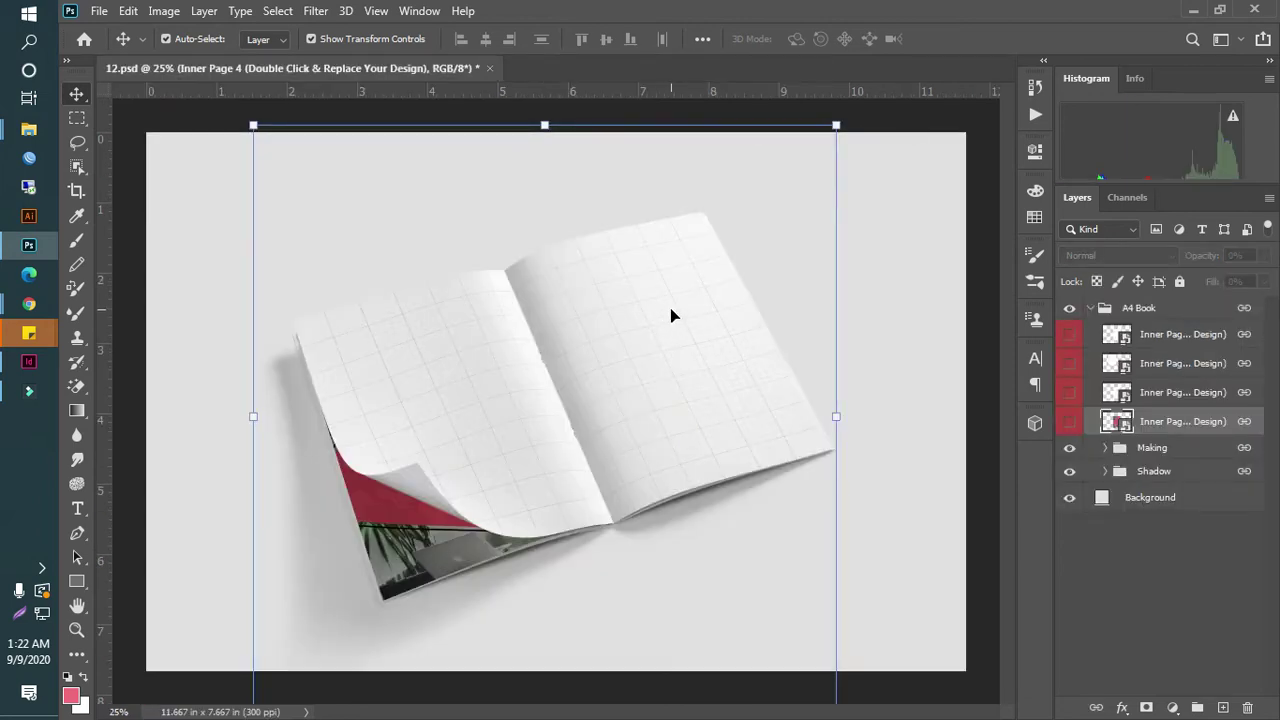
- Open the Inner Page 3 smart object and place Untitled-68.png from the New folder into it
double_click(1116, 393)
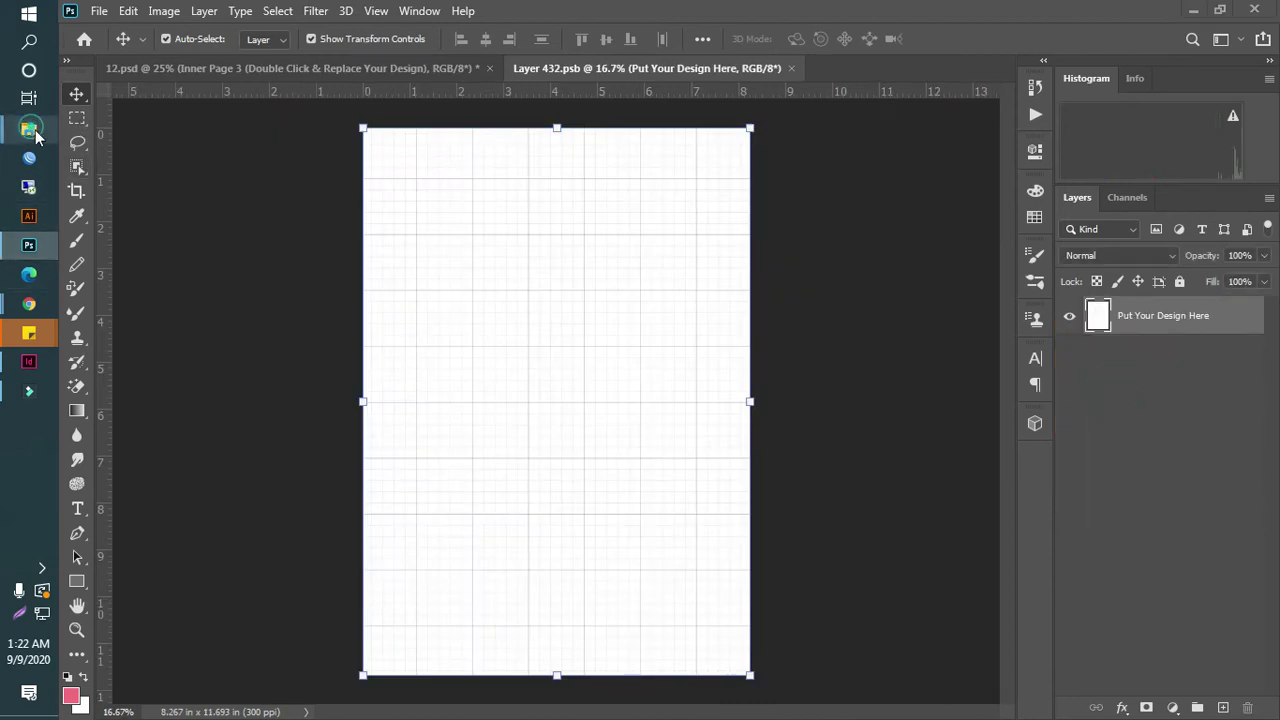
mouse_move(29, 129)
click(150, 220)
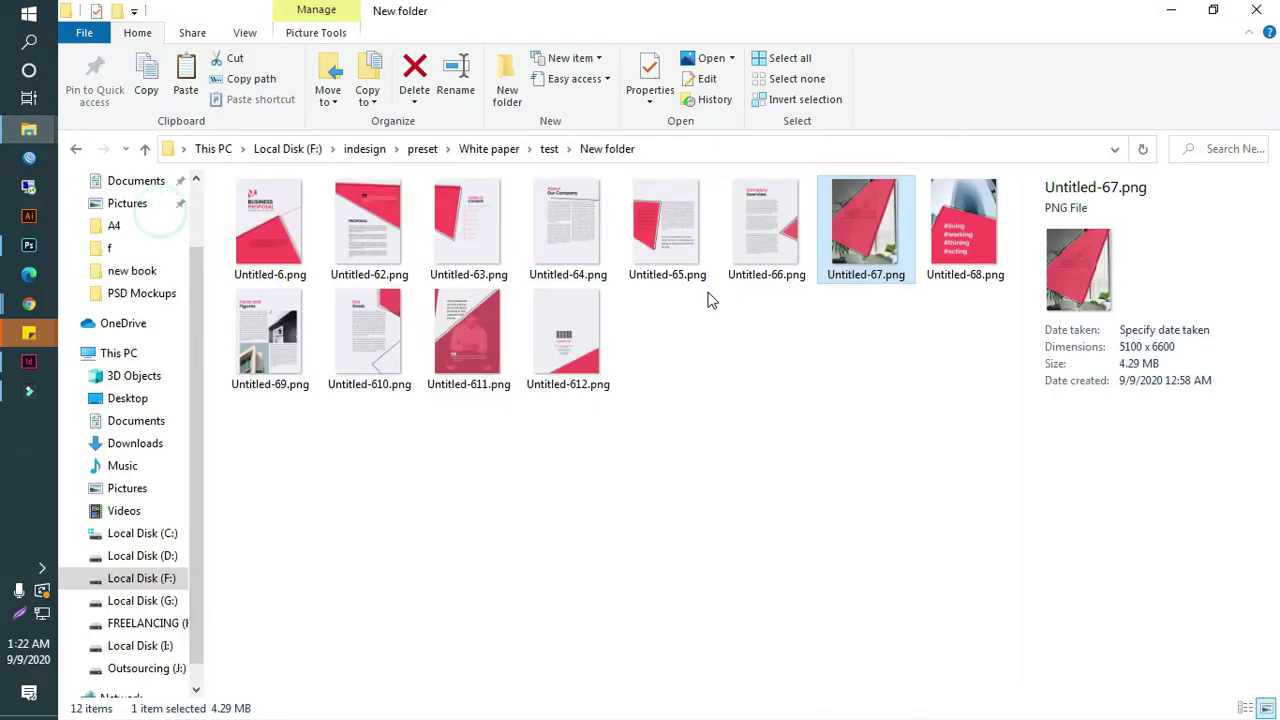
click(978, 245)
drag(978, 245, 662, 420)
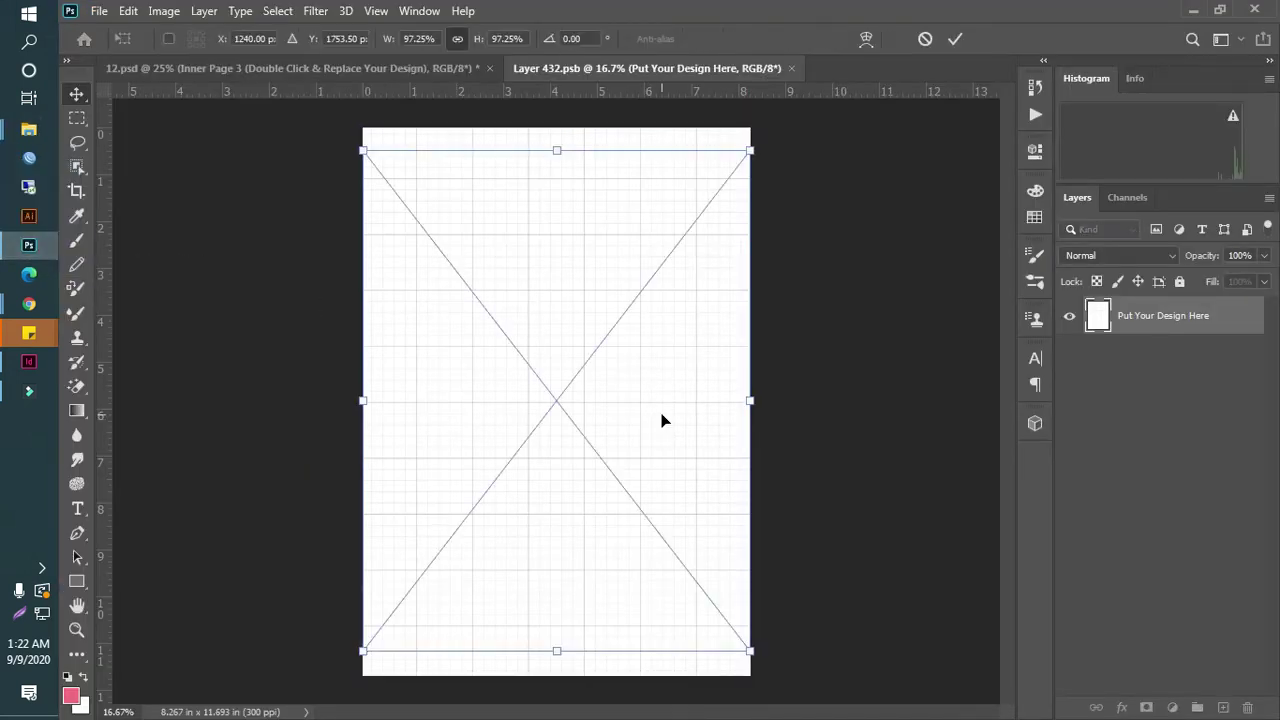
- Stretch the Untitled-68 design vertically to fill the Inner Page 3 canvas, then save and close the smart object
drag(563, 656, 563, 676)
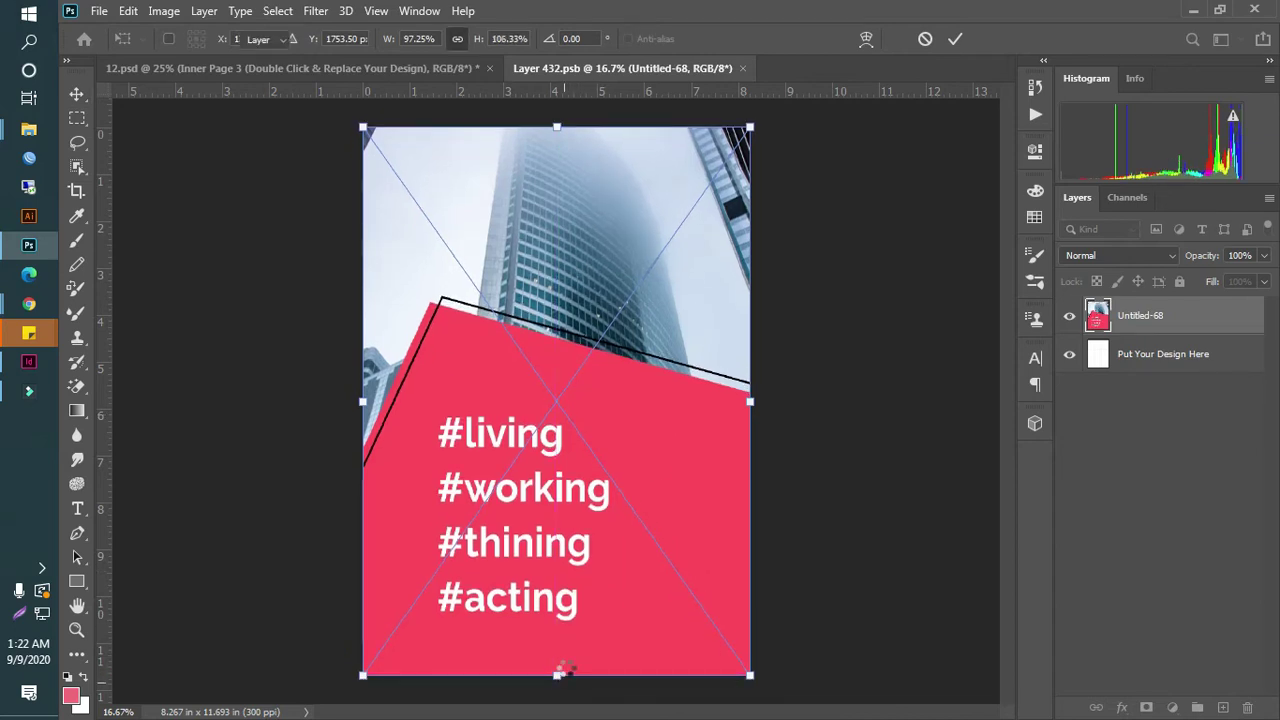
key(Return)
click(750, 68)
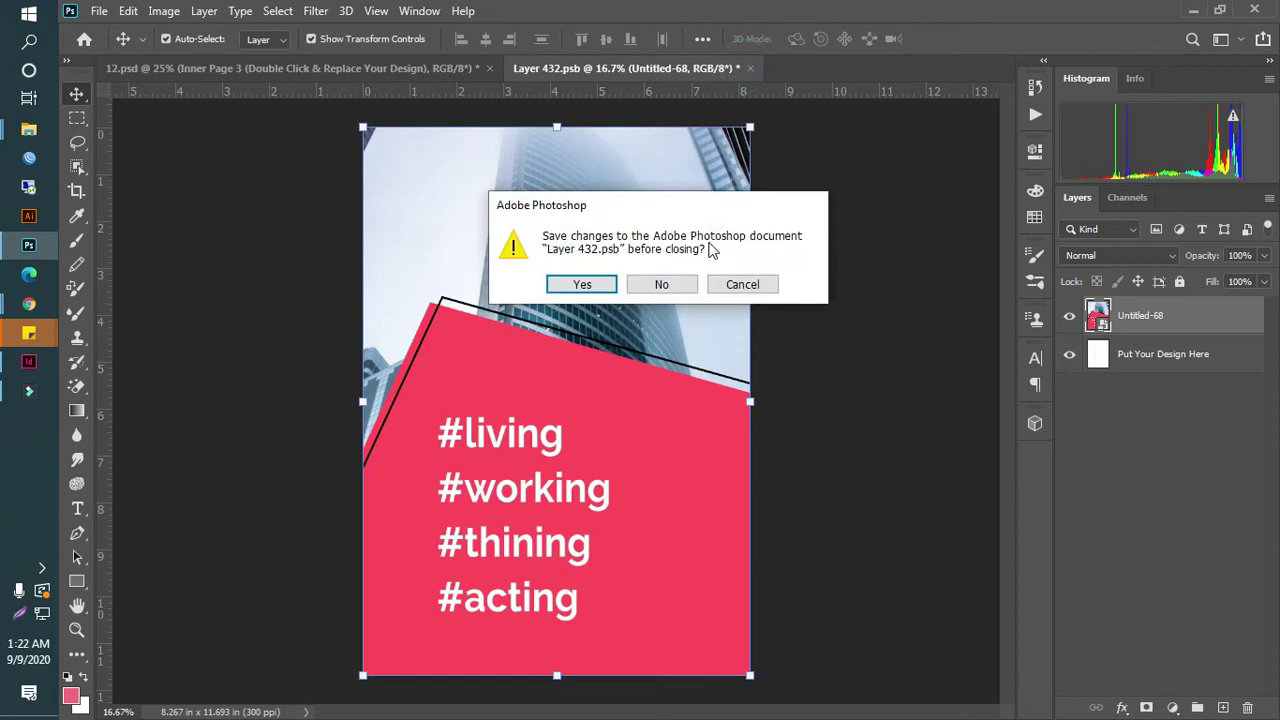
click(588, 287)
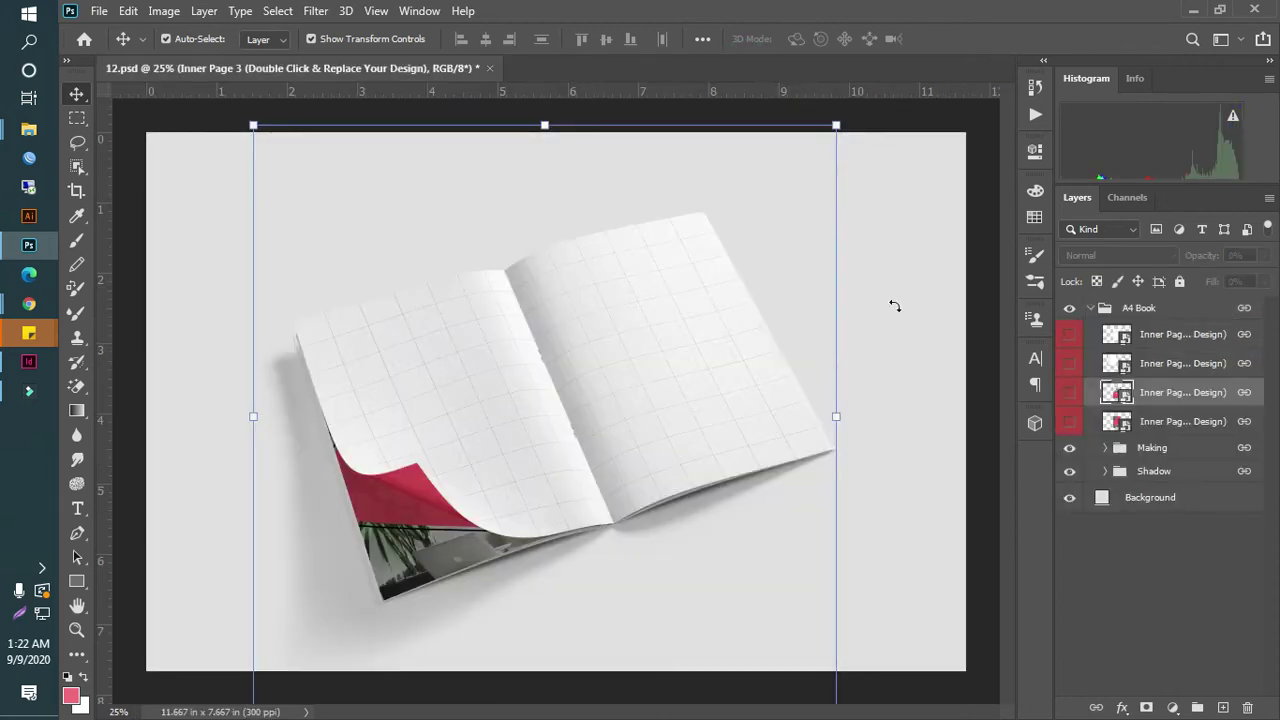
- Open the Inner Page 2 smart object and place the Our Goals page, Untitled-610.png, into it
double_click(1116, 363)
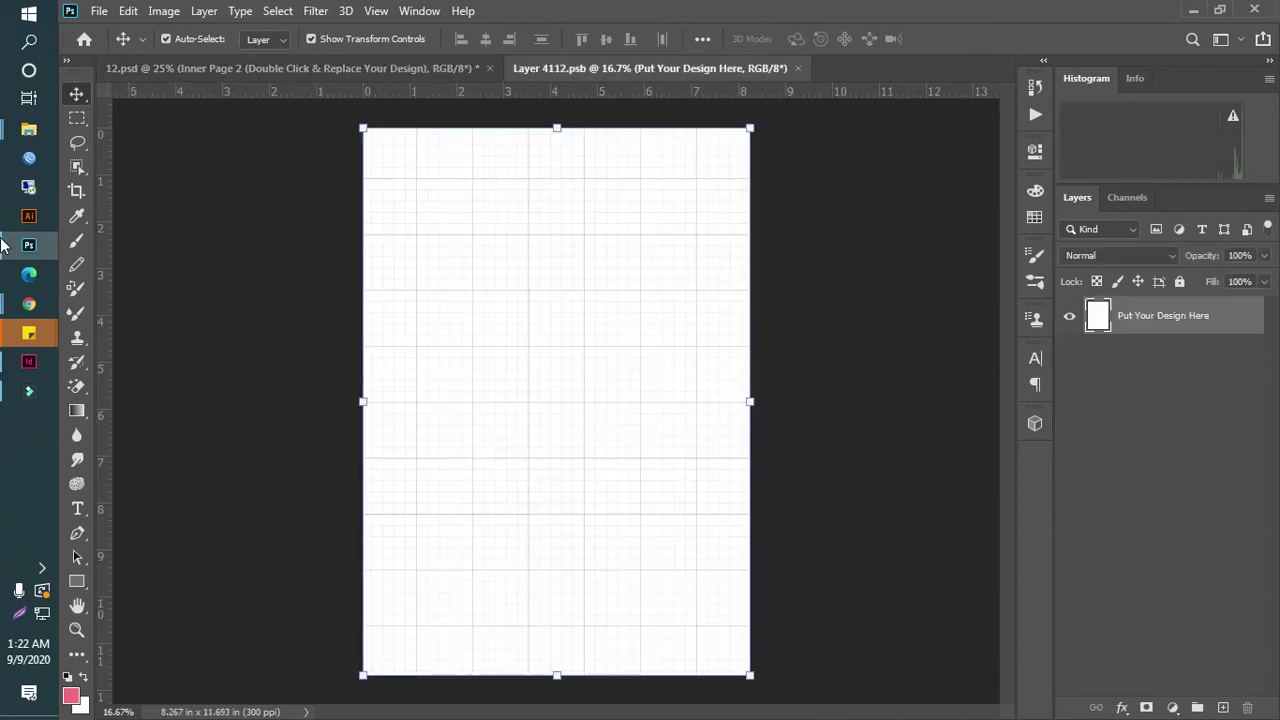
mouse_move(29, 130)
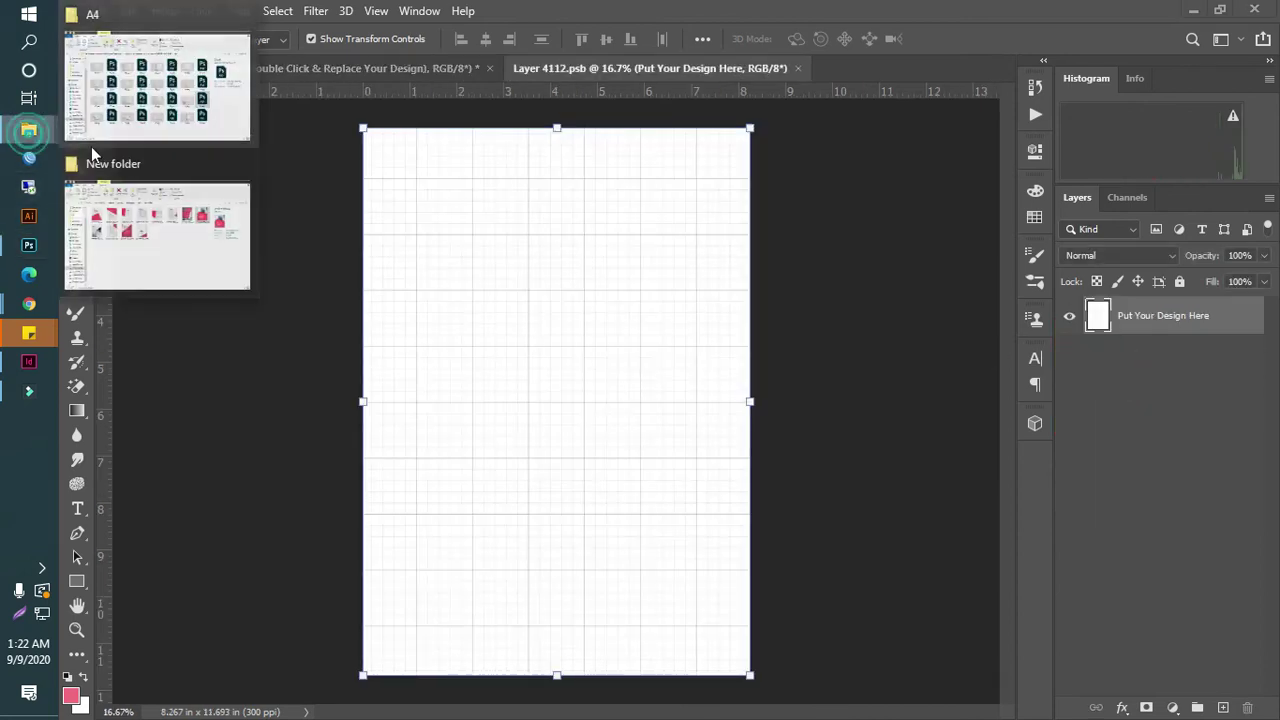
click(178, 220)
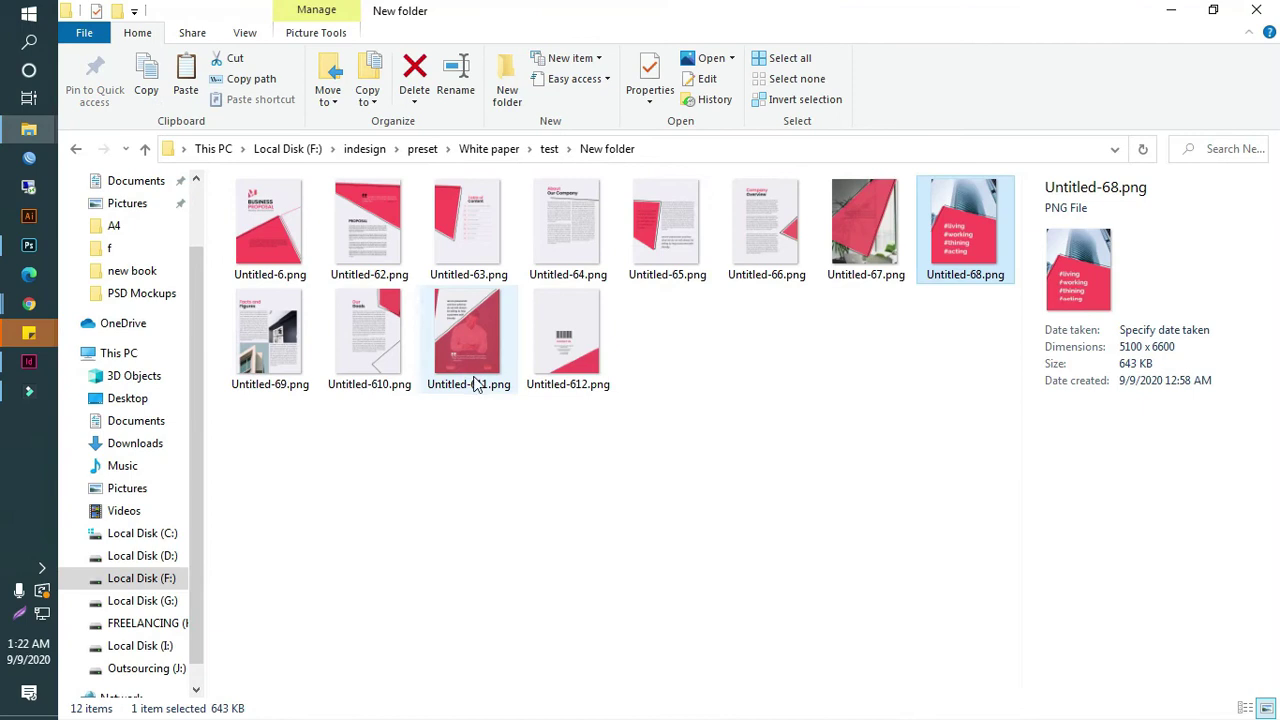
click(366, 356)
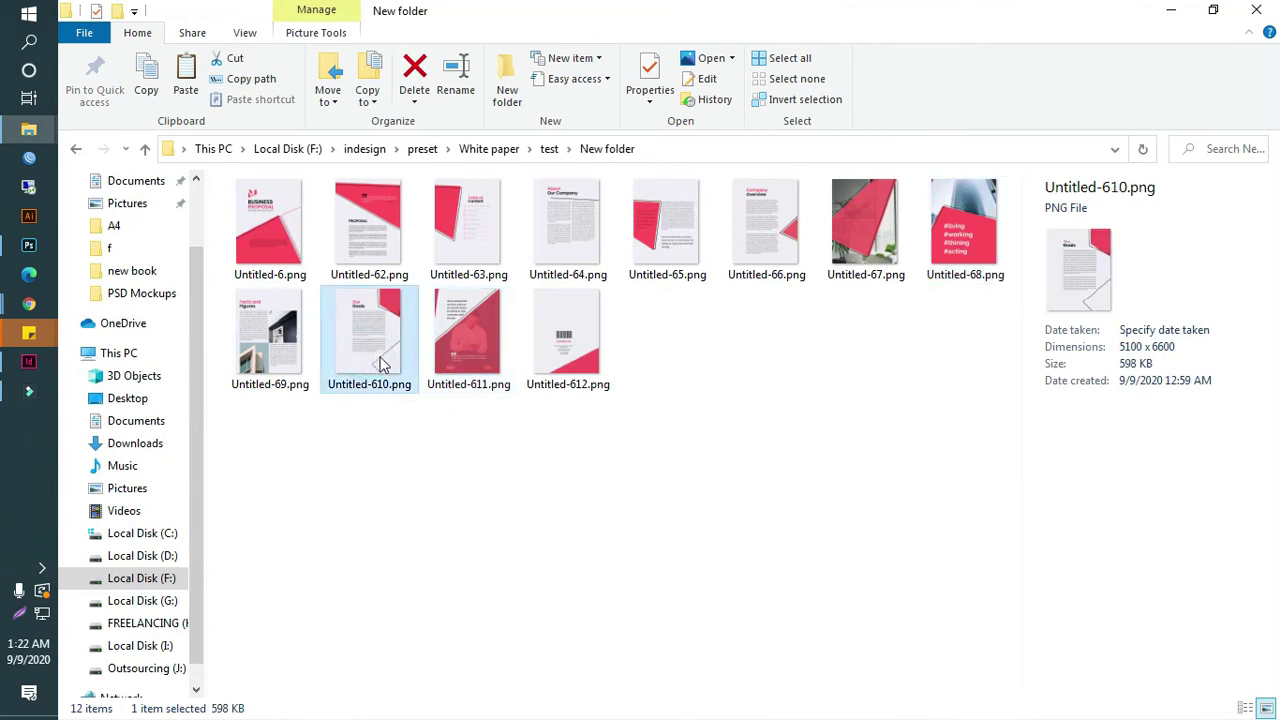
drag(385, 365, 648, 509)
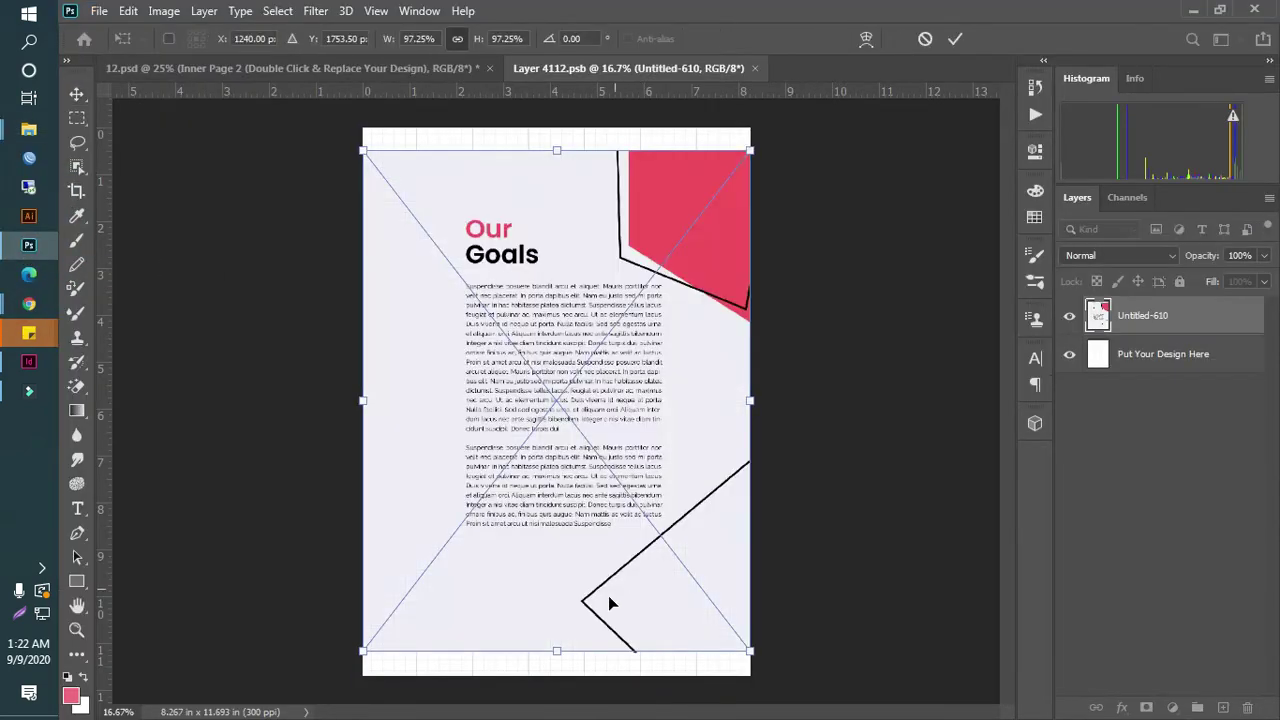
- Stretch the Our Goals page vertically to fill the Inner Page 2 canvas, then save and close the smart object
drag(559, 655, 560, 677)
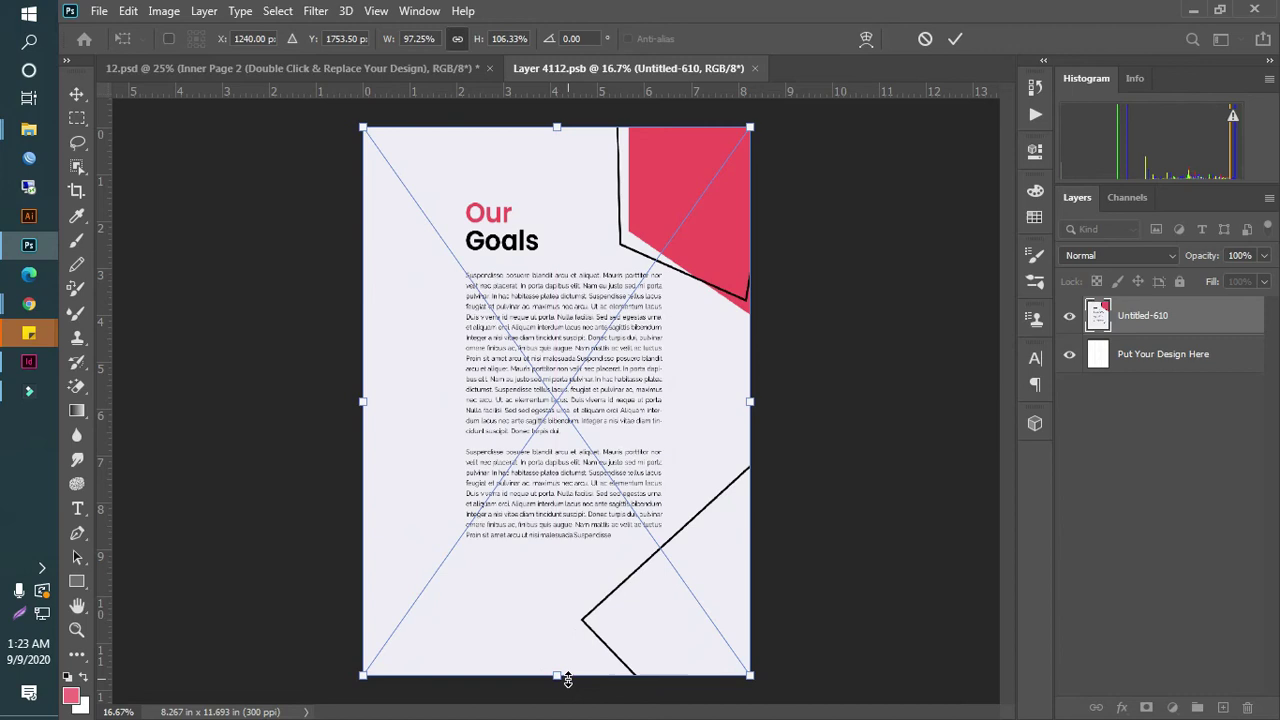
key(Return)
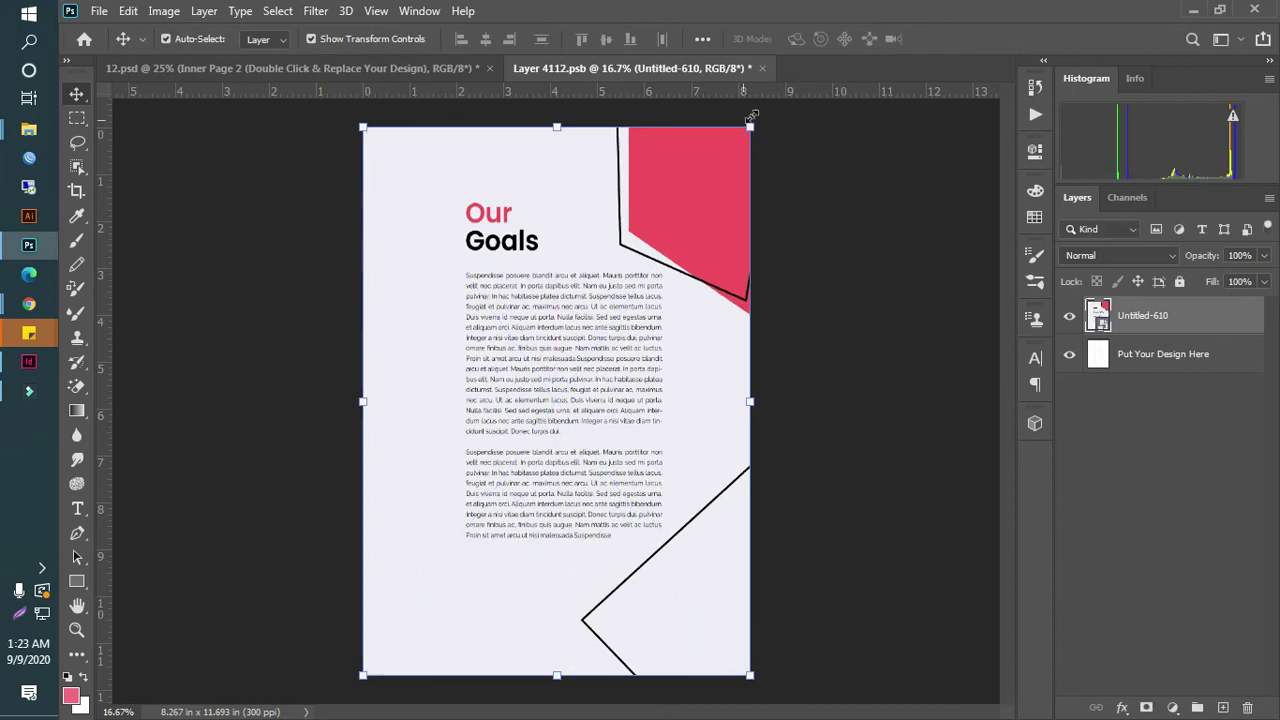
click(762, 68)
click(585, 284)
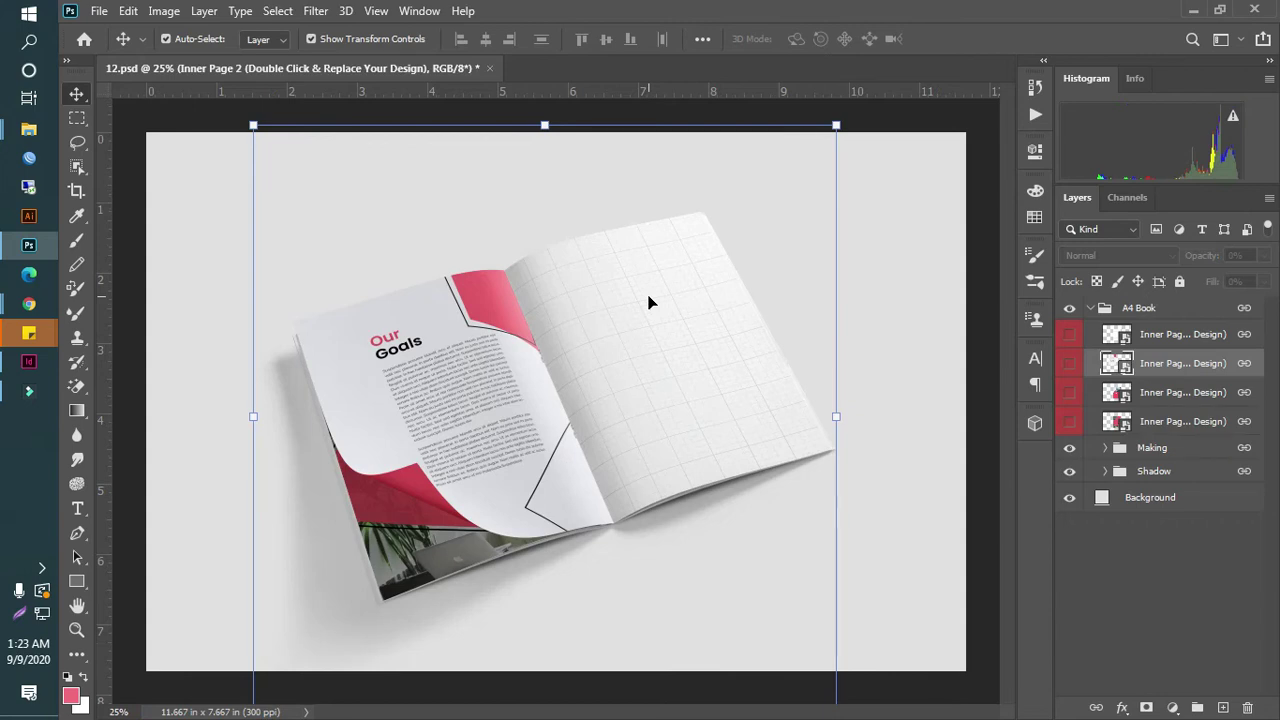
- Open the Inner Page 1 smart object and place Untitled-611.png from the New folder into it
double_click(1114, 336)
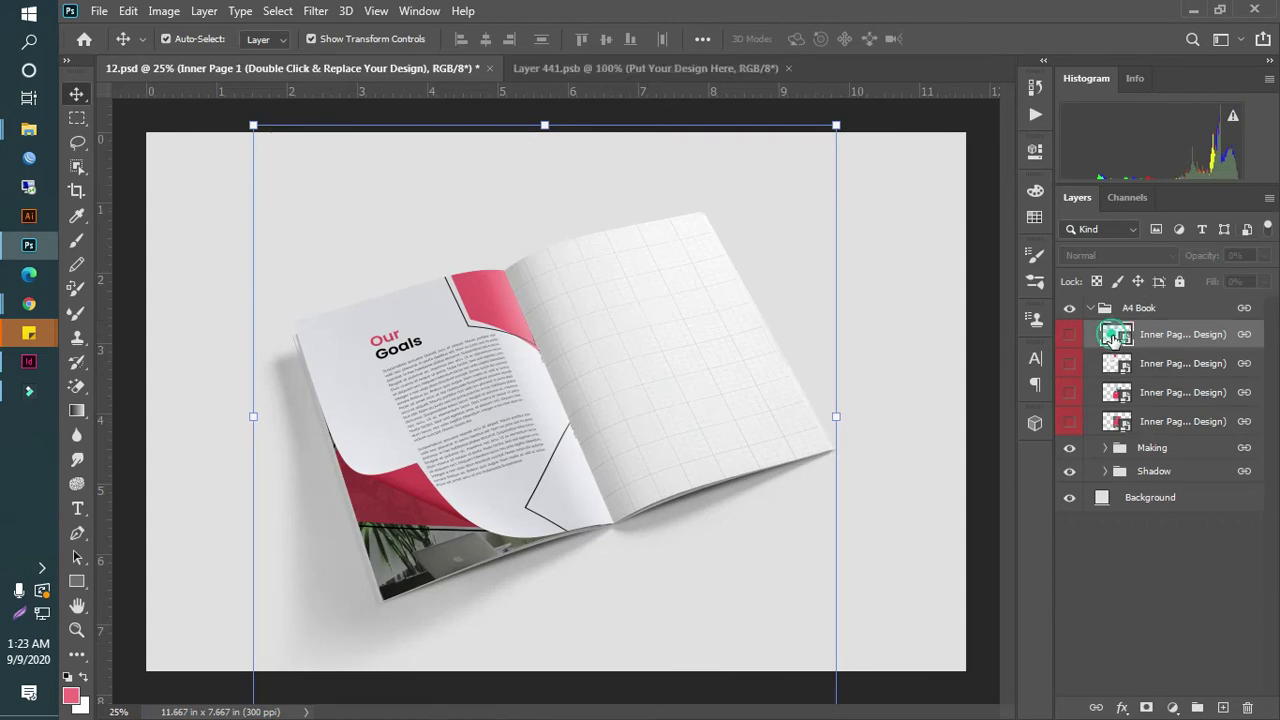
mouse_move(29, 130)
click(247, 210)
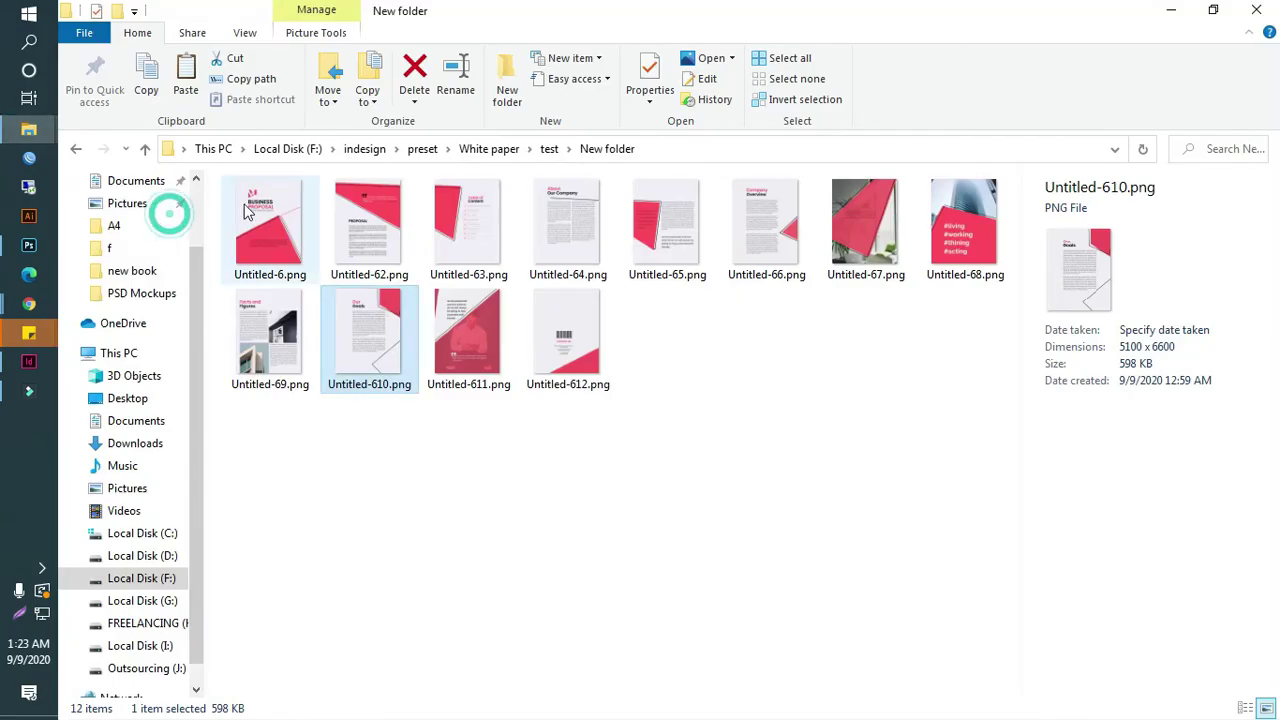
drag(477, 324, 658, 458)
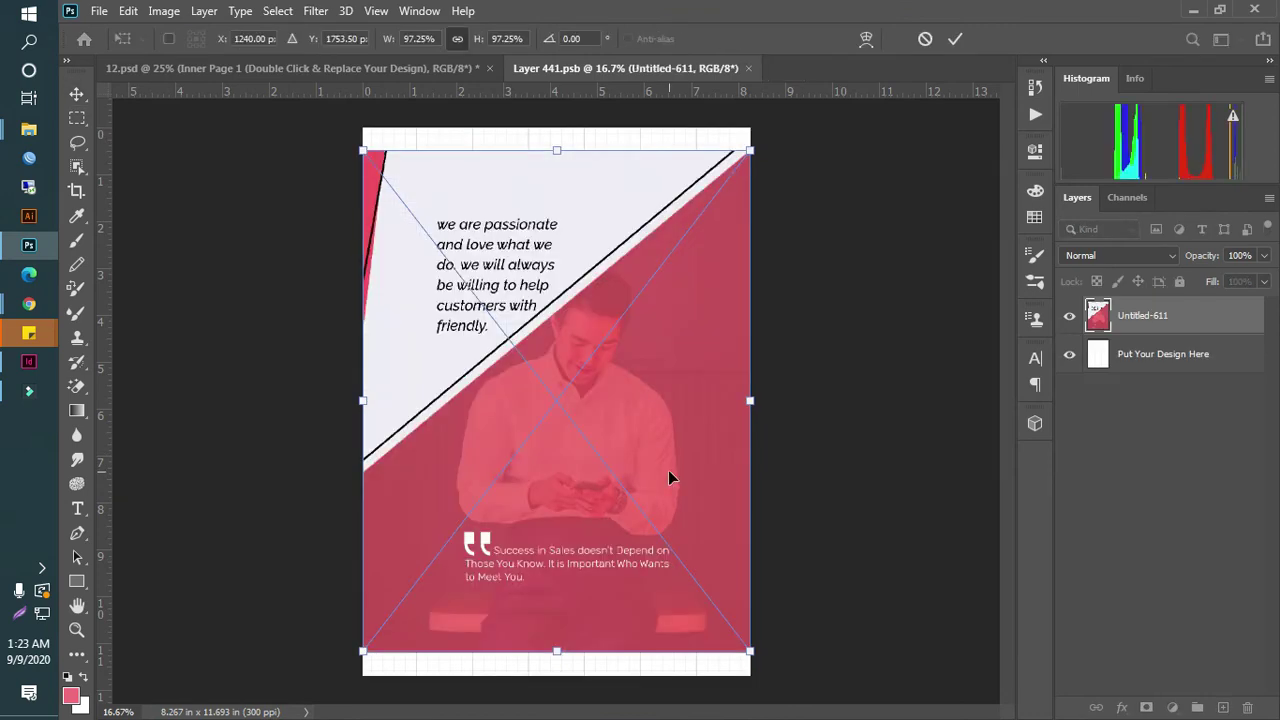
- Stretch the Untitled-611 design vertically to fill the Inner Page 1 canvas, then save and close the smart object
drag(558, 655, 560, 675)
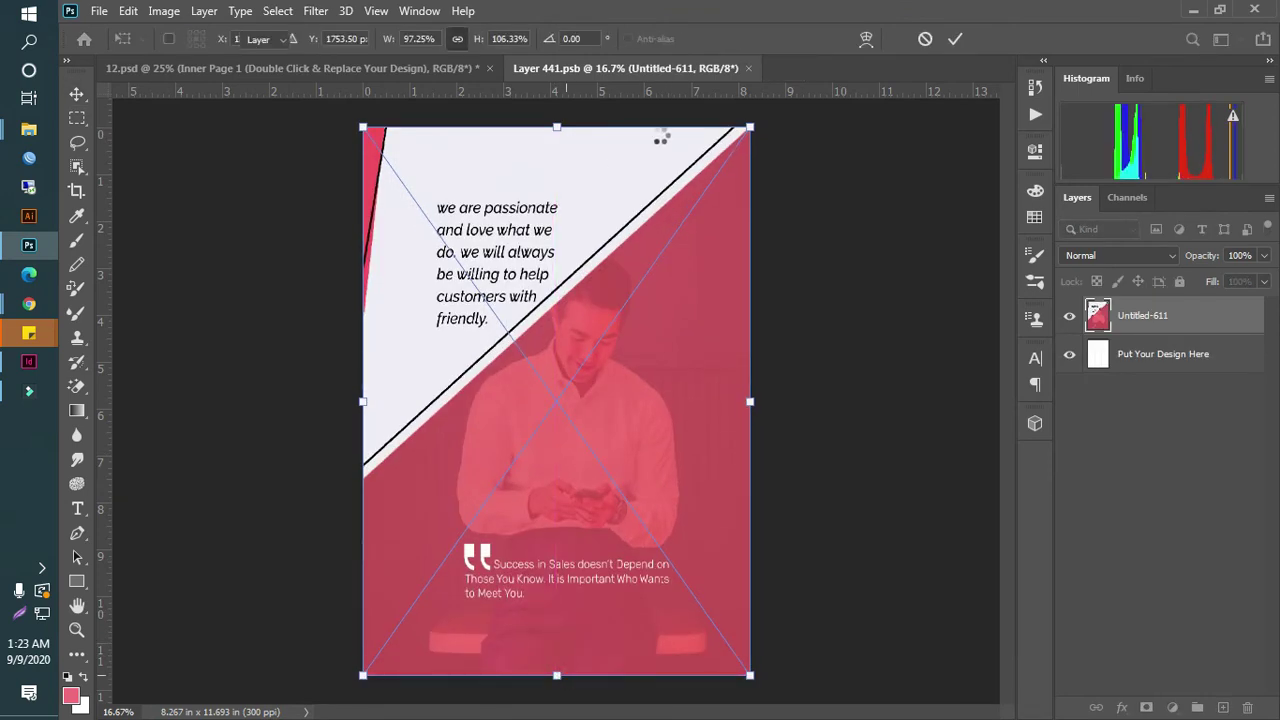
key(Return)
click(758, 72)
click(583, 283)
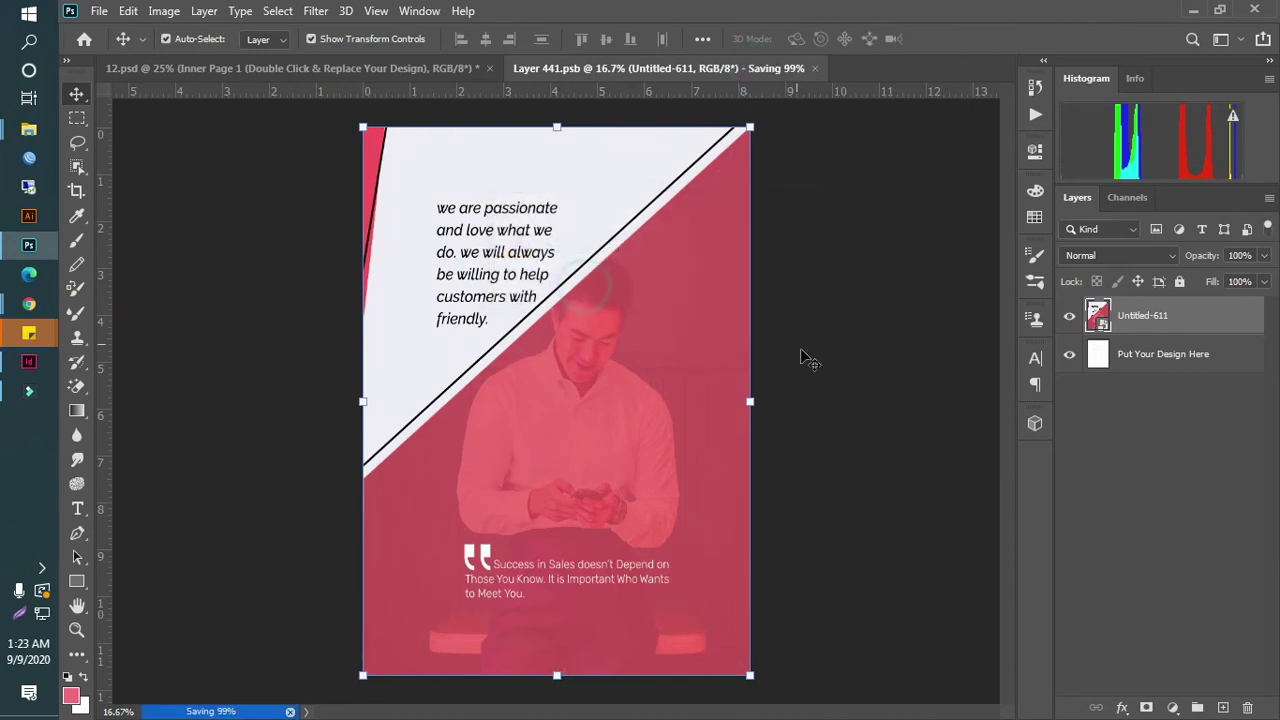
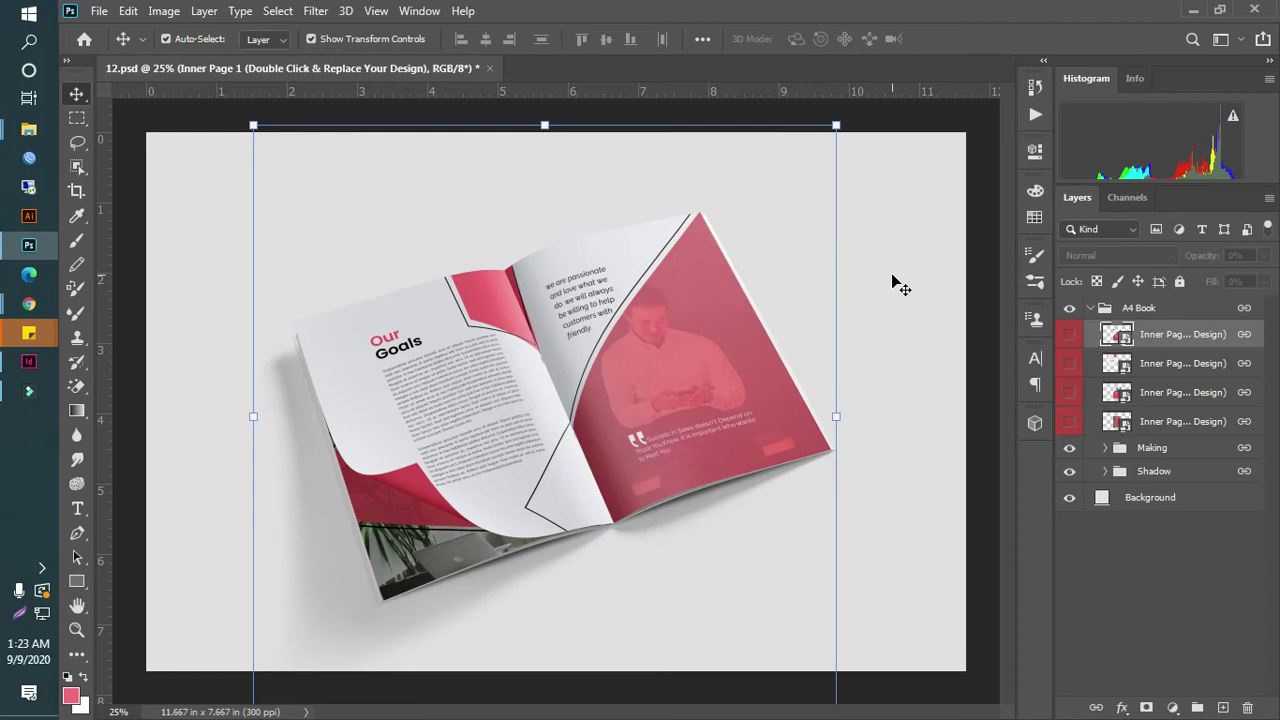
- Save the 12.psd mockup and start a quick PNG export into the new book folder inside Display
key(ctrl+s)
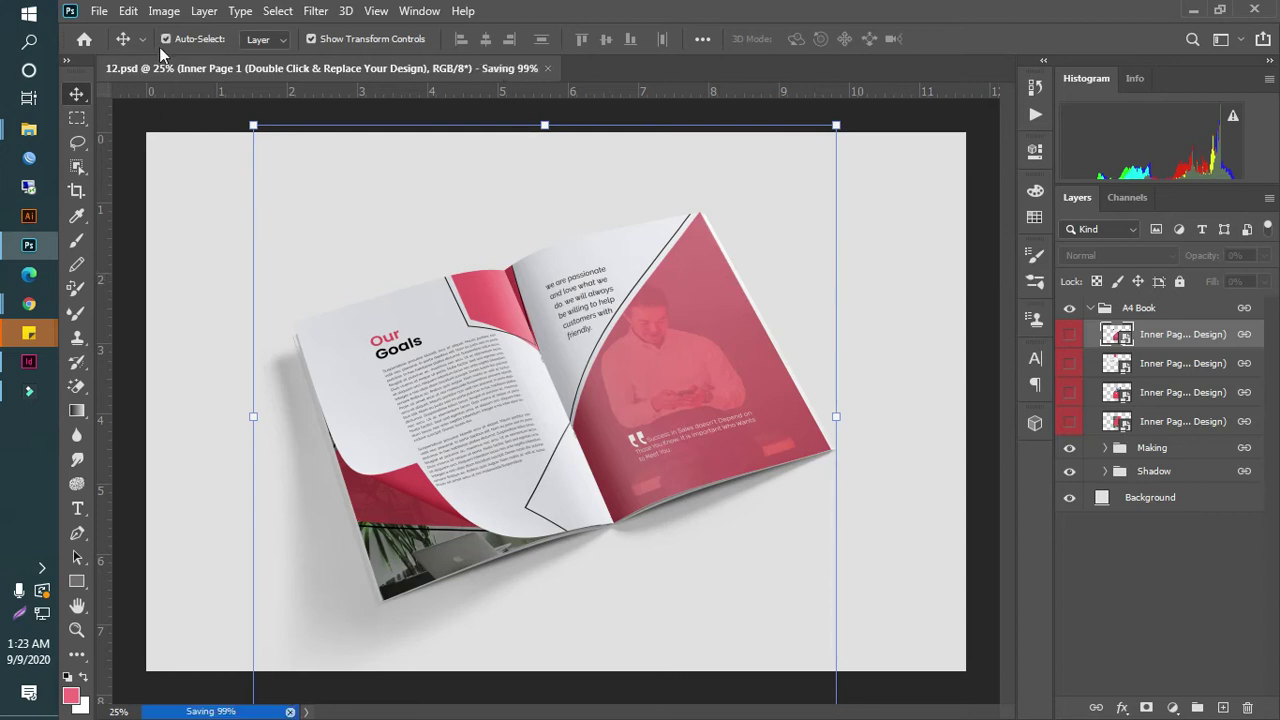
click(100, 12)
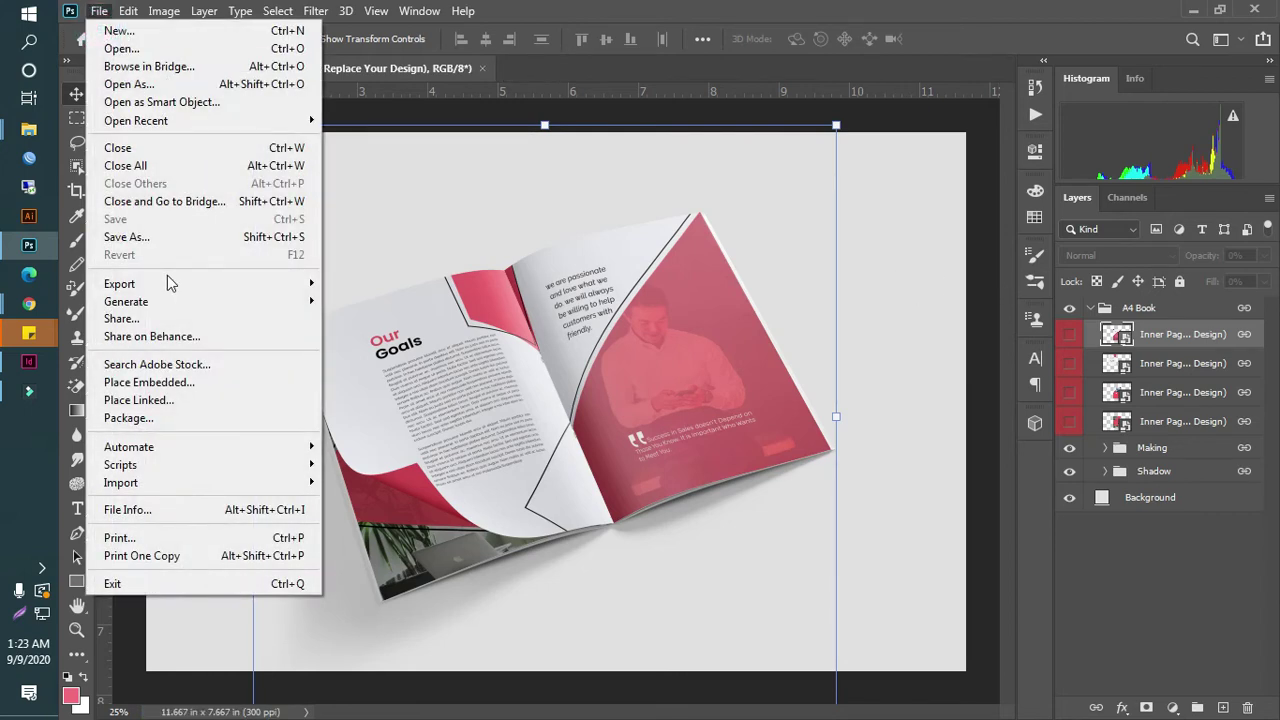
mouse_move(170, 283)
click(362, 283)
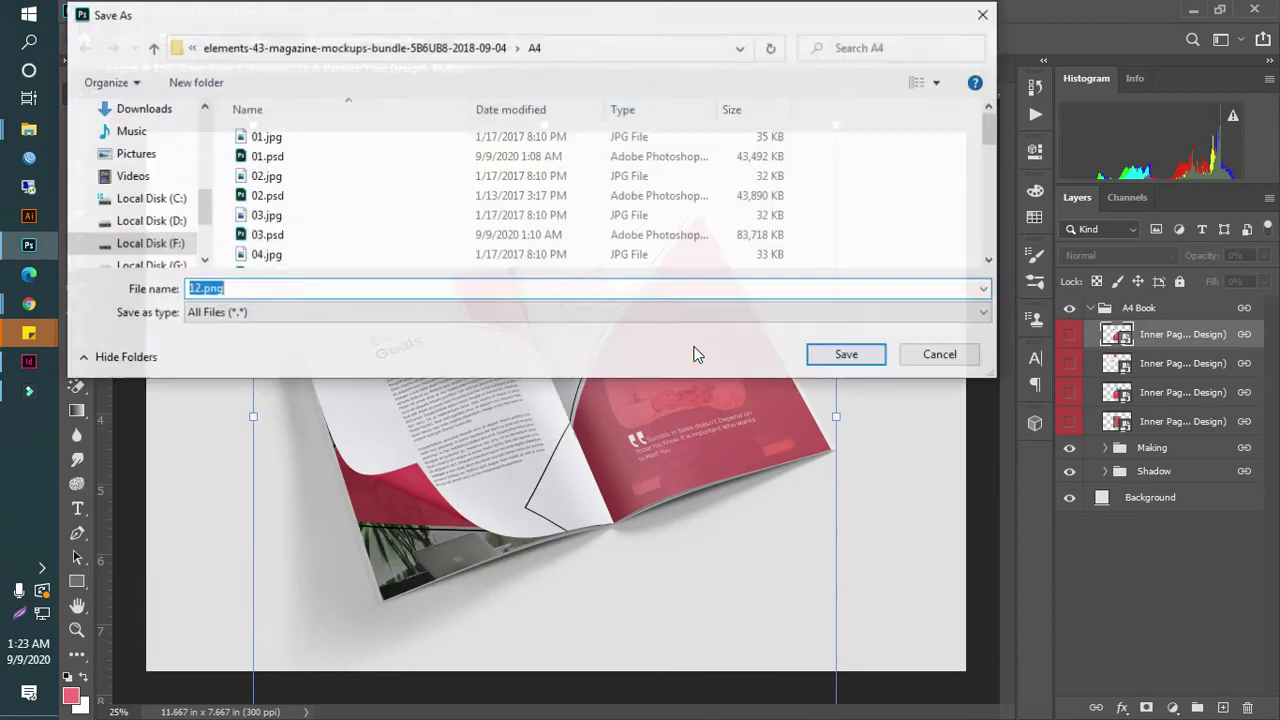
click(152, 48)
click(152, 48)
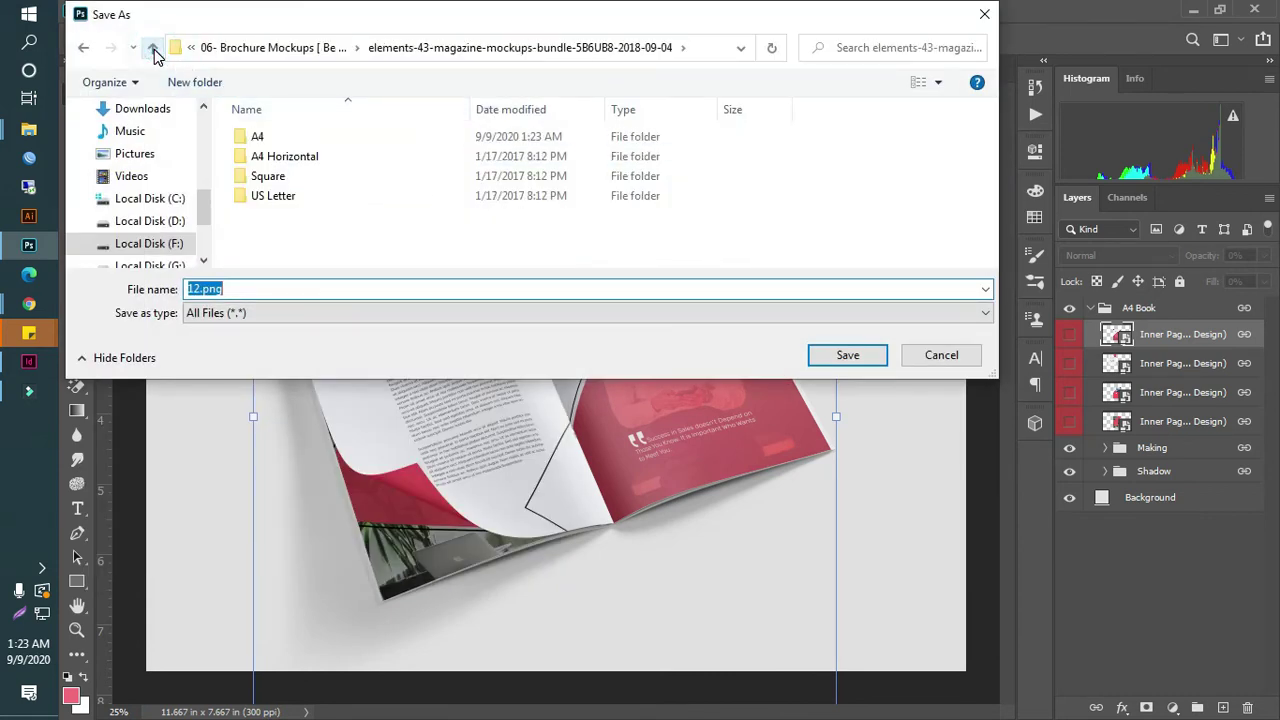
click(152, 48)
click(152, 48)
scroll(400, 238, down, 3)
scroll(355, 240, up, 5)
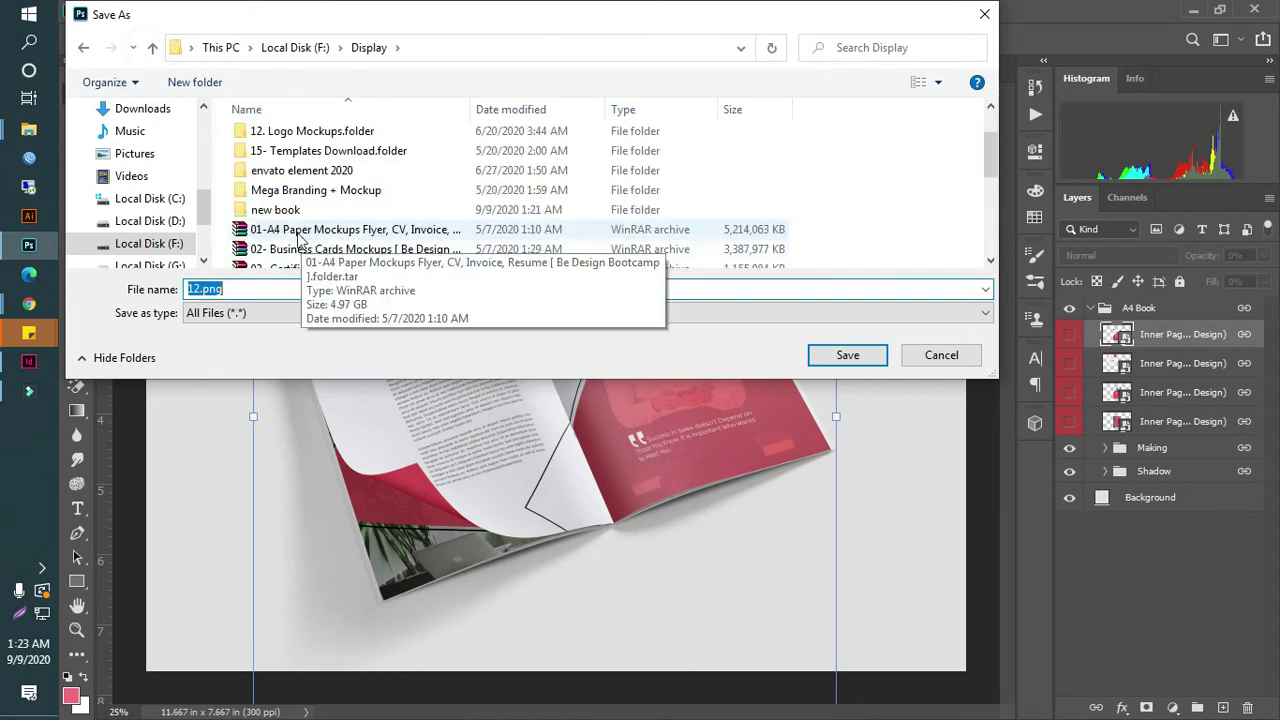
double_click(268, 207)
- Try to save the exported PNG as 8 and decline replacing the existing file
scroll(354, 237, down, 1)
click(306, 288)
double_click(280, 288)
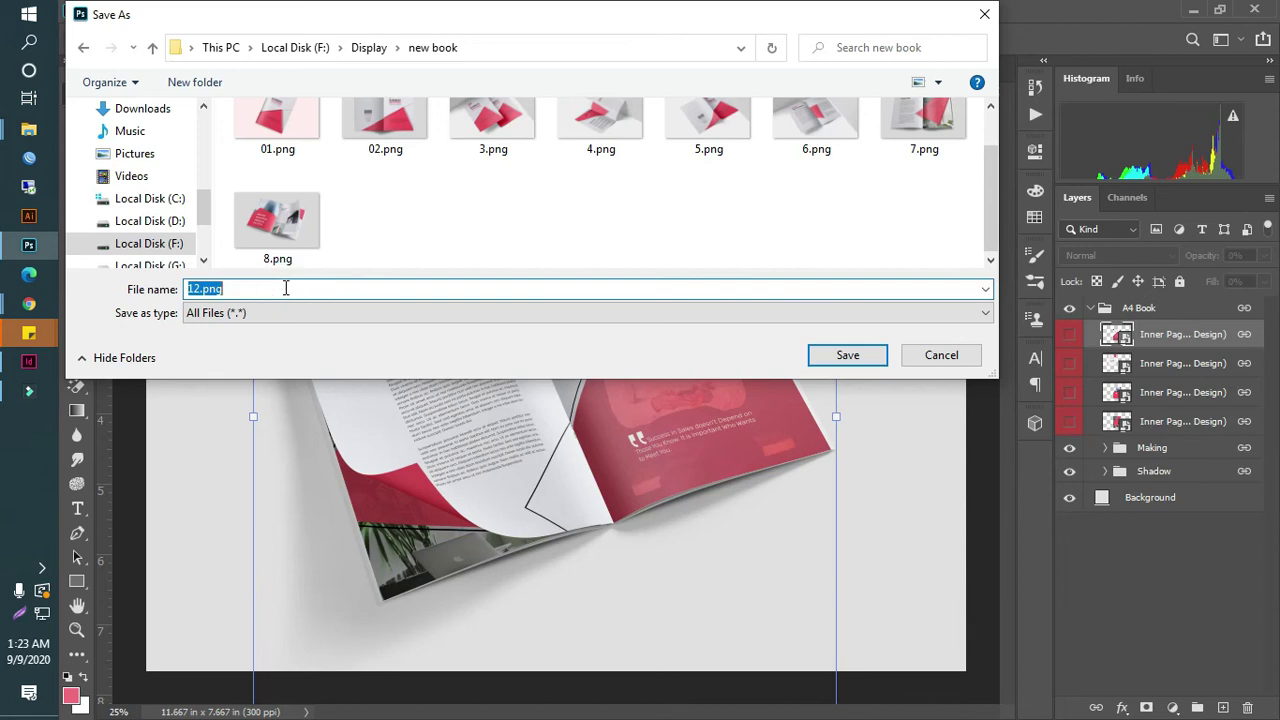
text(8)
key(Return)
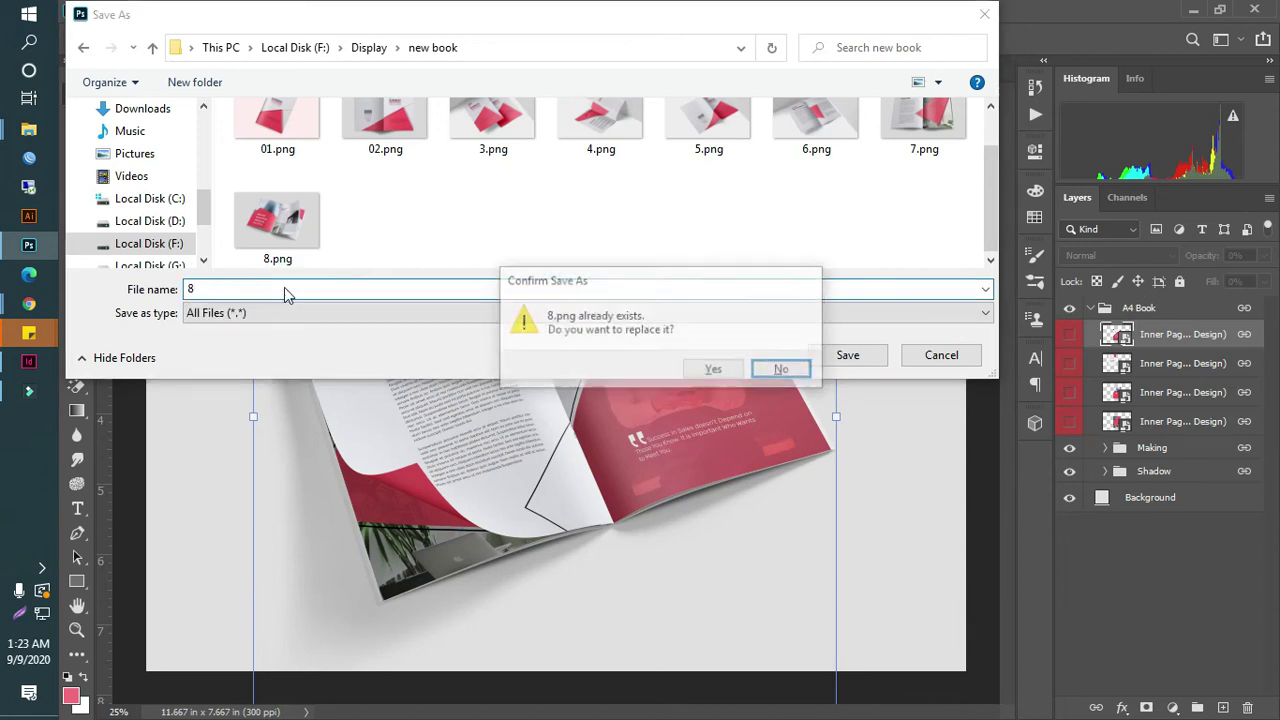
click(784, 372)
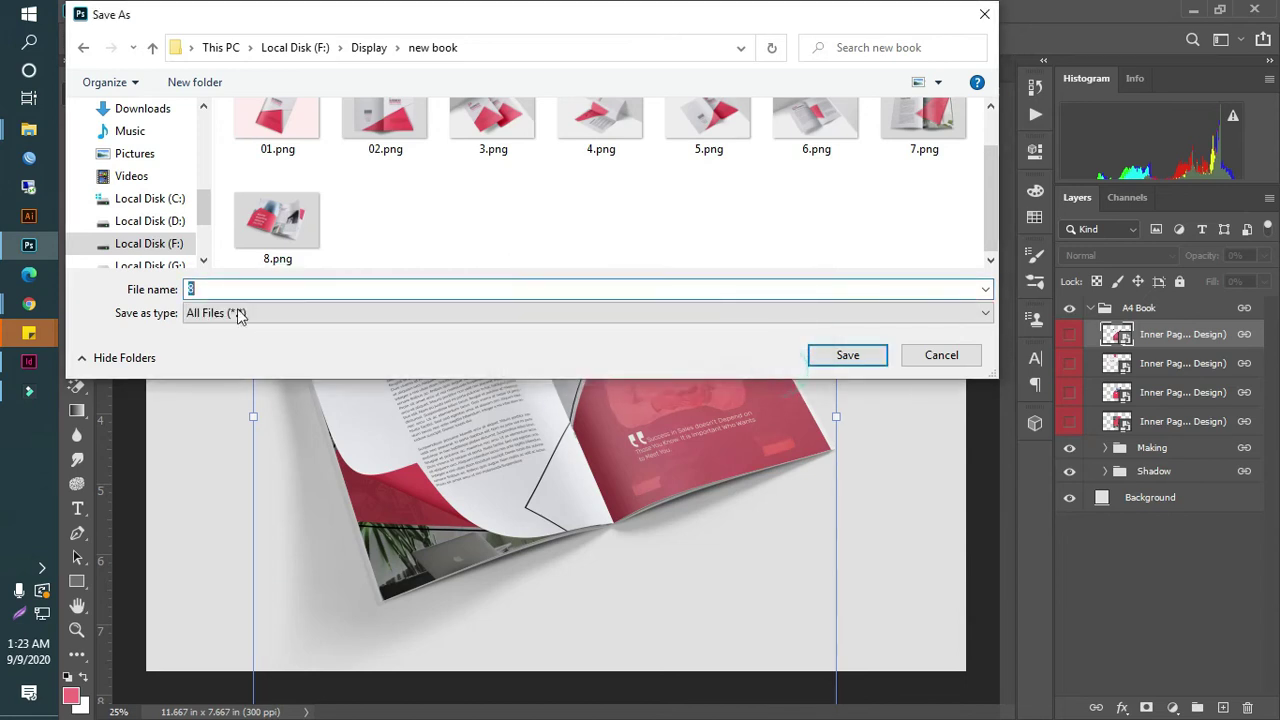
- Save the 12.psd export as 9.png in the new book folder, then close the mockup document
key(Escape)
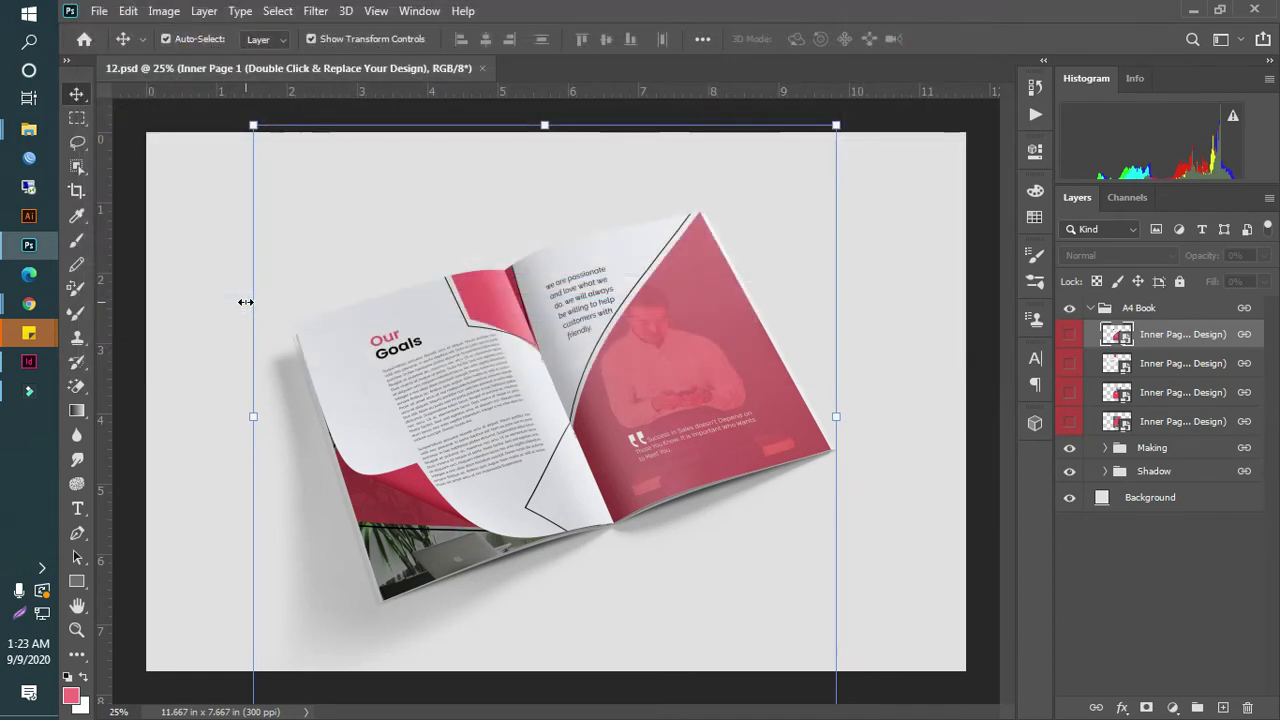
click(481, 68)
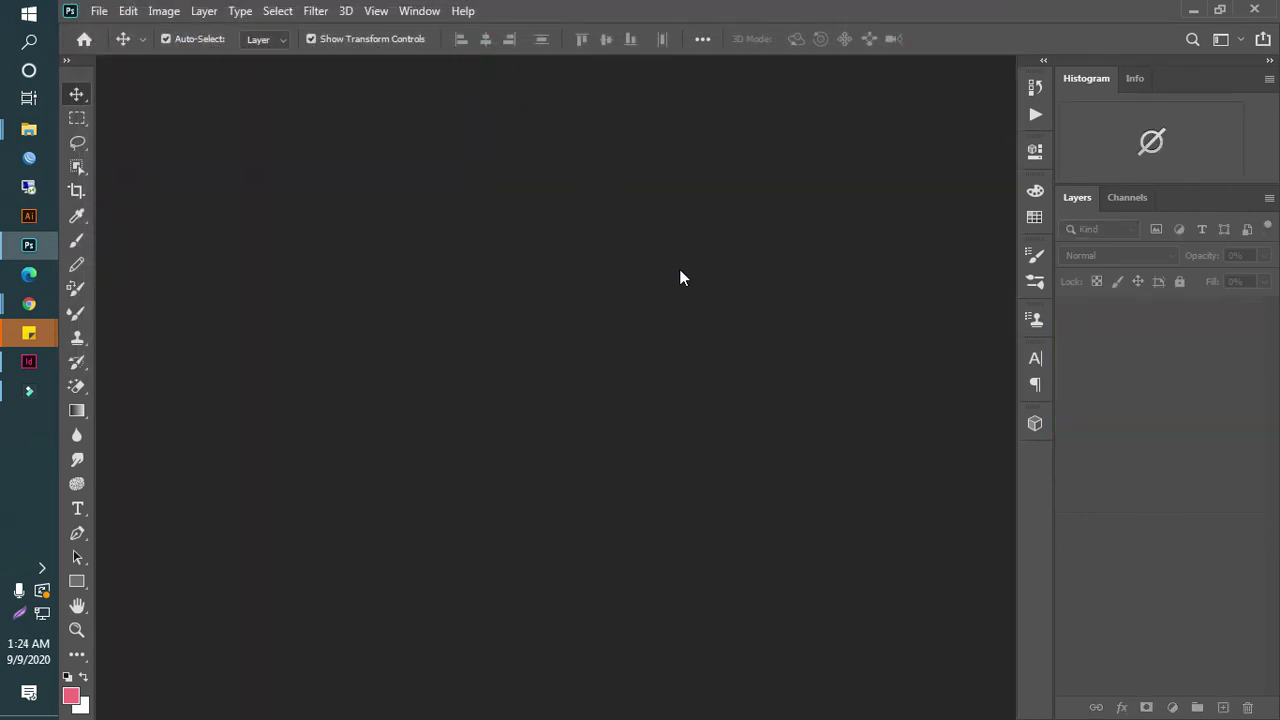
- In the 06- Brochure Mockups folder, extract the elements-a4-magazine-brochure-mockups-HSPV7N-2019-03-14 archive into a folder of its own name
mouse_move(29, 130)
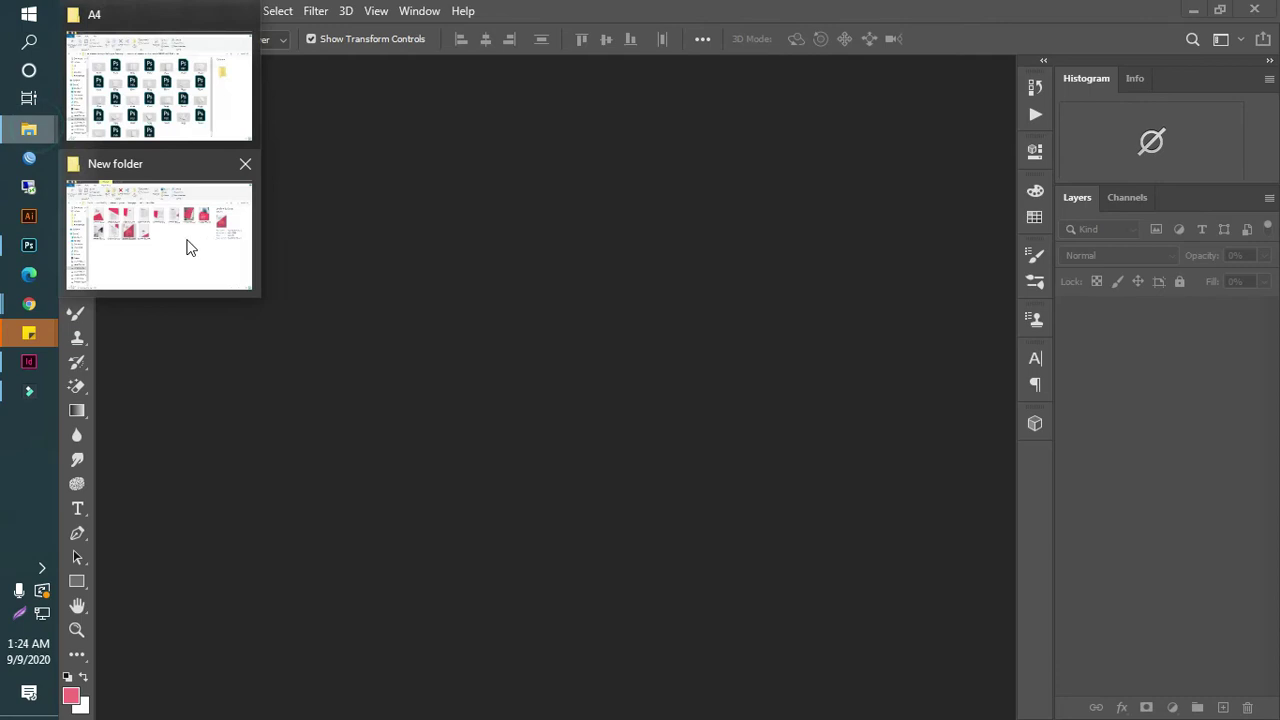
click(184, 80)
click(565, 413)
key(alt+Up)
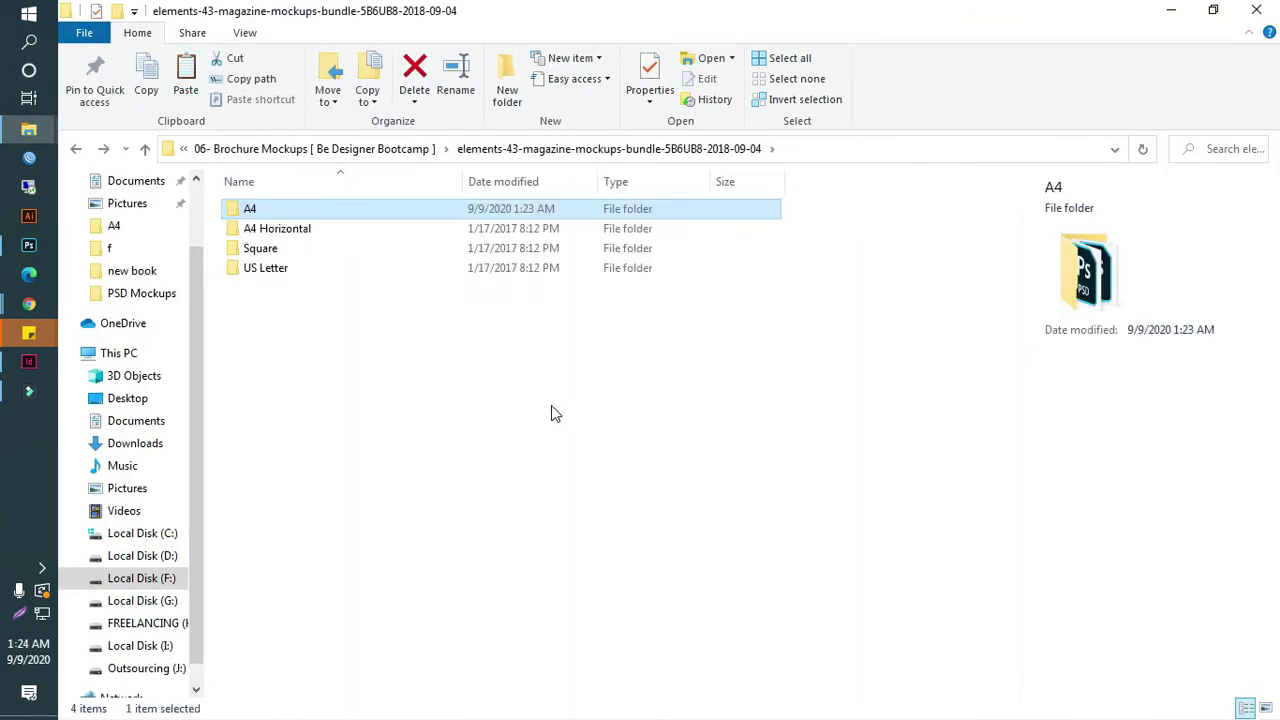
key(alt+Up)
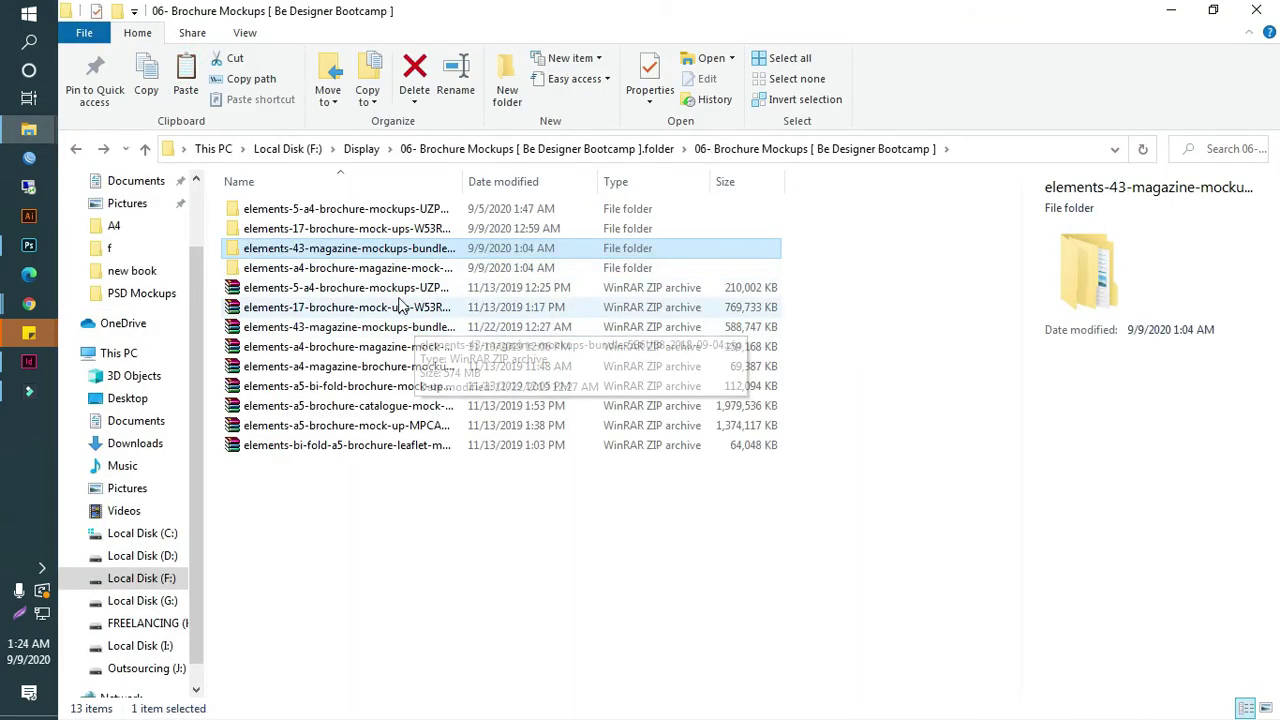
click(340, 367)
right_click(343, 367)
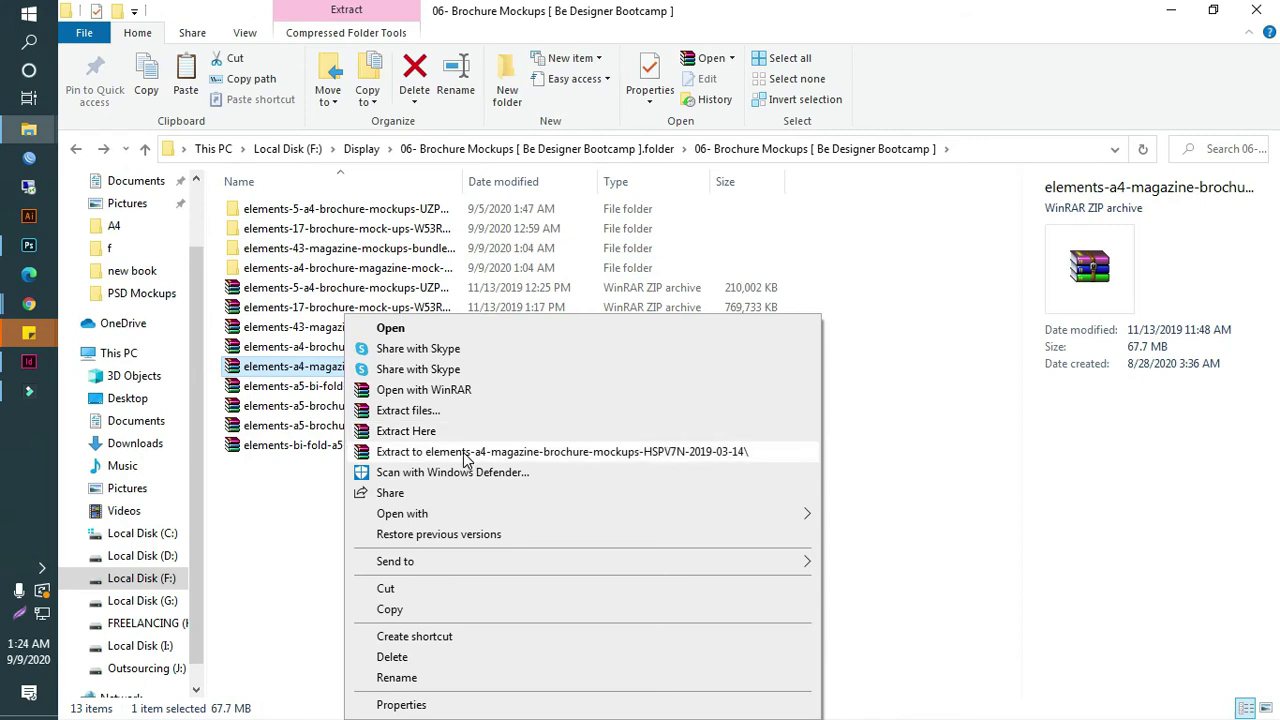
click(465, 452)
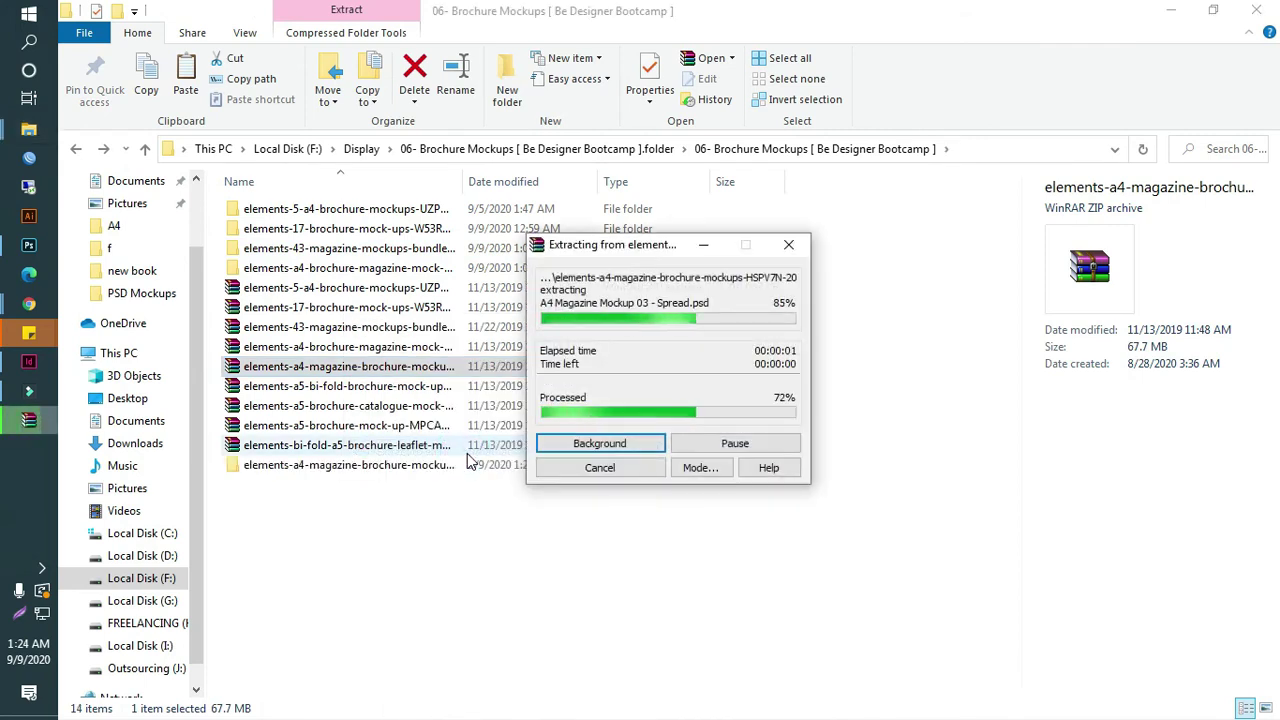
- From the extracted folder, check A4 Magazine Mockup 01 - Cover.psd, close it, and open A4 Magazine Mockup 02 - Spread.psd instead
double_click(250, 292)
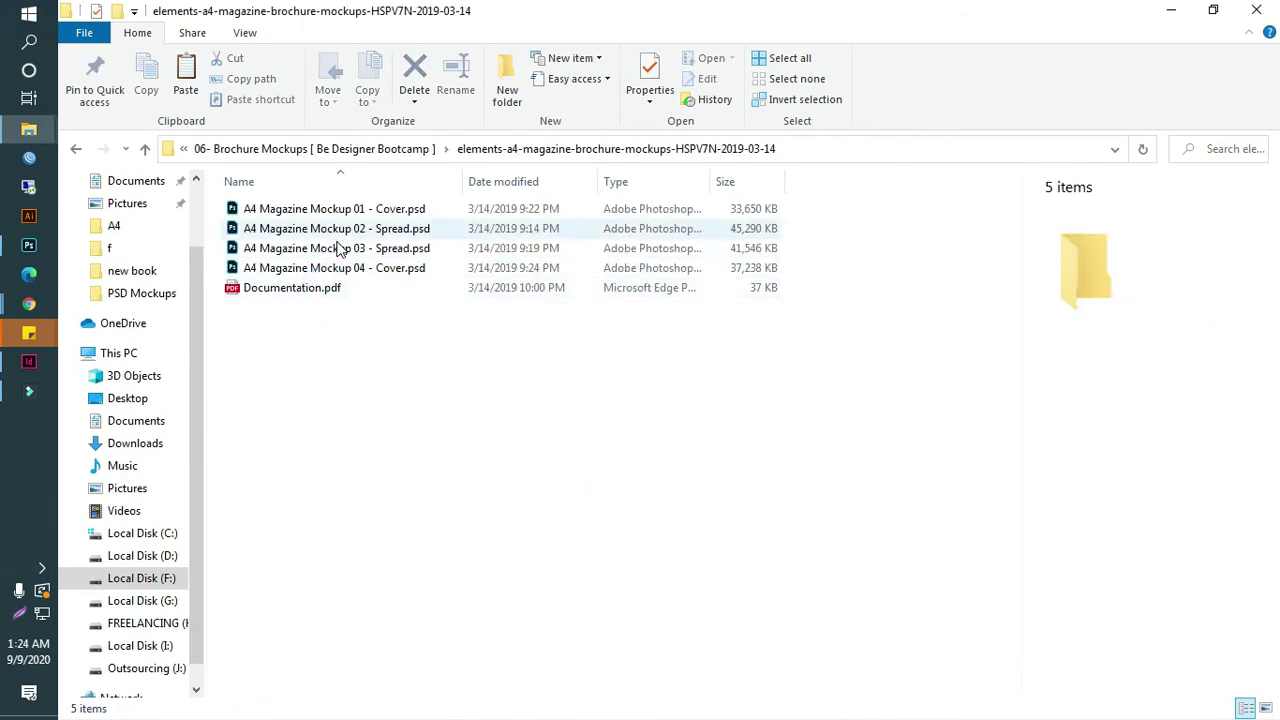
double_click(350, 209)
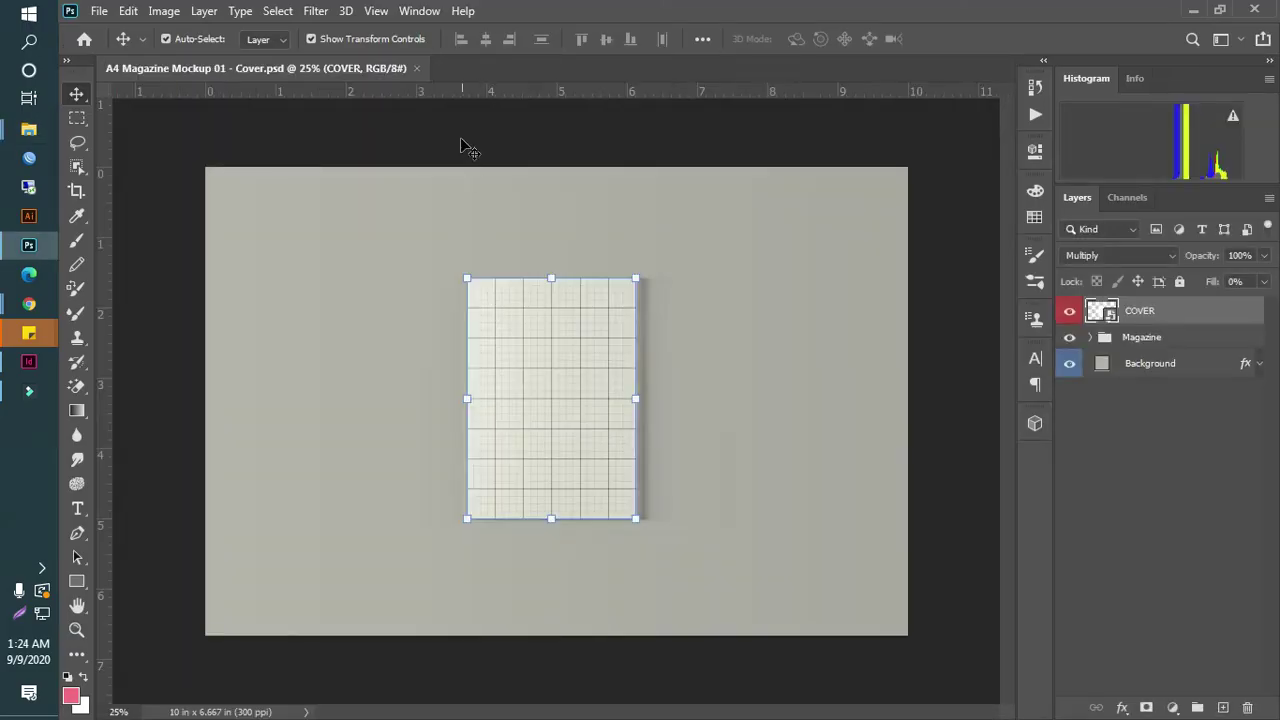
click(416, 68)
click(1192, 10)
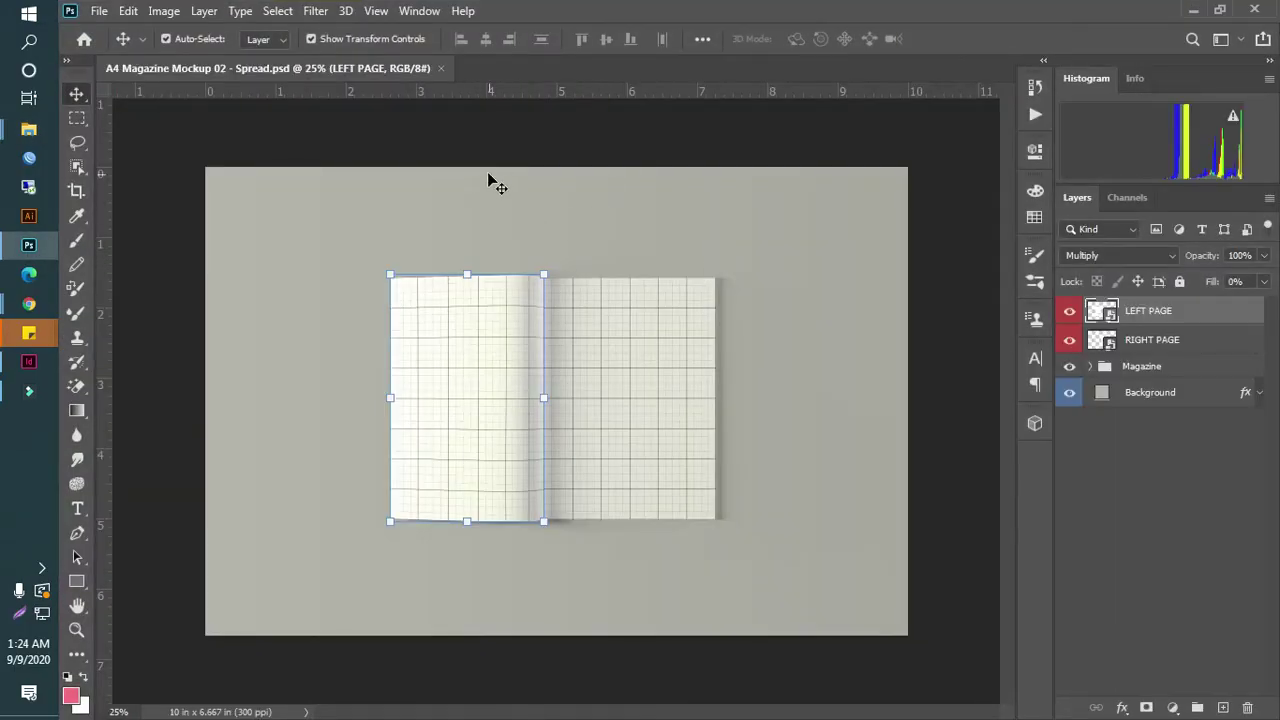
click(488, 180)
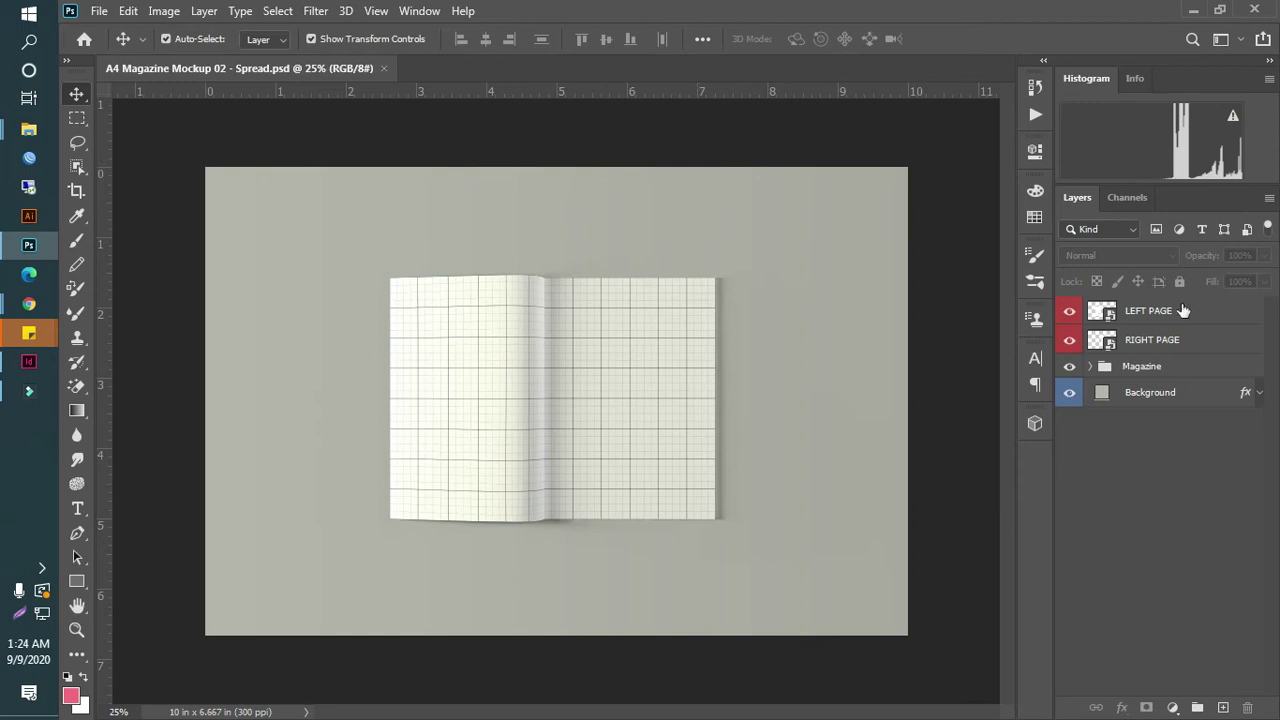
- Open the LEFT PAGE smart object and place Untitled-66.png from the New folder into it
double_click(1094, 313)
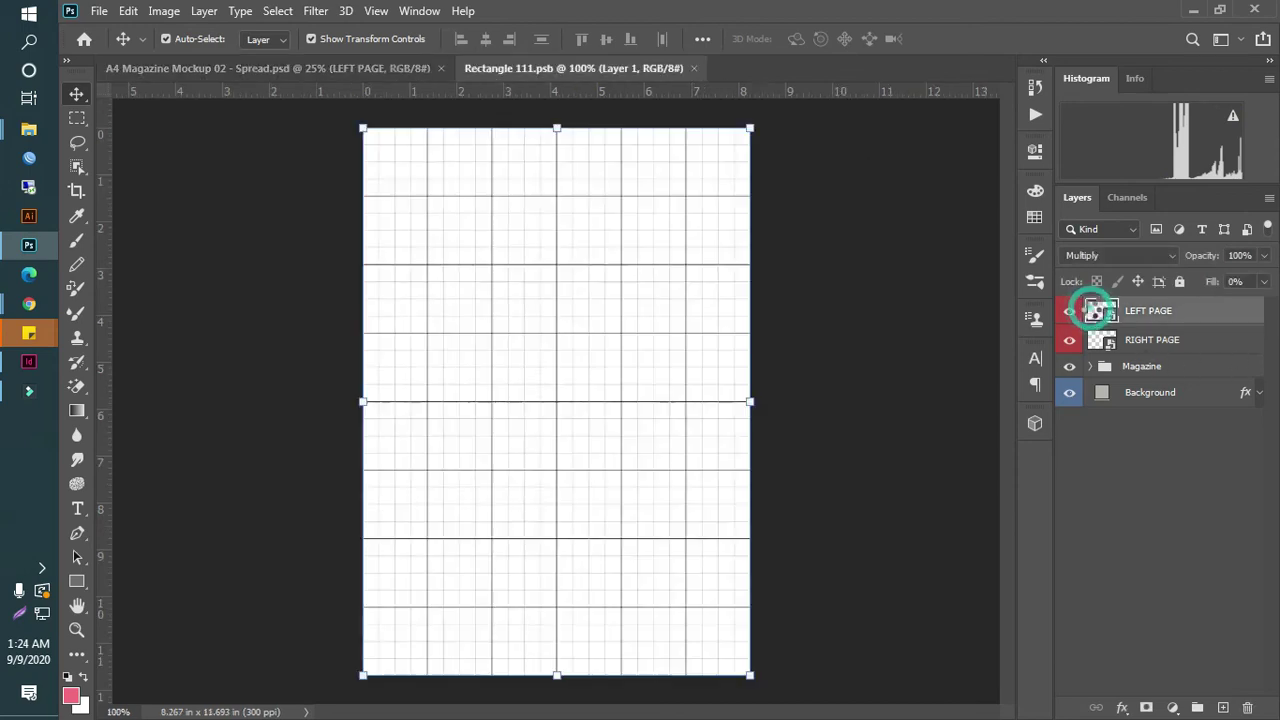
mouse_move(28, 130)
click(182, 271)
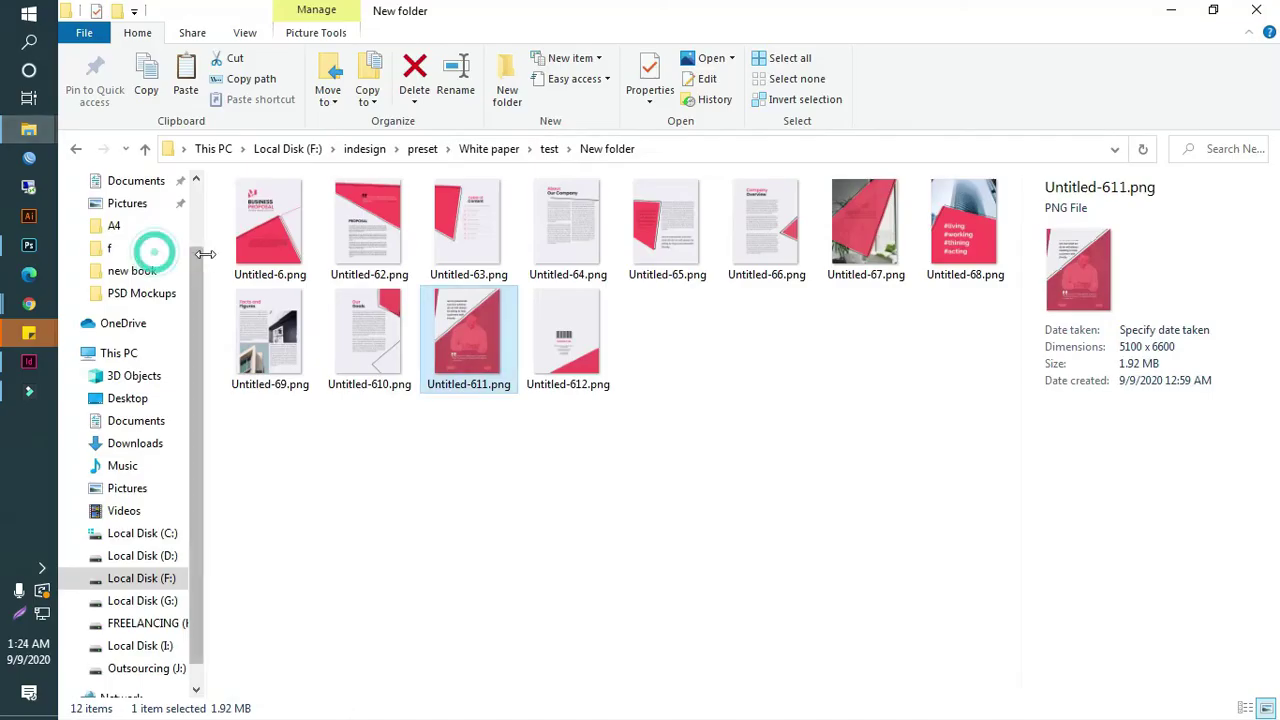
click(426, 450)
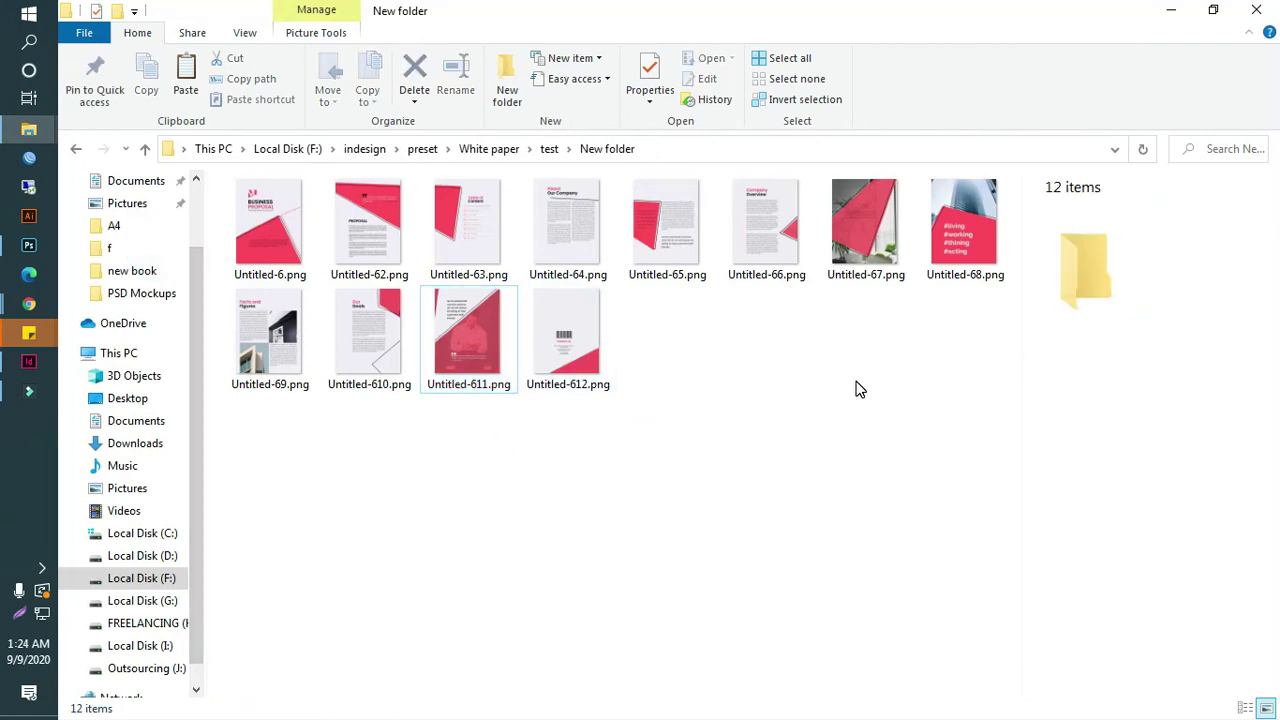
click(862, 243)
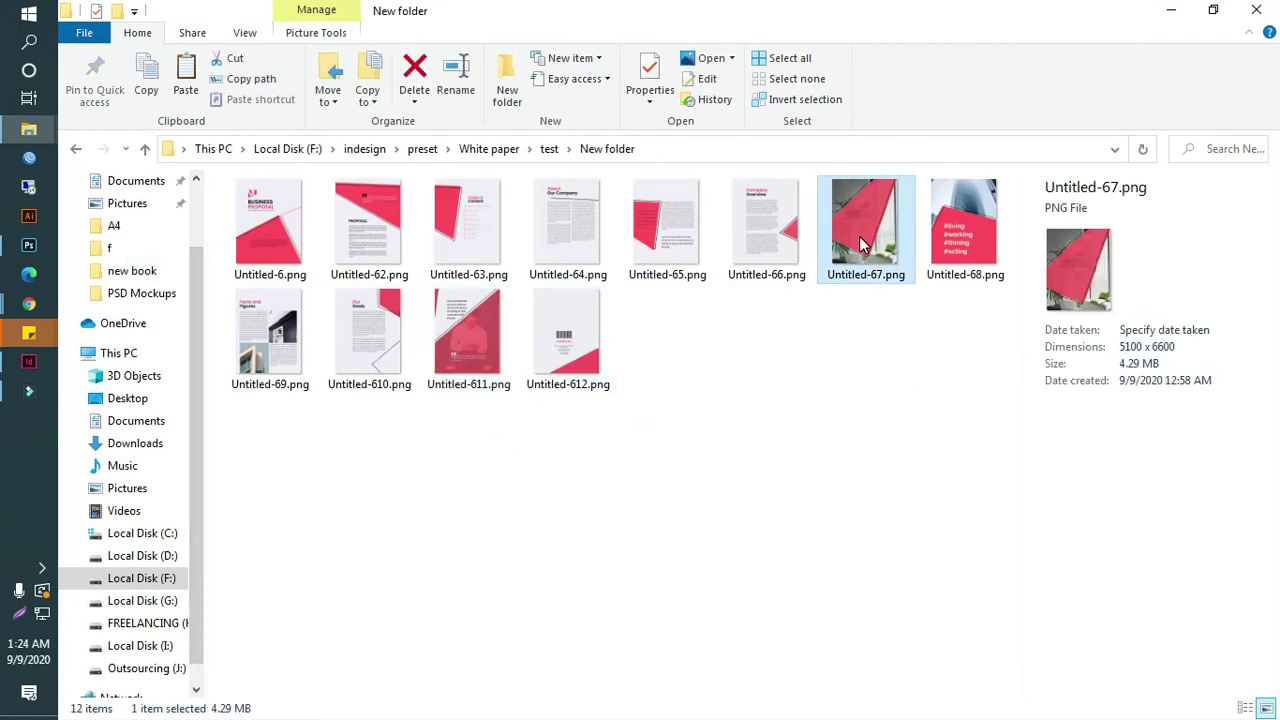
click(862, 352)
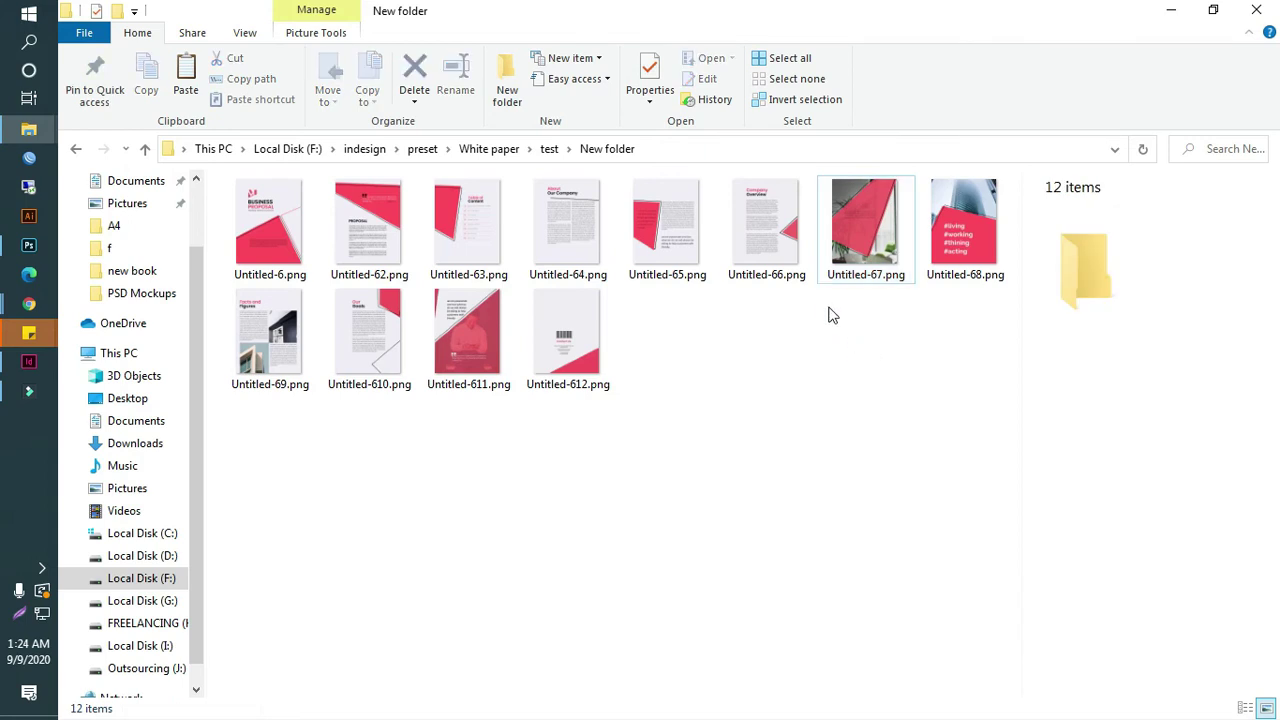
click(864, 250)
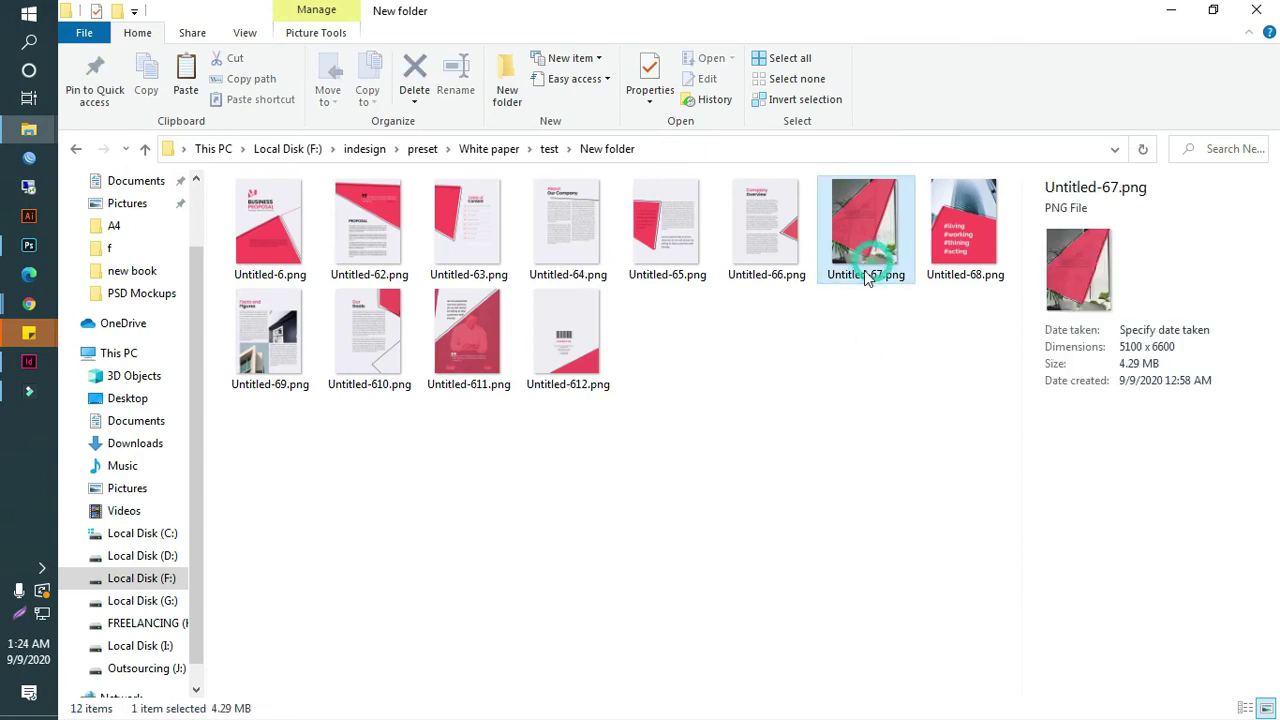
drag(784, 258, 562, 436)
- Stretch the Untitled-66 design vertically to fill the left page canvas, then save and close the smart object
drag(559, 651, 560, 675)
key(Return)
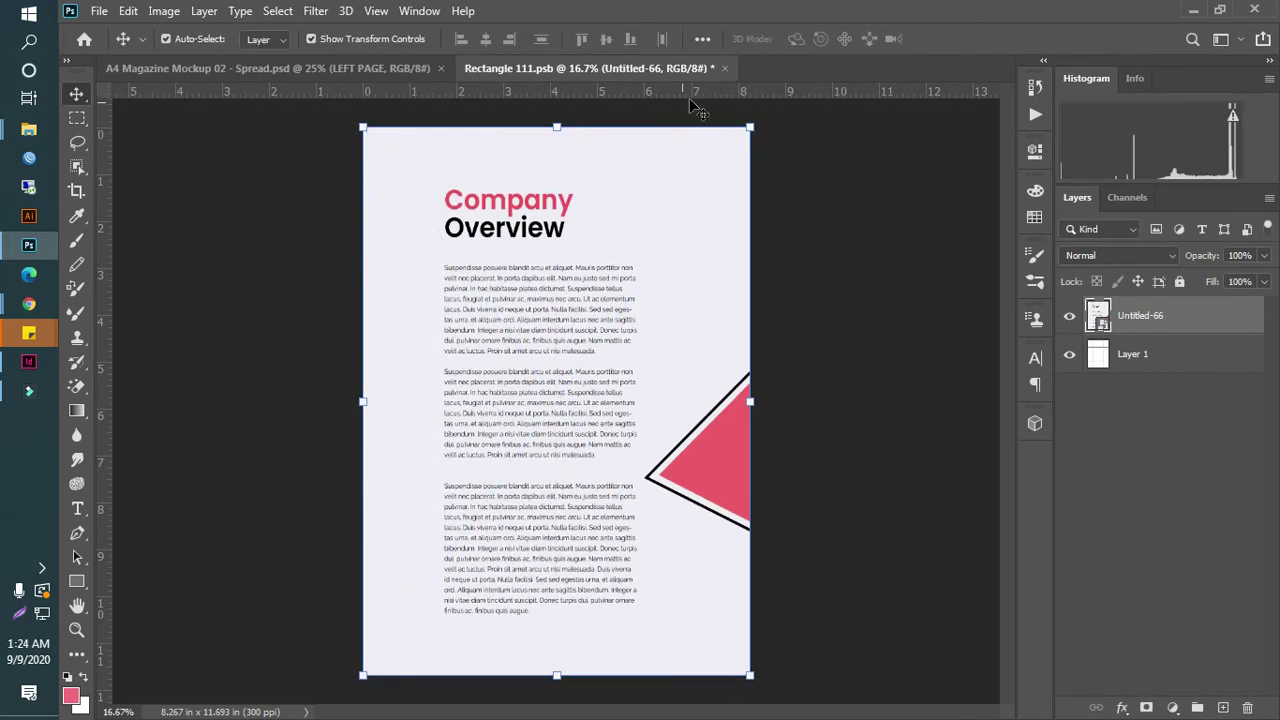
click(725, 68)
click(578, 286)
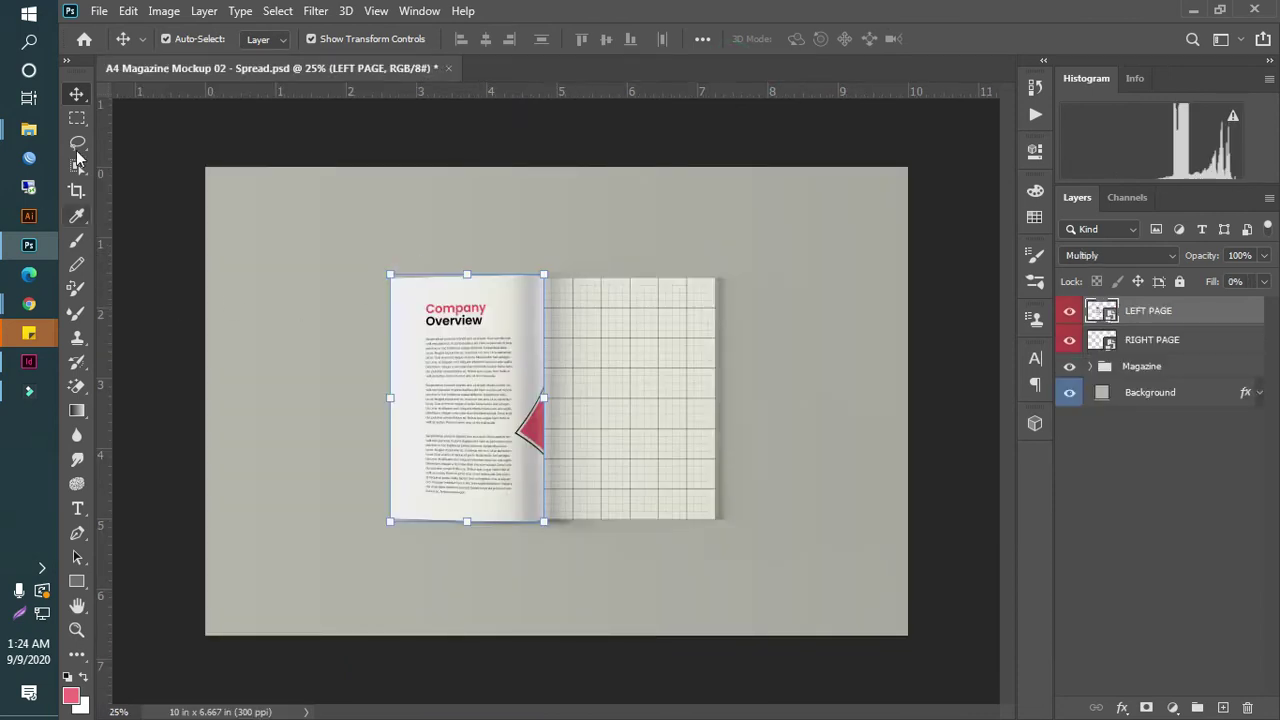
- Open the RIGHT PAGE smart object and place Untitled-67.png from the New folder into it
double_click(1100, 340)
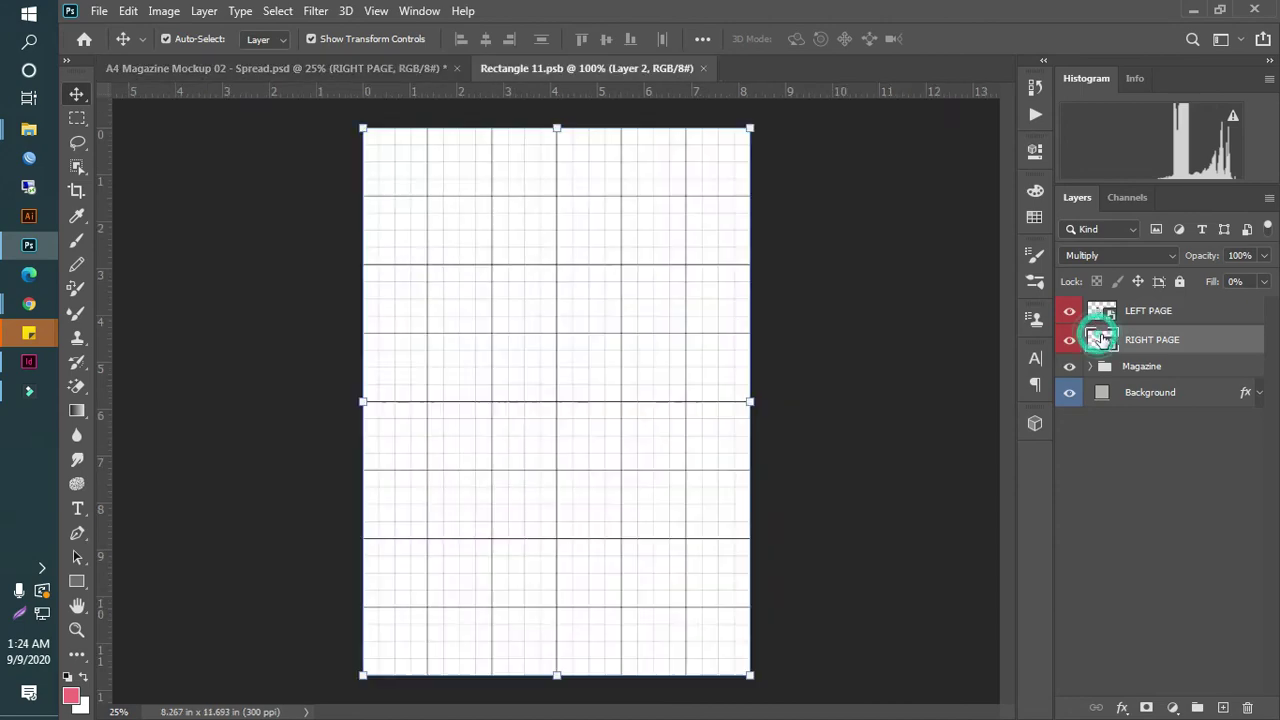
mouse_move(28, 128)
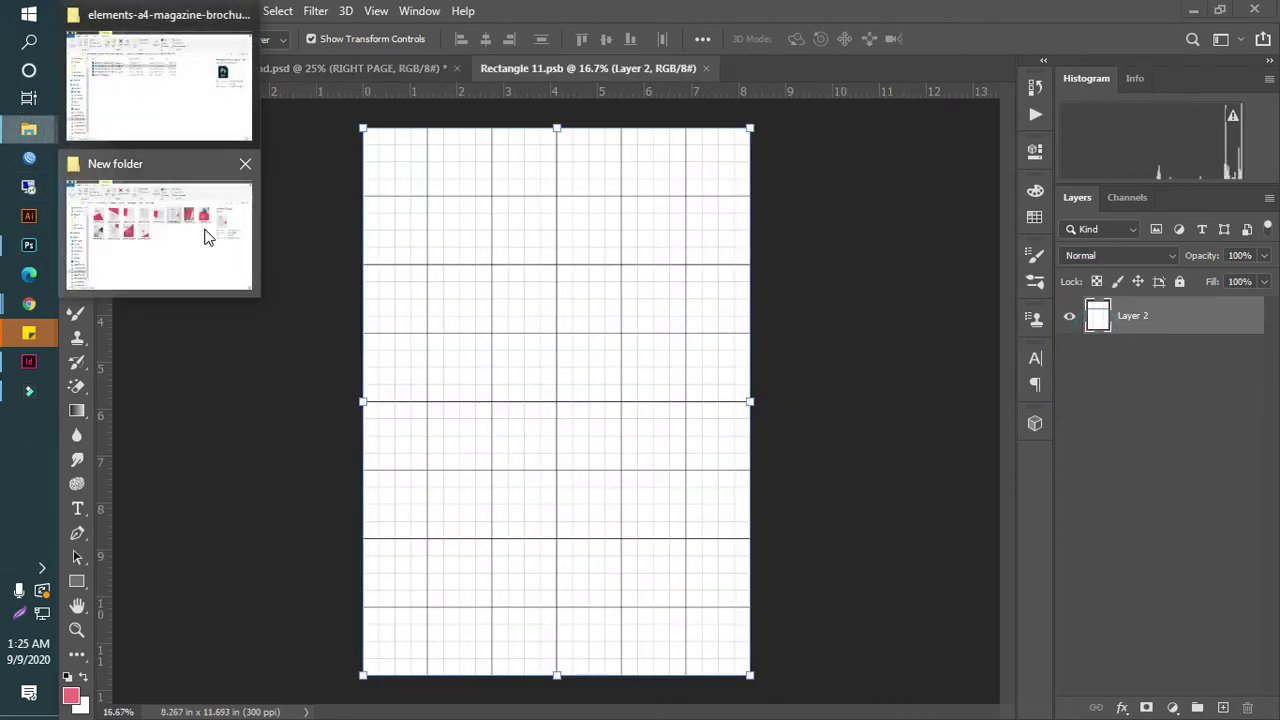
click(245, 218)
drag(860, 228, 531, 435)
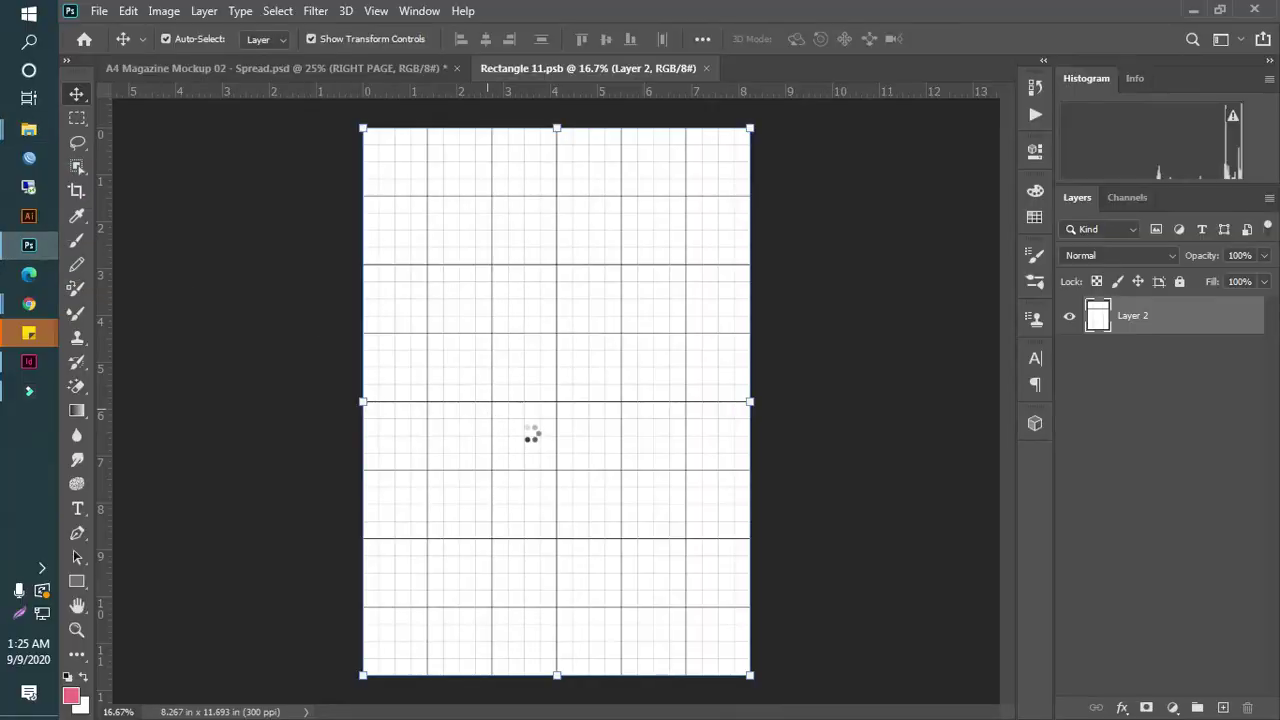
- Stretch the Untitled-67 design vertically to fill the right page canvas, then save and close the smart object
drag(557, 650, 557, 675)
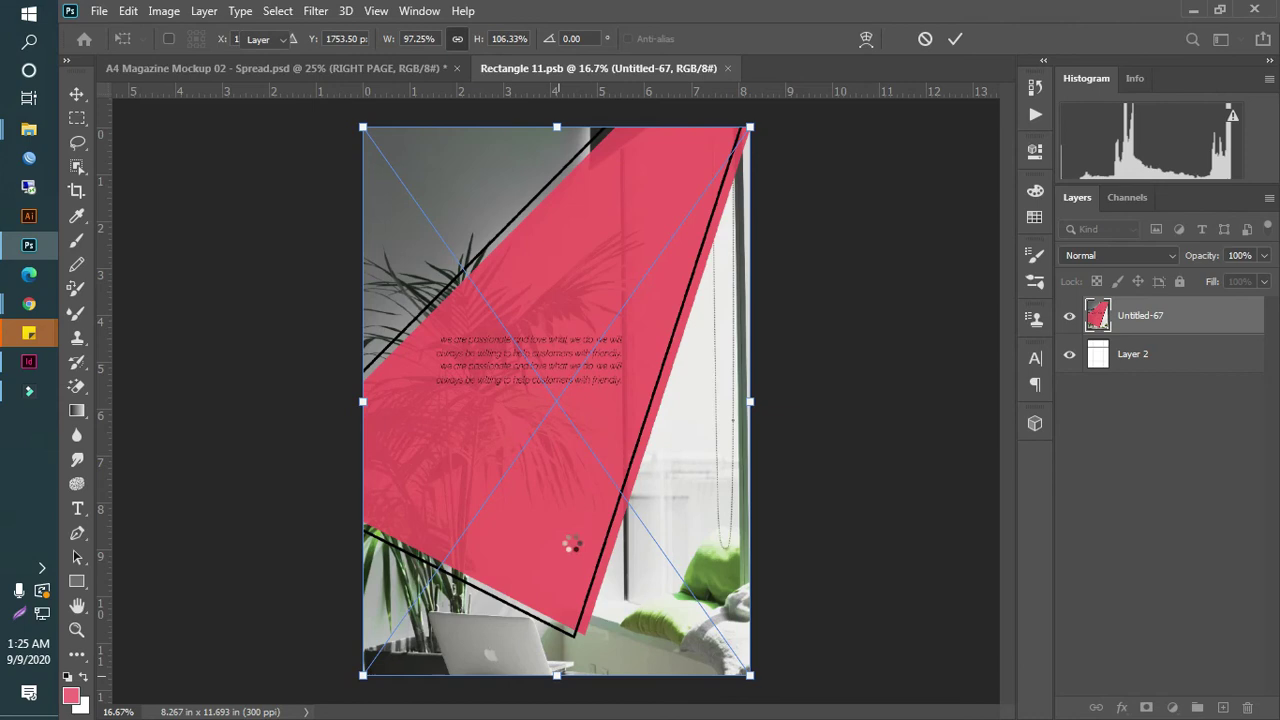
click(735, 68)
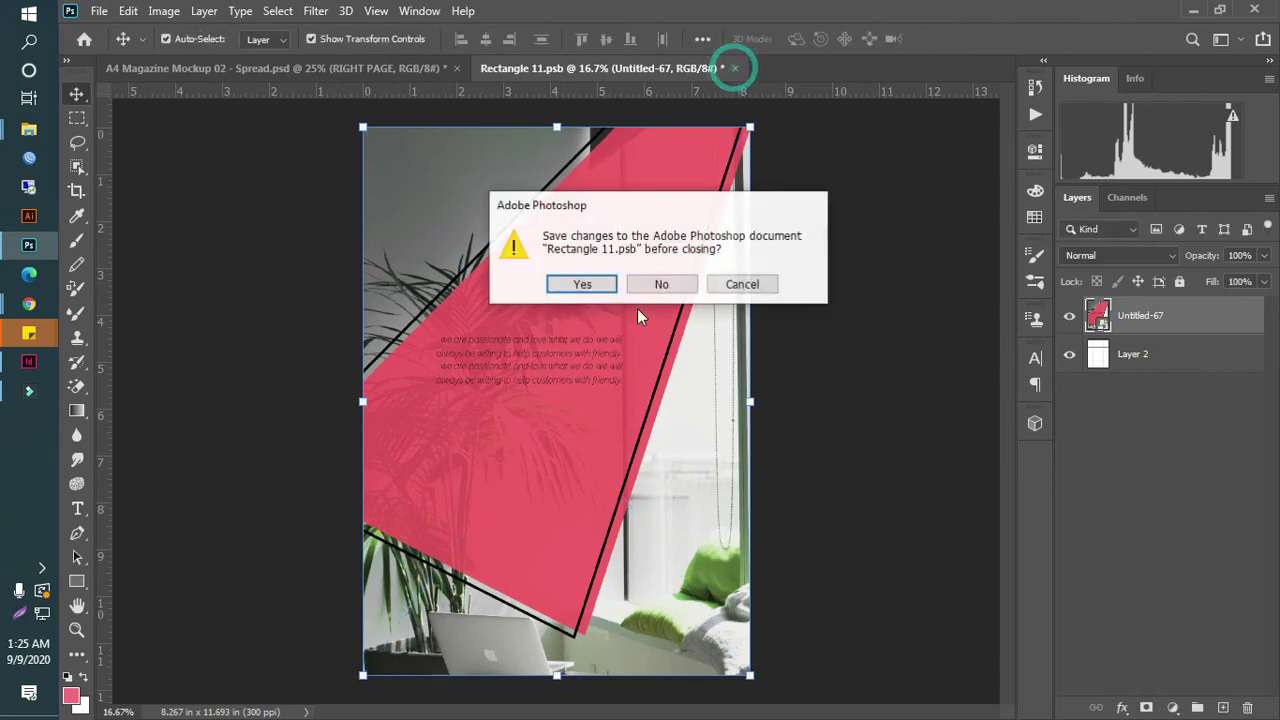
click(583, 283)
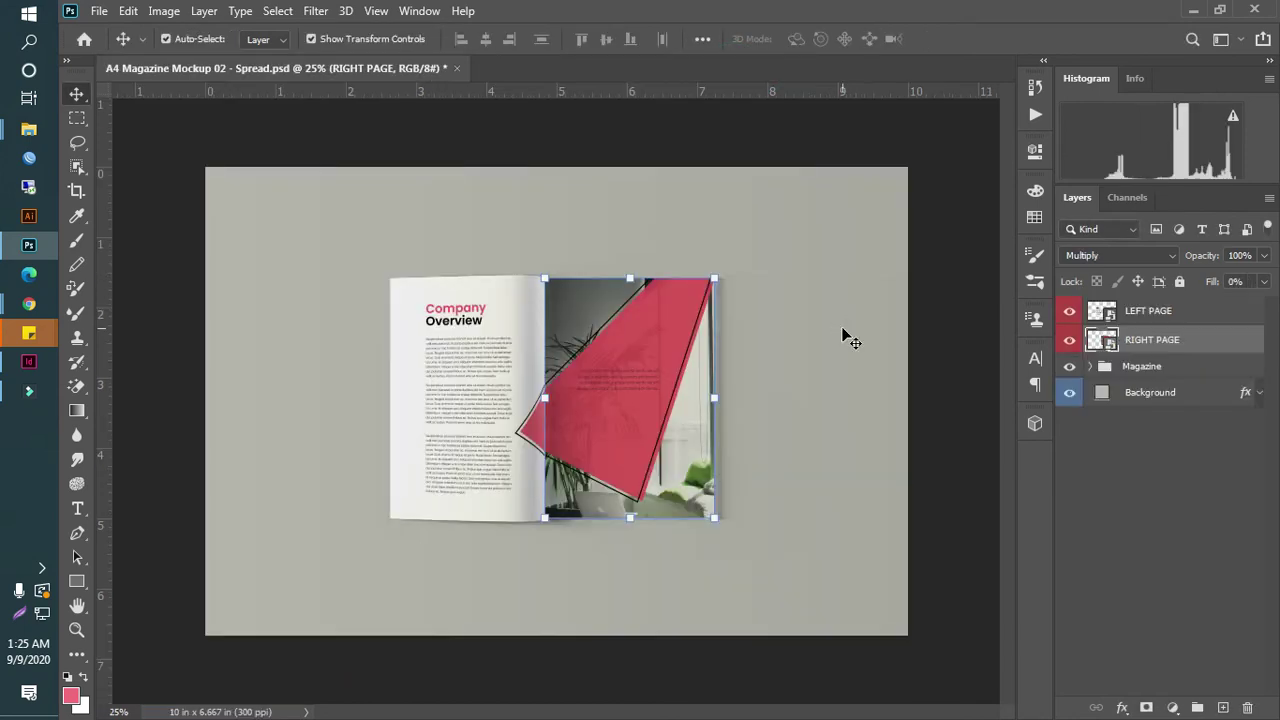
click(960, 205)
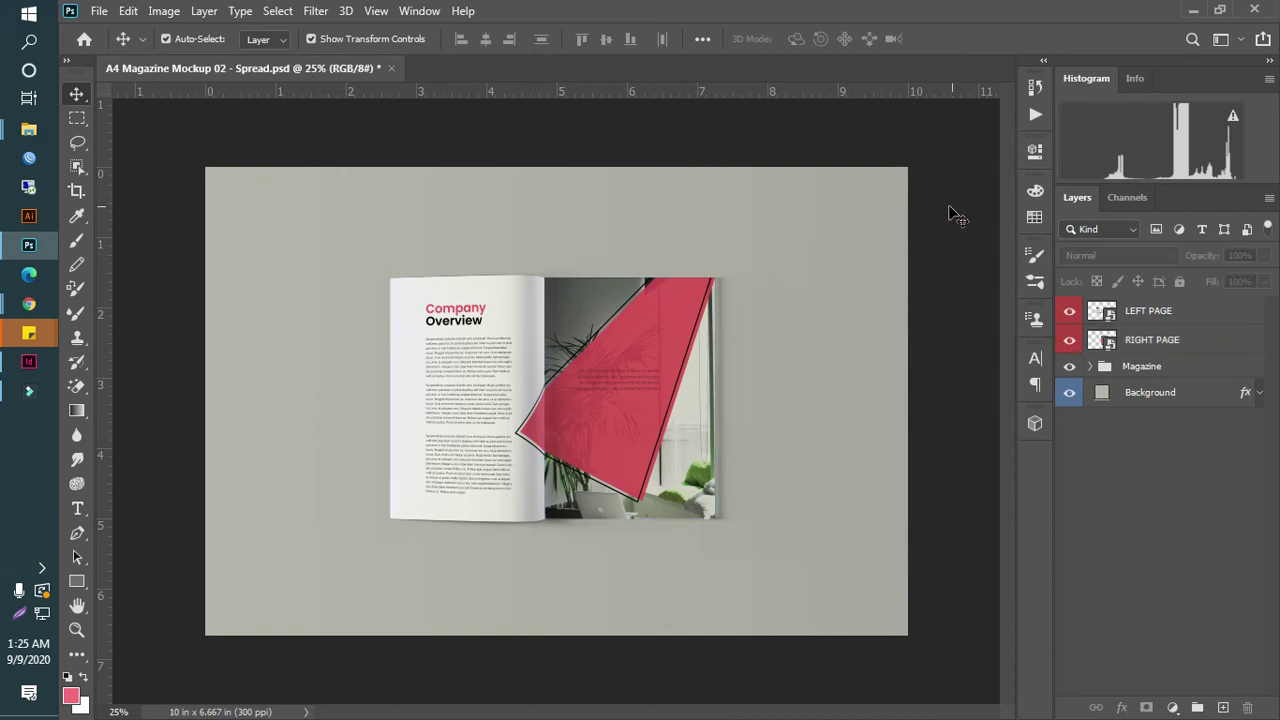
- Start a quick PNG export of the spread mockup and choose the new book folder inside Display as its destination
click(100, 12)
mouse_move(148, 282)
click(335, 285)
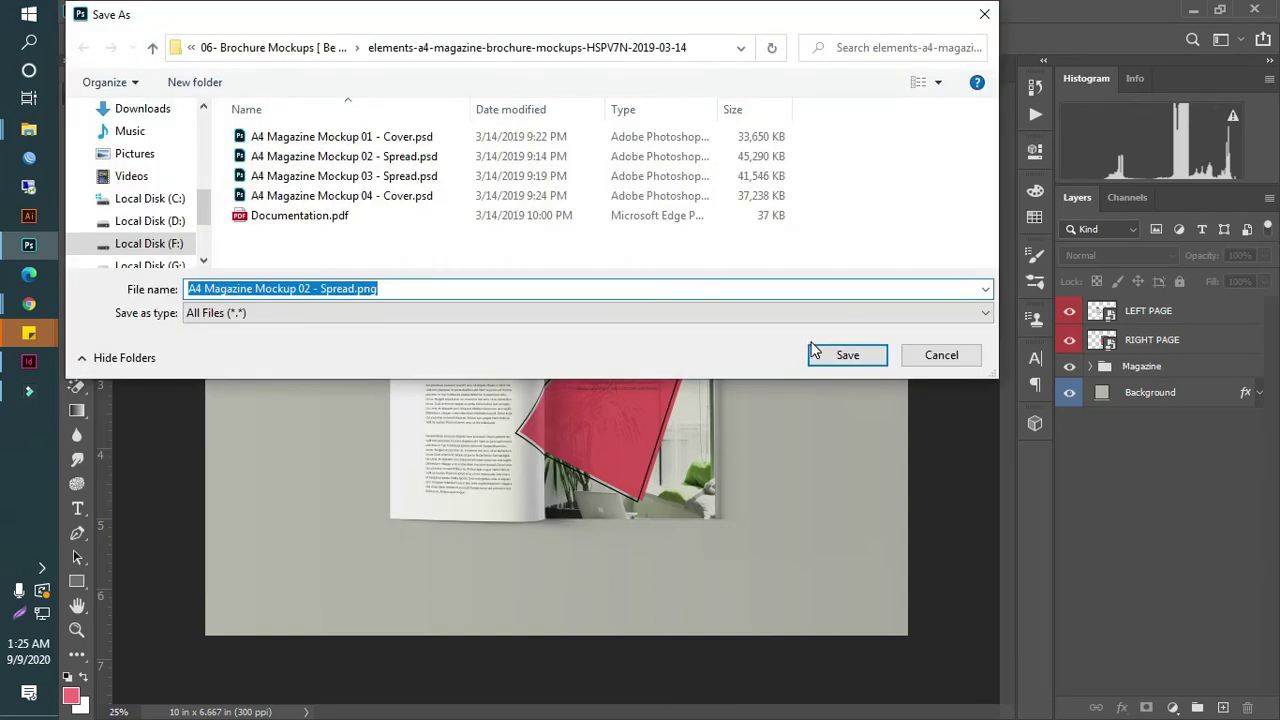
click(152, 48)
click(152, 48)
click(152, 48)
scroll(295, 180, down, 2)
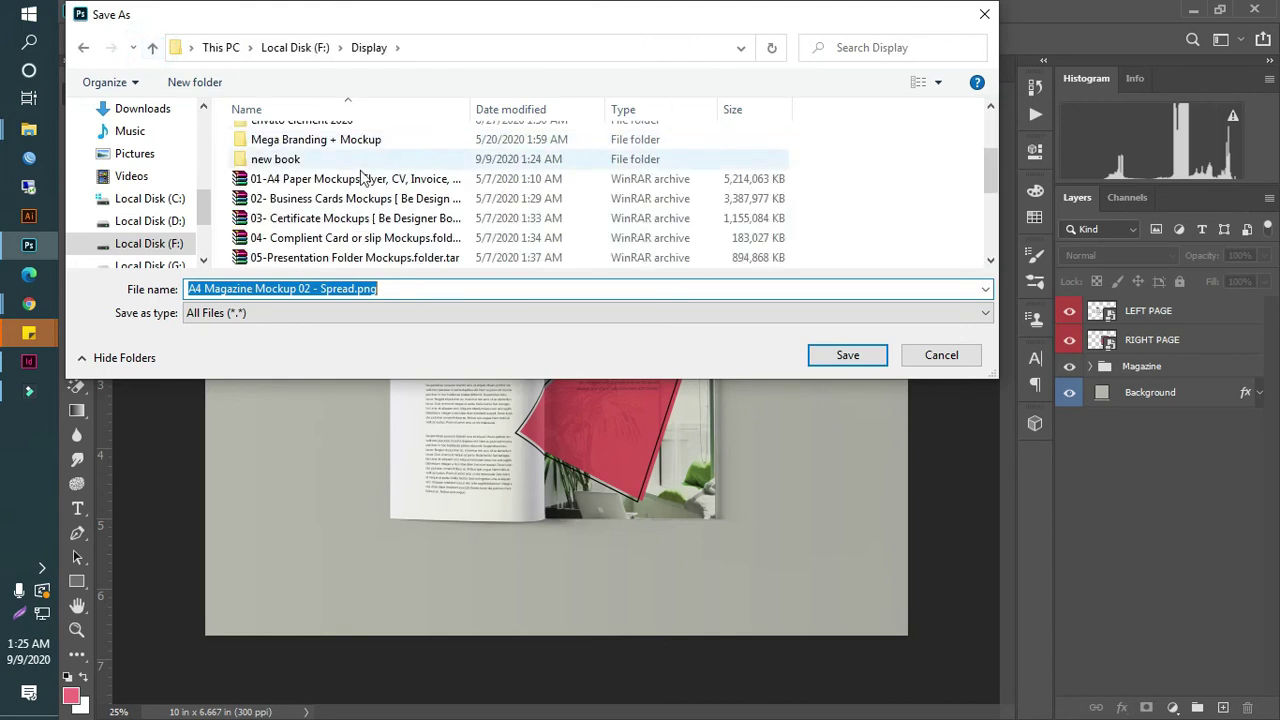
double_click(278, 160)
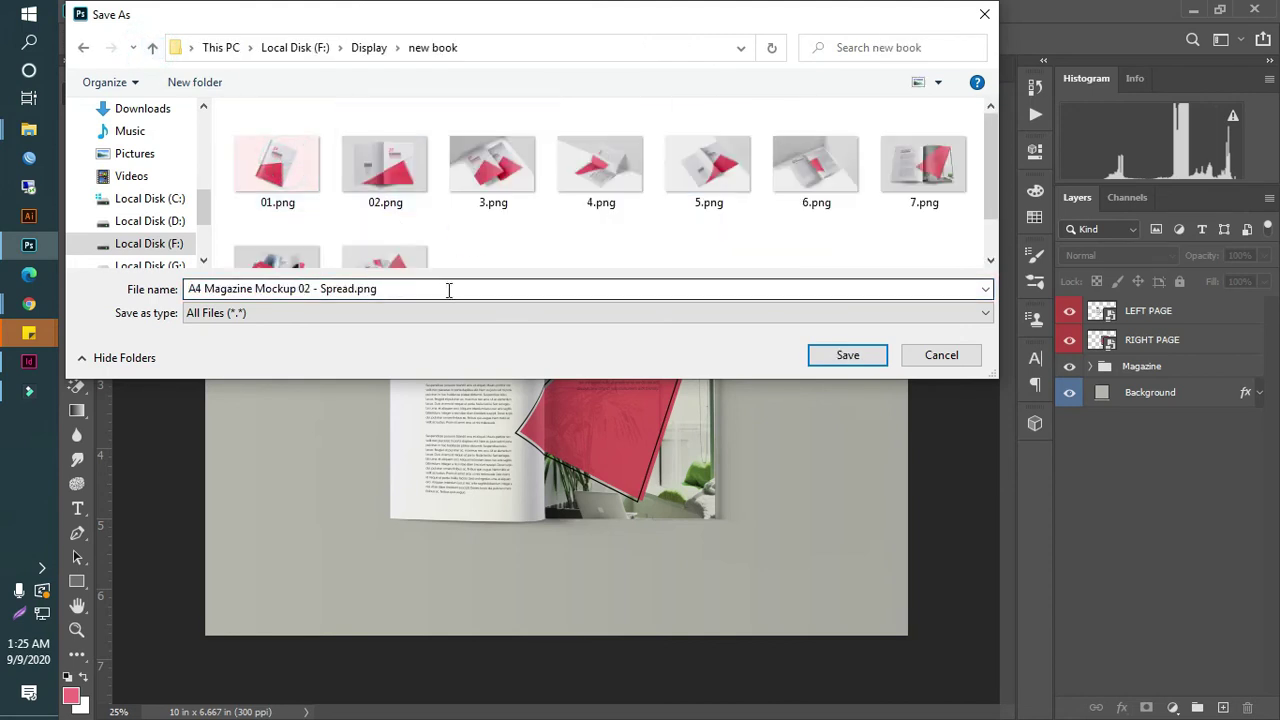
- Name the exported spread image 10 and save it in the new book folder
scroll(517, 243, down, 1)
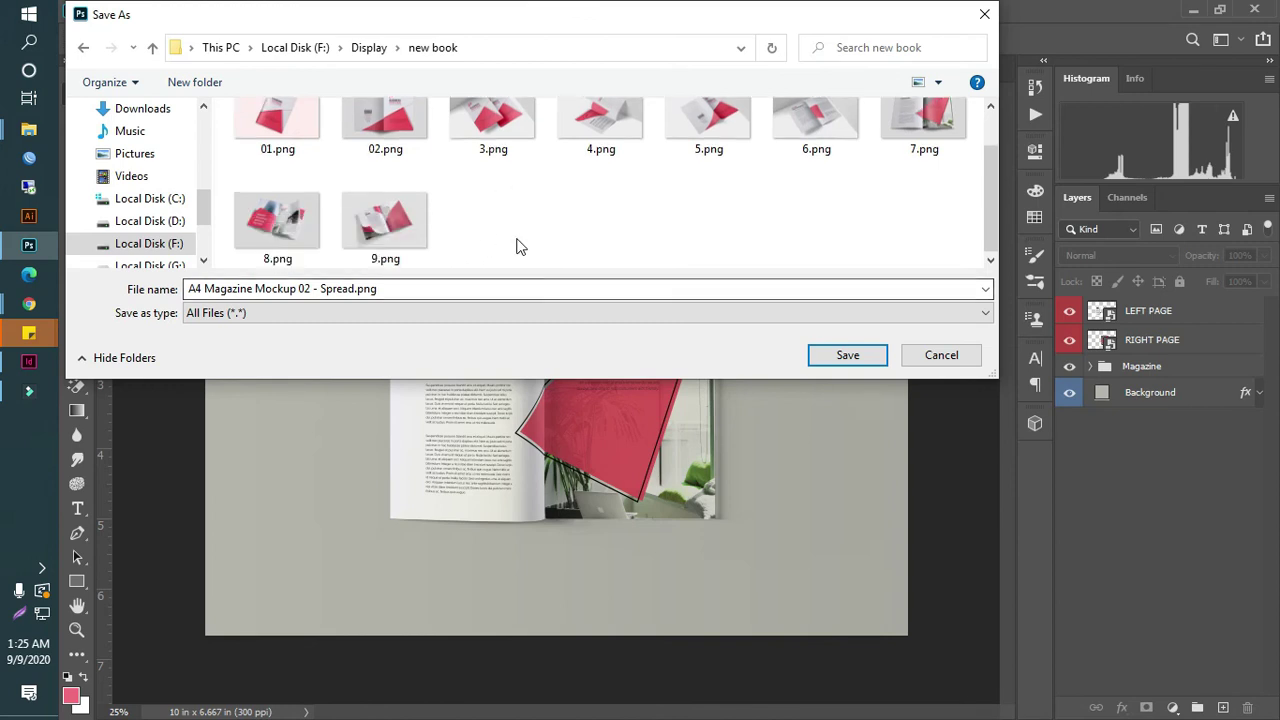
click(425, 292)
text(10)
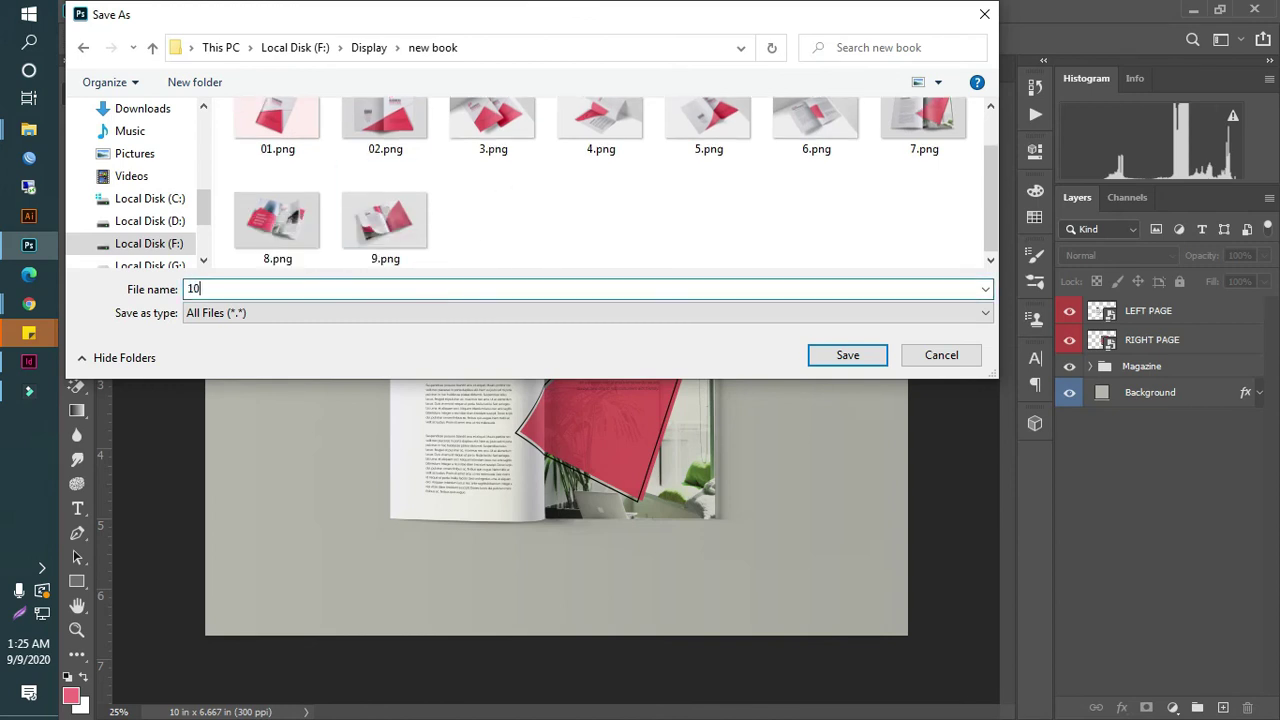
key(Return)
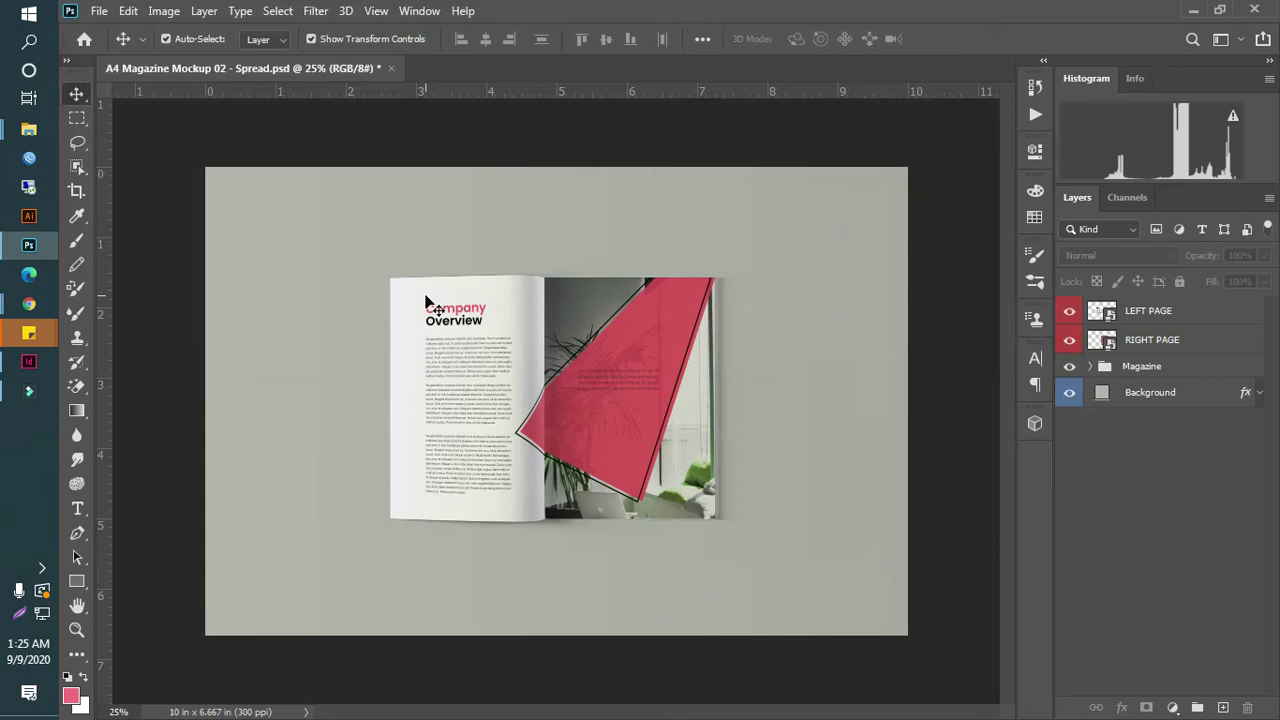
- Close A4 Magazine Mockup 02 - Spread.psd without saving and switch back to the design images in File Explorer
click(391, 68)
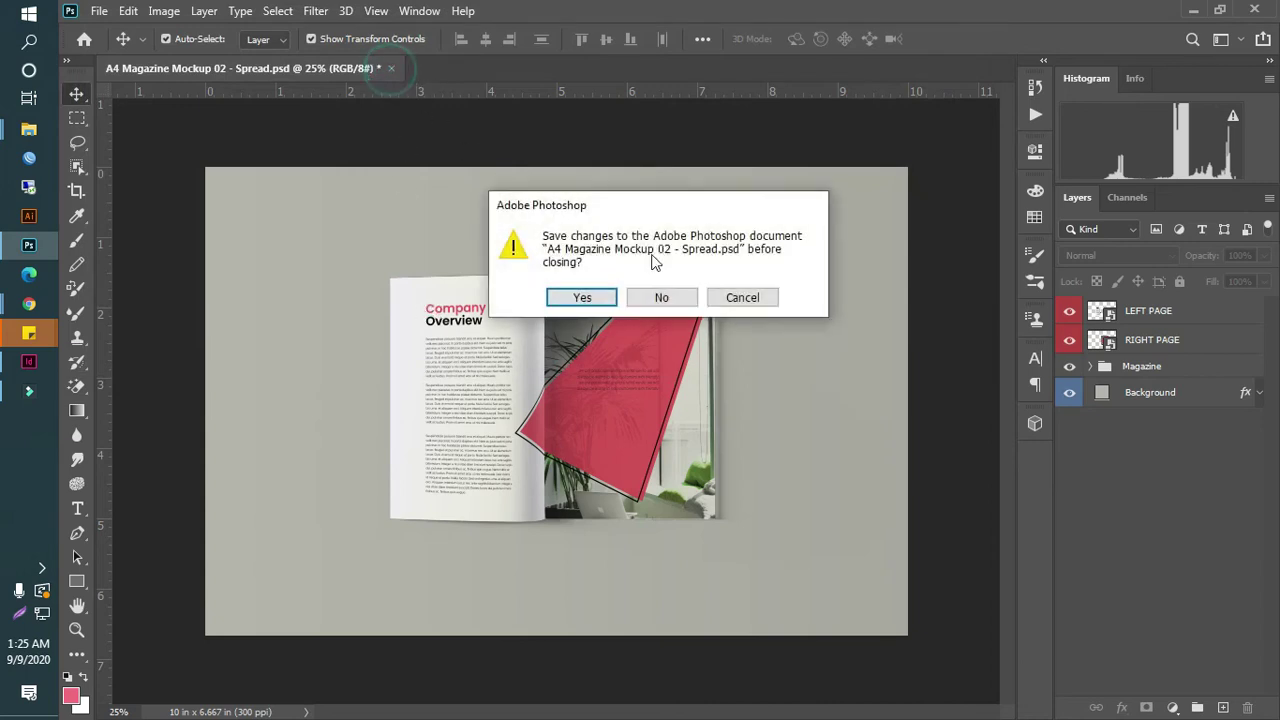
click(655, 297)
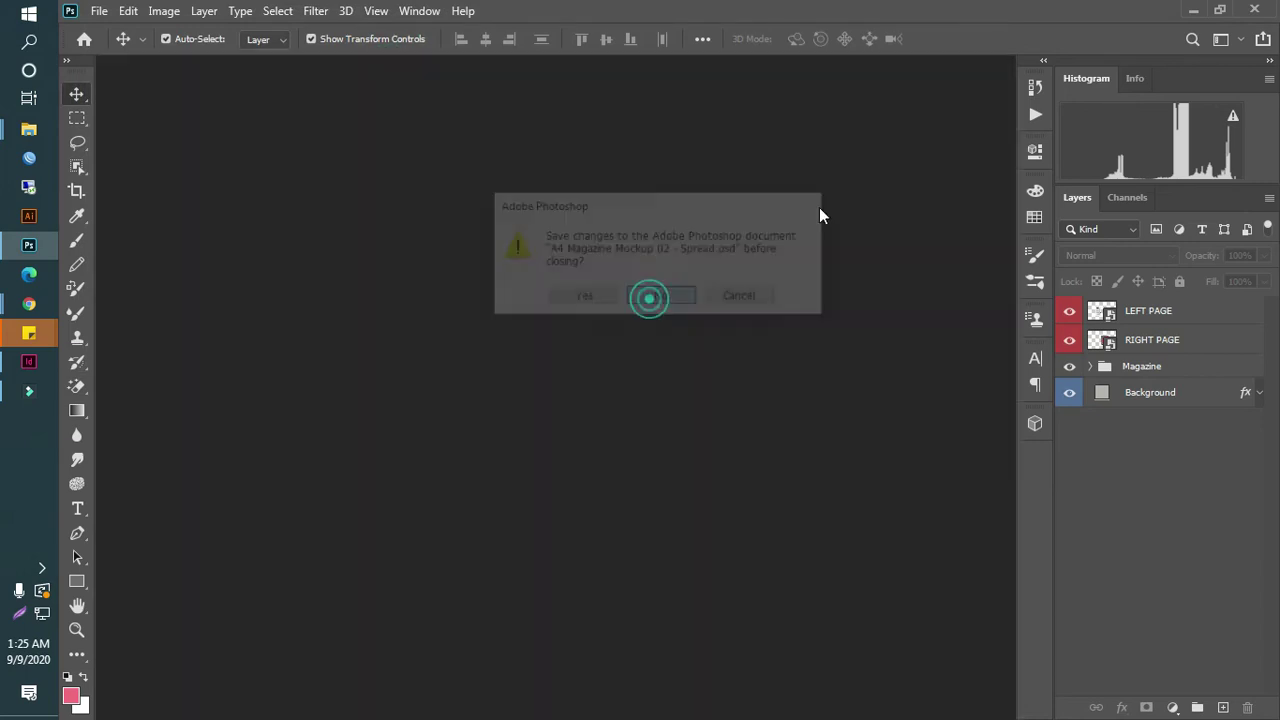
click(1193, 10)
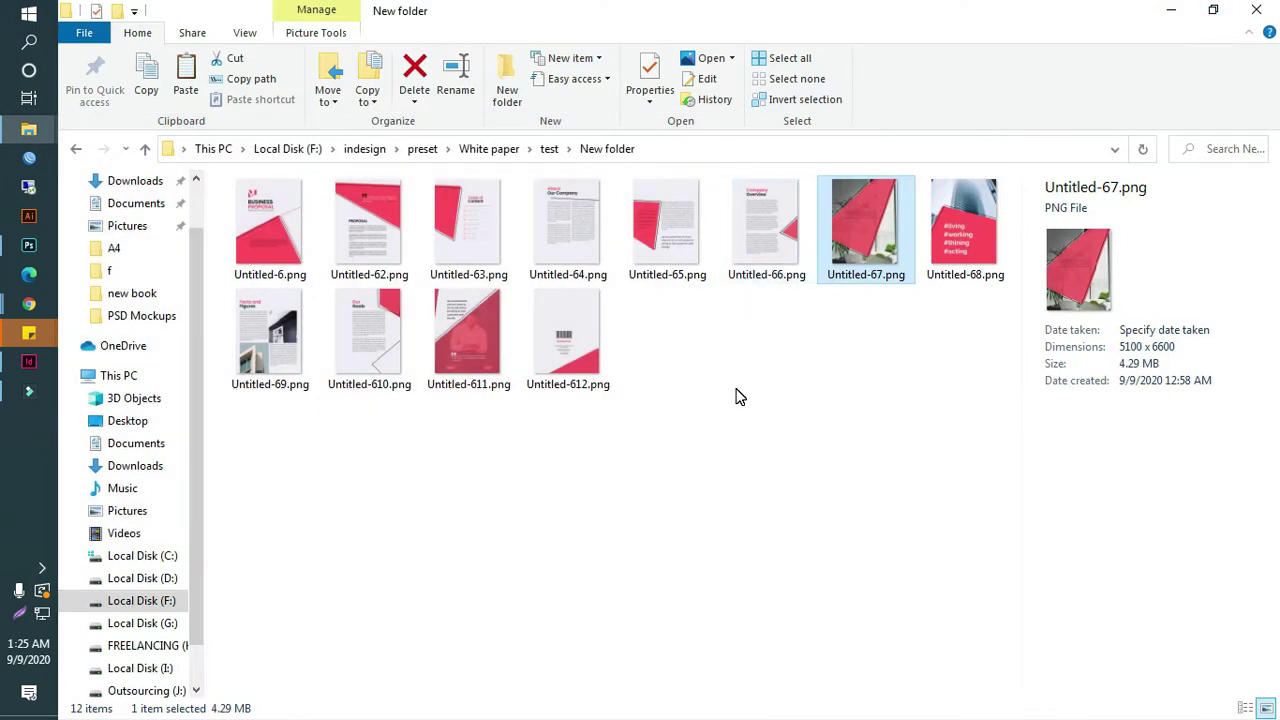
- Open a4-brochure-mock-up-04.psd from the PSD Mockups folder of the elements-a4-brochure-magazine-mock-up package
click(1171, 12)
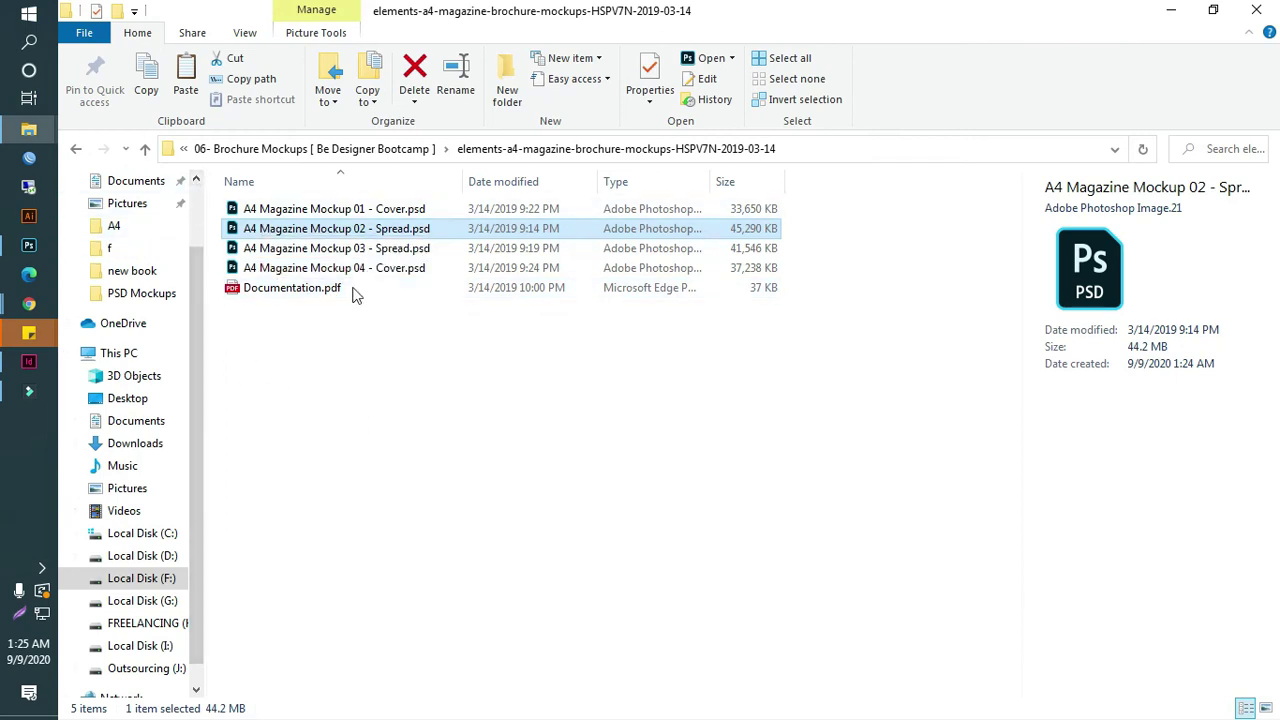
click(78, 150)
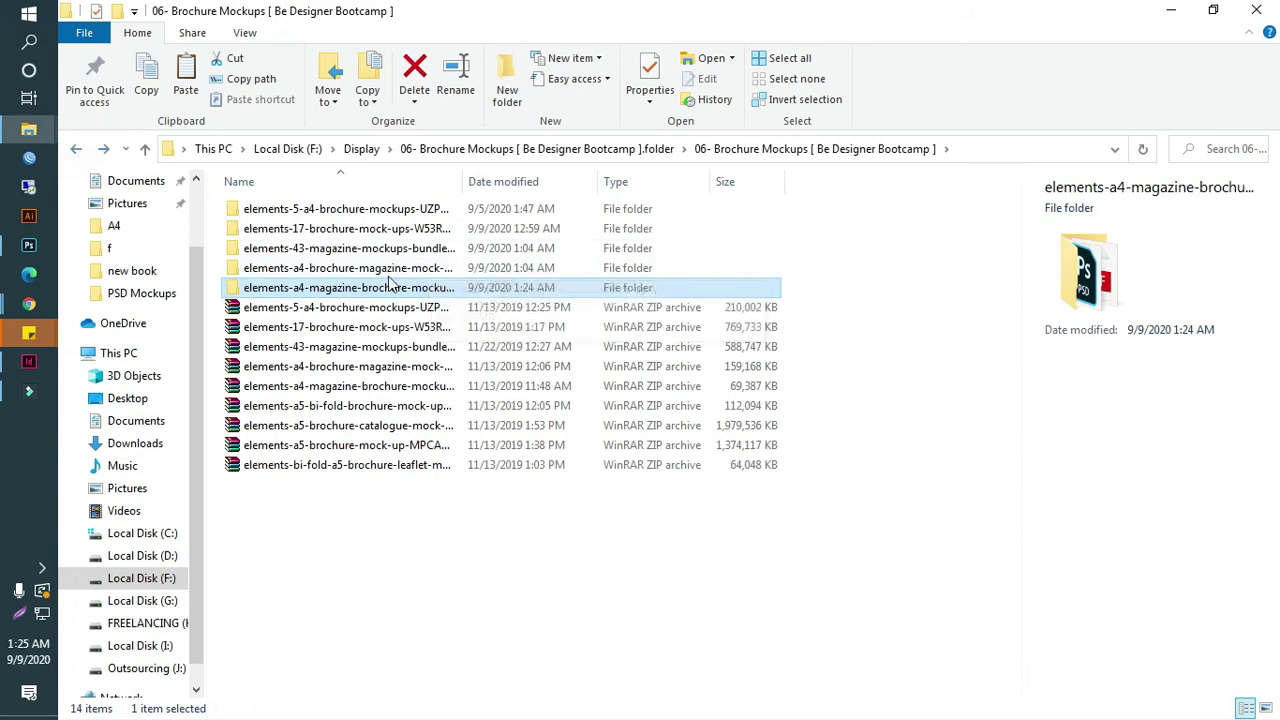
double_click(352, 268)
click(300, 218)
double_click(300, 218)
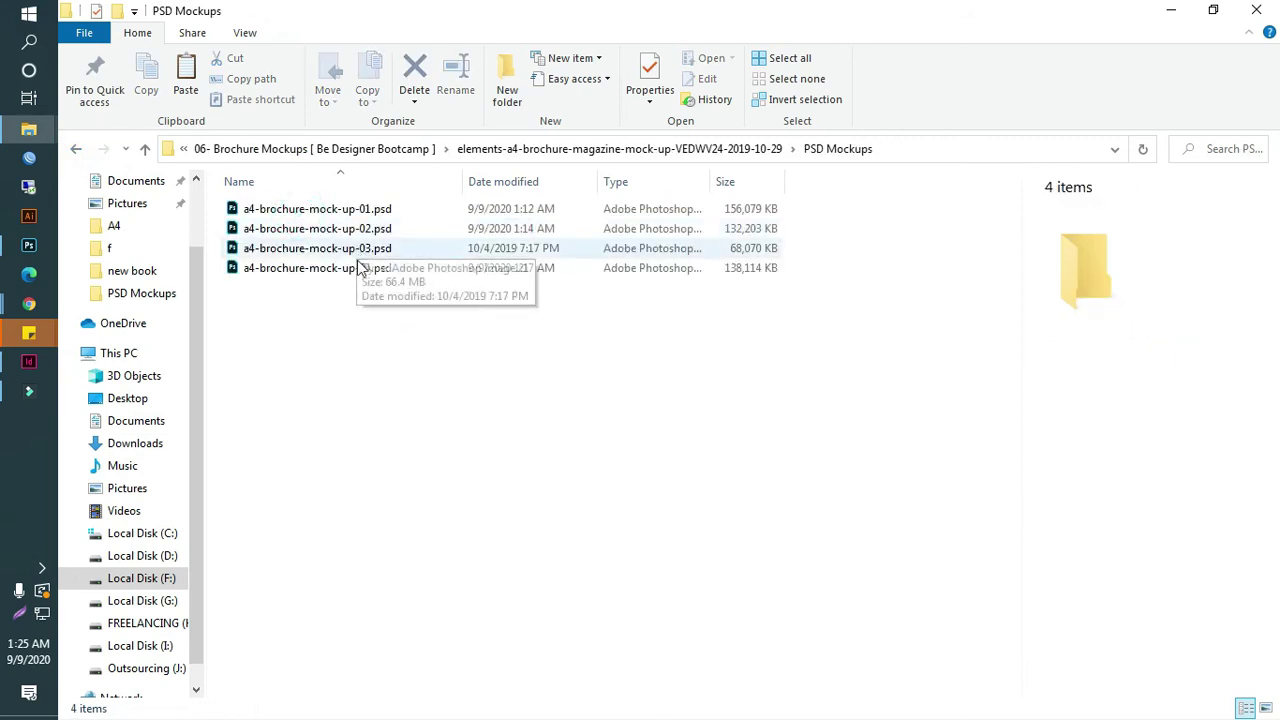
click(322, 270)
double_click(322, 272)
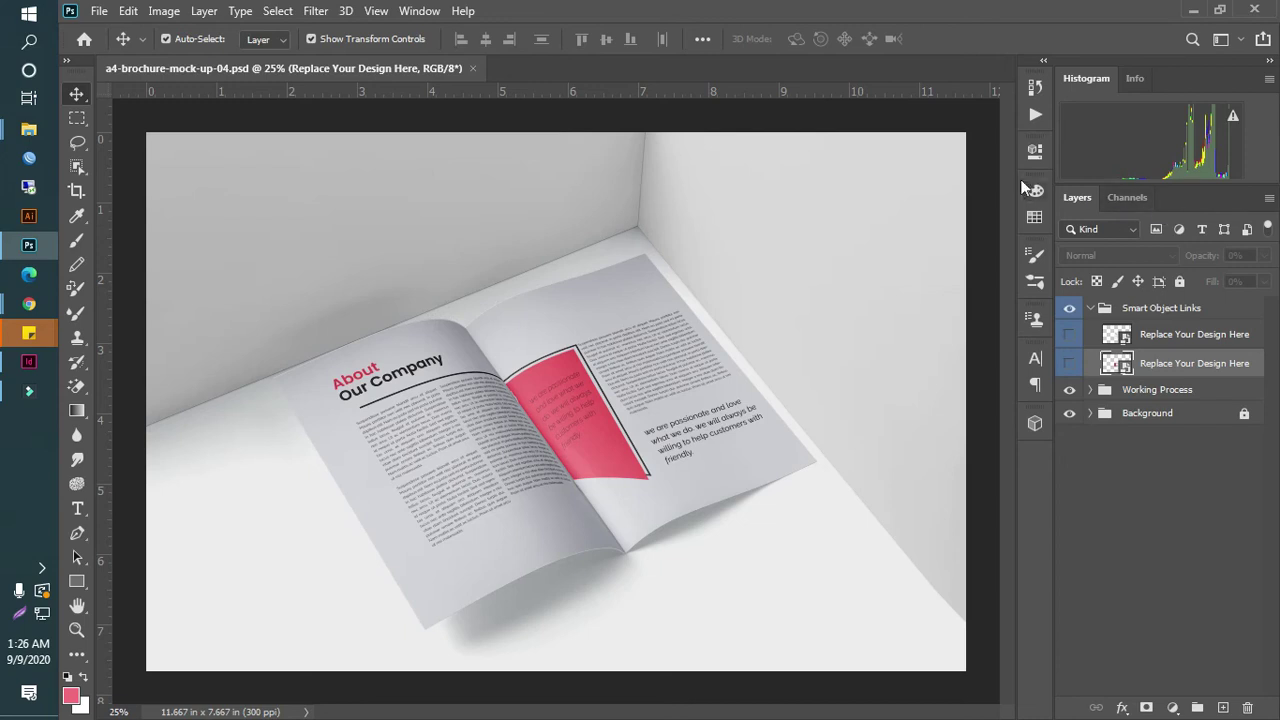
- Open the right page's smart object, compare it with the mockup, and bring up the folder of design images
double_click(1108, 366)
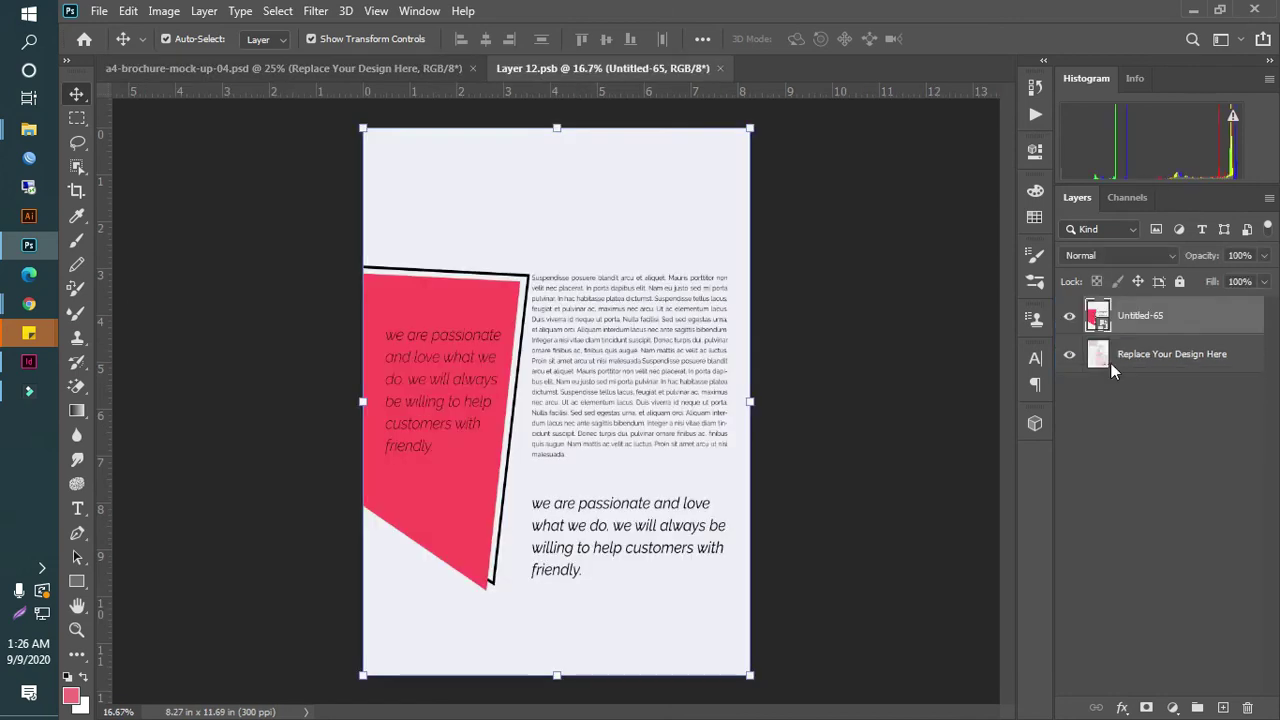
click(427, 66)
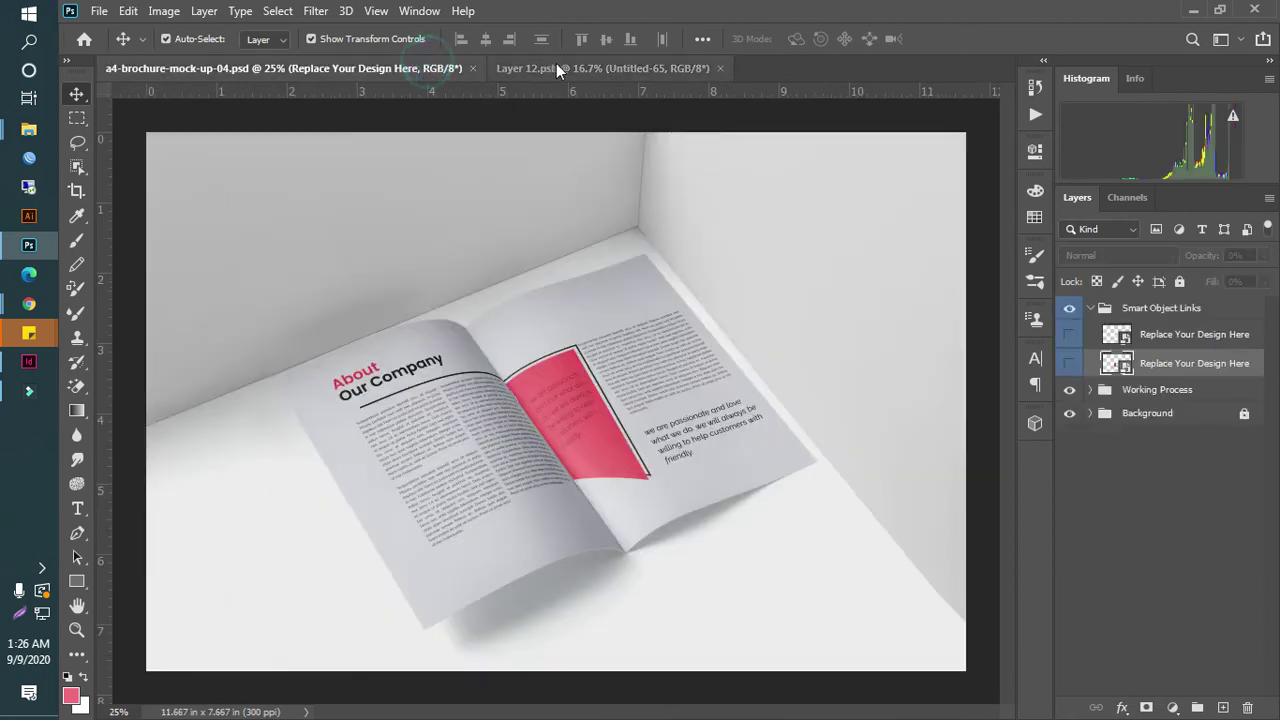
click(588, 69)
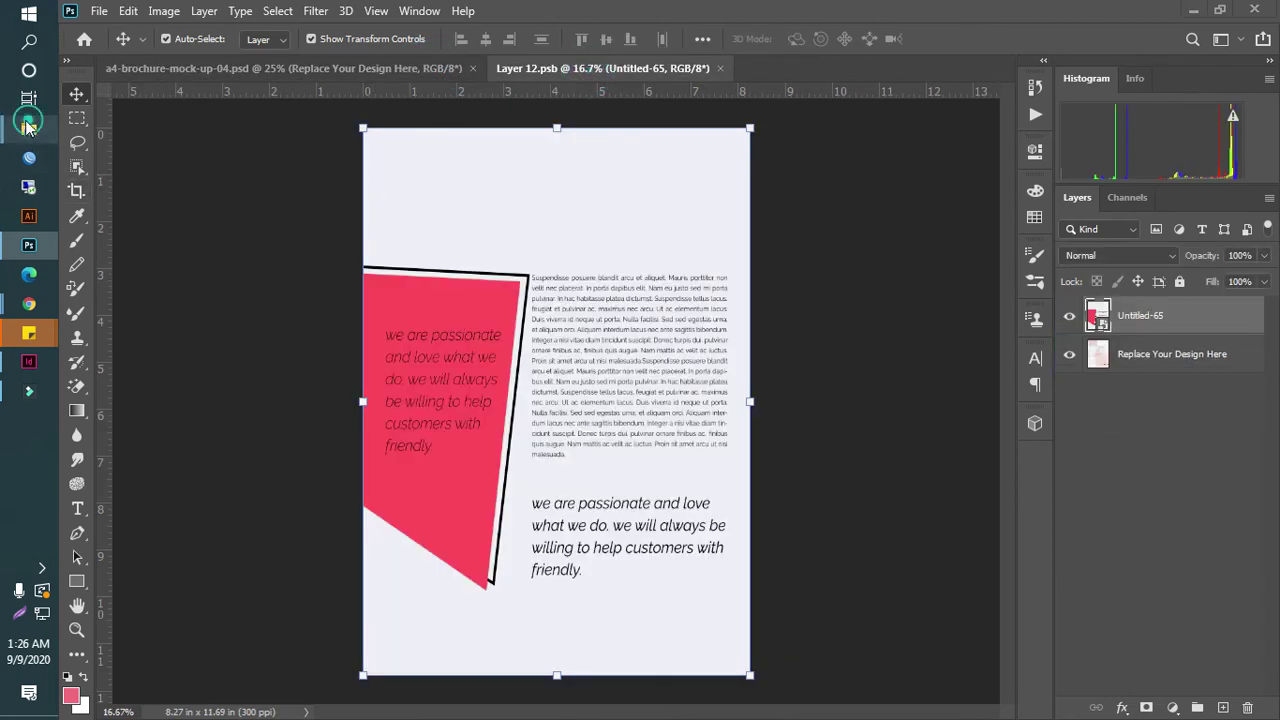
mouse_move(28, 130)
click(207, 211)
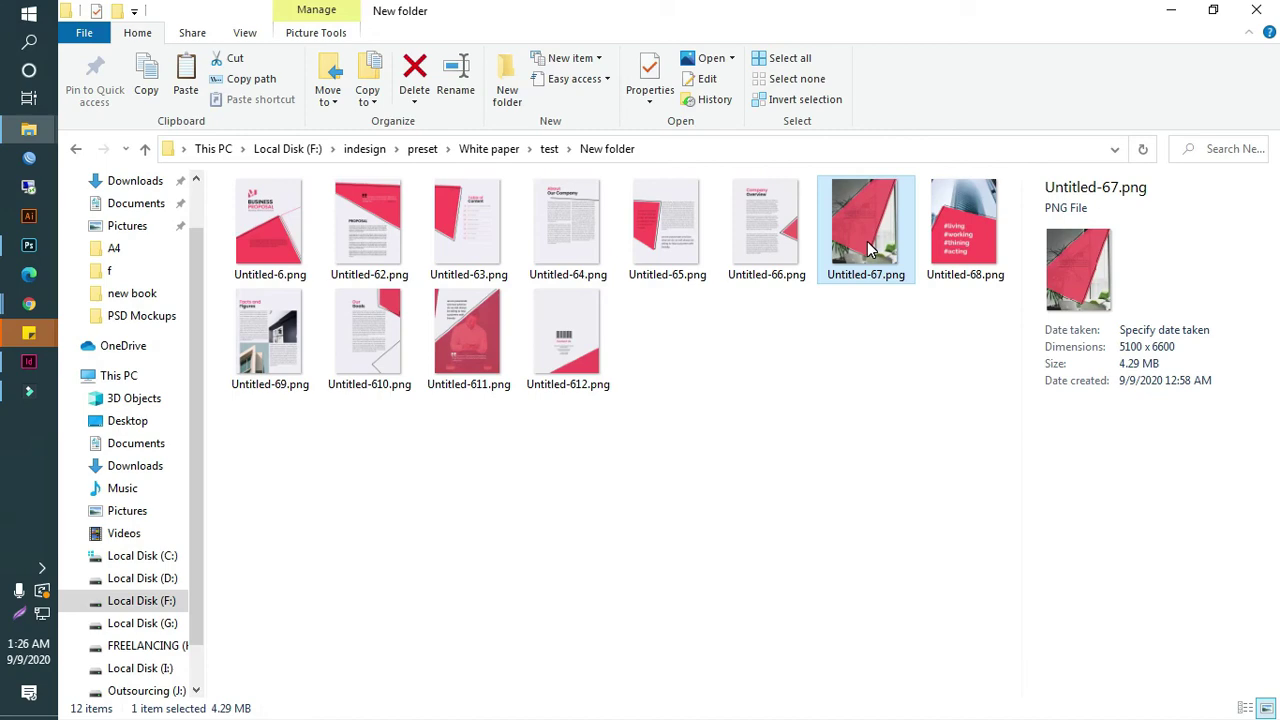
click(50, 258)
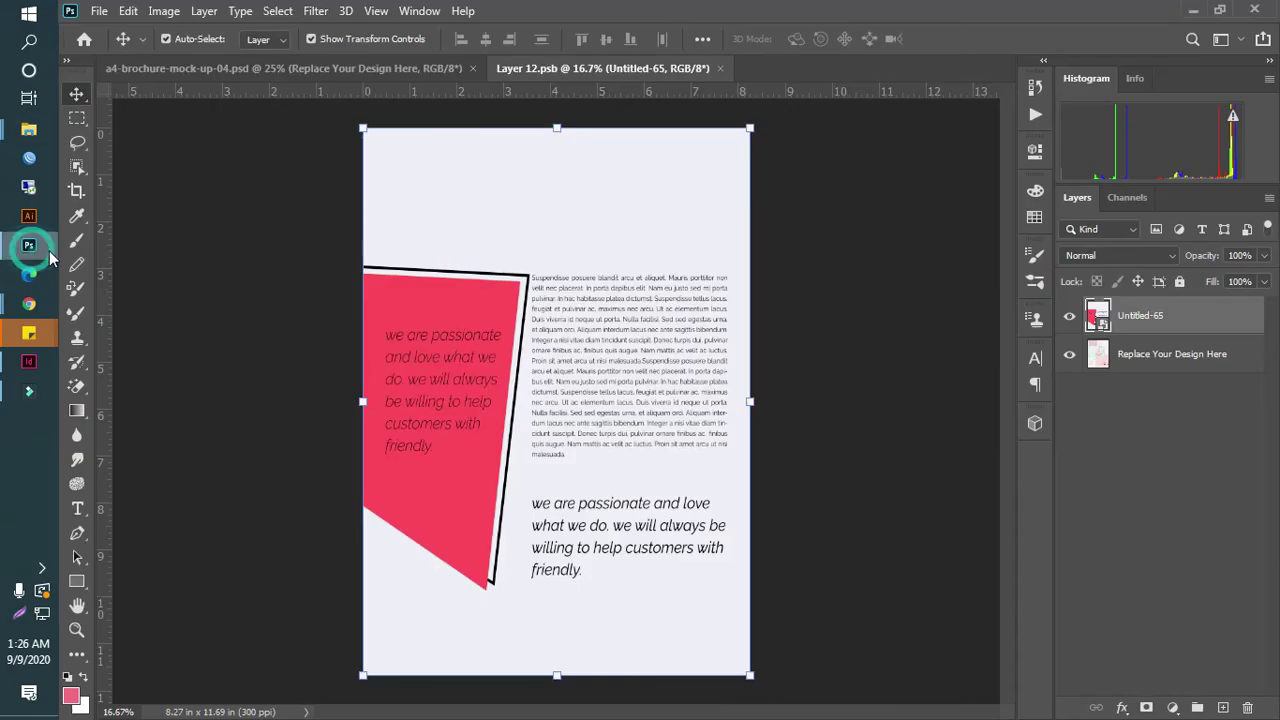
click(323, 69)
click(608, 68)
click(1193, 10)
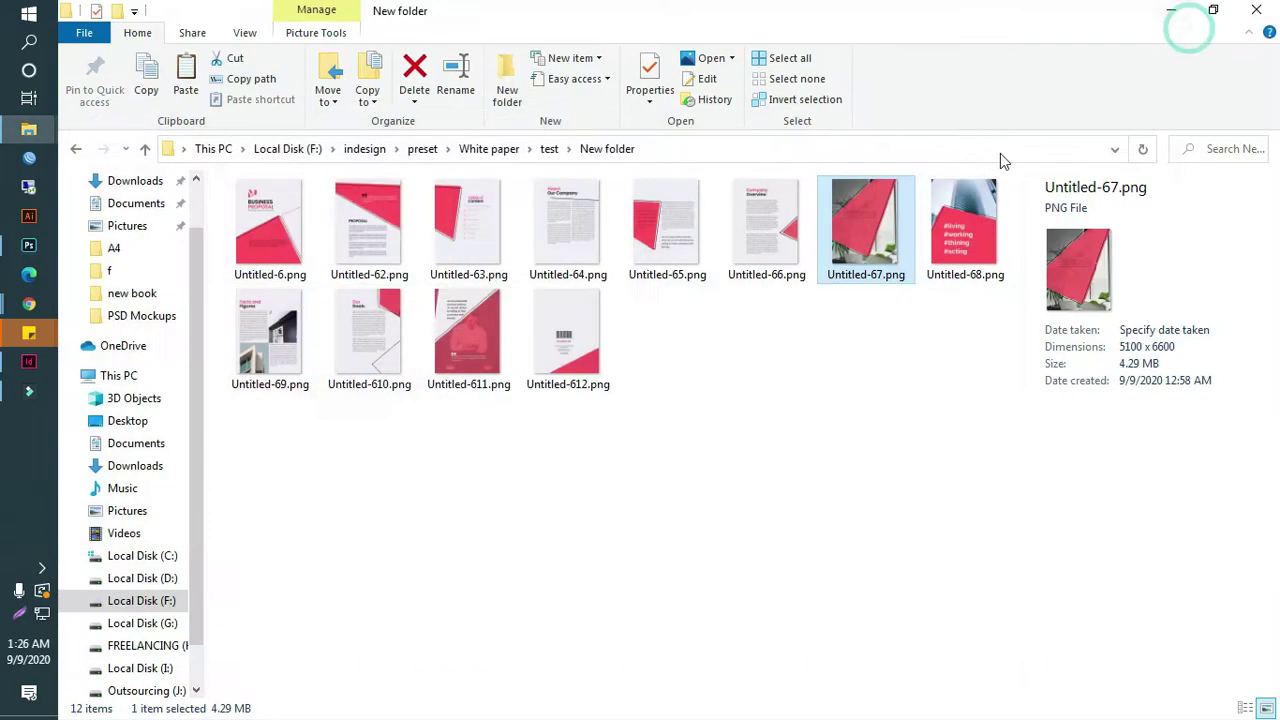
- Place Untitled-67.png in the right page's smart object, stretch it vertically to fill the canvas, then save and close it
drag(885, 250, 637, 408)
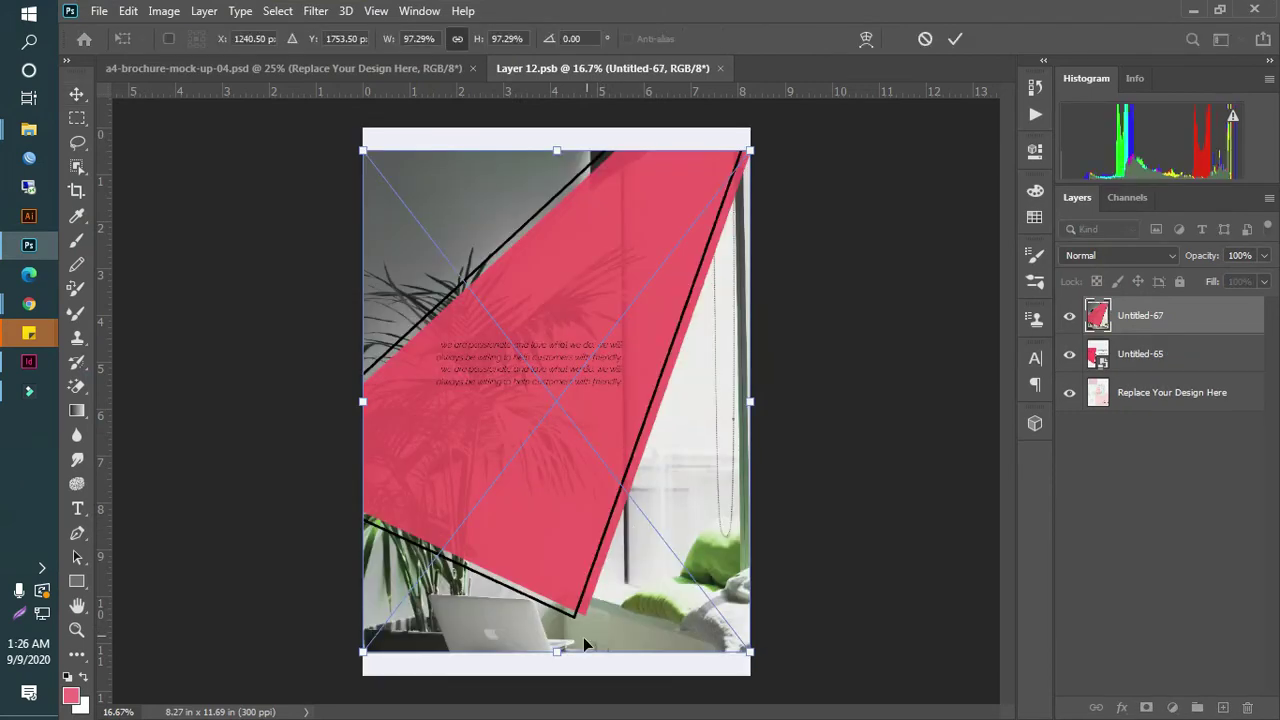
drag(559, 651, 556, 672)
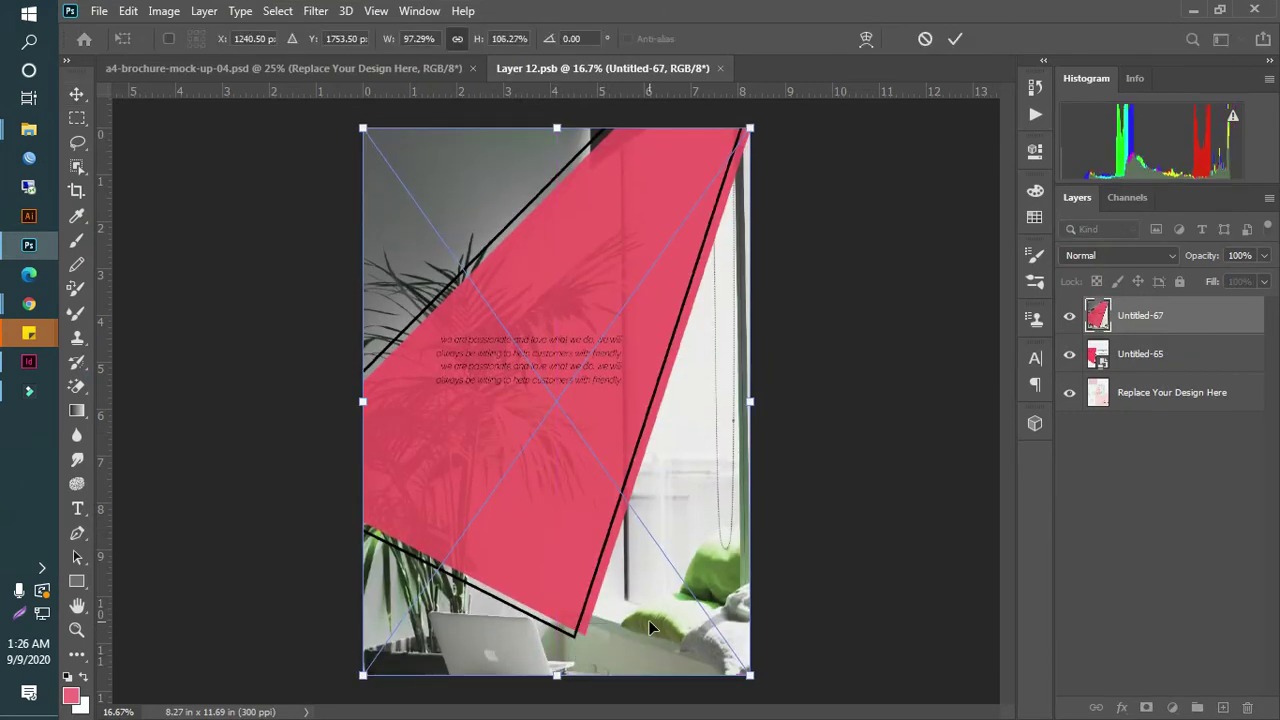
click(729, 69)
click(592, 282)
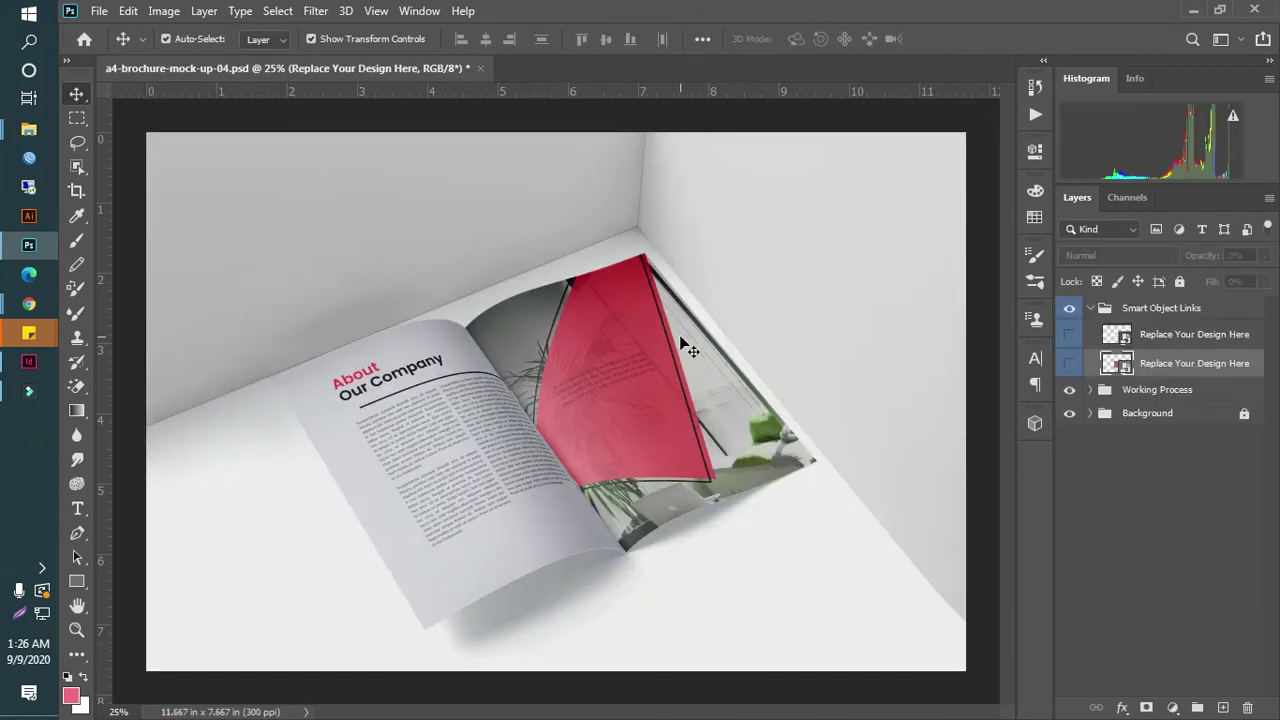
- Open the left page's smart object and place Untitled-66.png from the design images folder in it
double_click(1110, 338)
mouse_move(29, 130)
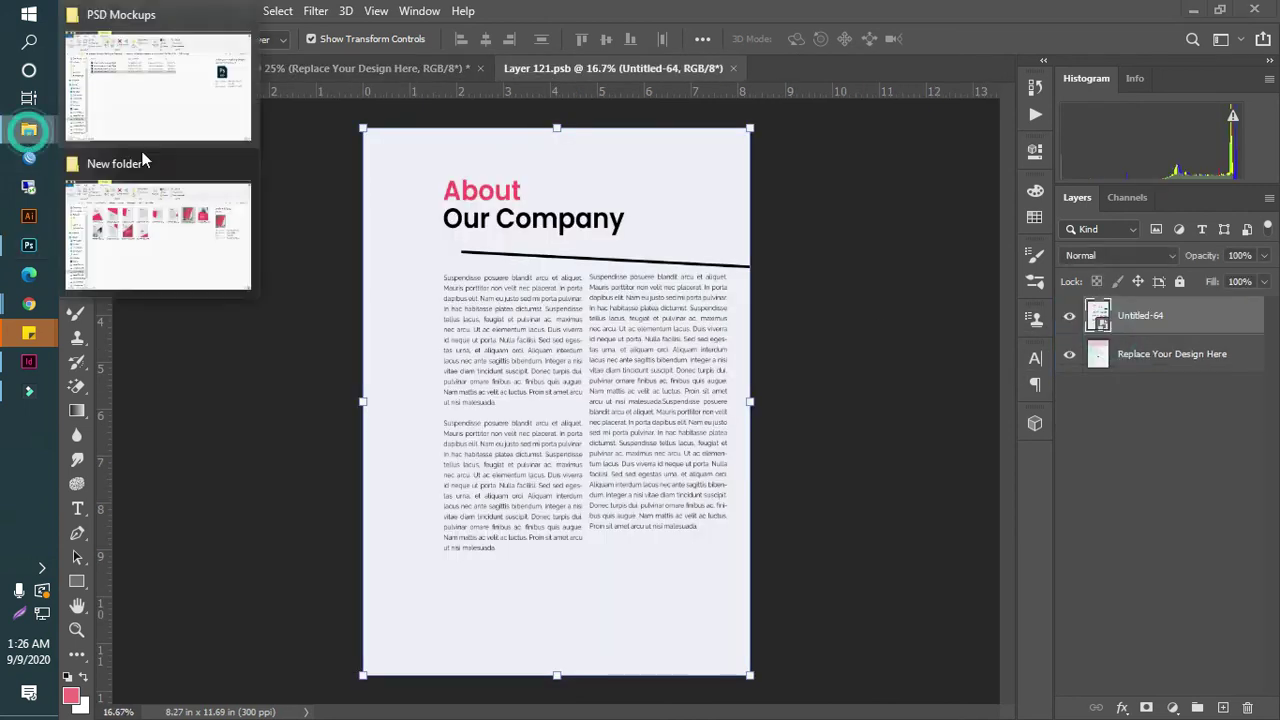
click(172, 215)
drag(780, 258, 609, 422)
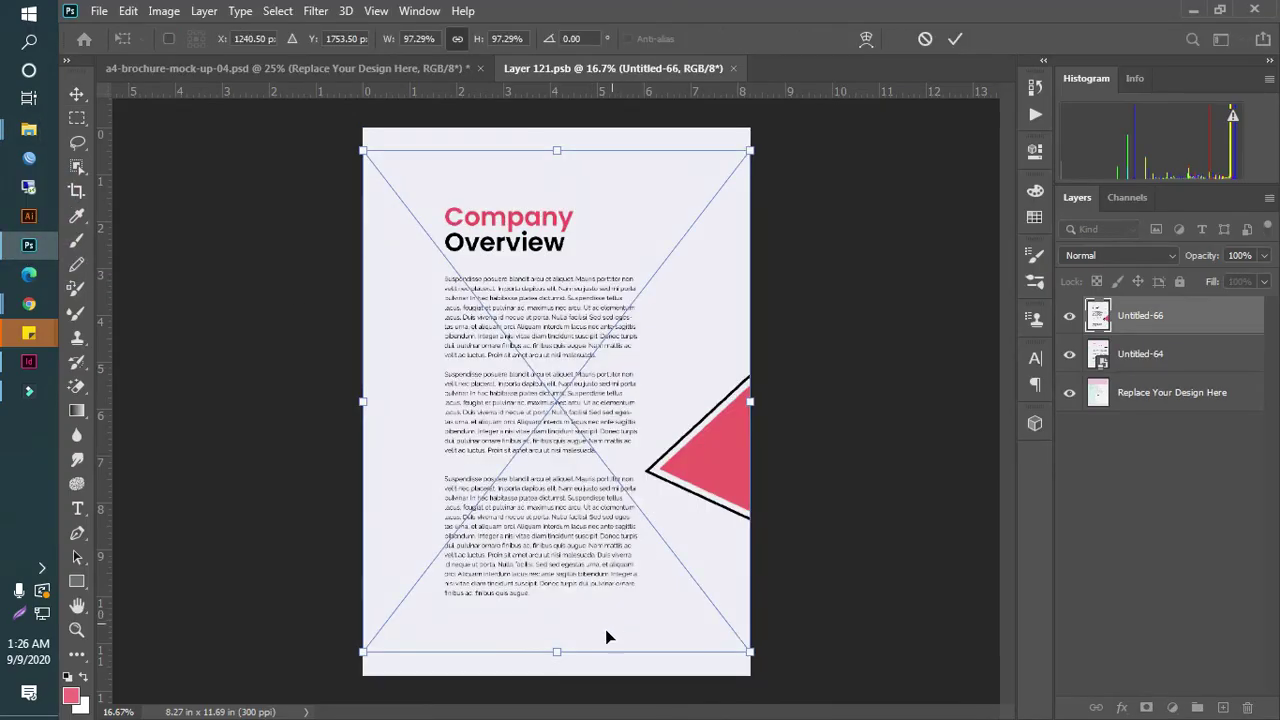
- Stretch the Untitled-66 design vertically to fill the left page canvas, then save and close the smart object
drag(557, 654, 557, 675)
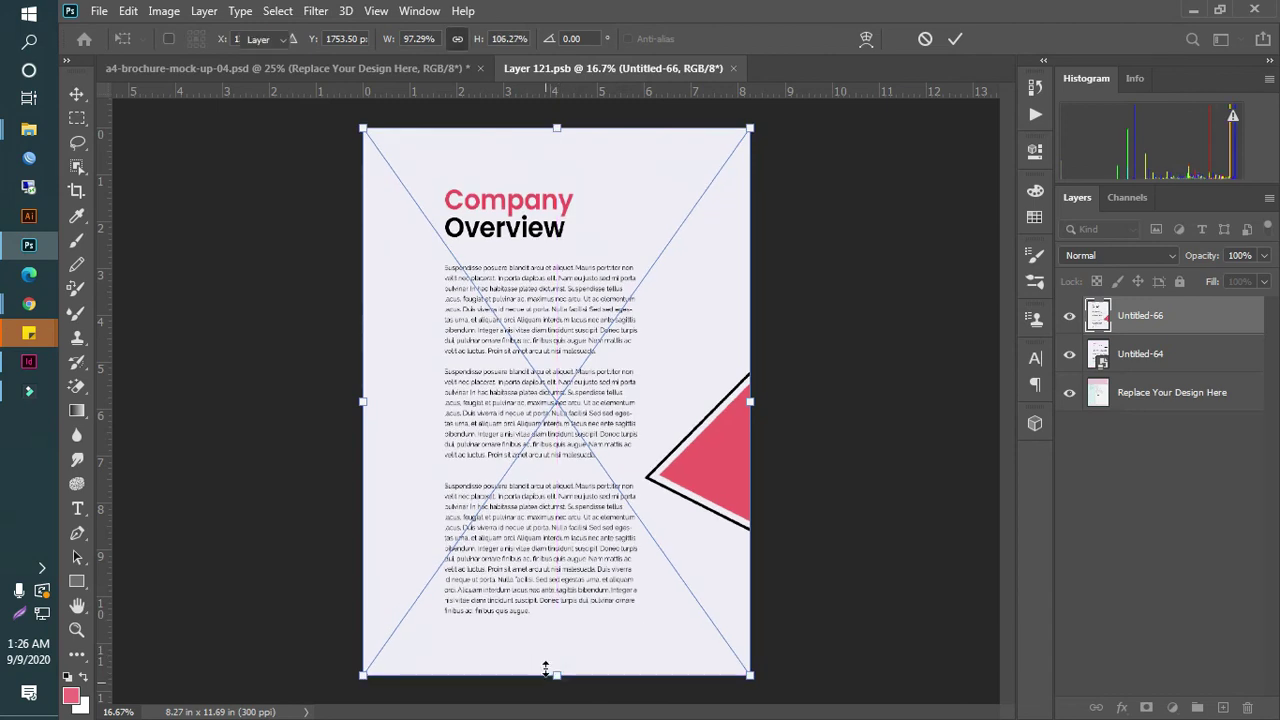
key(Return)
click(743, 69)
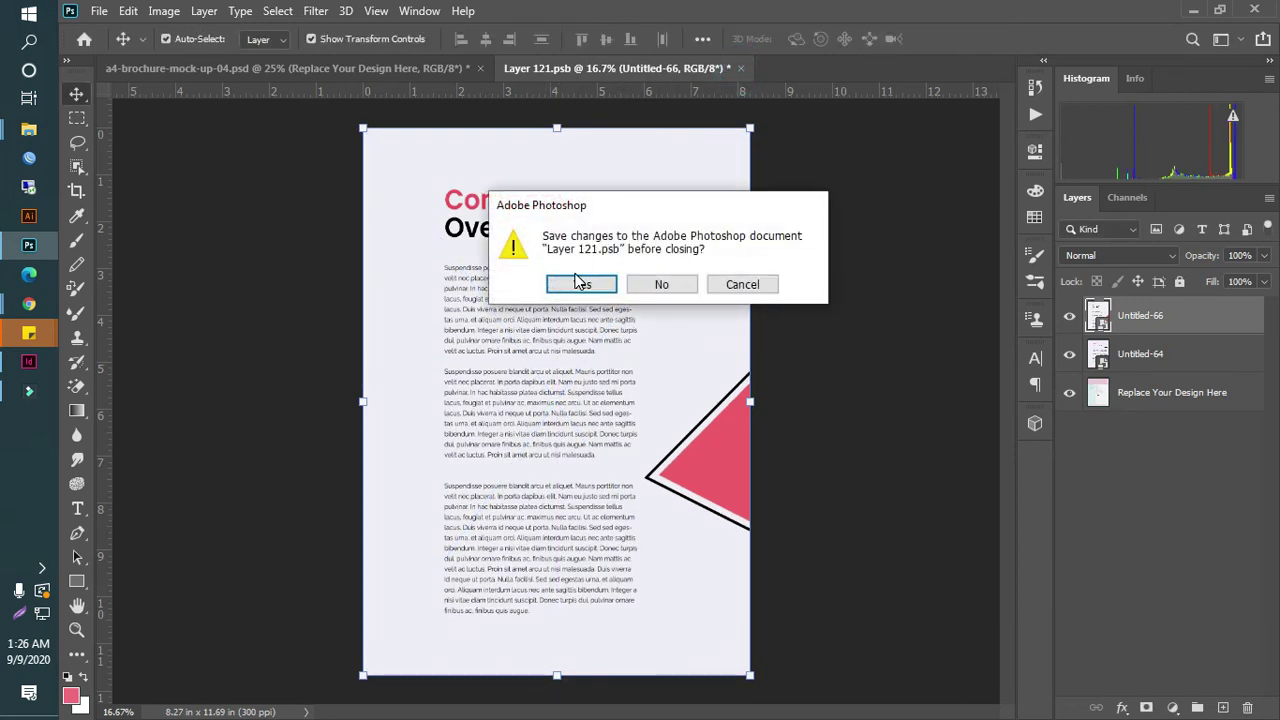
click(590, 282)
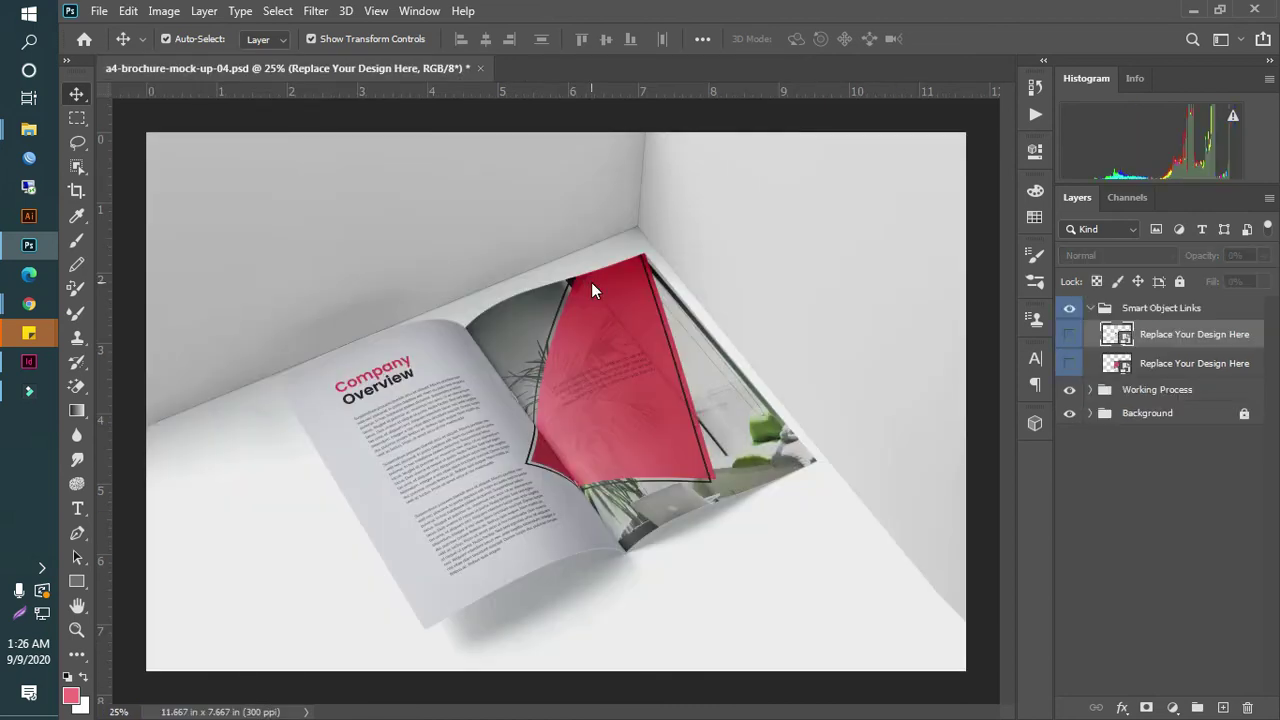
- Save the brochure mockup and quick-export it as a PNG named 11 in the new book folder
key(ctrl+s)
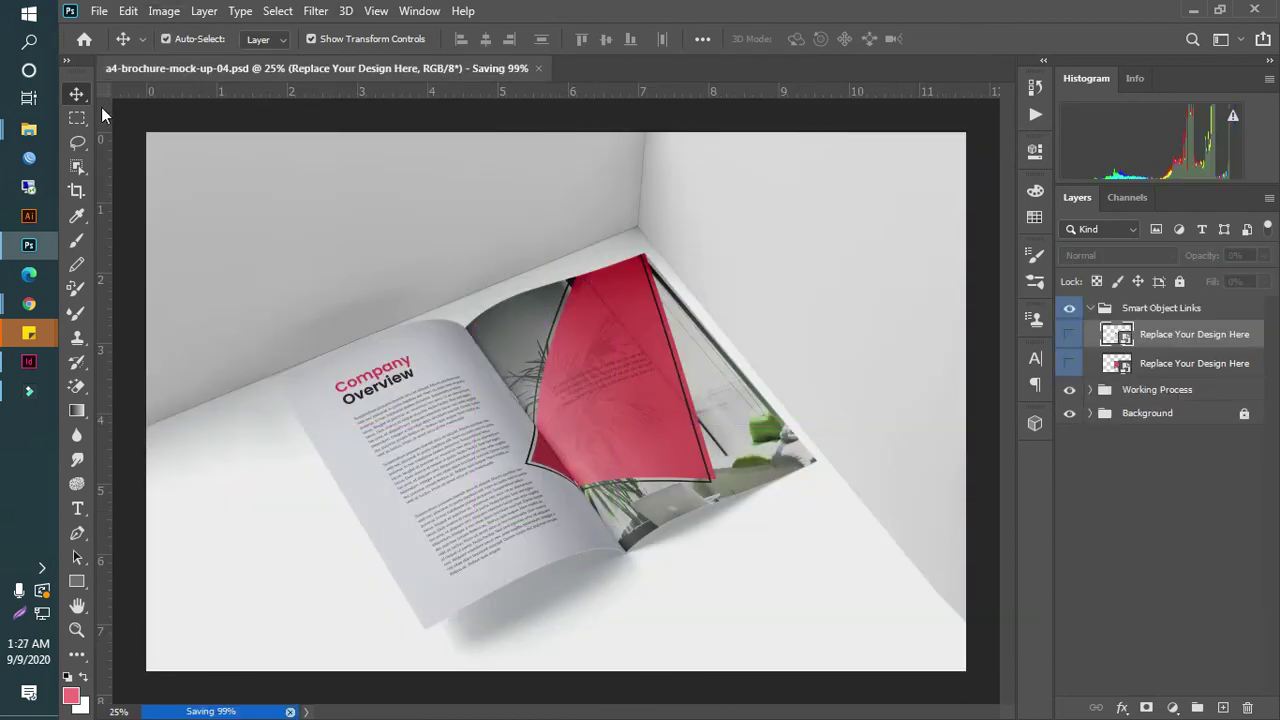
click(100, 12)
mouse_move(162, 283)
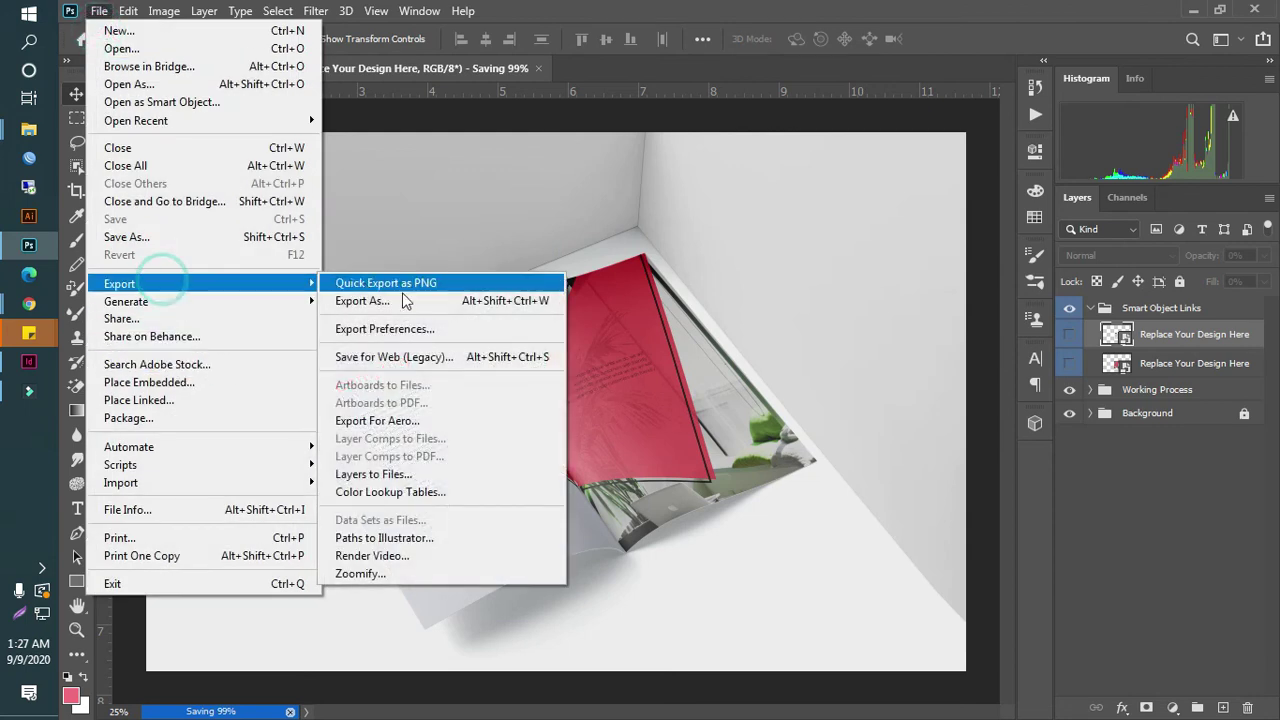
click(416, 286)
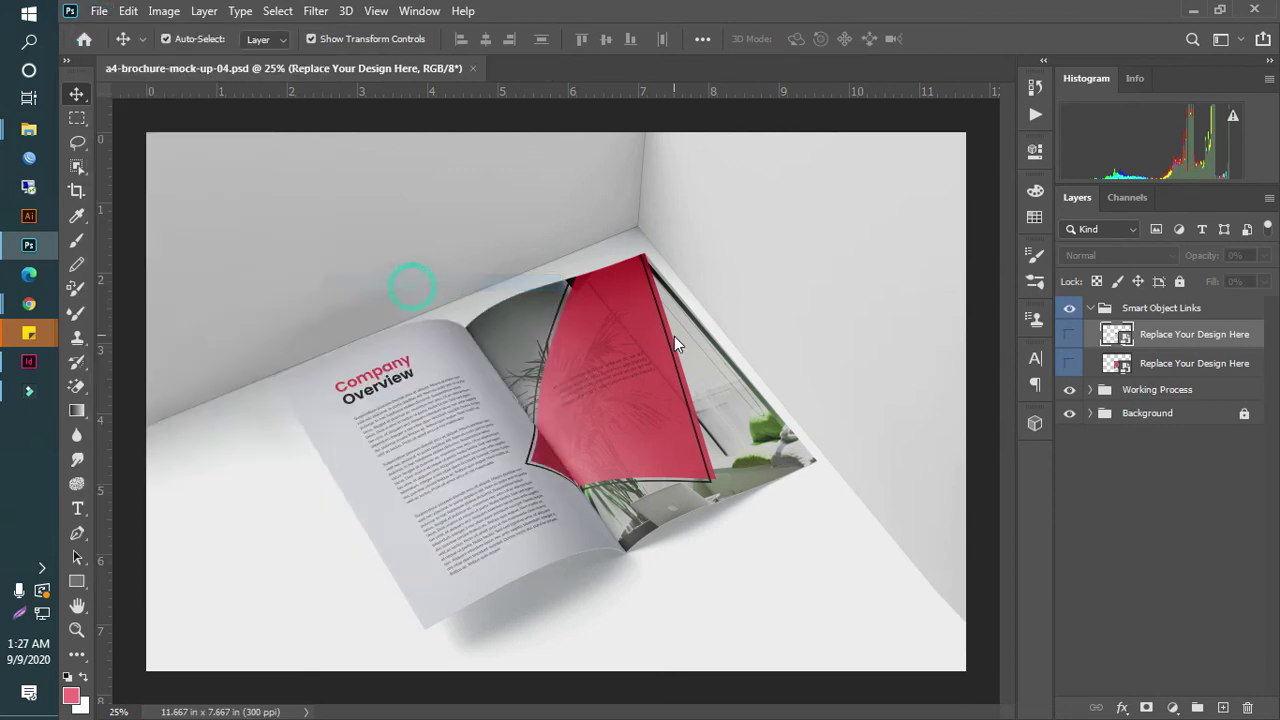
scroll(662, 266, down, 1)
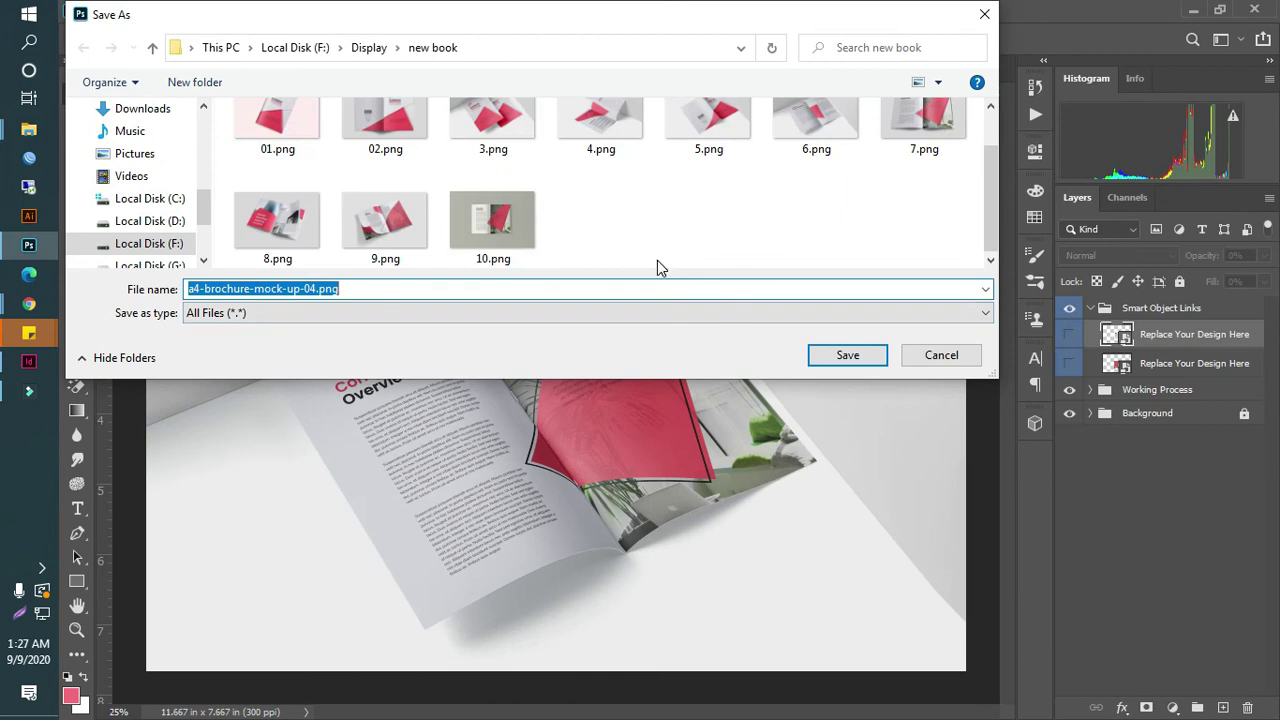
text(11)
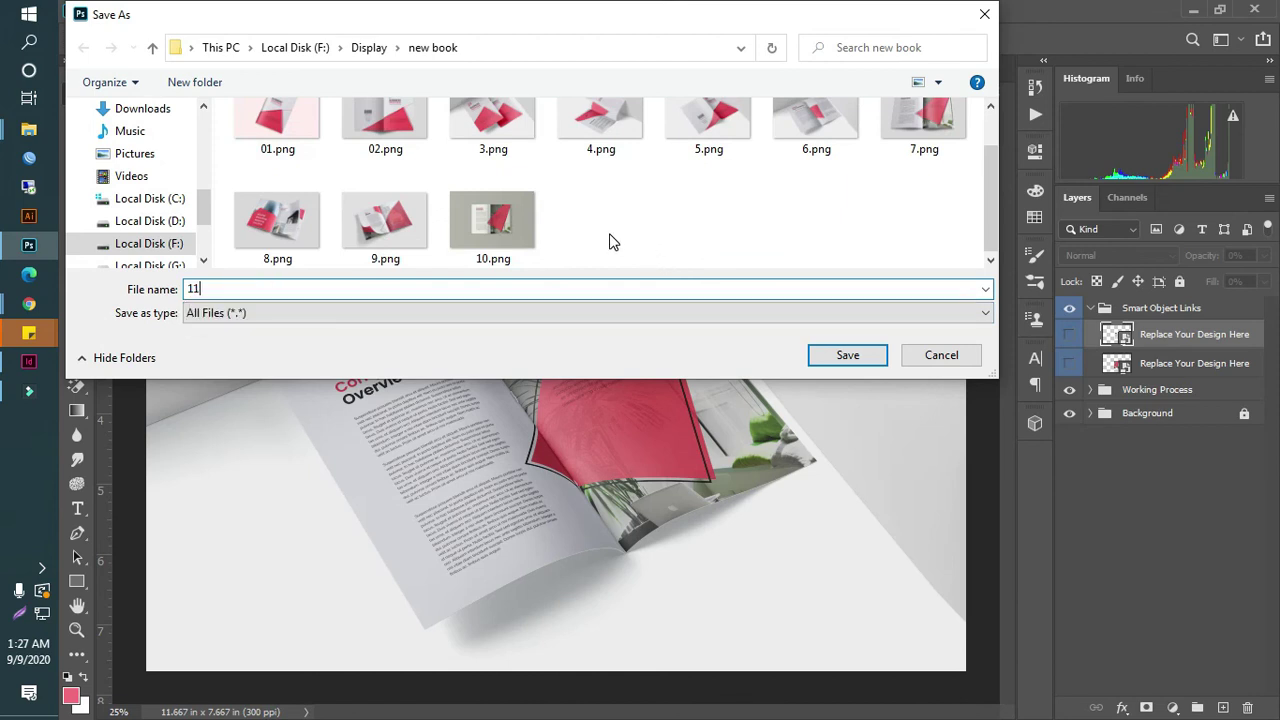
key(Return)
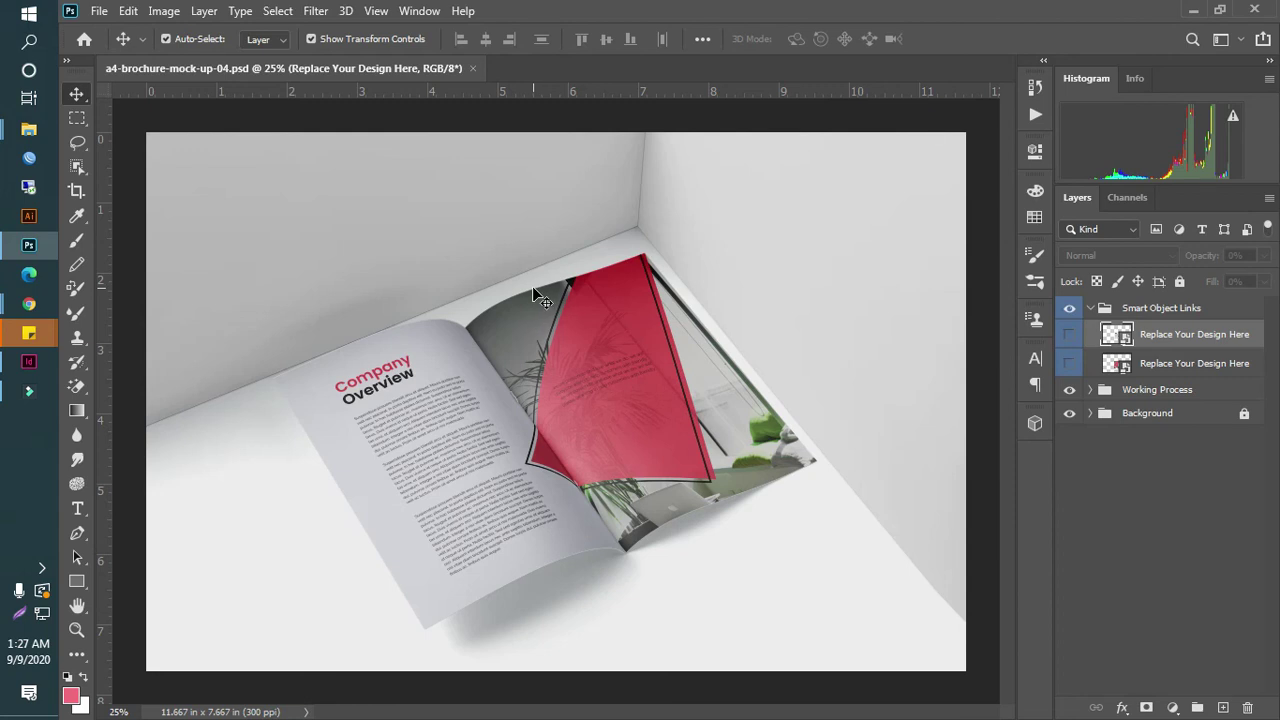
- Close a4-brochure-mock-up-04.psd and go back to the main 06- Brochure Mockups folder in File Explorer
click(471, 68)
click(40, 135)
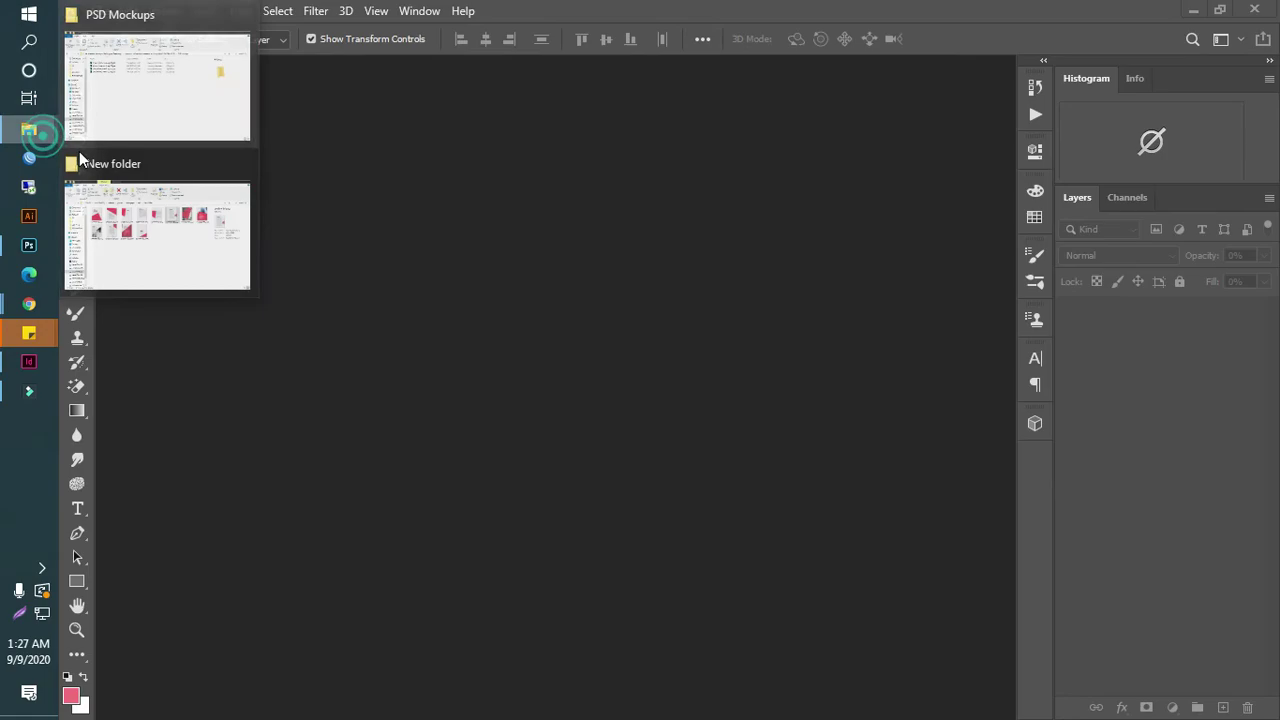
click(216, 91)
key(BackSpace)
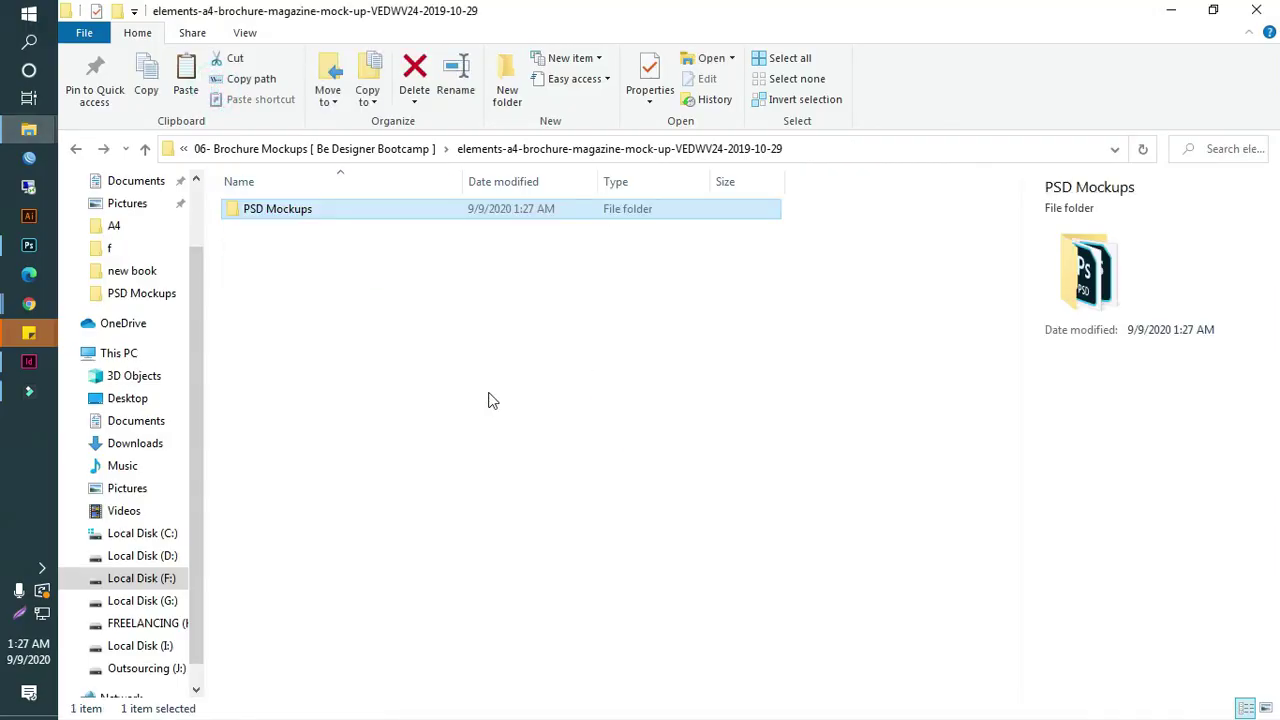
key(BackSpace)
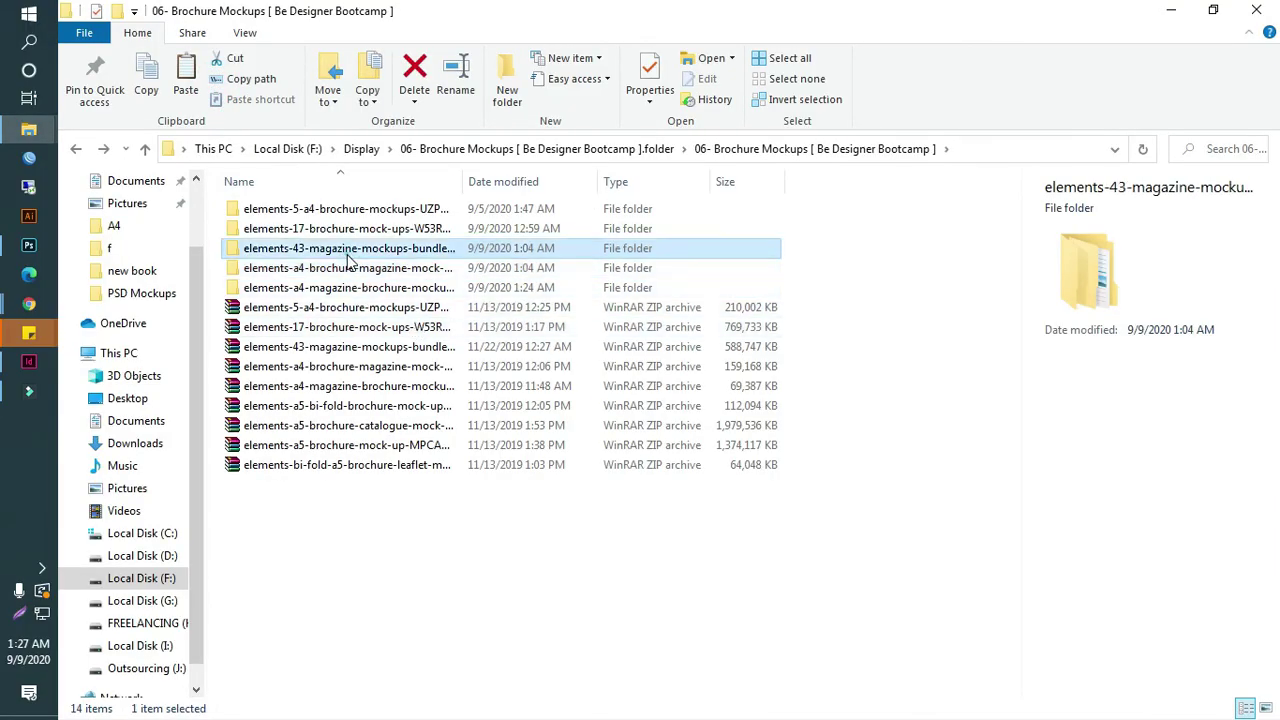
- Open 04.psd from the A4 folder of the elements-43-magazine-mockups-bundle package
double_click(350, 250)
double_click(302, 211)
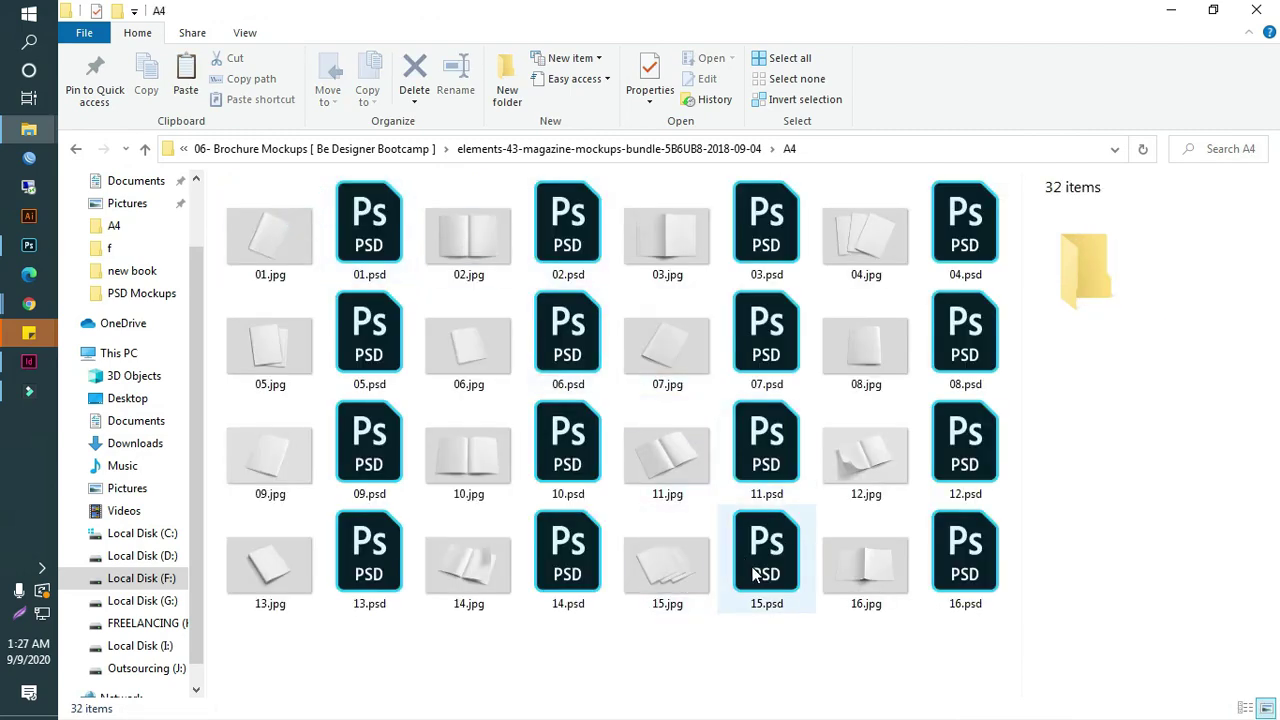
mouse_move(757, 573)
double_click(953, 242)
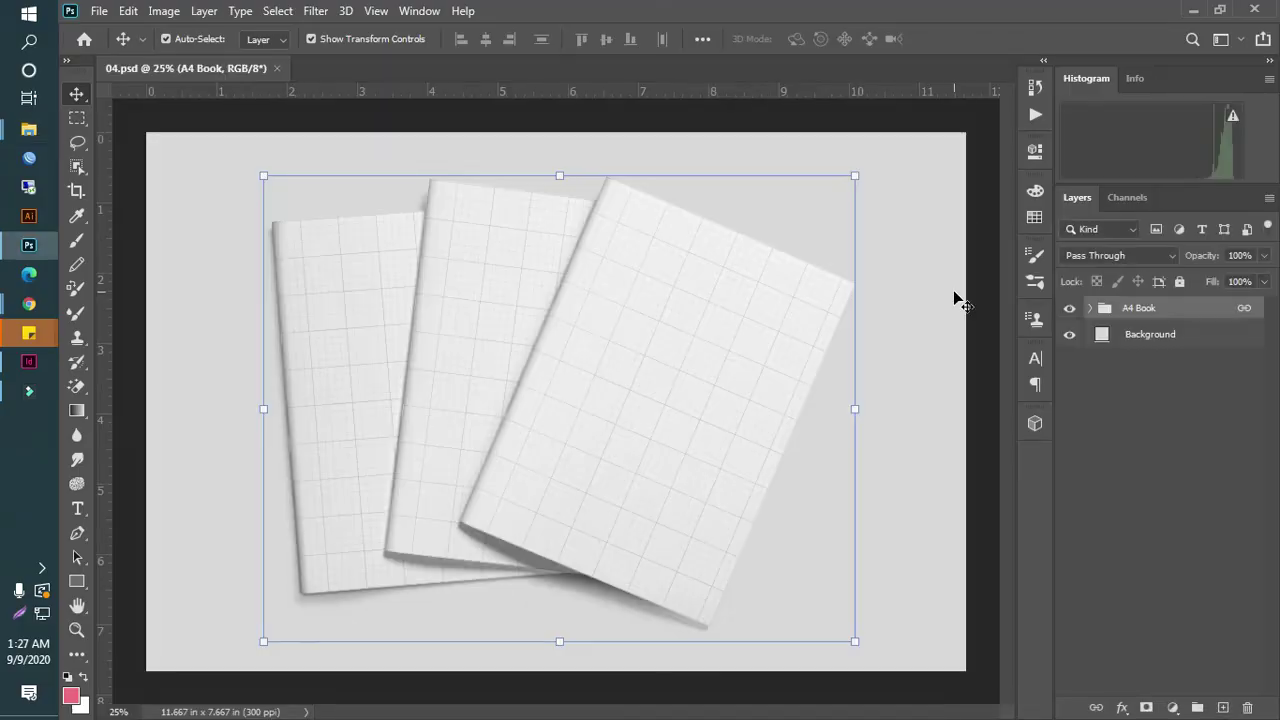
- Expand the A4 Book group and open the Front Cover 3 smart object for editing
click(1091, 308)
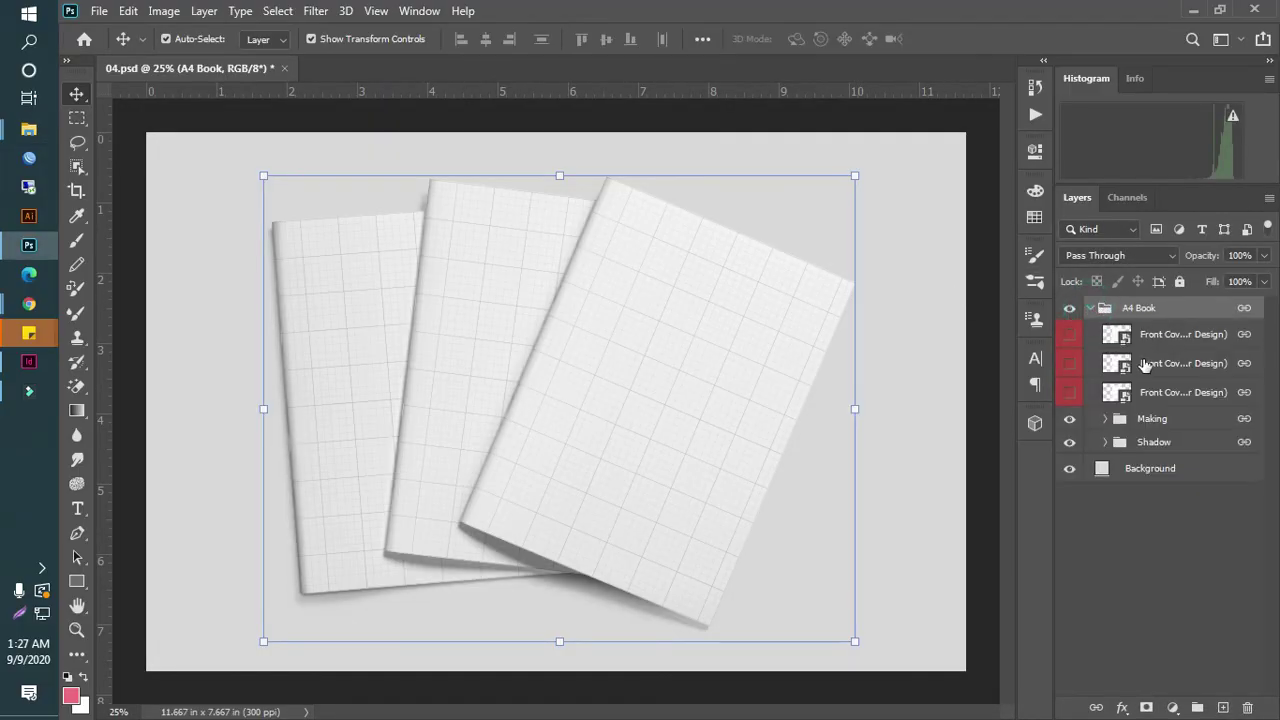
double_click(1155, 391)
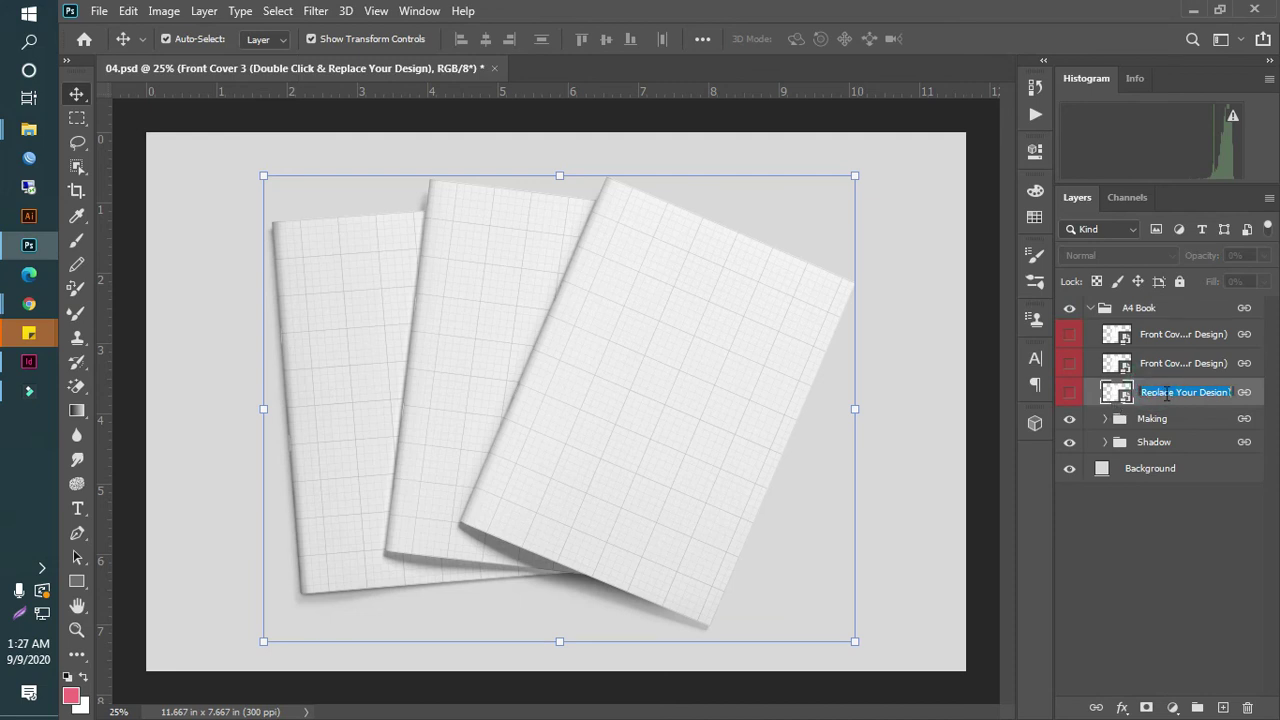
double_click(1112, 393)
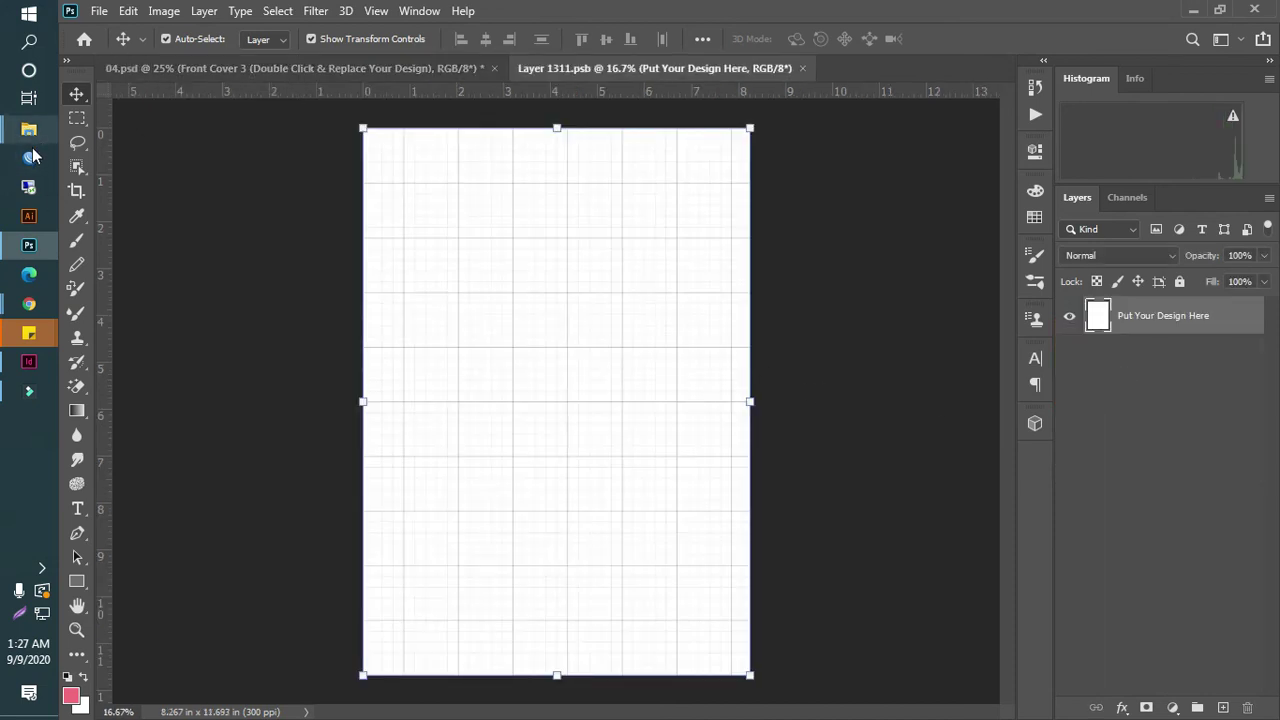
- Place Untitled-6.png in the Front Cover 3 smart object and stretch it vertically to fill the canvas
mouse_move(29, 131)
click(165, 190)
drag(270, 230, 557, 441)
drag(559, 651, 559, 675)
- Commit the placed Untitled-6 design, then save and close the Front Cover 3 smart object
key(ctrl+s)
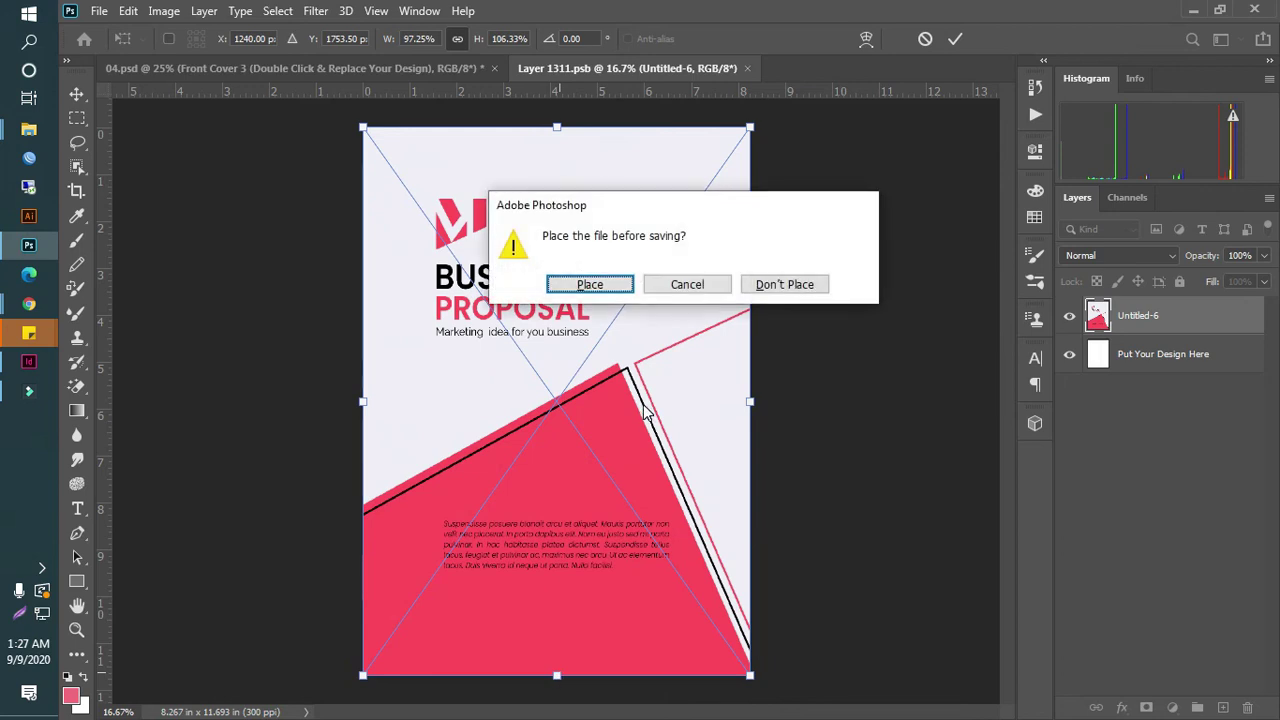
click(600, 285)
key(ctrl+s)
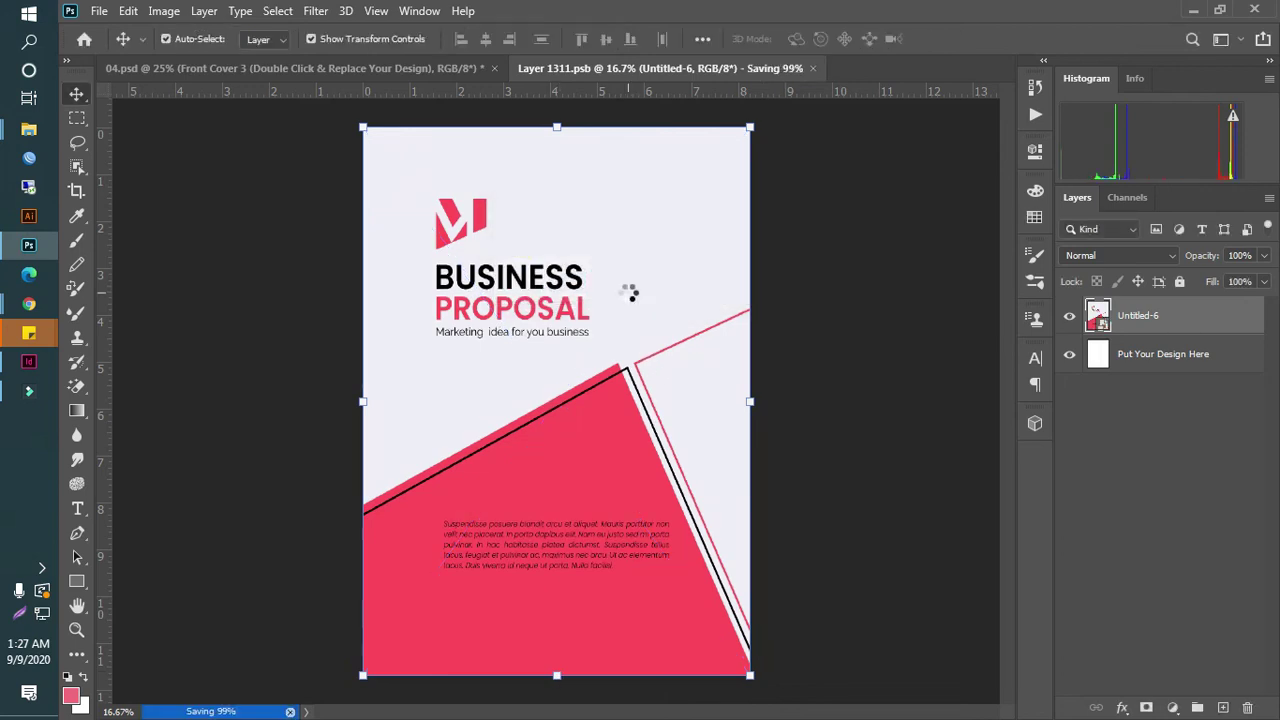
click(747, 69)
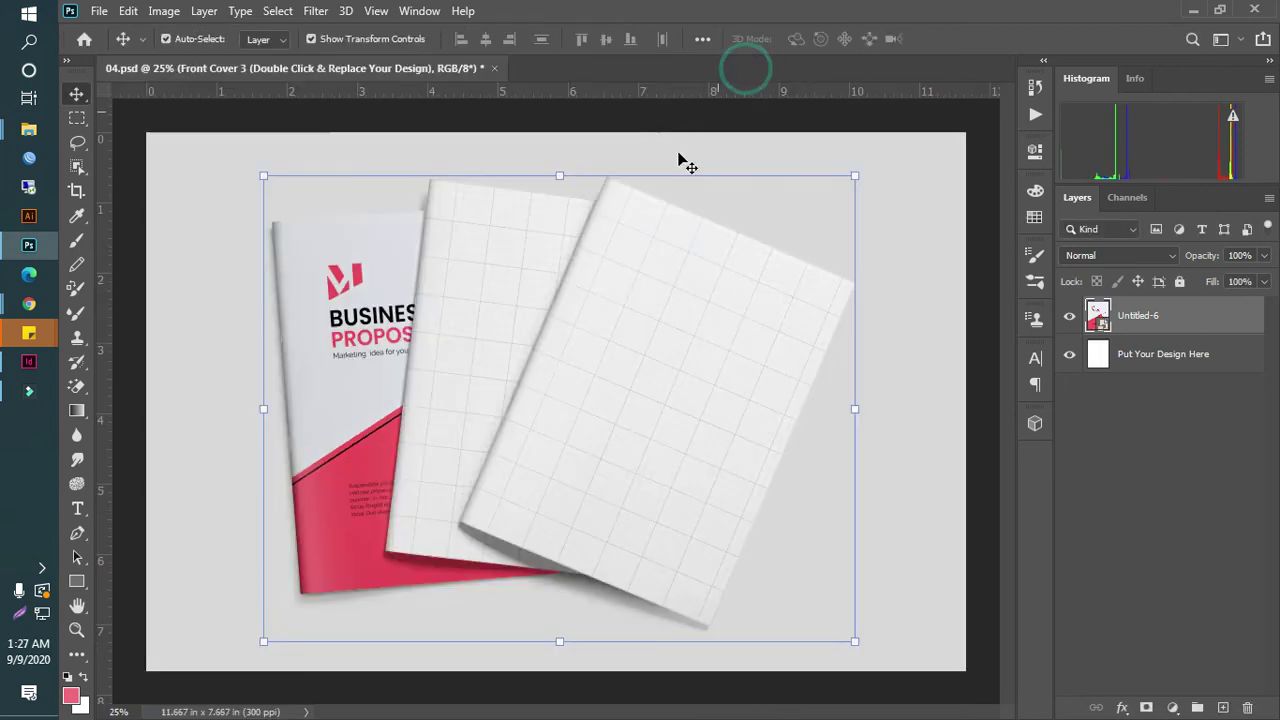
- Fill the Front Cover 2 smart object with Untitled-6.png, stretched vertically to the canvas edges, then save and close it
click(483, 302)
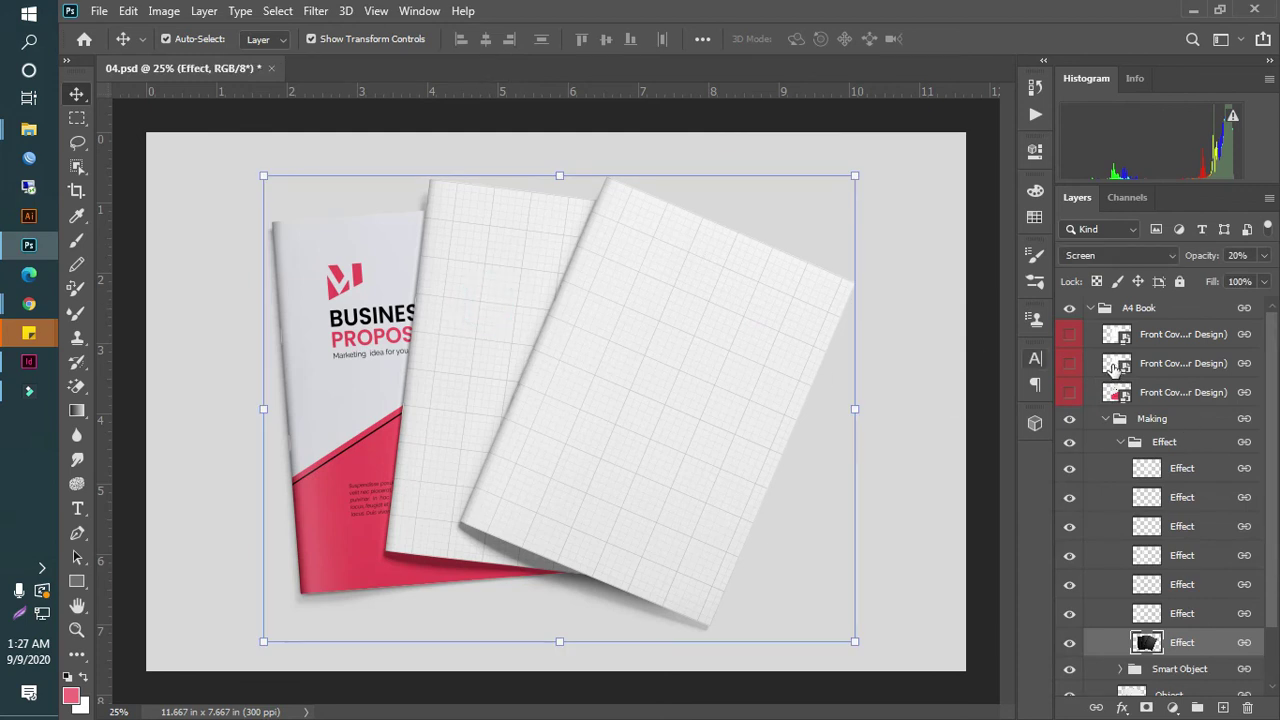
double_click(1116, 363)
mouse_move(30, 145)
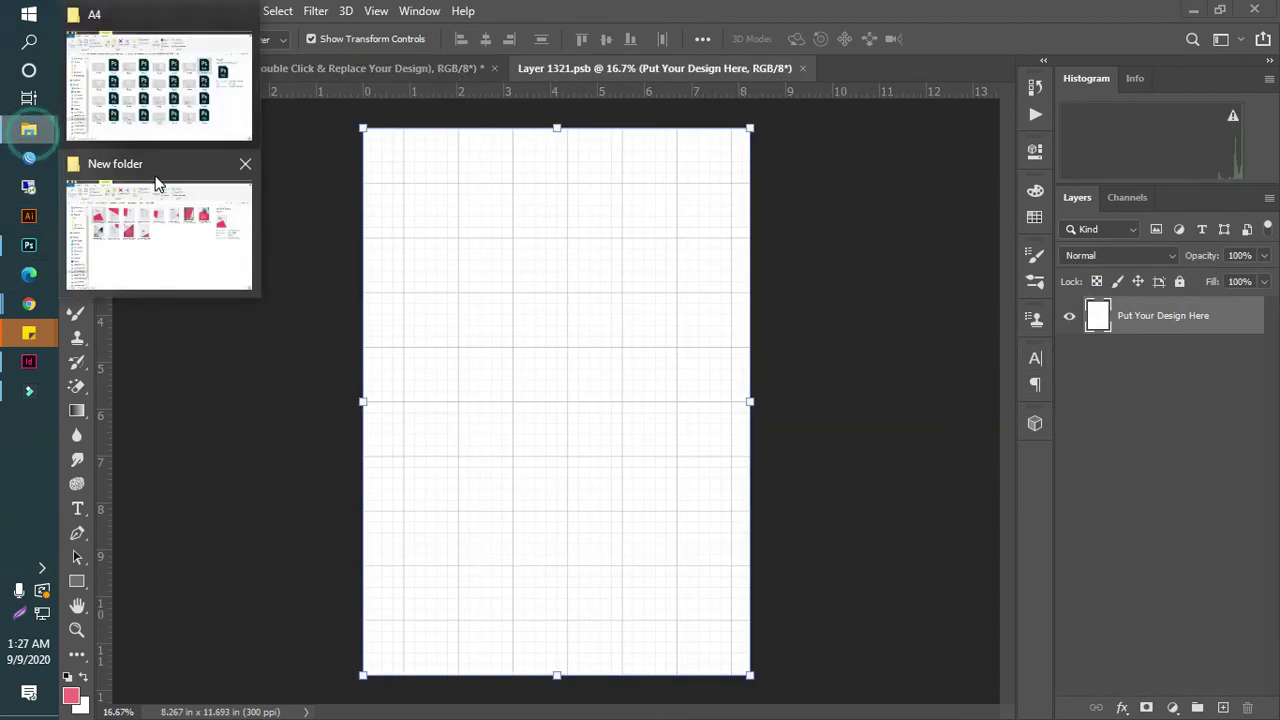
click(148, 205)
drag(296, 250, 664, 465)
drag(562, 656, 560, 675)
key(Return)
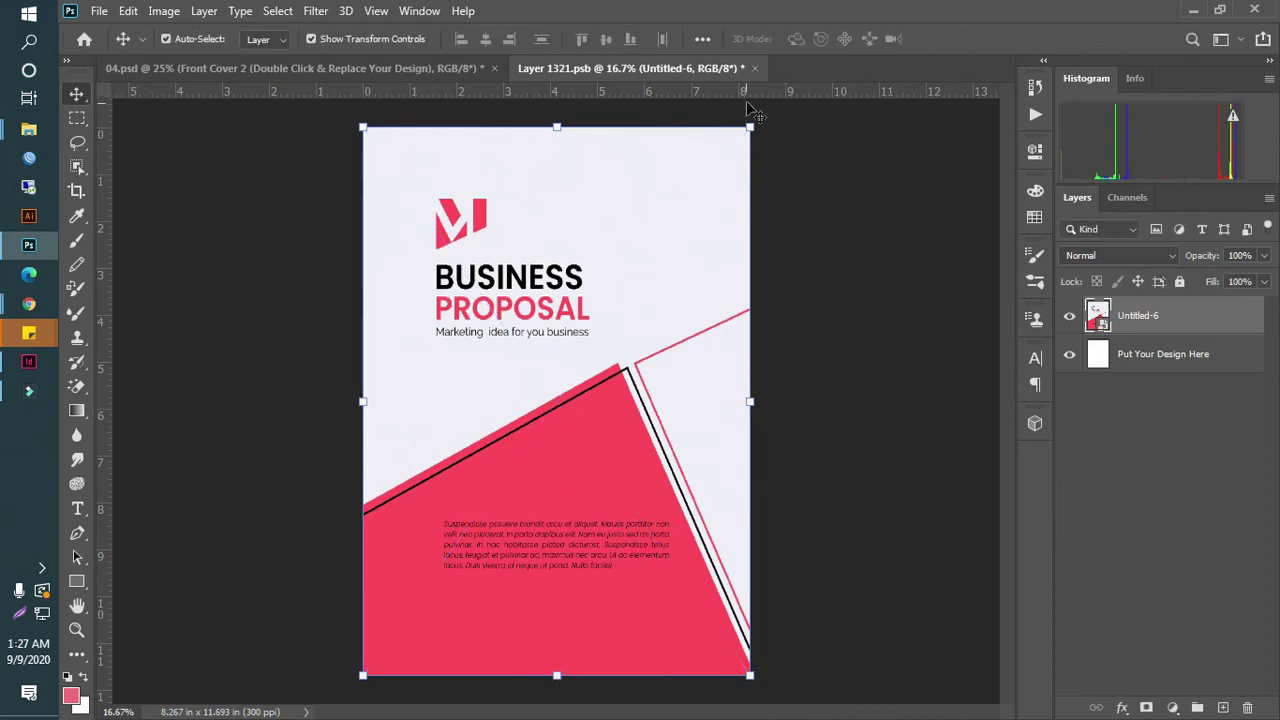
click(755, 68)
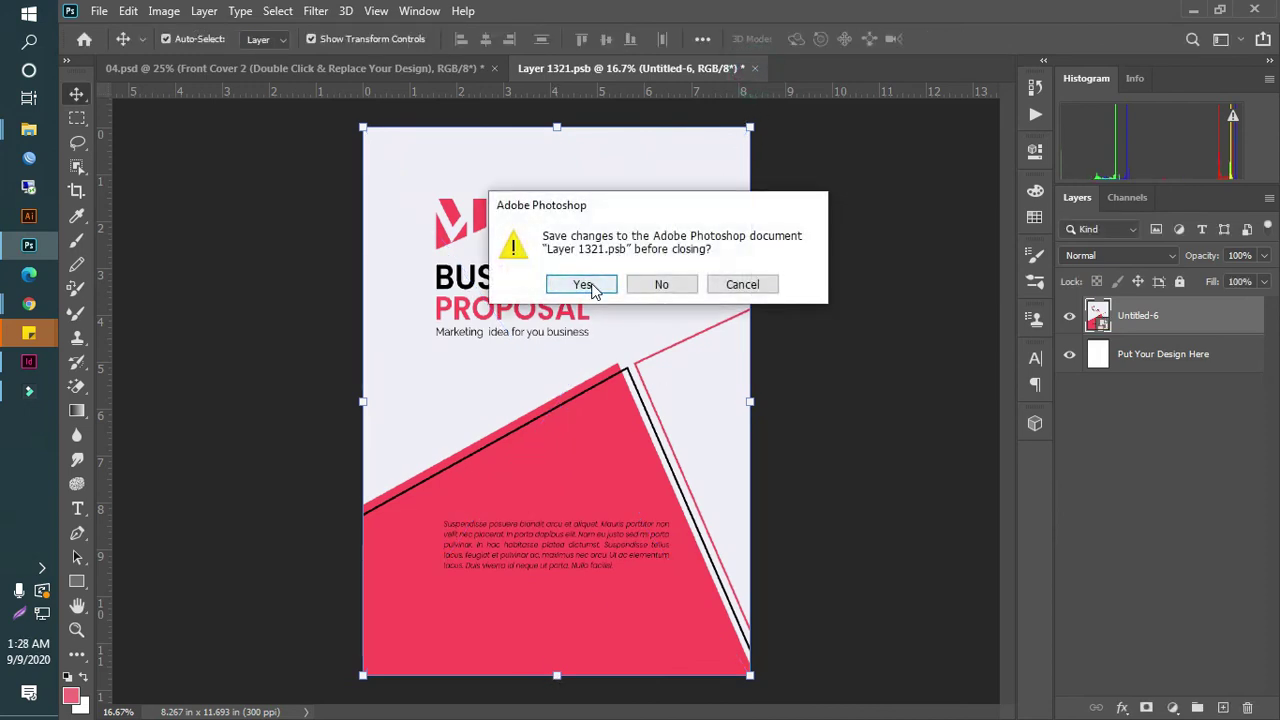
click(587, 283)
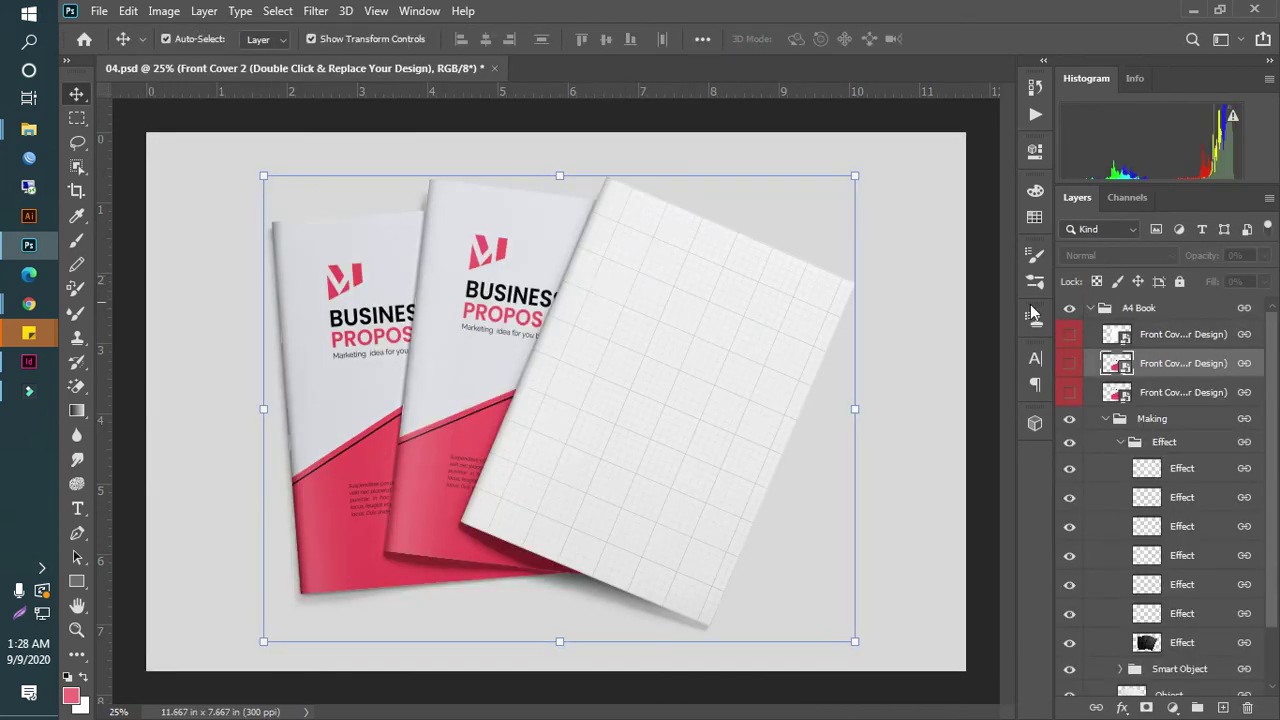
- Fill the Front Cover 1 smart object with Untitled-6.png, stretched vertically to the canvas edges, then save and close it
double_click(1116, 334)
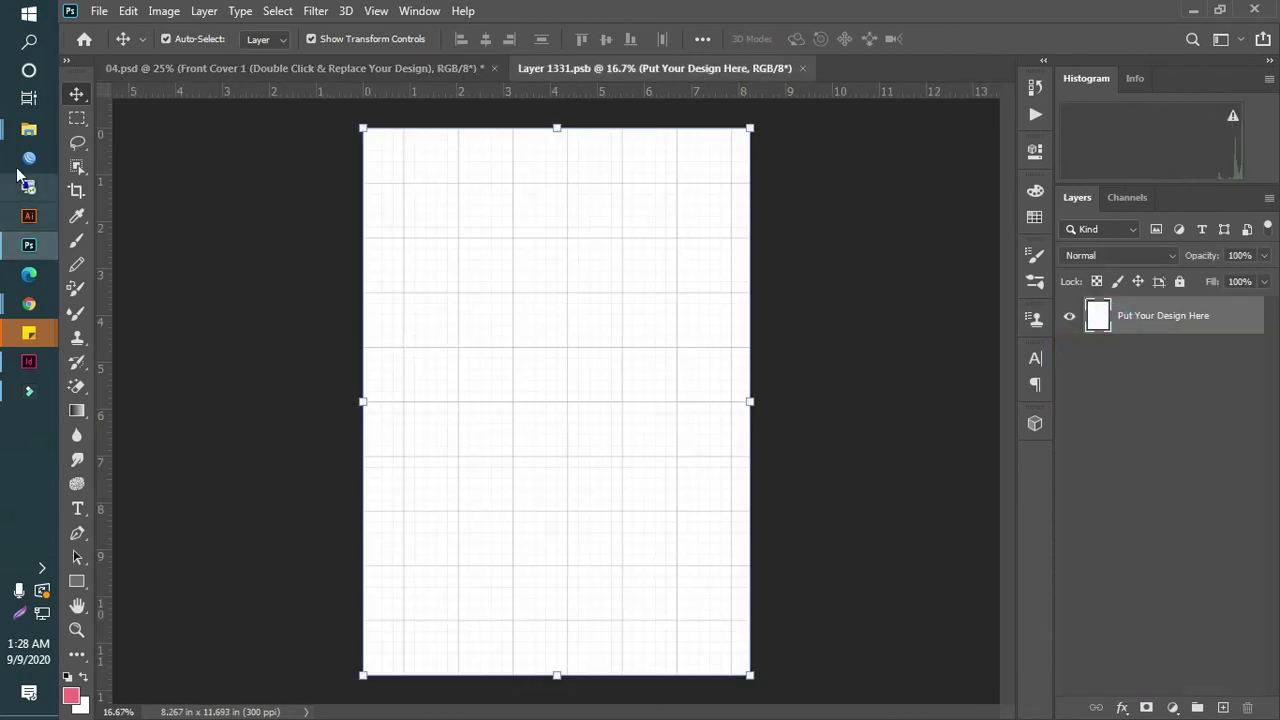
mouse_move(29, 130)
click(165, 218)
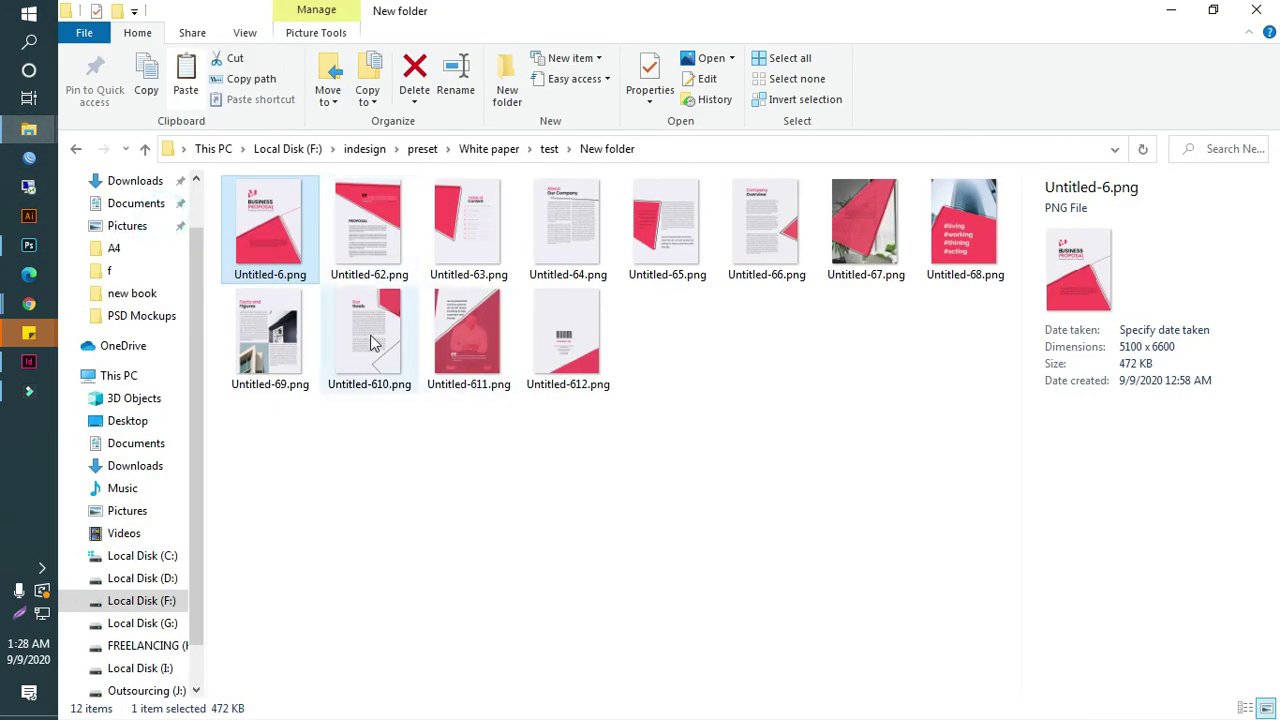
drag(269, 234, 645, 438)
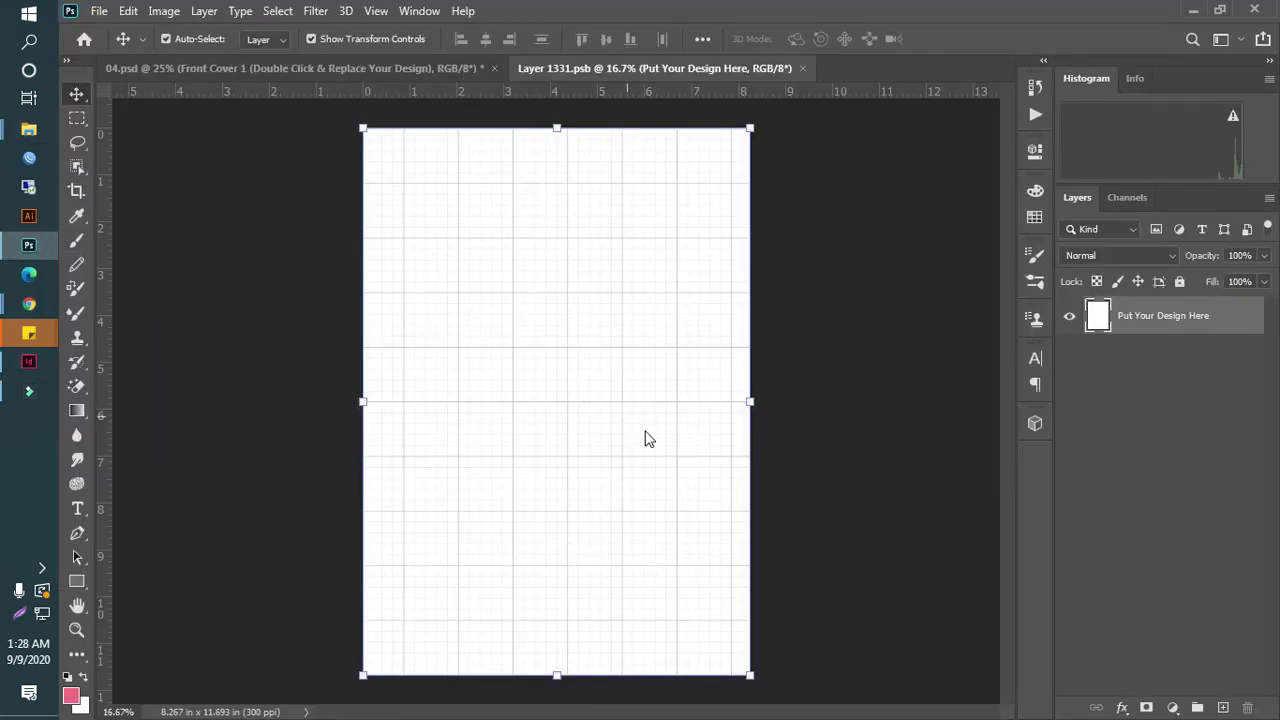
drag(555, 655, 556, 676)
key(ctrl+s)
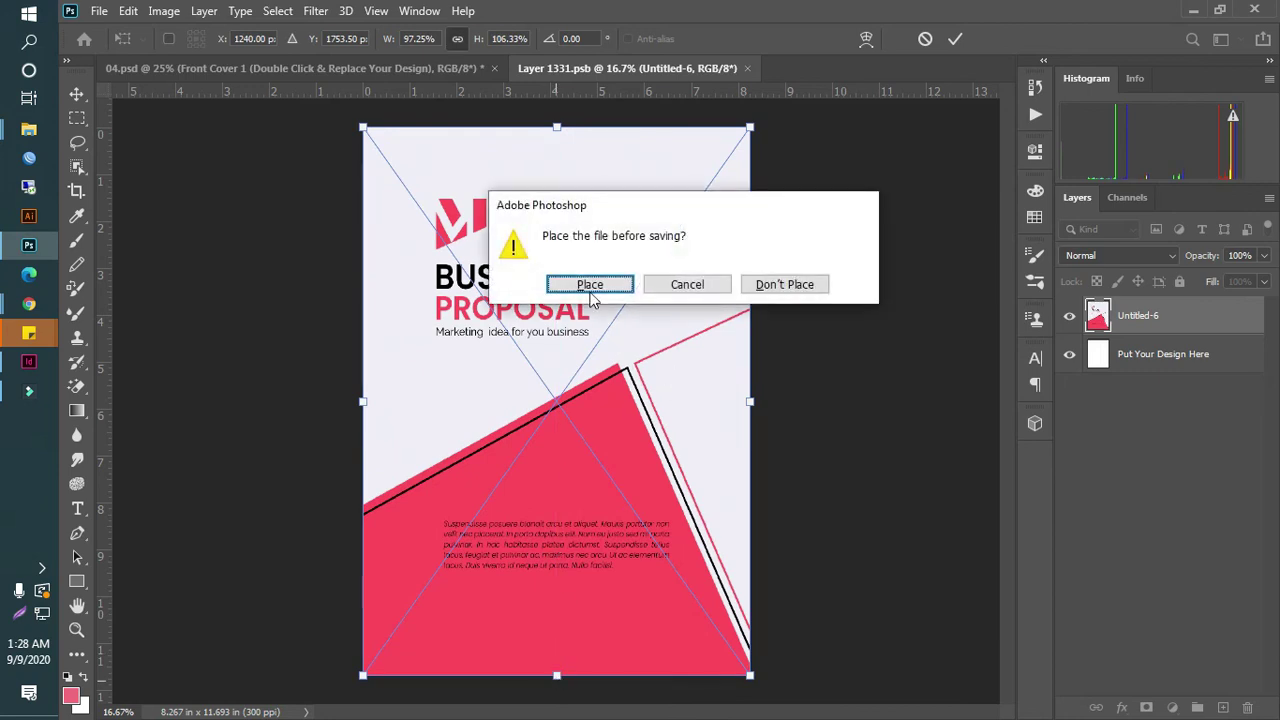
click(590, 287)
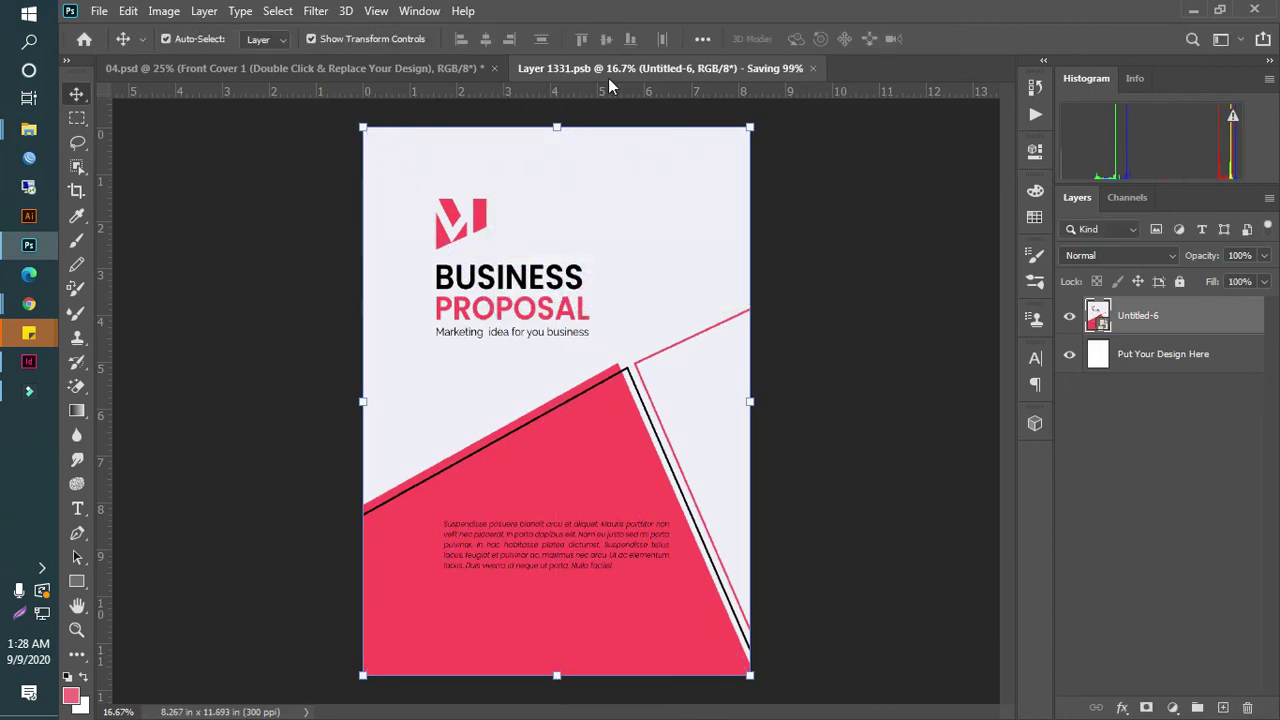
click(747, 69)
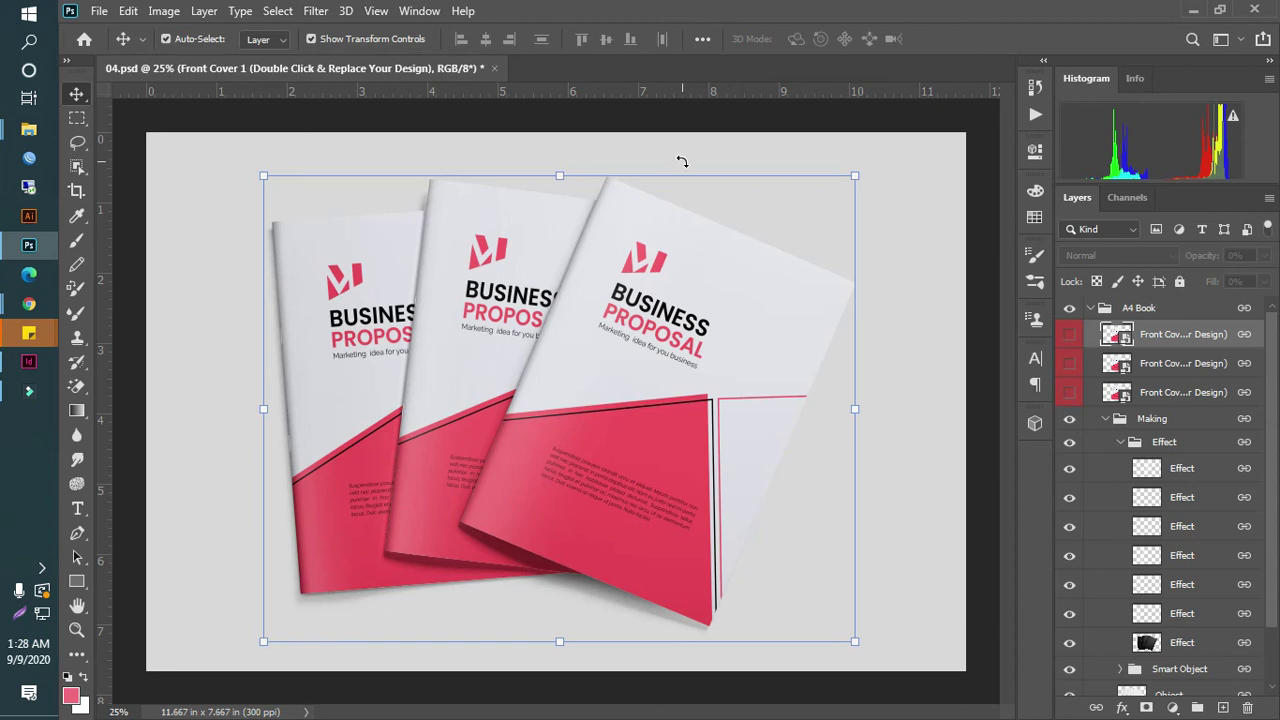
- Start a PNG export of the finished three-cover mockup and choose the new book folder inside Display on drive F: as destination
click(99, 11)
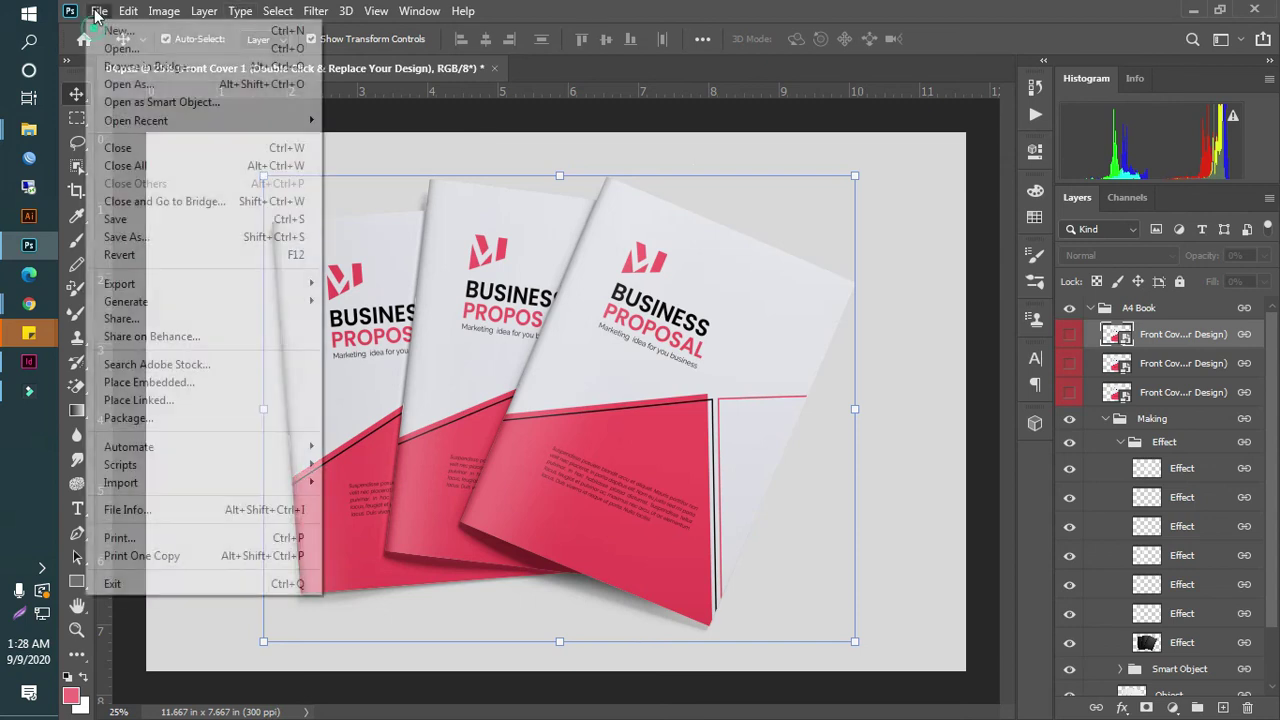
mouse_move(171, 283)
click(381, 284)
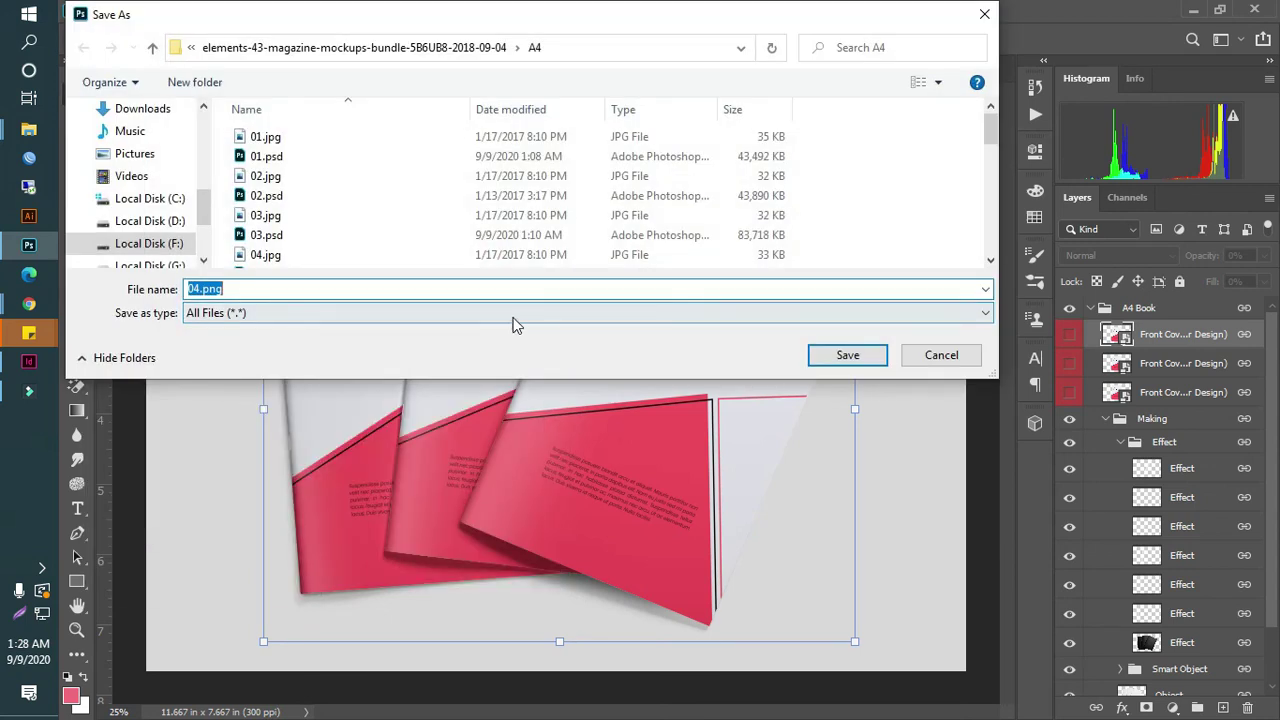
click(150, 48)
click(150, 48)
click(150, 48)
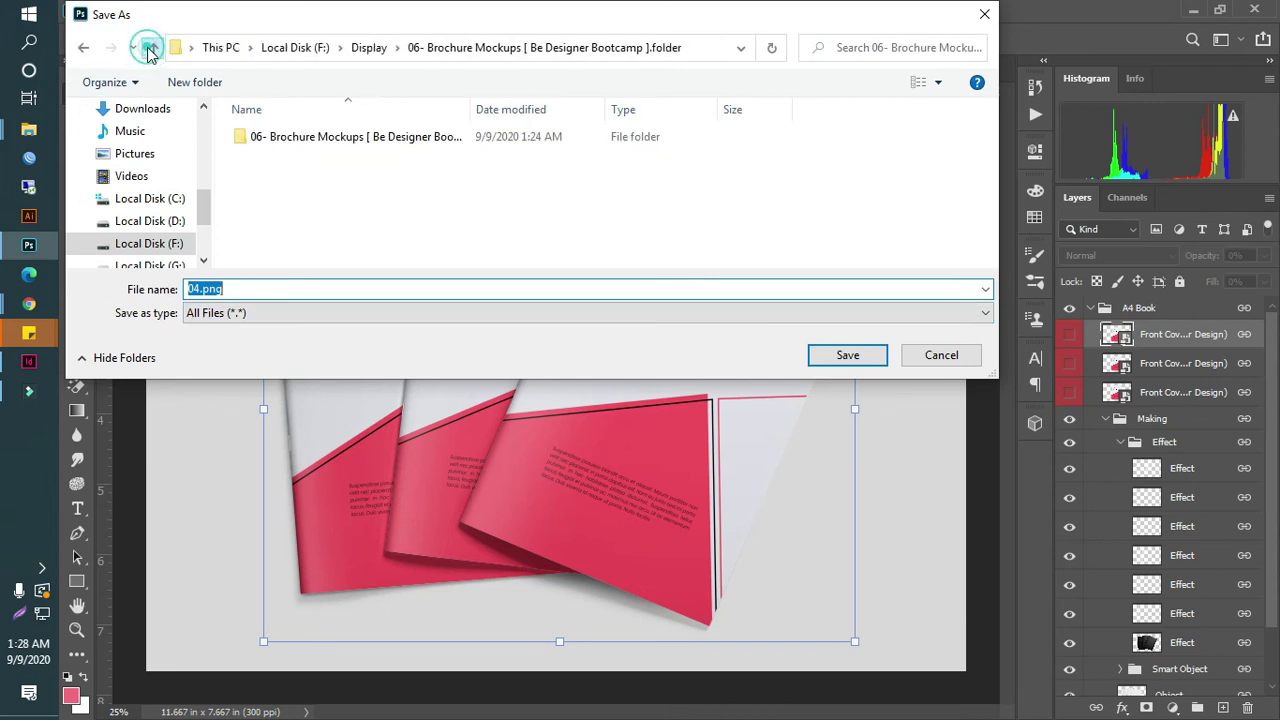
click(153, 48)
scroll(378, 200, down, 5)
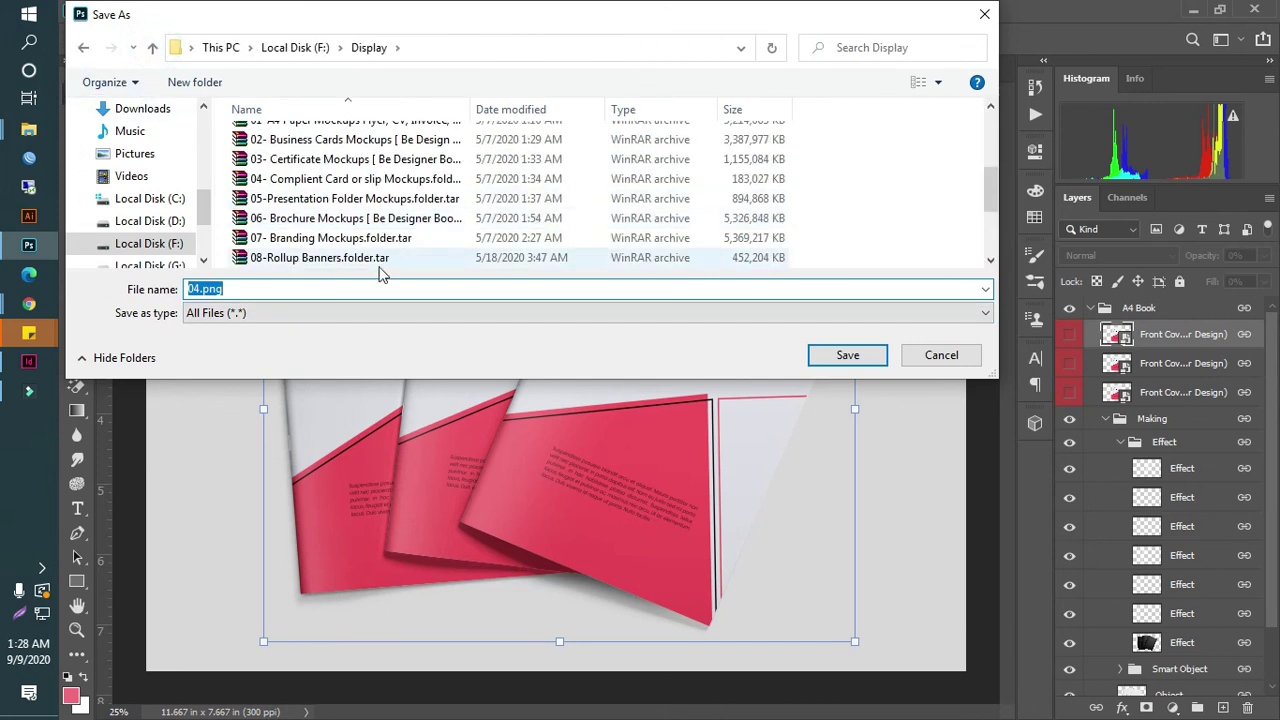
scroll(378, 200, up, 2)
double_click(288, 148)
- Name the exported PNG 12 and save it in the new book folder
scroll(729, 229, down, 1)
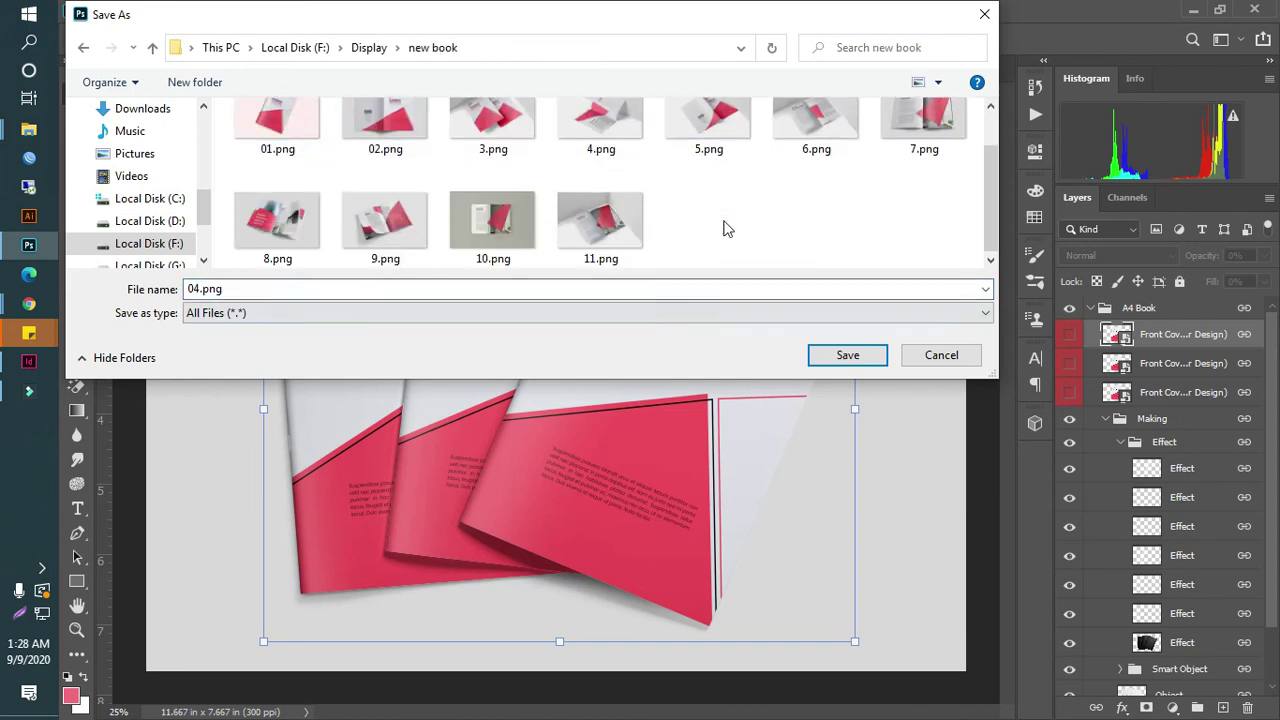
click(259, 288)
text(12)
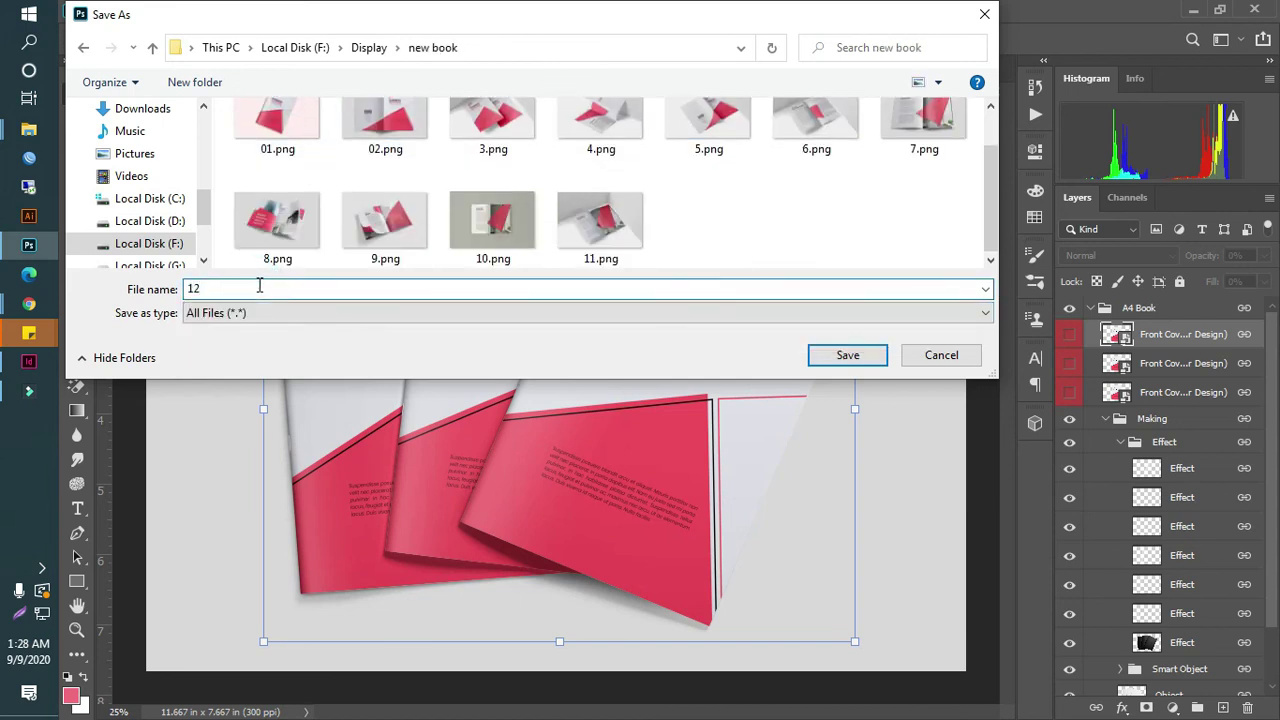
key(Return)
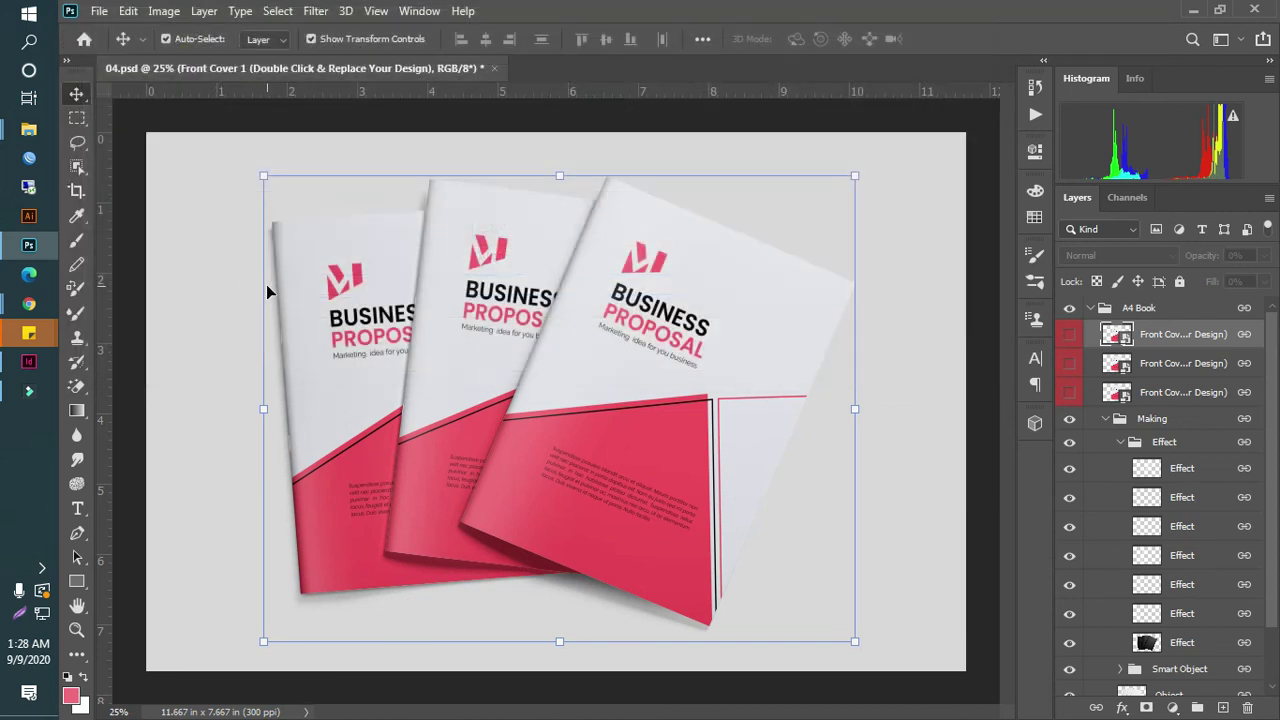
- Close 04.psd without saving its changes and minimize the empty Photoshop window
click(494, 69)
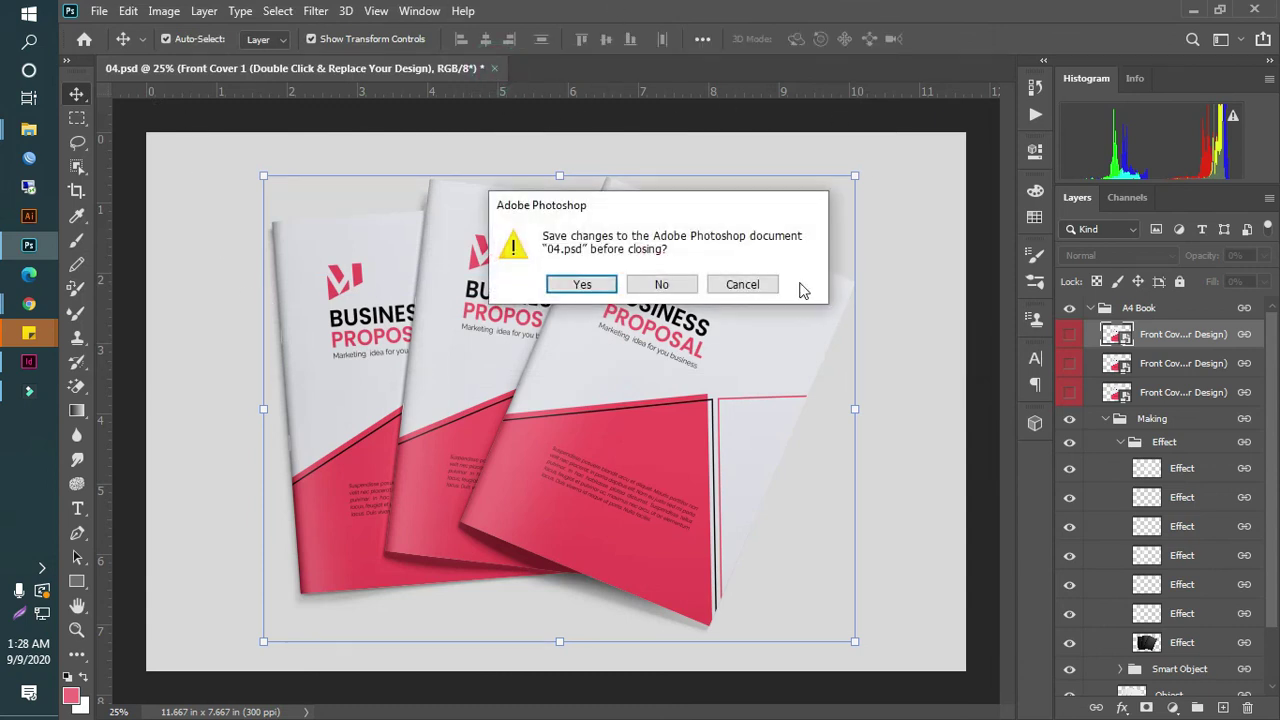
click(677, 290)
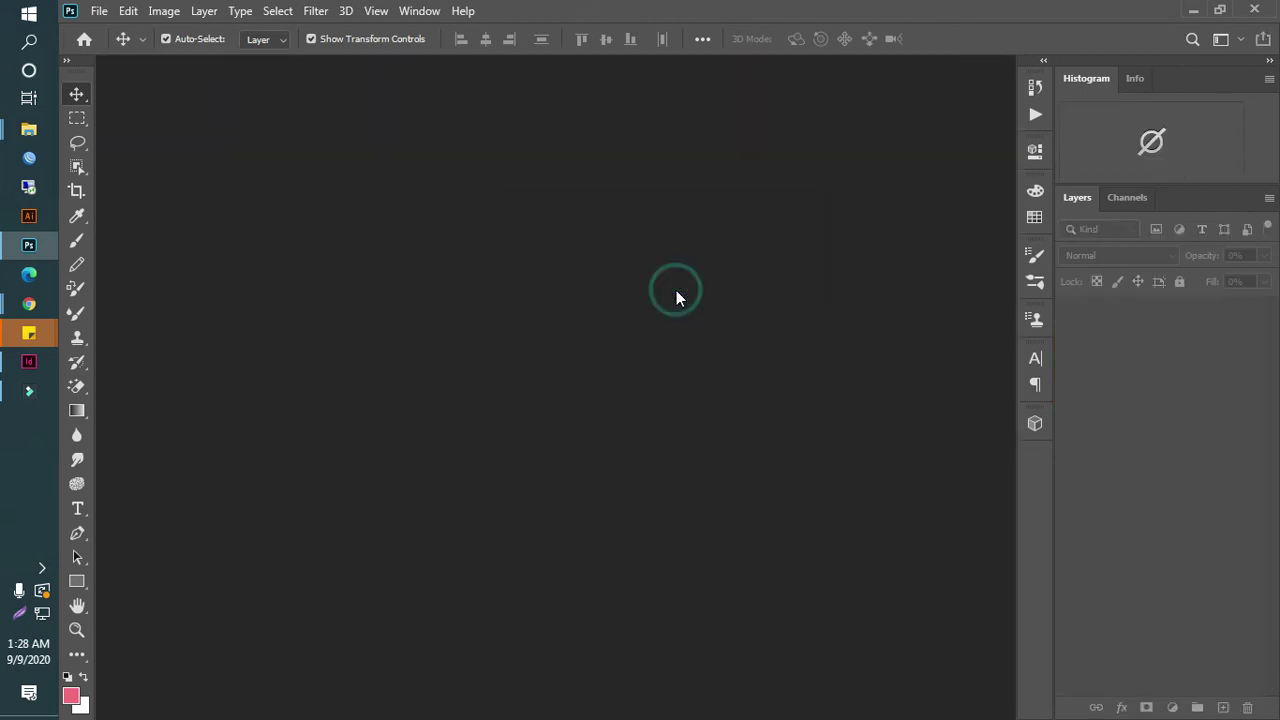
click(1192, 12)
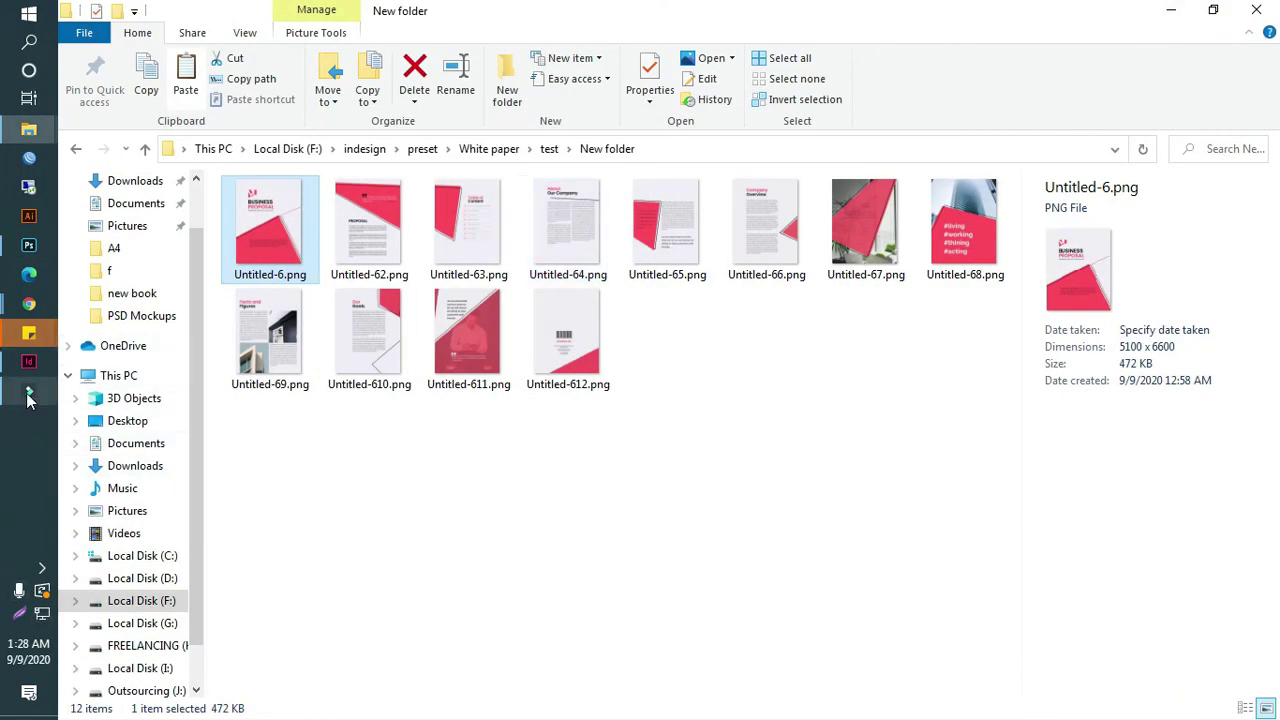
mouse_move(29, 392)
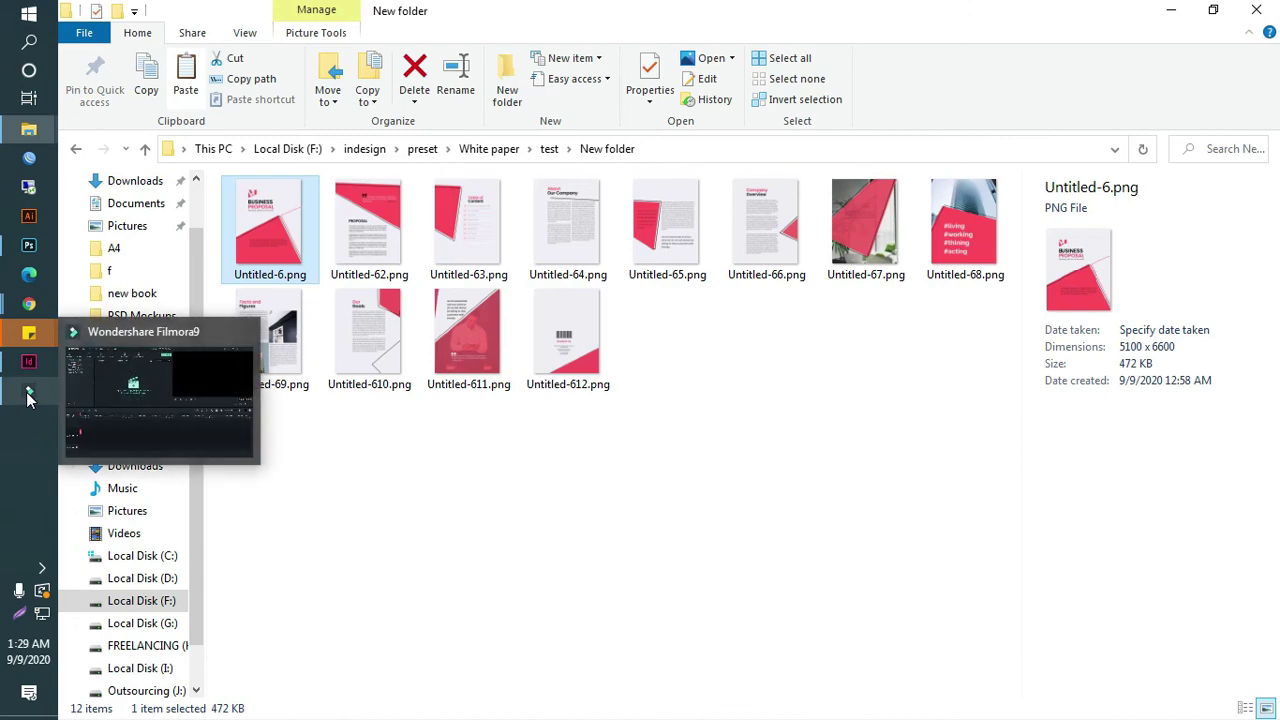
click(29, 394)
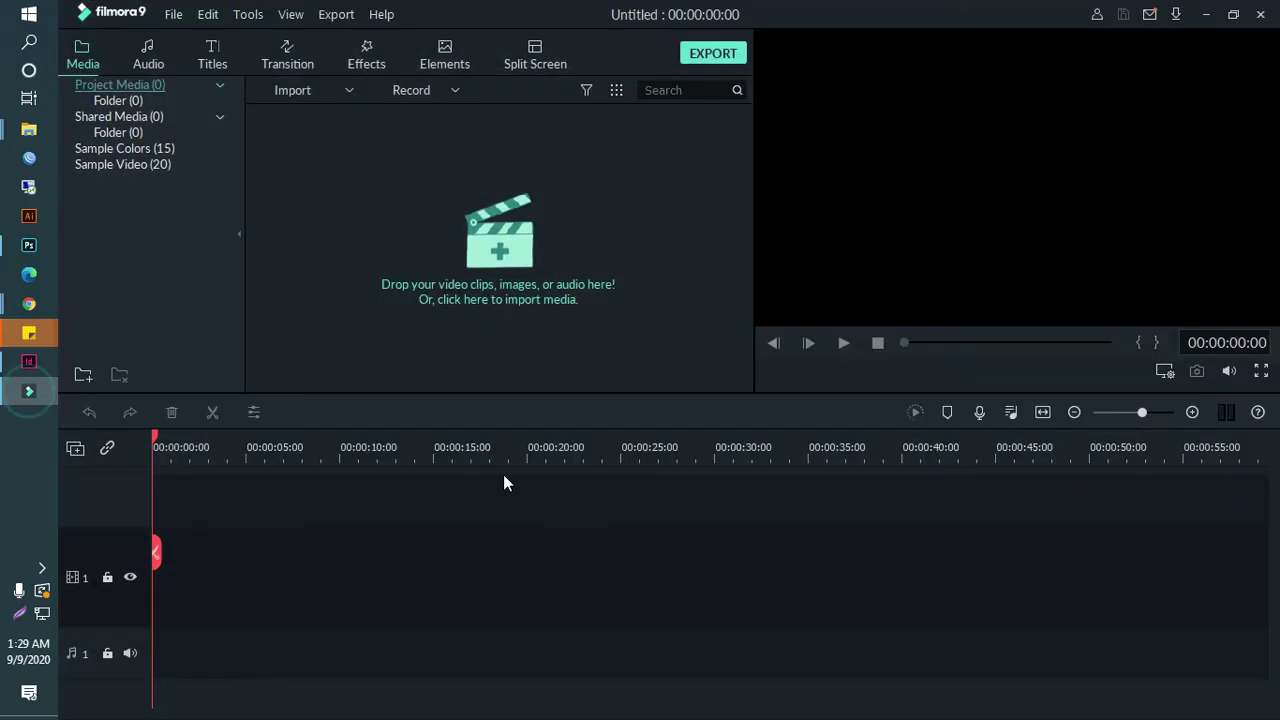
click(42, 568)
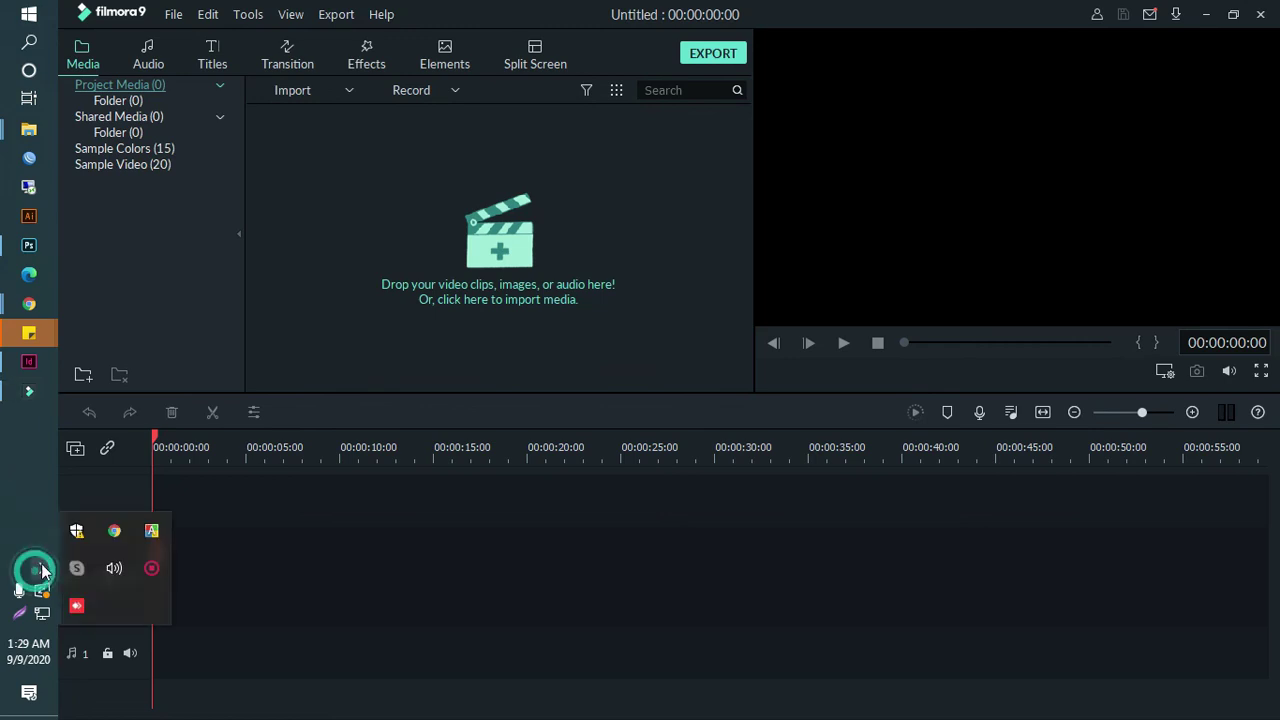
click(153, 570)
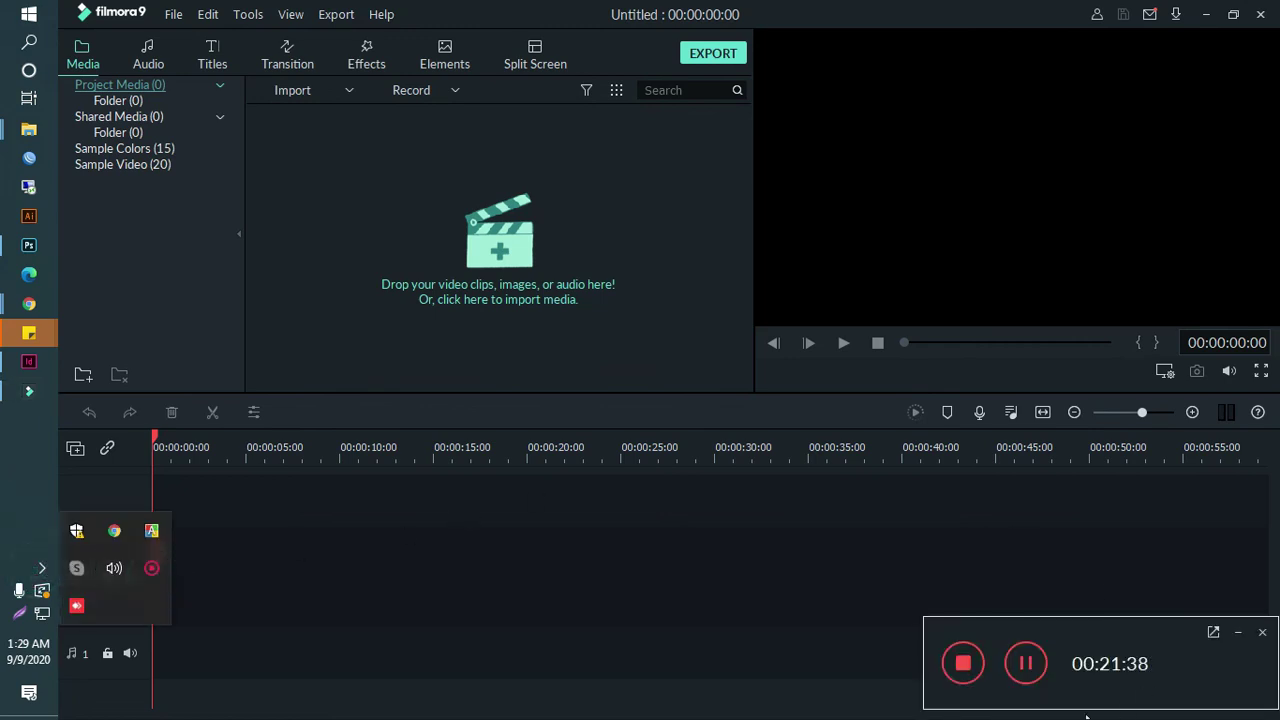